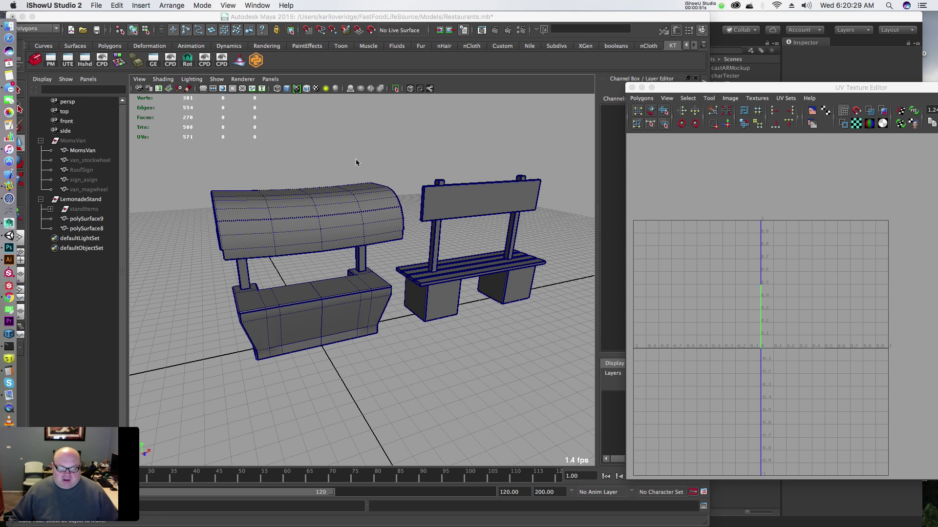
Step: Select the lemonade stand and the bench together and one at a time to compare their UV layouts
left_click_drag(360, 160, 511, 223)
left_click_drag(415, 206, 376, 201, "alt")
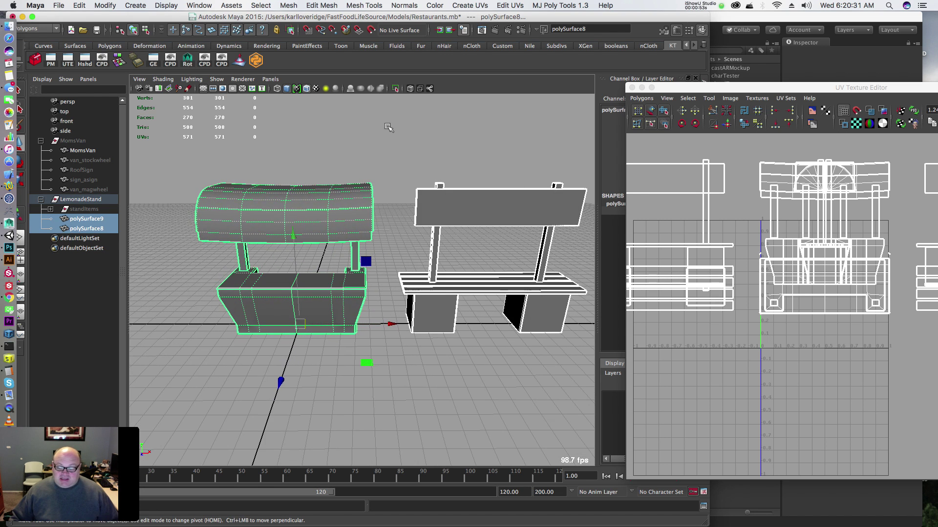
left_click(386, 167)
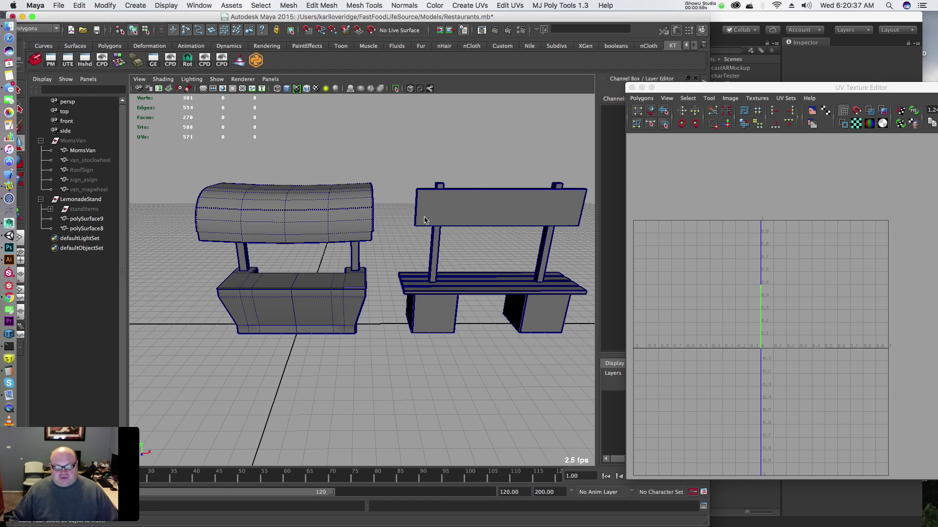
left_click(474, 217)
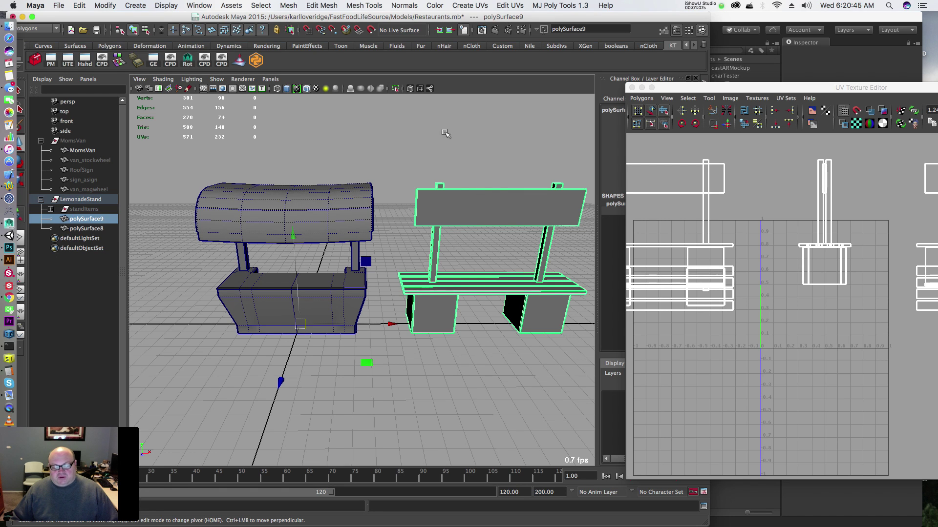
left_click(369, 200)
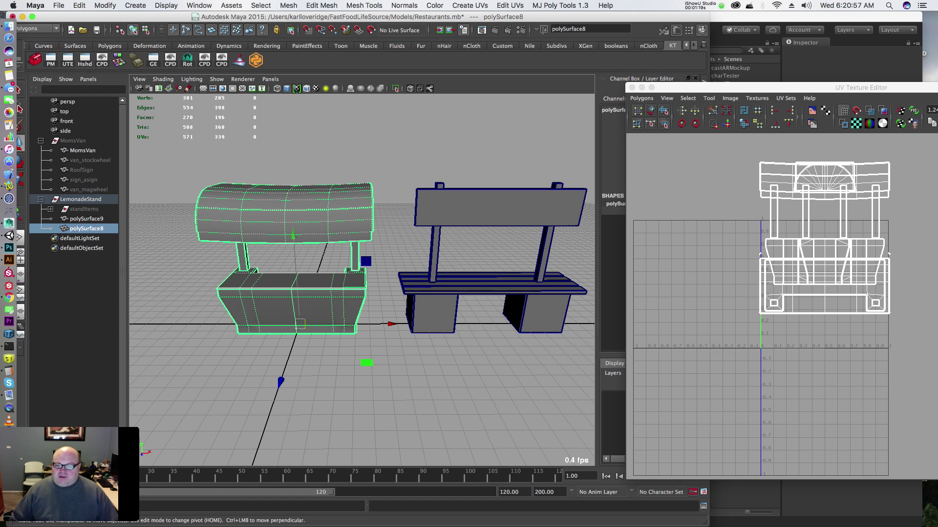
Step: Bring the KTools GUI window over the scene to view its tools and move it back out of sight
left_click_drag(937, 81, 562, 116)
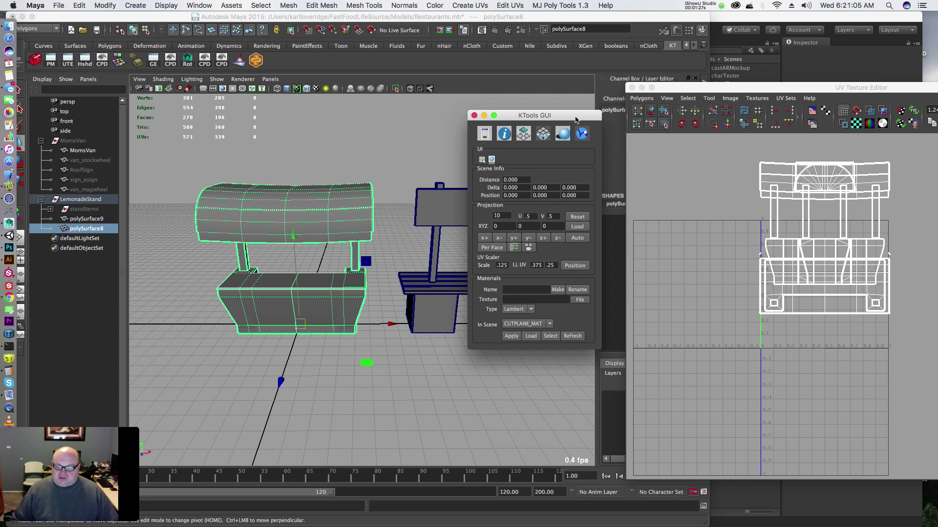
left_click_drag(575, 119, 776, 0)
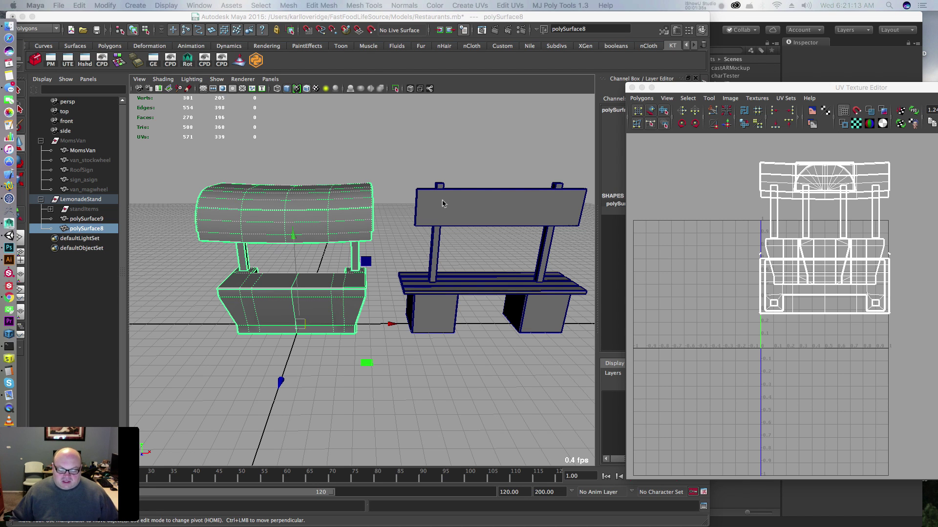
Step: Select the lemonade stand and the bench together and display them with their textures
middle_click_drag(442, 204, 386, 183, "alt")
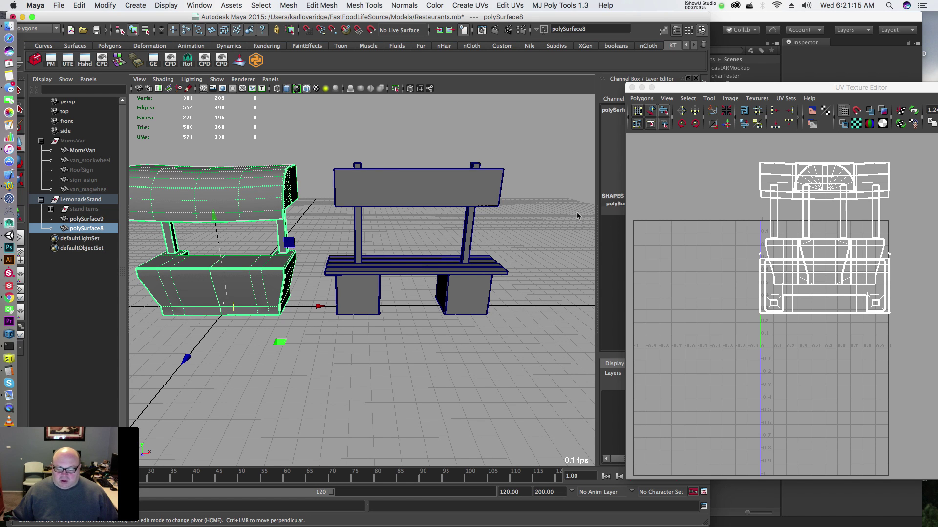
left_click(375, 198, "shift")
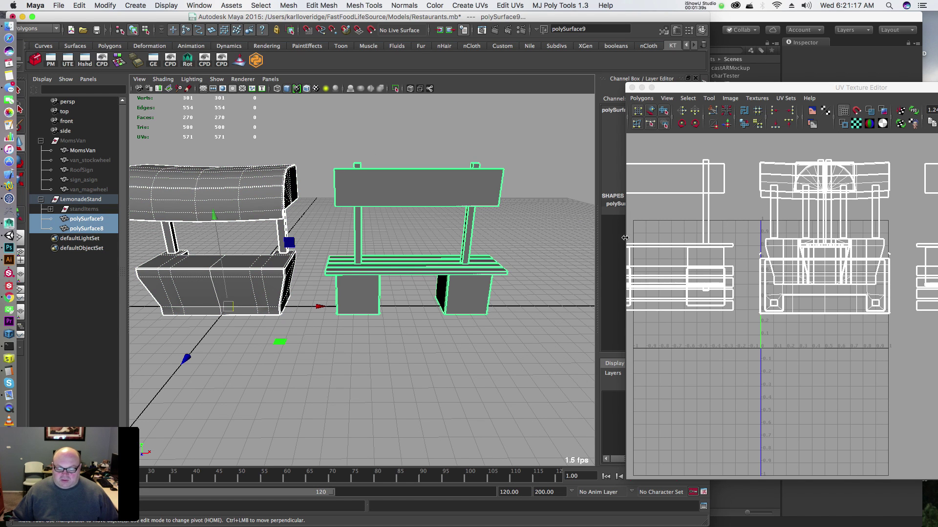
right_click_drag(850, 259, 652, 219, "alt")
middle_click_drag(754, 251, 708, 191, "alt")
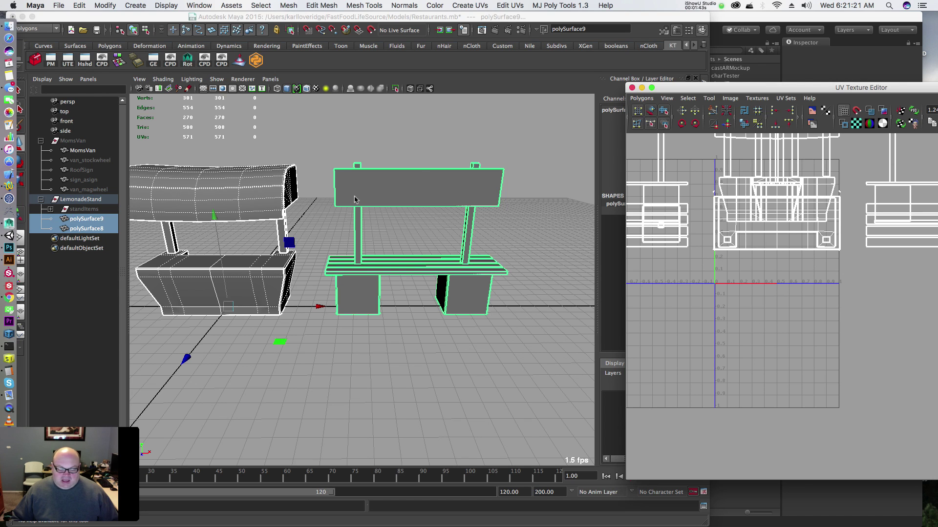
middle_click_drag(333, 180, 430, 173, "alt")
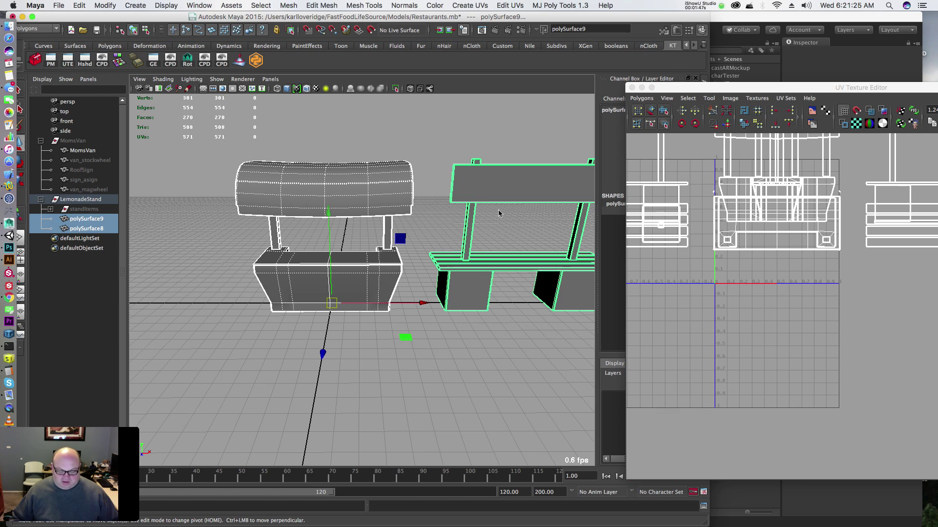
left_click(420, 156)
left_click(394, 176)
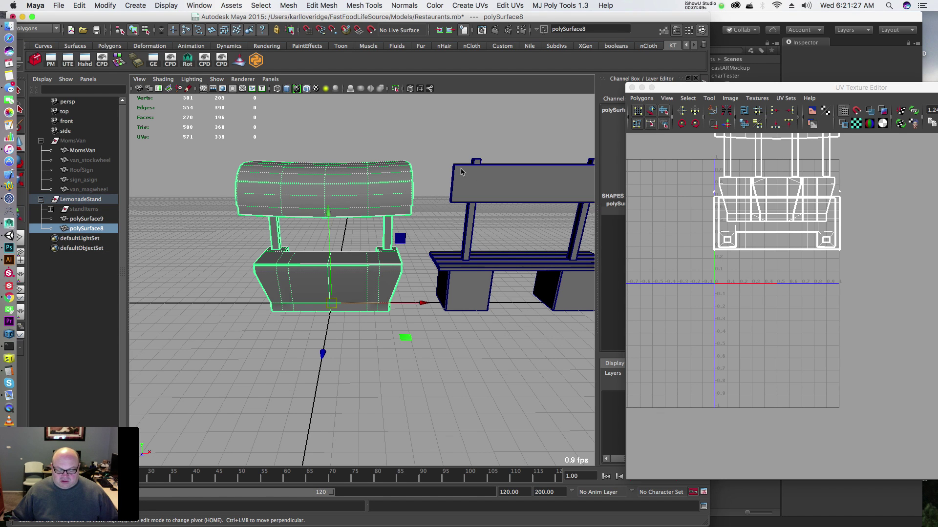
left_click(469, 162, "shift")
key("6")
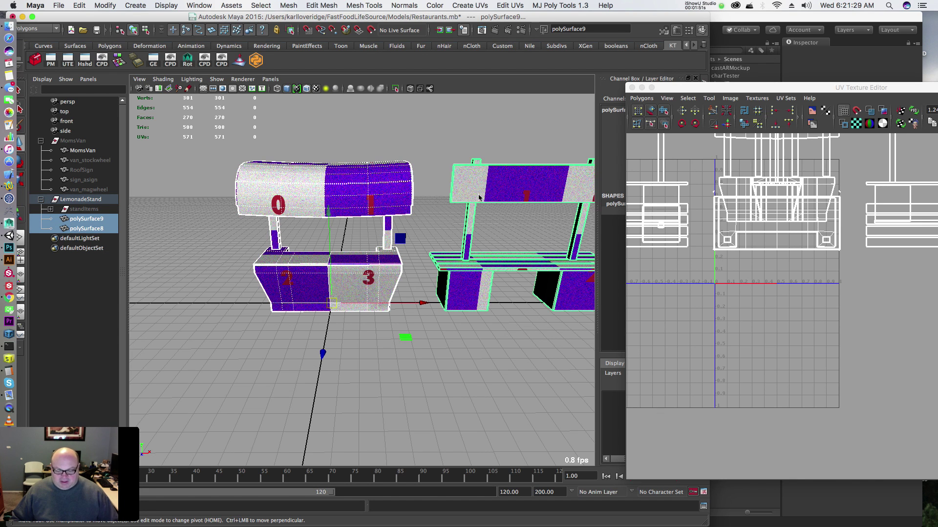
Step: Graph the grid1024 material's network in the Hypershade and inspect its grid texture up close
left_click_drag(415, 240, 386, 203, "alt")
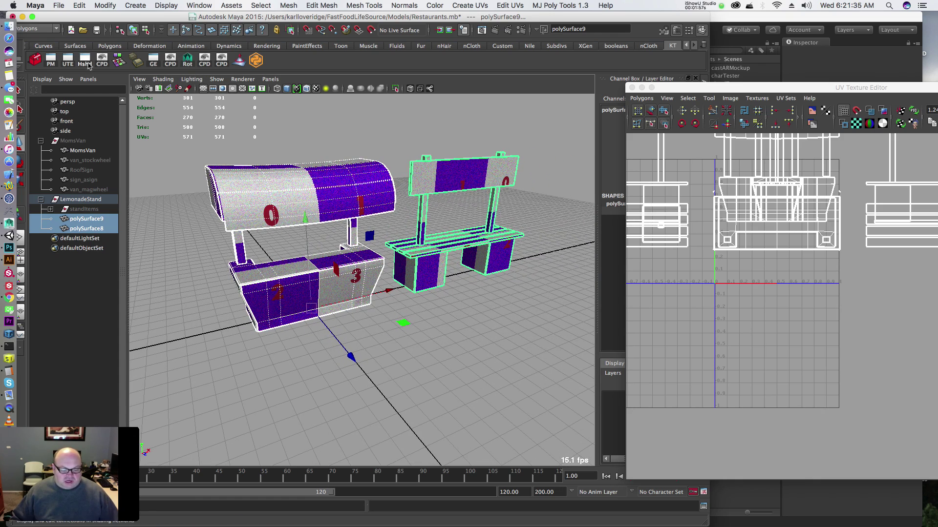
left_click(85, 60)
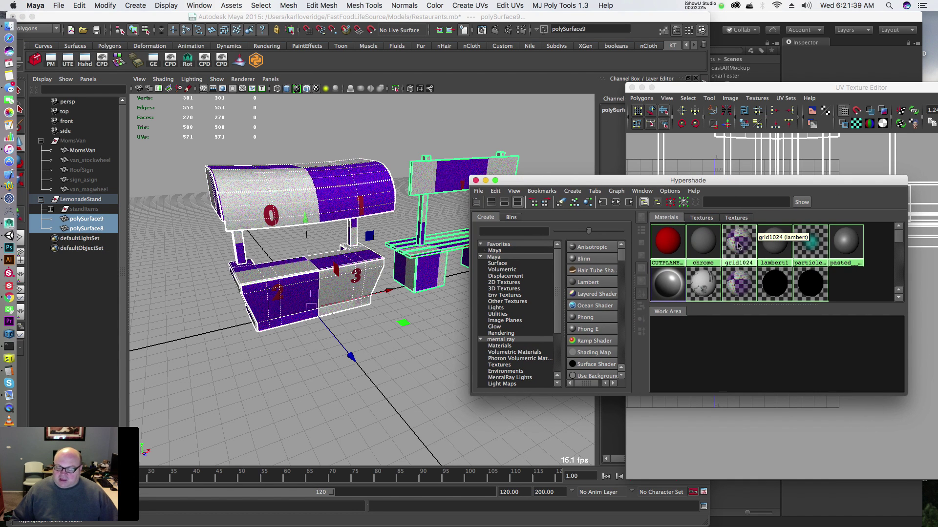
left_click(738, 246)
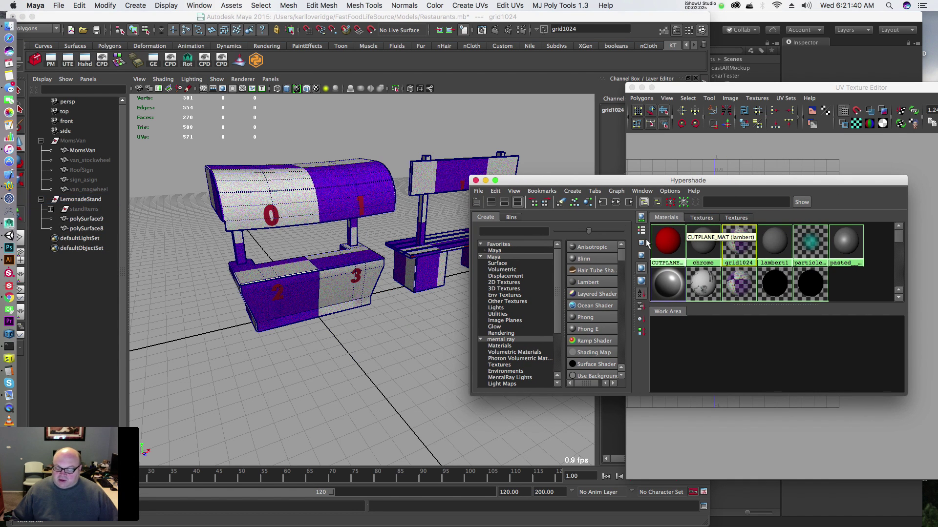
left_click(616, 203)
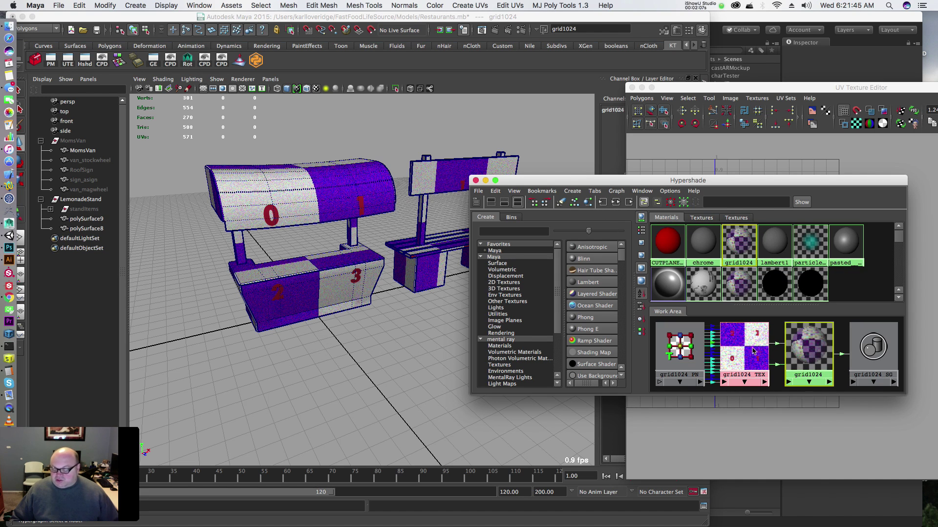
right_click_drag(736, 354, 777, 354, "alt")
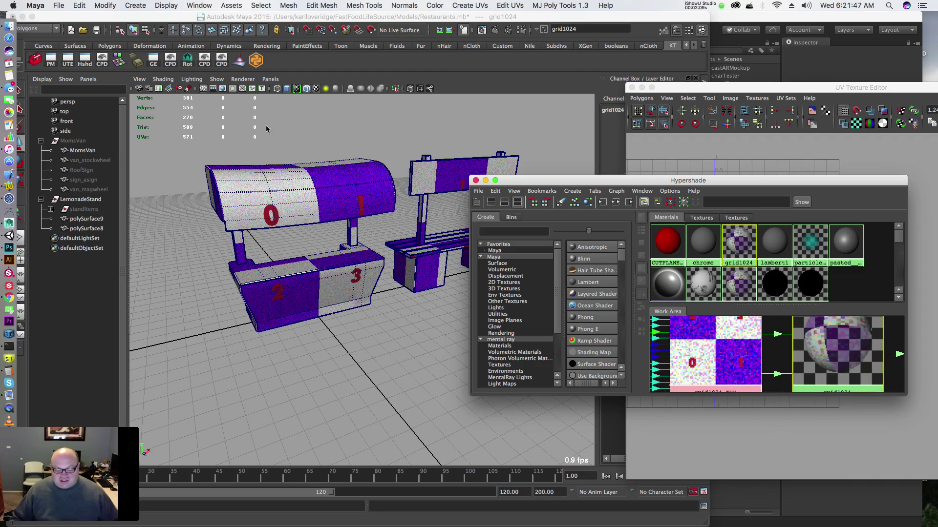
Step: Examine how the numbered grid texture is laid out on the stand's roof and counter and on the bench
right_click_drag(265, 129, 293, 190, "alt")
middle_click_drag(326, 168, 331, 305, "alt")
left_click_drag(334, 252, 309, 251, "alt")
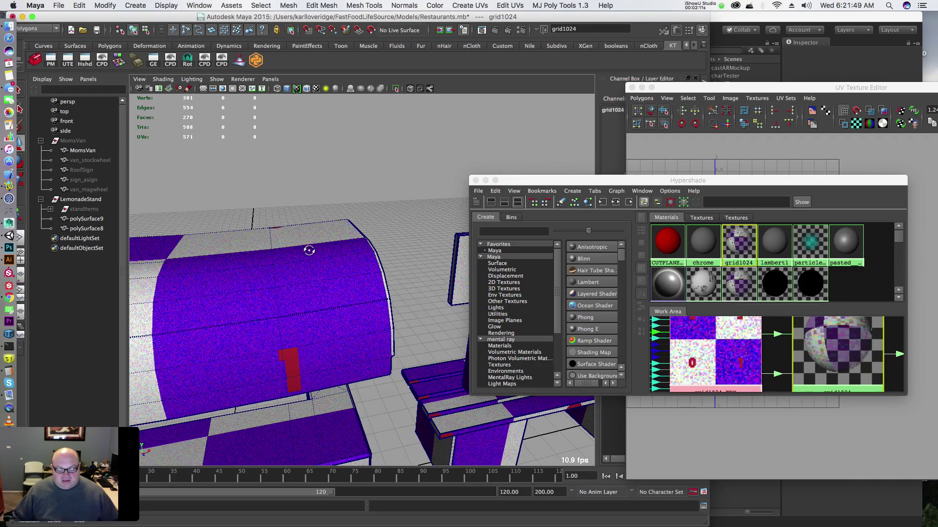
left_click_drag(540, 181, 696, 172)
middle_click_drag(401, 295, 439, 191, "alt")
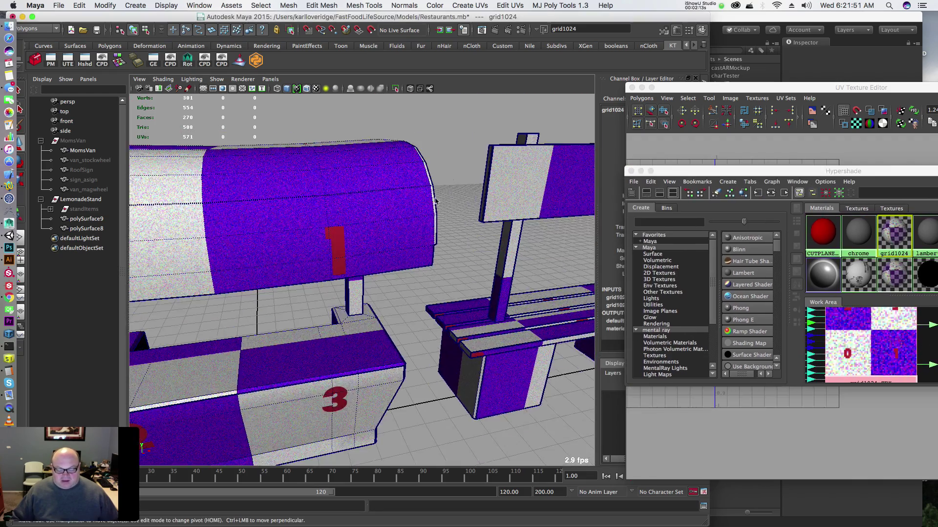
right_click_drag(467, 186, 376, 183, "alt")
middle_click_drag(446, 206, 390, 198, "alt")
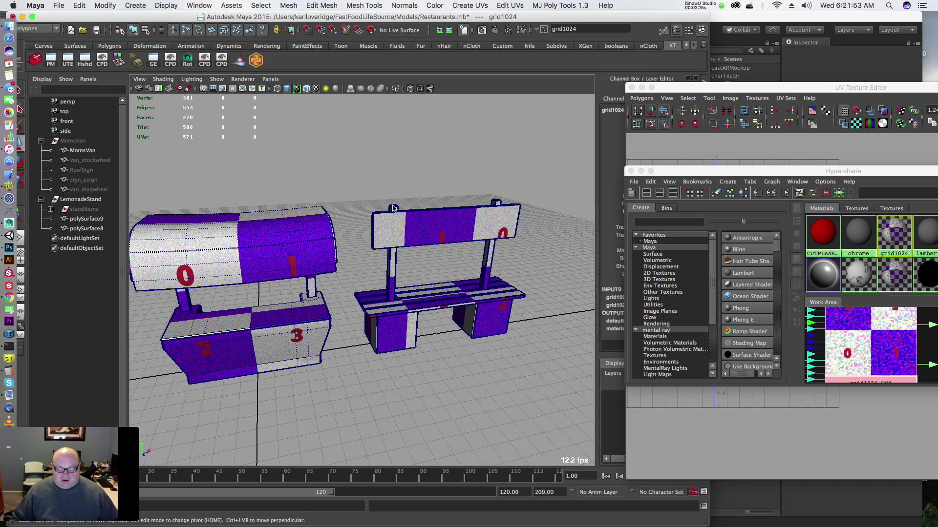
left_click_drag(393, 209, 430, 194, "alt")
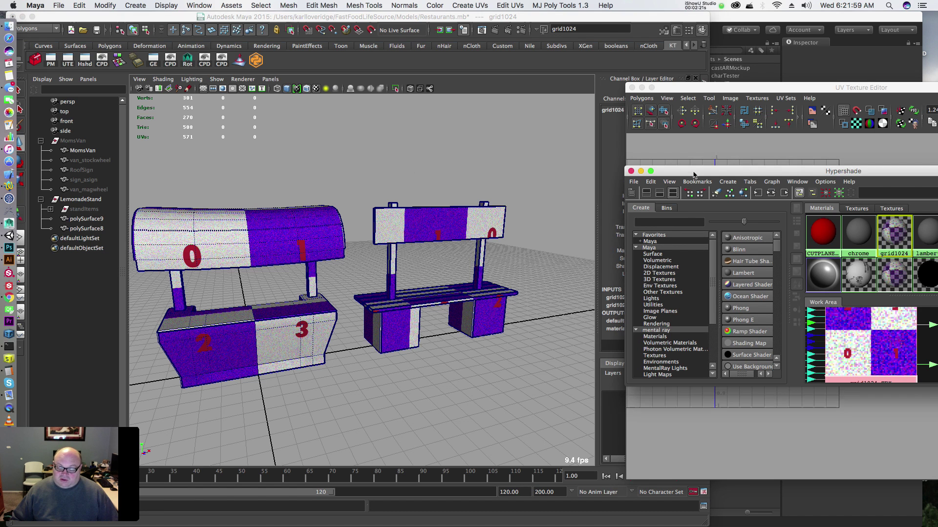
Step: Close the Hypershade and select the bench and the stand together
left_click_drag(660, 182, 550, 155)
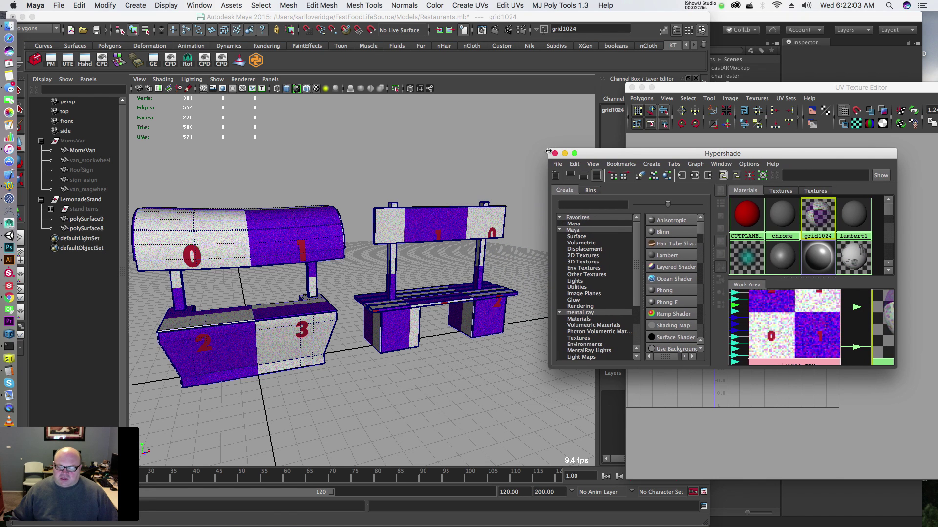
left_click(556, 153)
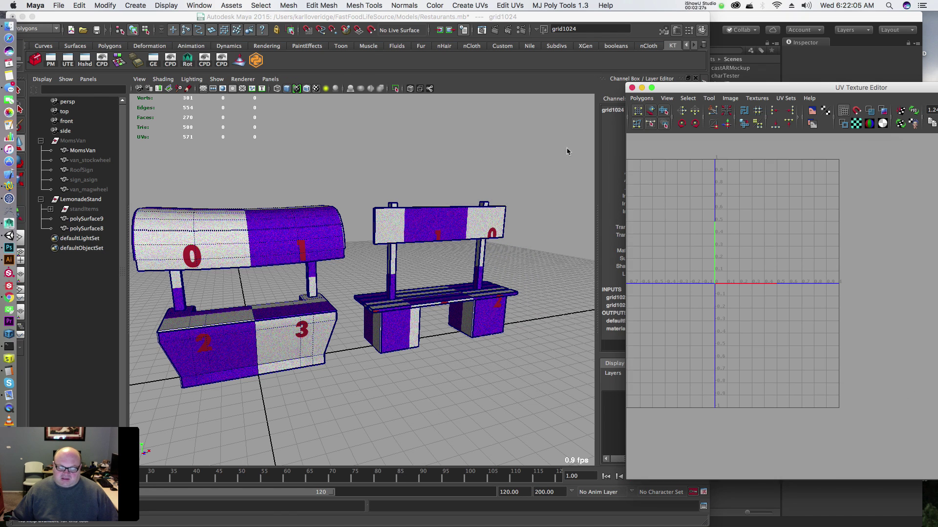
left_click(435, 207)
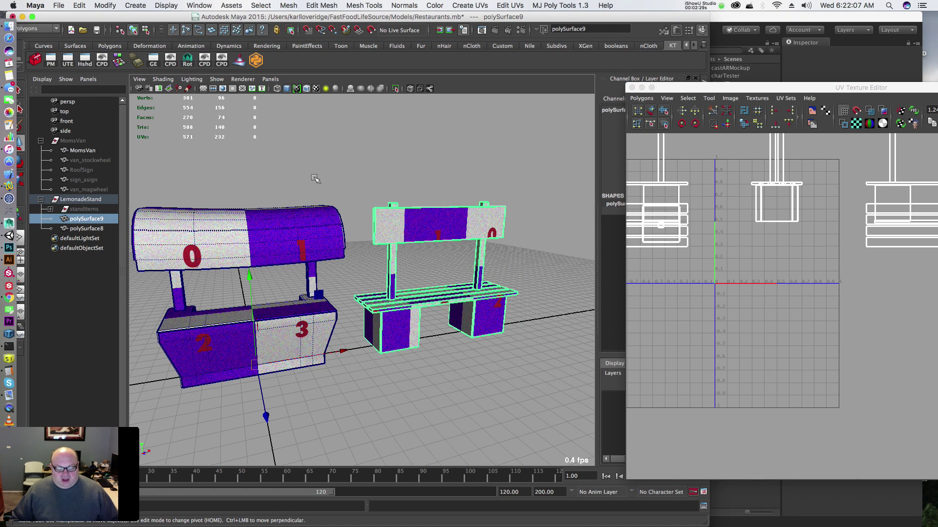
left_click(317, 243, "shift")
Step: Examine the undersides of the bench and the stand's counter from below the ground plane
left_click_drag(322, 237, 298, 239, "alt")
right_click_drag(313, 240, 423, 247, "alt")
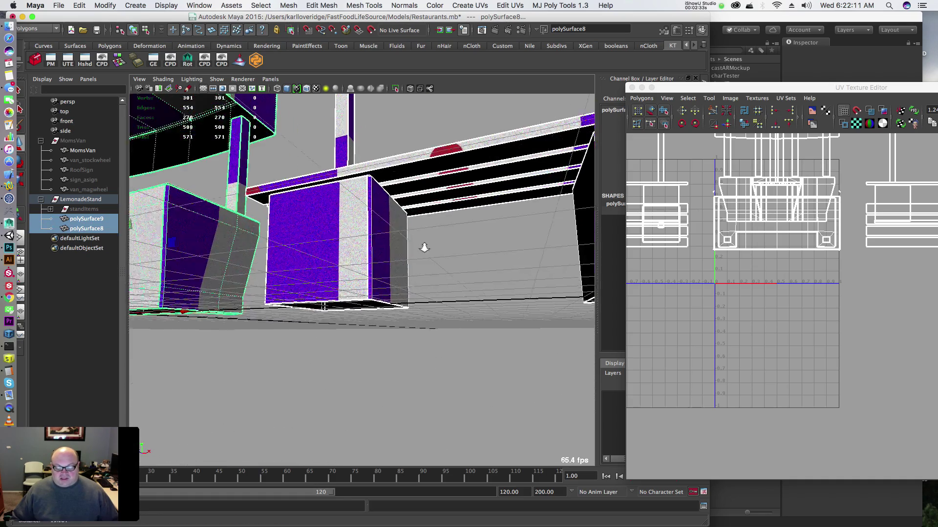
middle_click_drag(368, 216, 333, 293, "alt")
left_click_drag(340, 239, 339, 195, "alt")
middle_click_drag(339, 195, 414, 251, "alt")
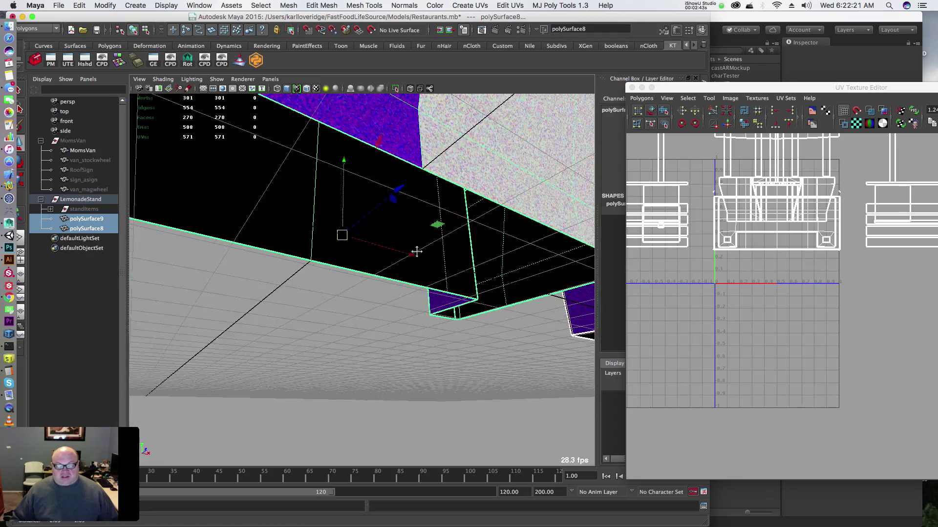
right_click_drag(415, 251, 372, 222, "alt")
left_click_drag(373, 222, 322, 256, "alt")
right_click_drag(323, 255, 351, 174, "alt")
middle_click_drag(352, 174, 387, 279, "alt")
Step: Switch both objects to face selection and pick a face on the underside of the stand
key("F11")
left_click(301, 251)
middle_click_drag(466, 210, 423, 230, "alt")
right_click_drag(423, 230, 254, 169, "alt")
left_click_drag(304, 288, 322, 225, "alt")
right_click_drag(322, 224, 393, 232, "alt")
left_click_drag(394, 232, 382, 268, "alt")
left_click_drag(466, 194, 297, 203)
left_click_drag(360, 216, 389, 193, "alt")
Step: Grow a selection from one front face of the stand's roof across the whole roof, with texture display turned off
left_click(391, 169)
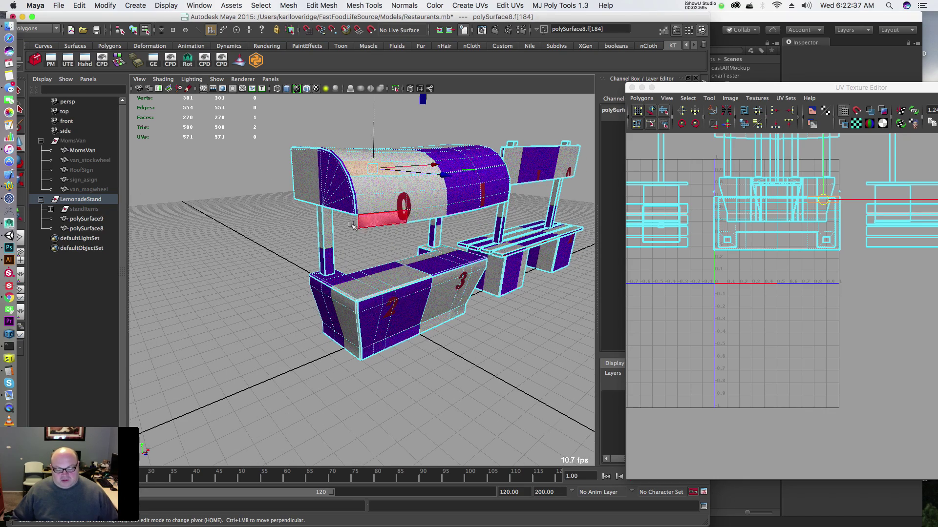
left_click_drag(339, 212, 339, 224, "alt")
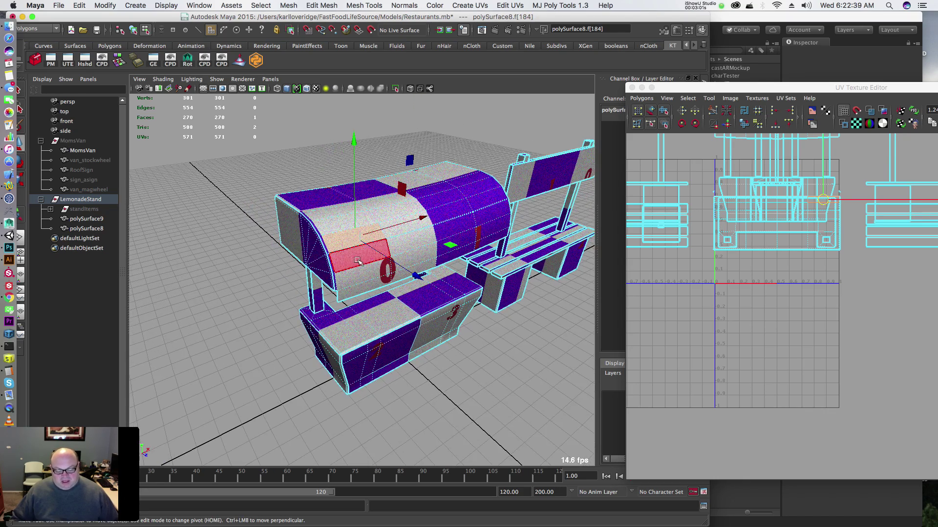
key("shift+period")
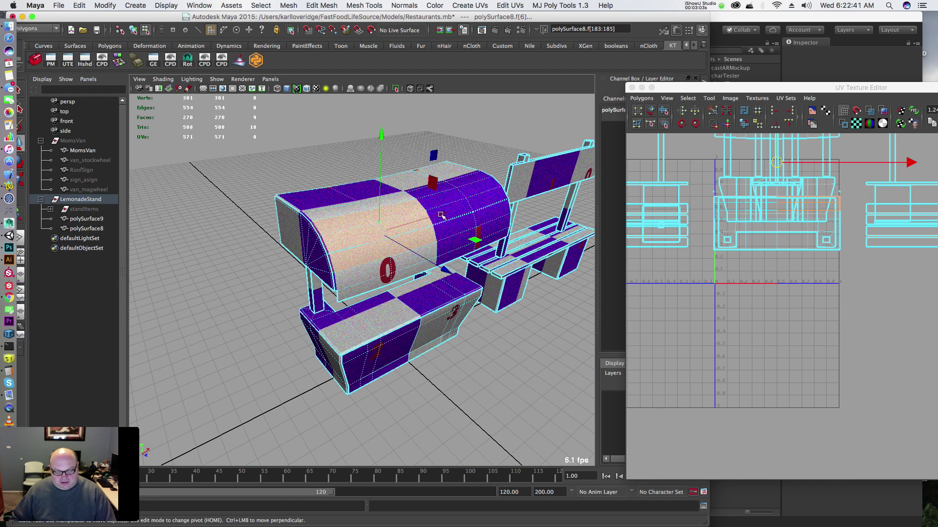
key("5")
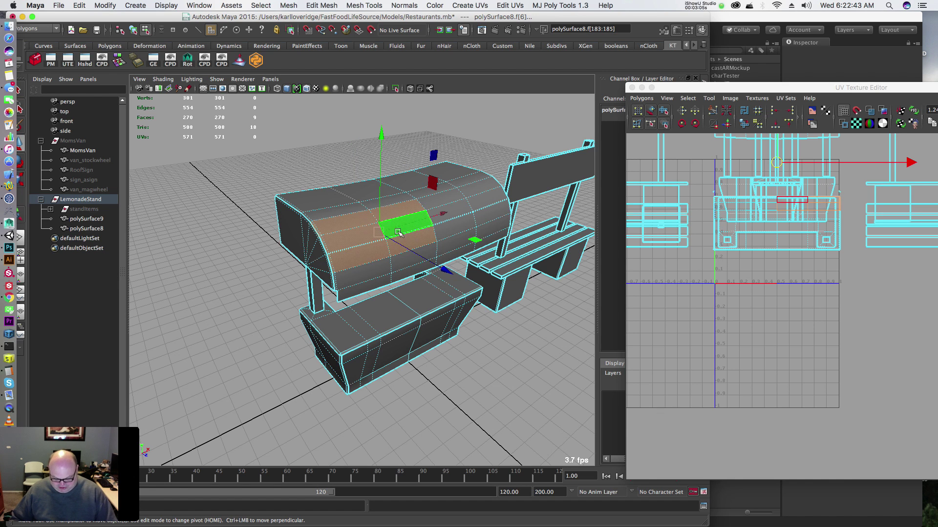
key("shift+period")
key("shift+period")
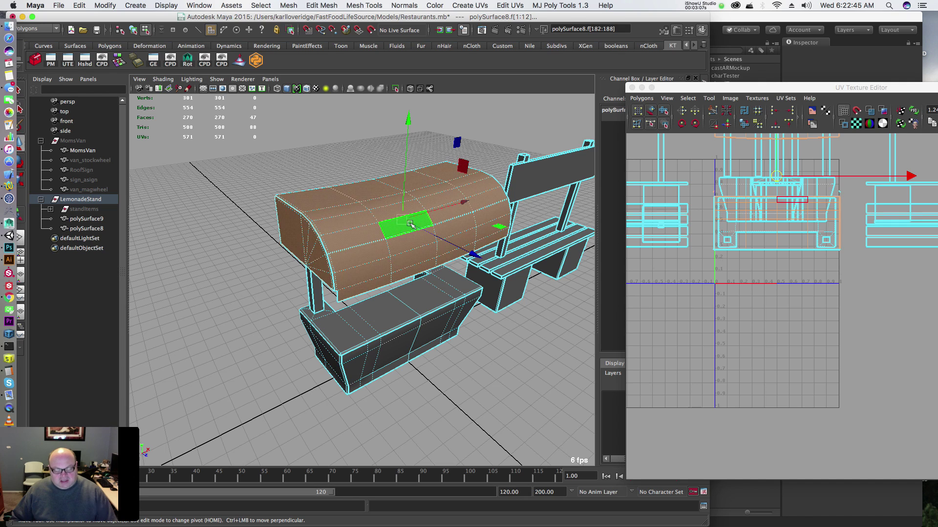
Step: Select a single rear roof face, look up the Grow and Shrink Selection Region commands, and clear the selection
left_click(343, 200)
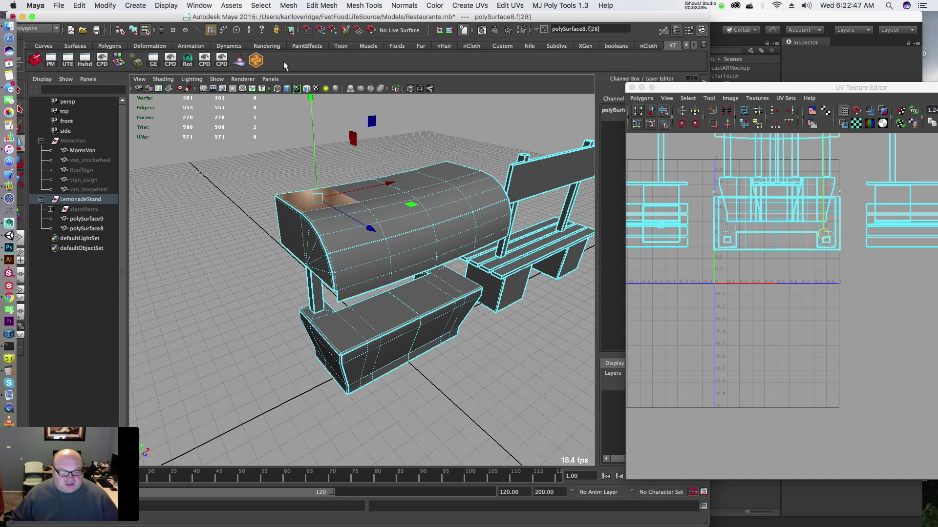
left_click(289, 6)
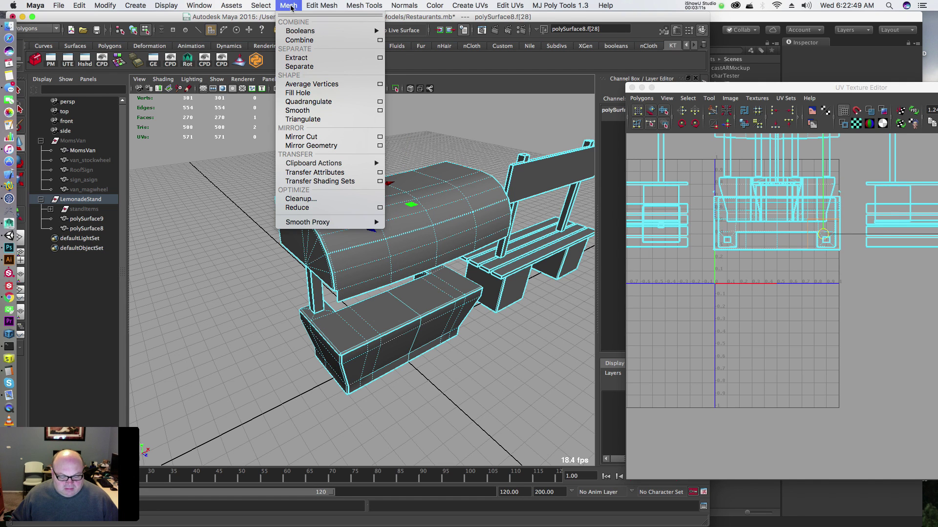
mouse_move(273, 9)
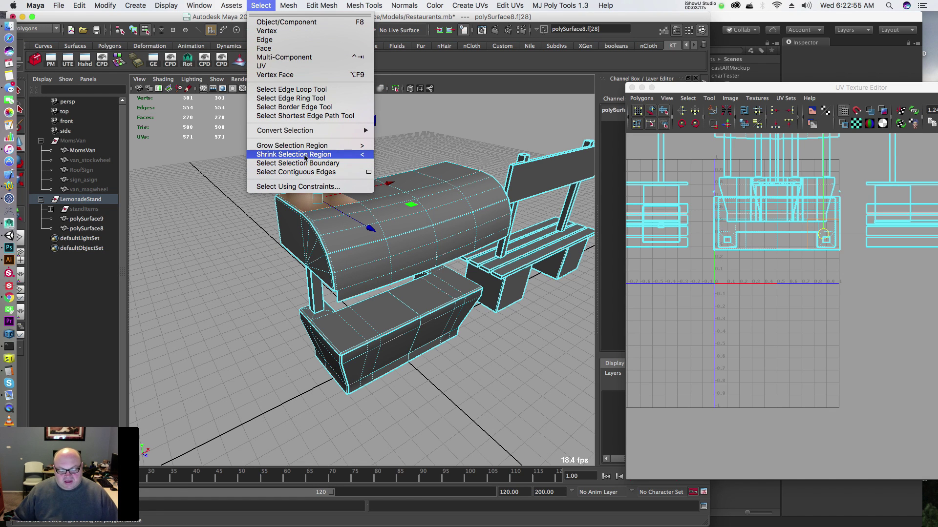
left_click(210, 236)
left_click(210, 237)
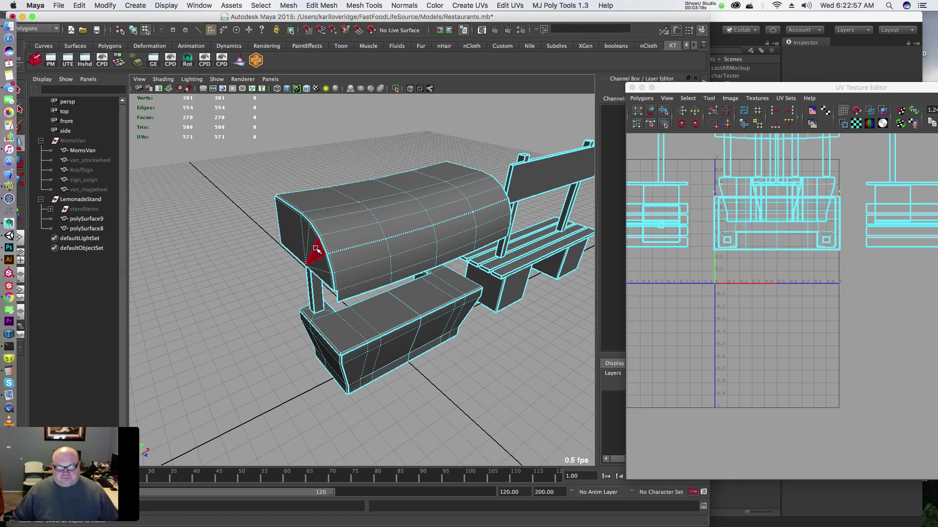
Step: Select a pair of faces near the end of the stand's roof and look up the Shrink Selection Region command
left_click_drag(314, 252, 315, 230, "alt")
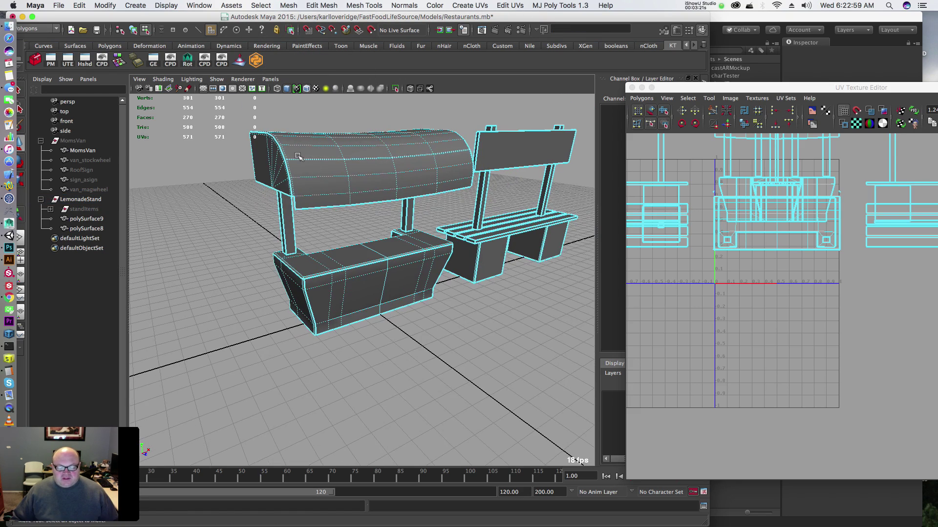
left_click(338, 221)
left_click_drag(298, 156, 283, 189, "alt")
left_click(342, 229)
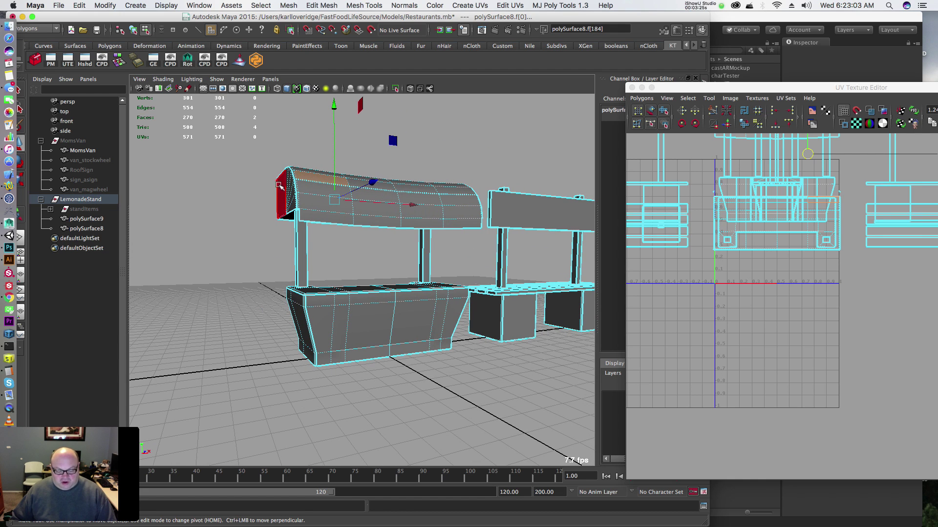
left_click(261, 5)
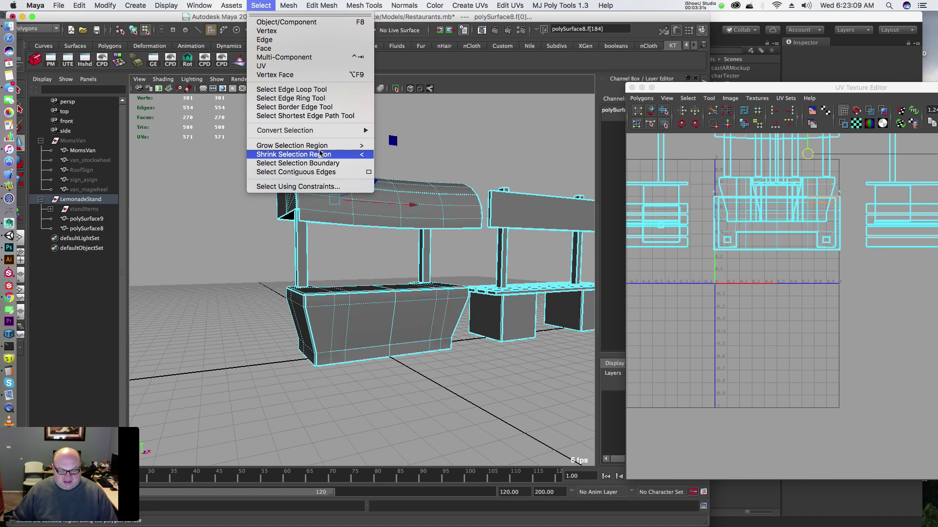
left_click(314, 207)
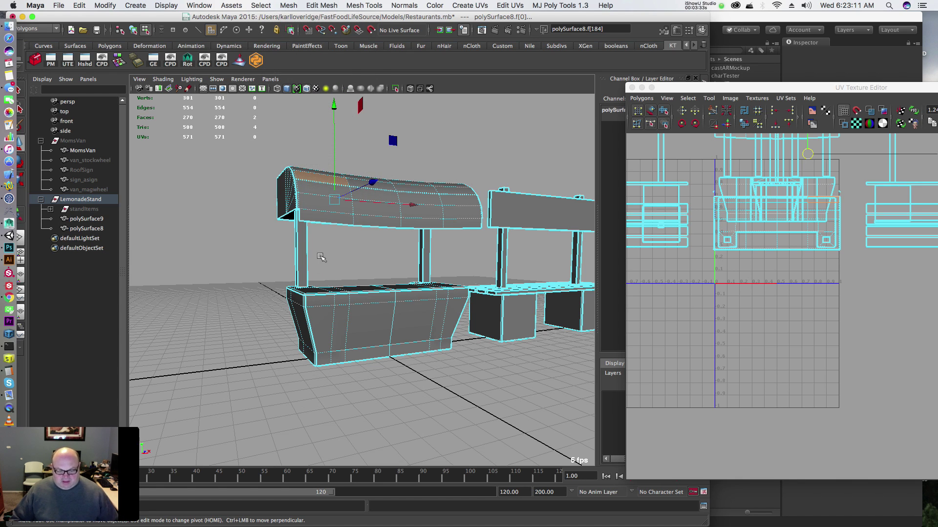
Step: Select the faces of the stand's two posts, including those around their bases, and isolate them in the view
scroll(323, 259, "down", 2)
left_click_drag(325, 222, 342, 201, "alt")
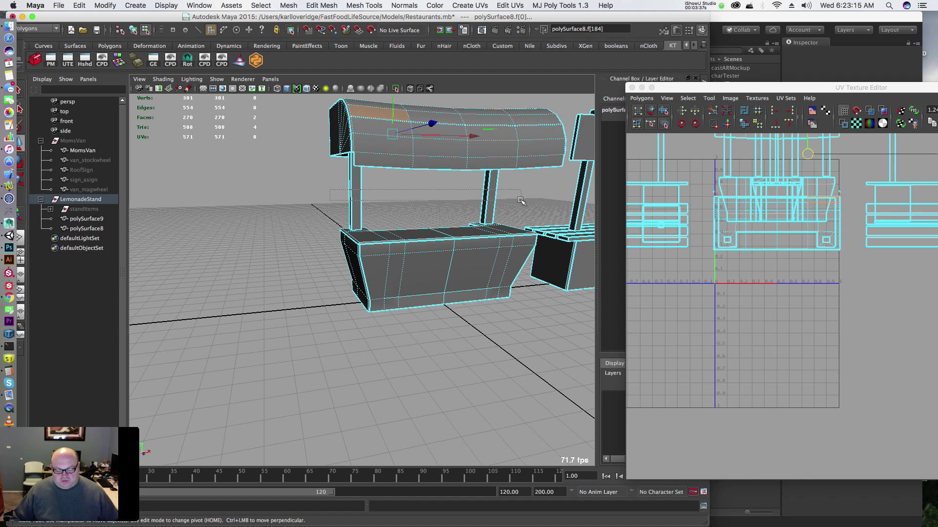
left_click_drag(521, 202, 520, 202)
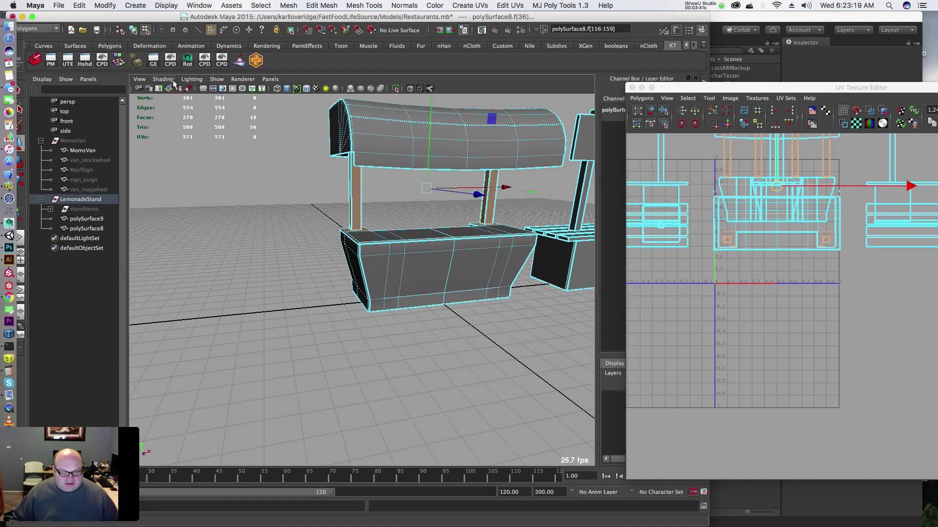
left_click(139, 79)
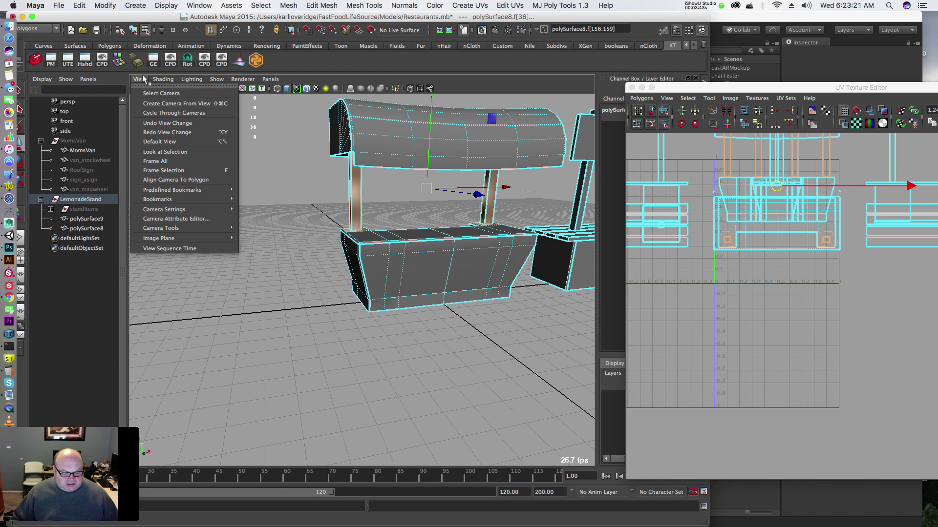
mouse_move(262, 79)
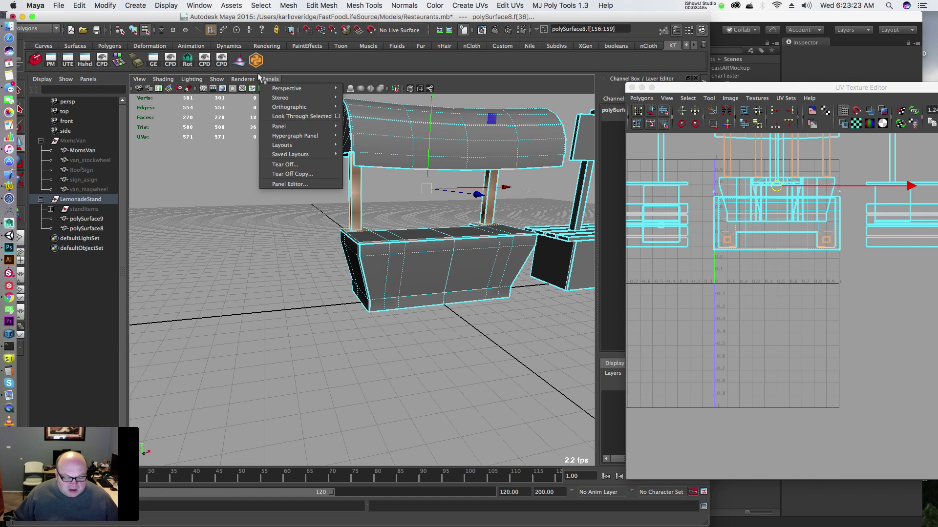
mouse_move(219, 86)
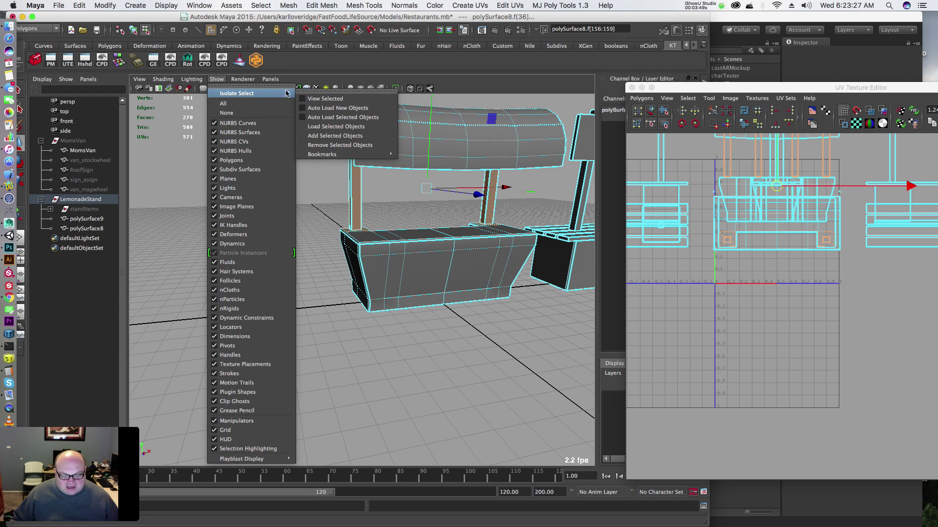
left_click(325, 99)
Step: Delete the top cap faces of both isolated stand posts
left_click_drag(381, 253, 389, 281, "alt")
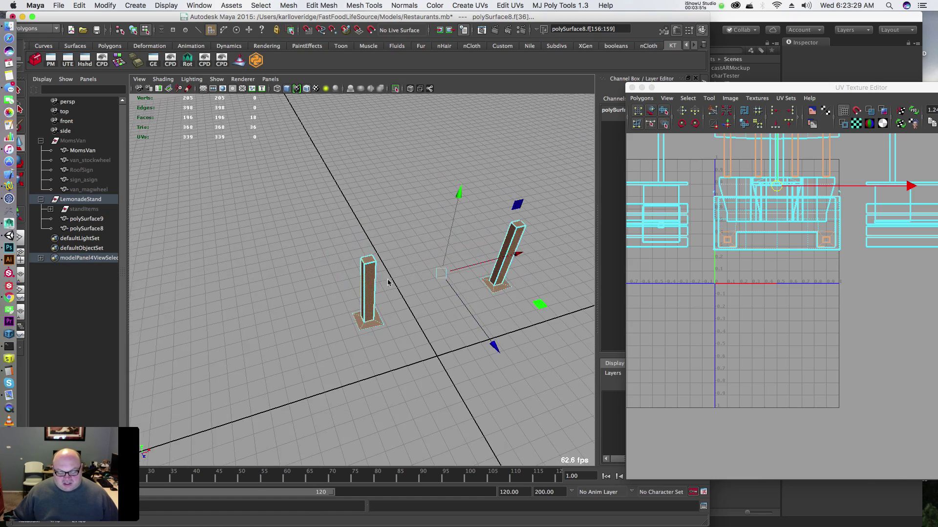
right_click_drag(389, 282, 420, 268, "alt")
left_click(383, 205)
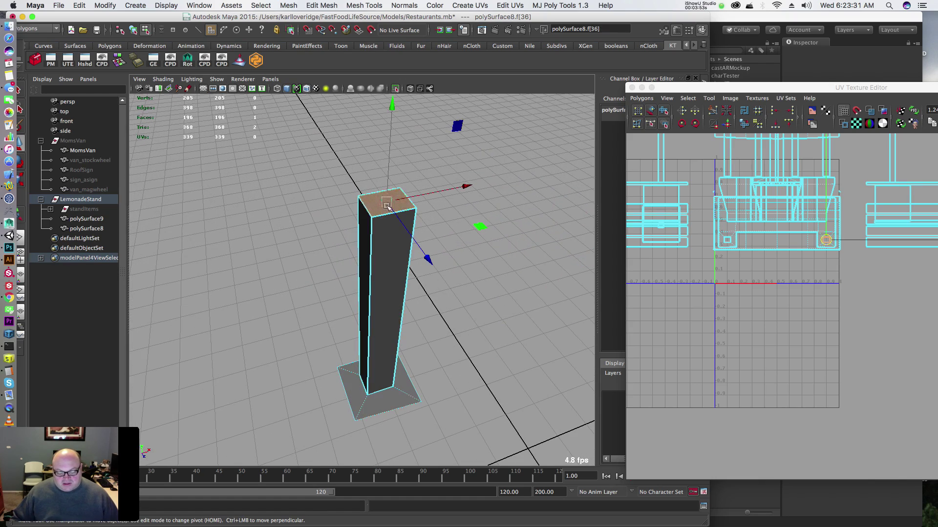
middle_click_drag(476, 182, 318, 189, "alt")
left_click(352, 156, "shift")
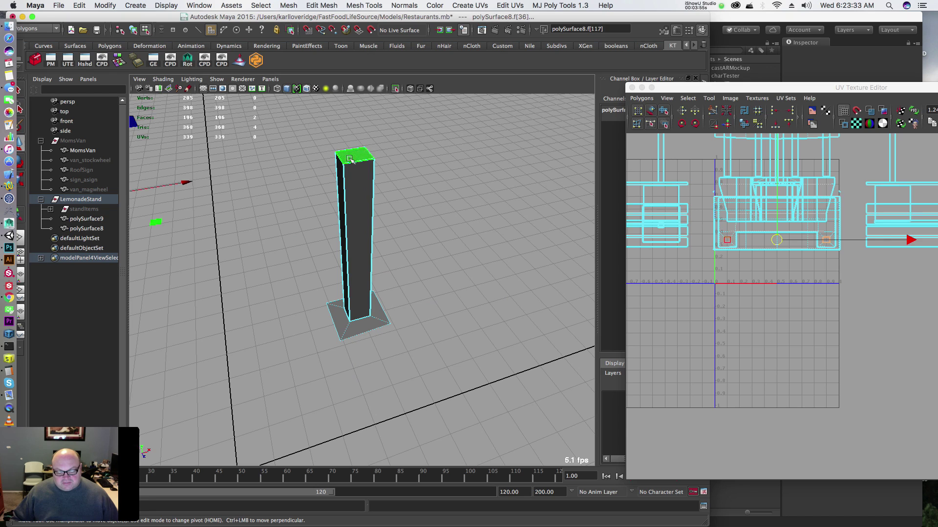
key("Delete")
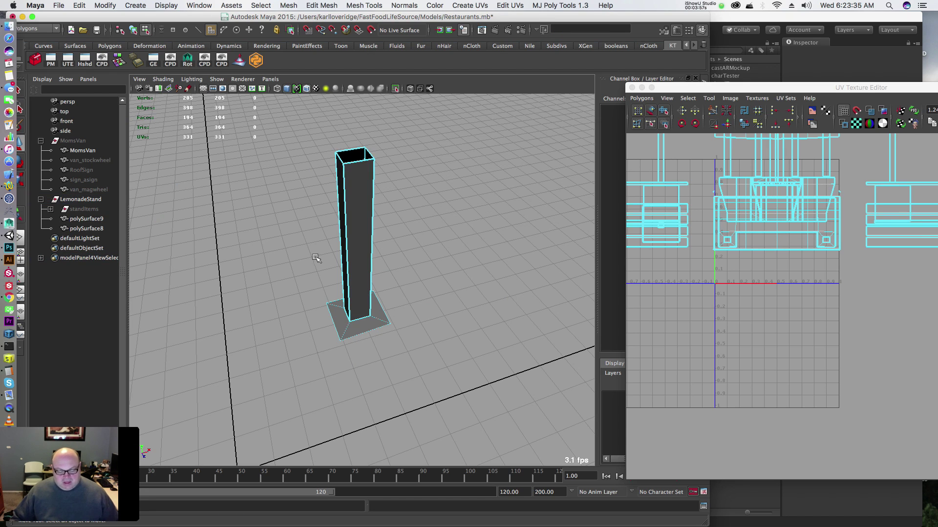
Step: Select the faces around one post's base and turn off View Selected isolation to show the full models
left_click_drag(327, 221, 360, 218, "alt")
left_click_drag(248, 366, 277, 326)
left_click(217, 80)
mouse_move(227, 94)
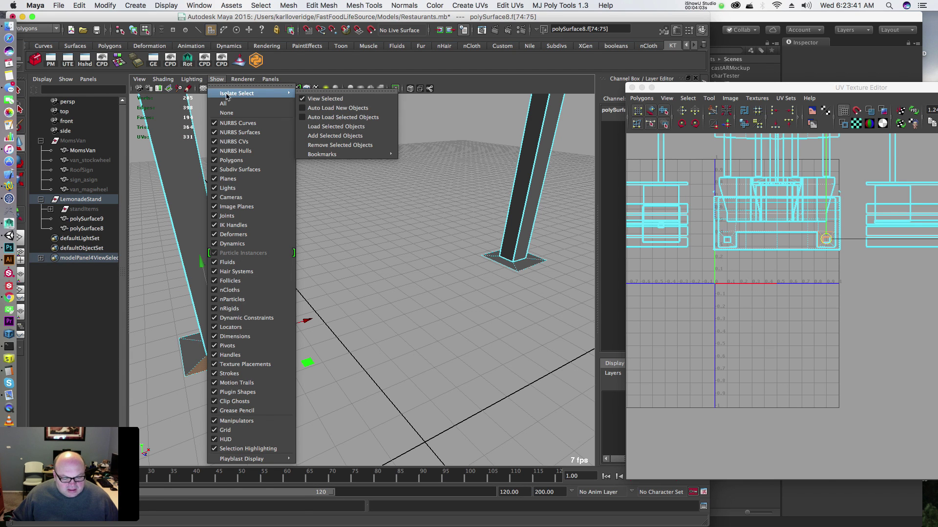
left_click(341, 99)
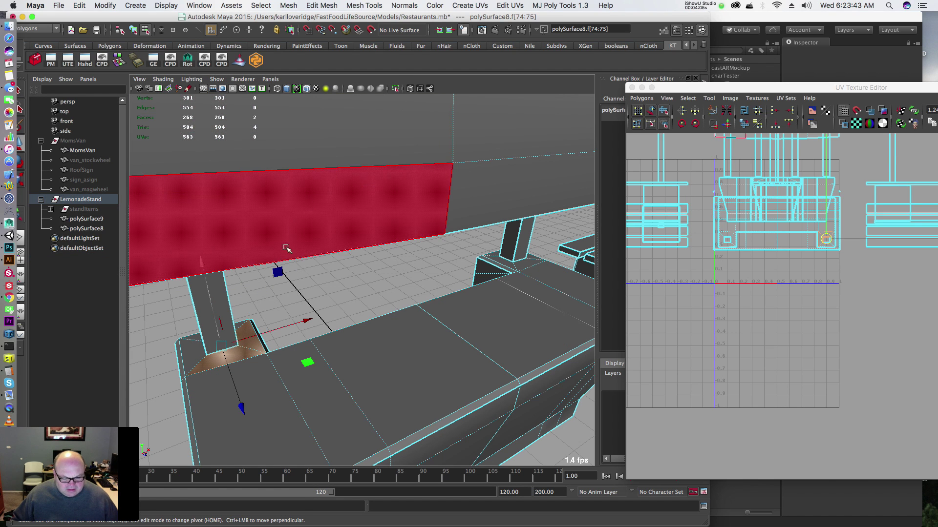
Step: Select only the side faces of both stand posts and isolate them with View Selected
mouse_move(289, 248)
left_mouse_down("alt")
mouse_move(290, 271)
mouse_move(304, 258)
left_mouse_up("alt")
left_click_drag(374, 142, 253, 177)
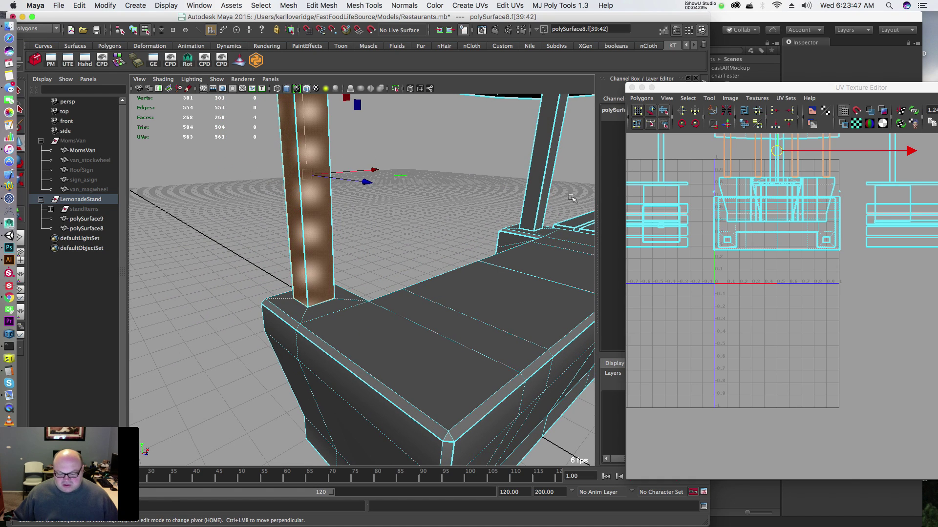
left_click_drag(508, 147, 569, 168, "shift")
left_click(270, 79)
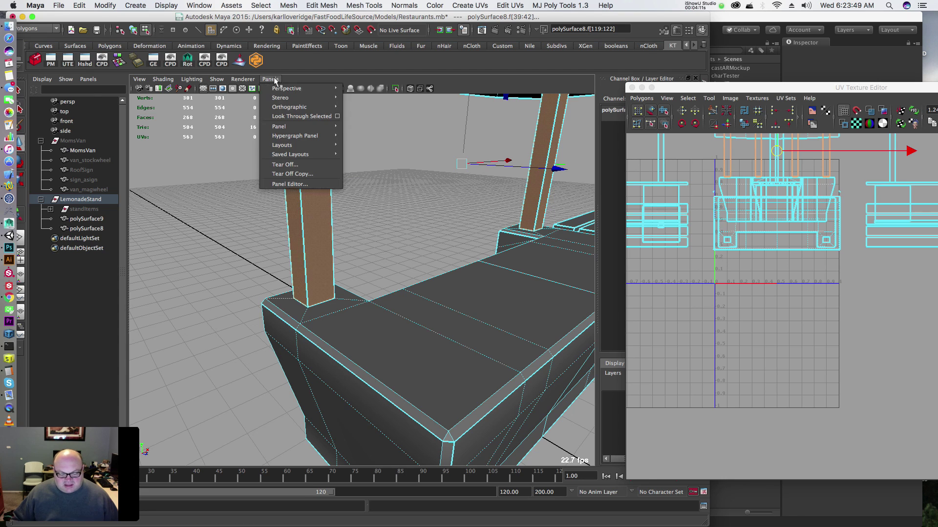
mouse_move(278, 91)
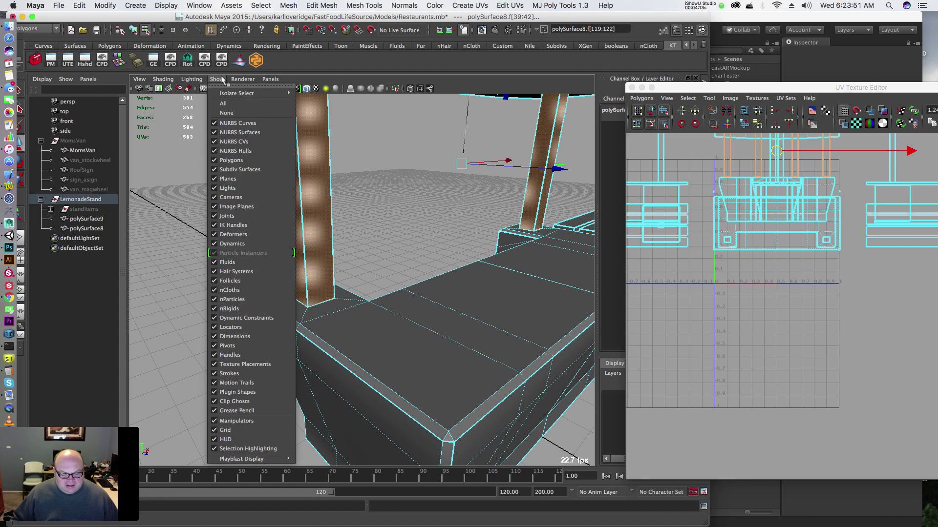
mouse_move(221, 81)
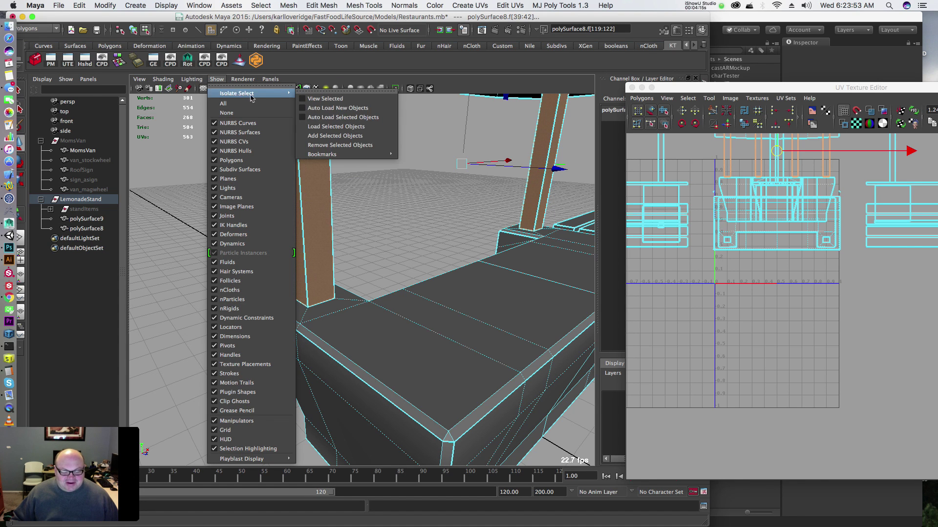
left_click(326, 99)
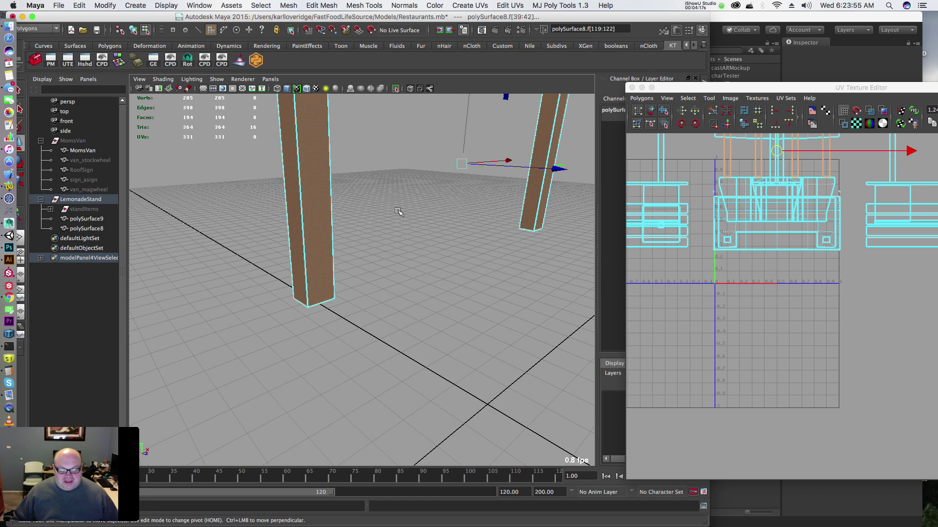
Step: Inspect the isolated stand posts, turn off their isolation, and clear the selection
left_click_drag(397, 209, 362, 215, "alt")
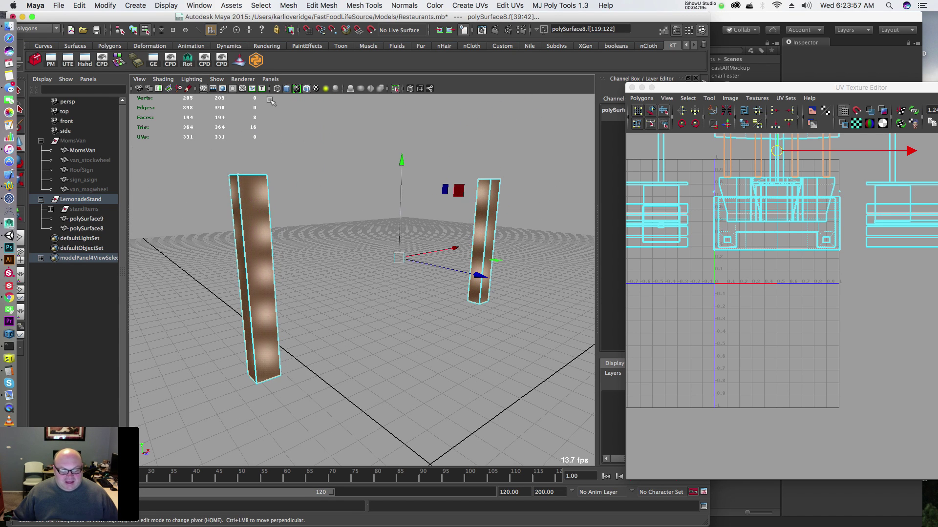
left_click(216, 79)
mouse_move(288, 93)
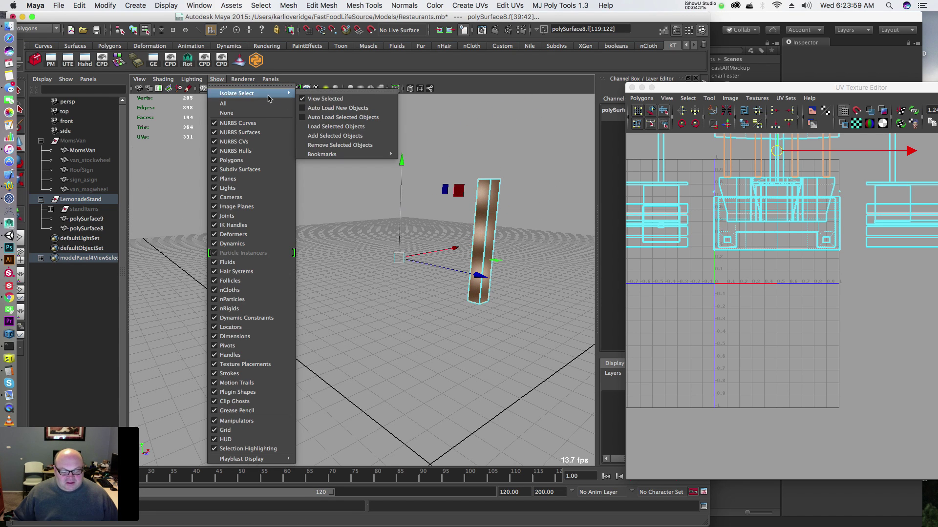
left_click(324, 97)
left_click(344, 270)
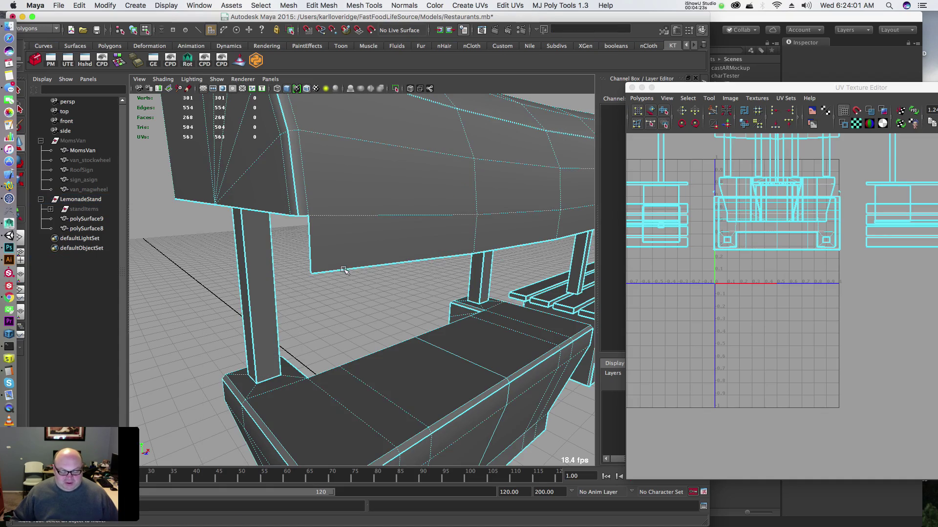
Step: Select the stand's whole connected counter and posts, starting from a countertop face, and examine the selection from the side
left_click_drag(323, 188, 363, 182, "alt")
scroll(363, 182, "down", 6)
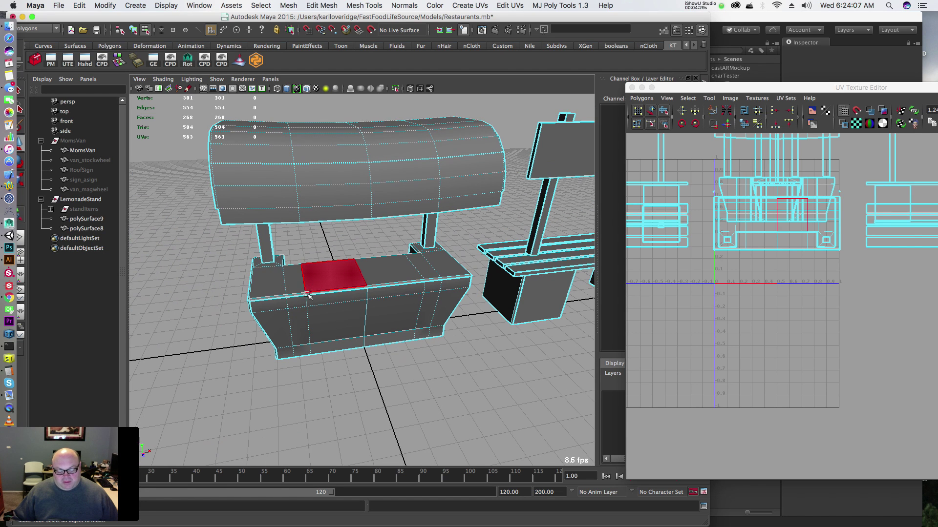
left_click(334, 275)
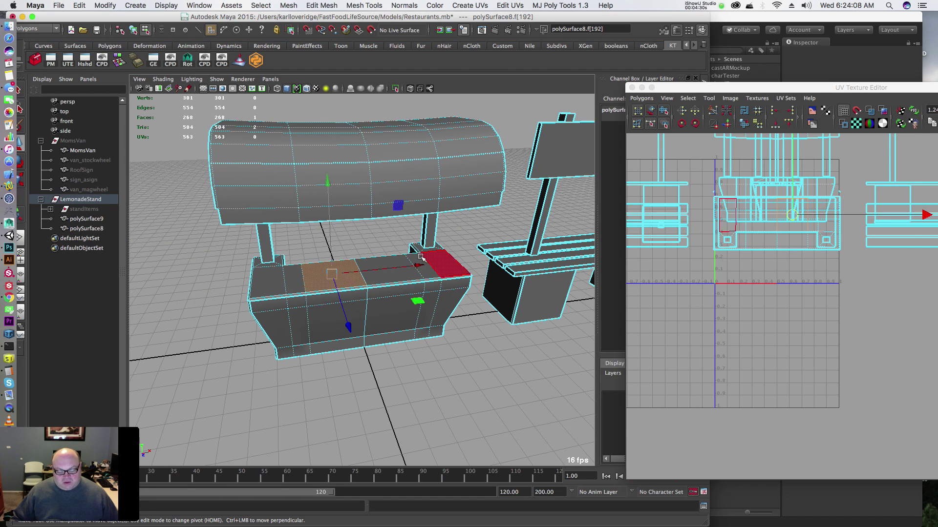
double_click(369, 275)
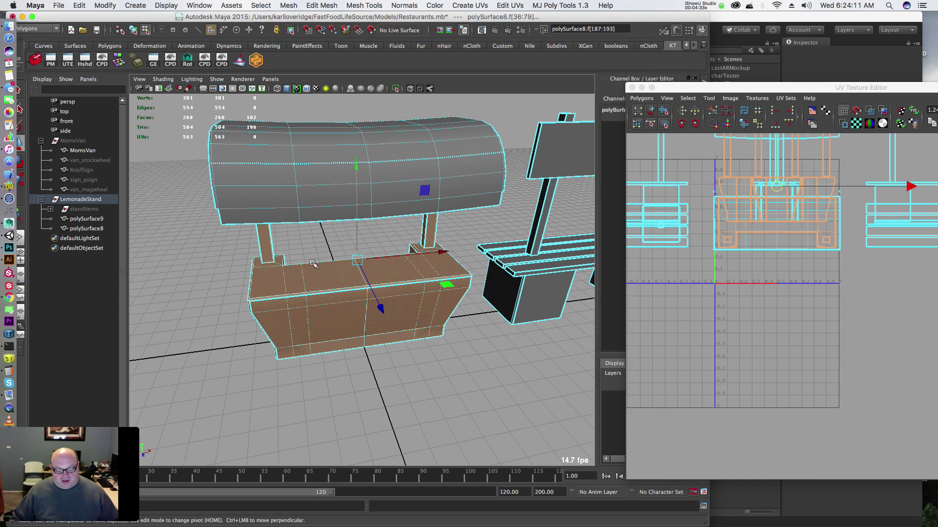
left_click_drag(302, 222, 379, 190, "alt")
middle_click_drag(379, 191, 293, 232, "alt")
left_click_drag(293, 232, 274, 208, "alt")
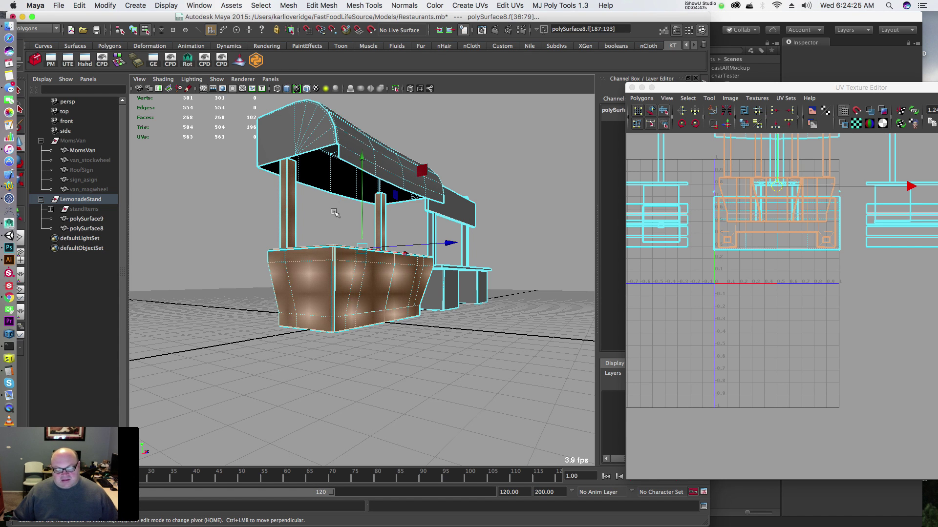
Step: Select the faces of the two posts supporting the bench's backrest and grow the selection by one region
left_click_drag(322, 211, 353, 210, "alt")
middle_click_drag(353, 210, 213, 173, "alt")
right_click_drag(190, 182, 283, 181, "alt")
middle_click_drag(279, 157, 320, 241, "alt")
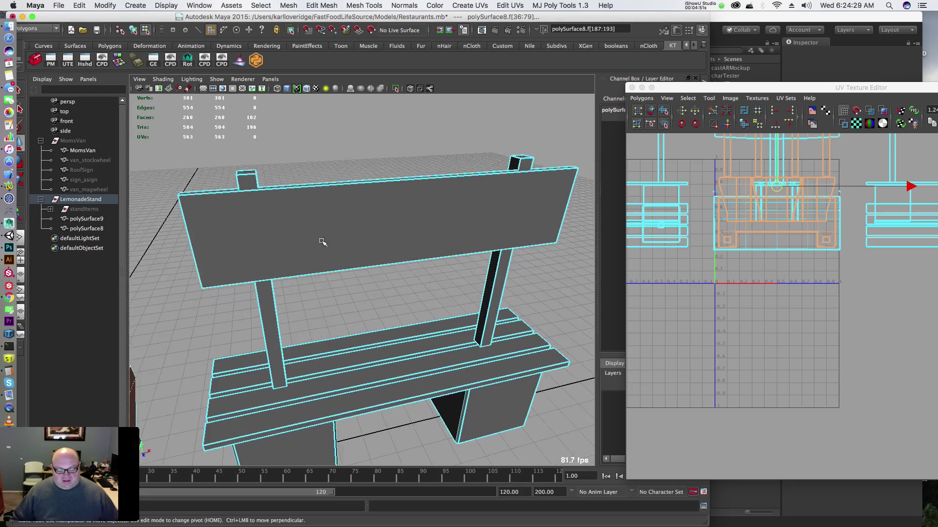
left_click_drag(320, 240, 358, 240, "alt")
left_click_drag(530, 269, 219, 297)
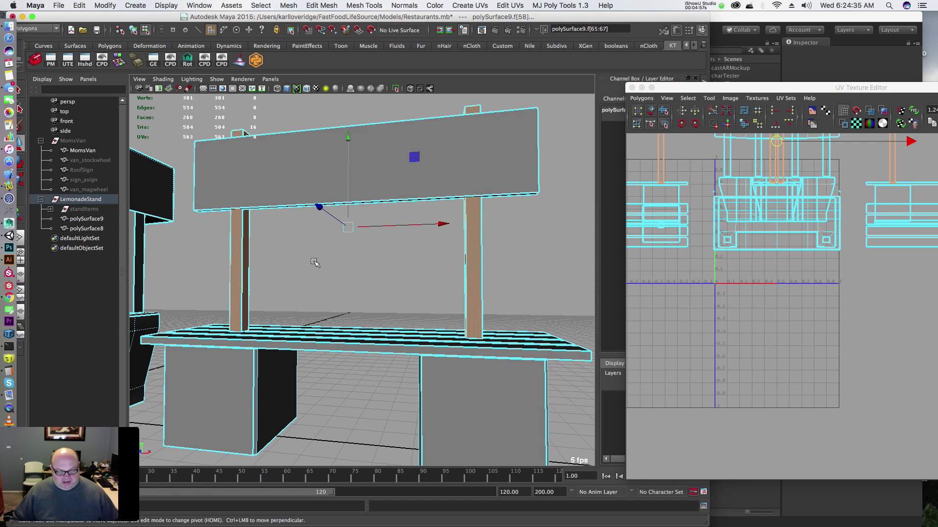
key("shift+period")
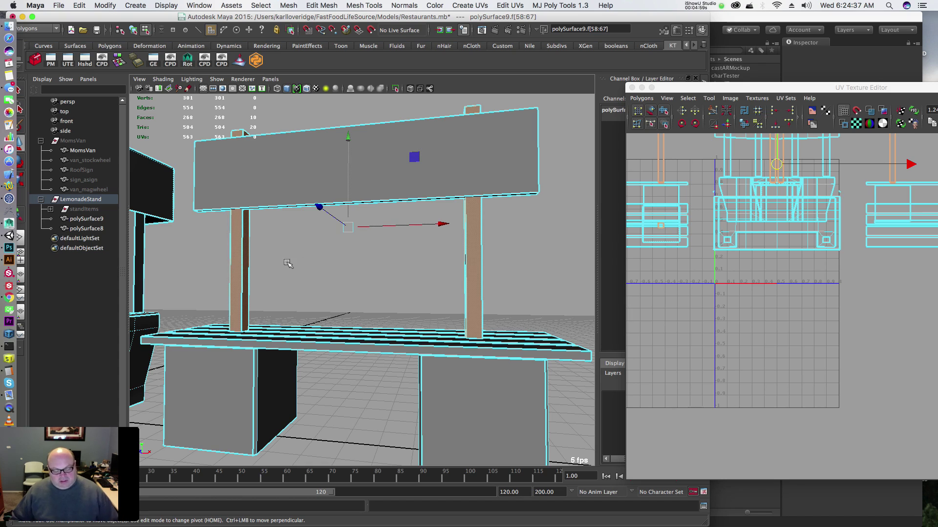
Step: Isolate the selected backrest post faces to check them from another angle, and restore the full view
key("ctrl+1")
left_click_drag(290, 239, 283, 222, "alt")
key("ctrl+1")
left_click_drag(270, 259, 323, 251, "alt")
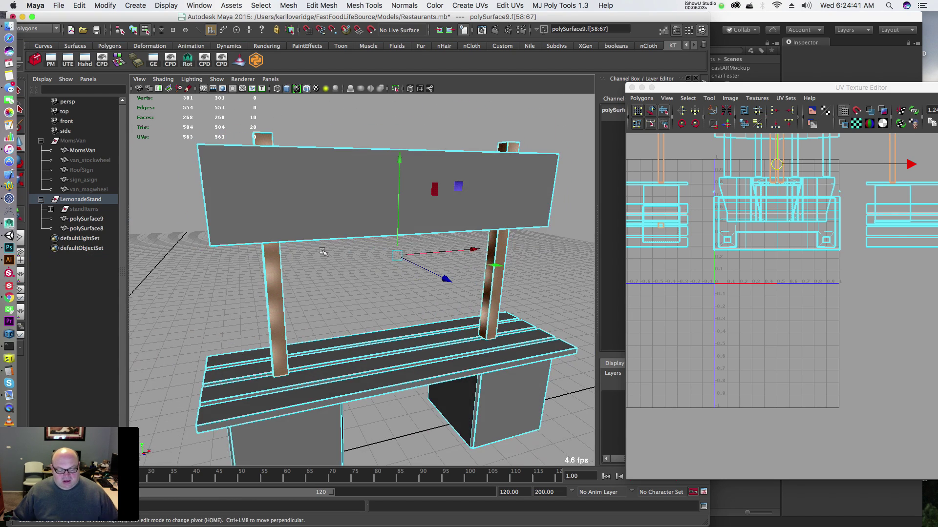
Step: Return to object selection with both models and turn on texture display
right_click_drag(322, 251, 200, 247, "alt")
middle_click_drag(200, 247, 335, 177, "alt")
key("F8")
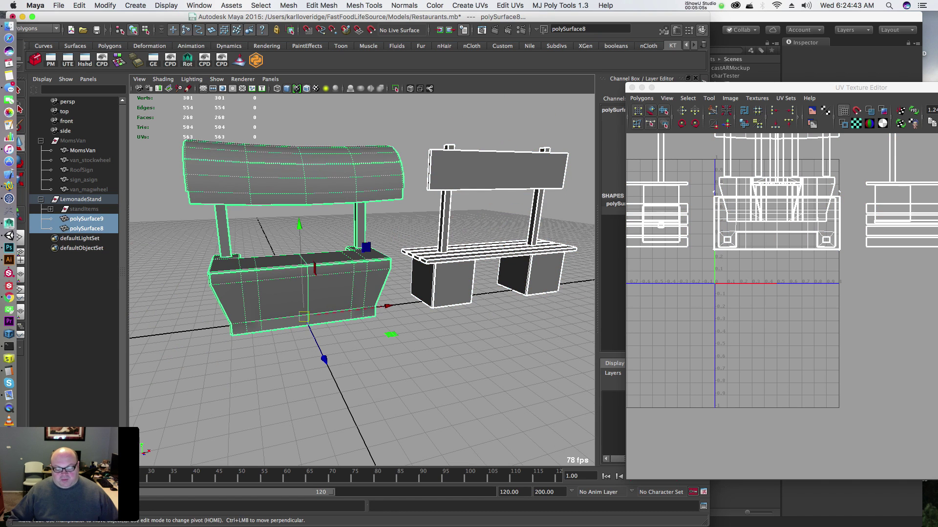
key("6")
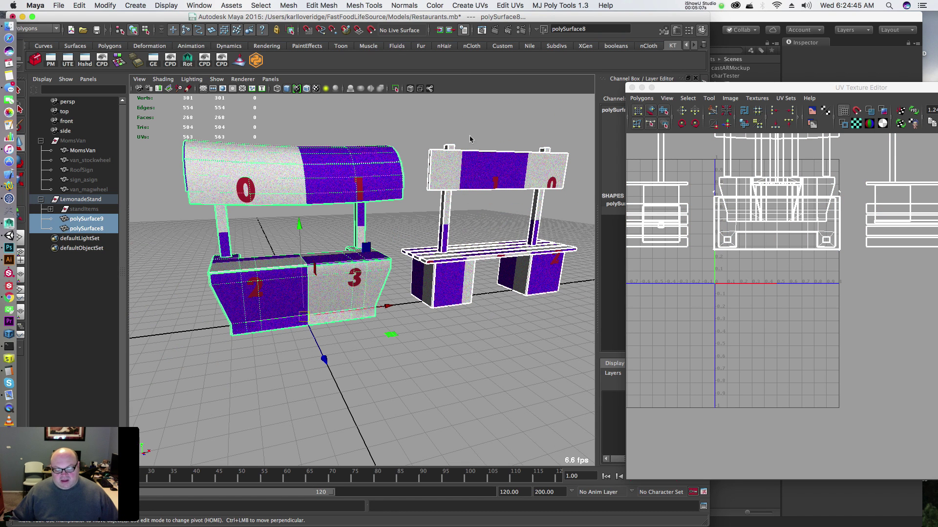
Step: Select the bench and the stand together and bring their combined UV layout into view in the UV Texture Editor
left_click(482, 155)
left_click(334, 182, "shift")
right_click_drag(815, 274, 813, 274, "alt")
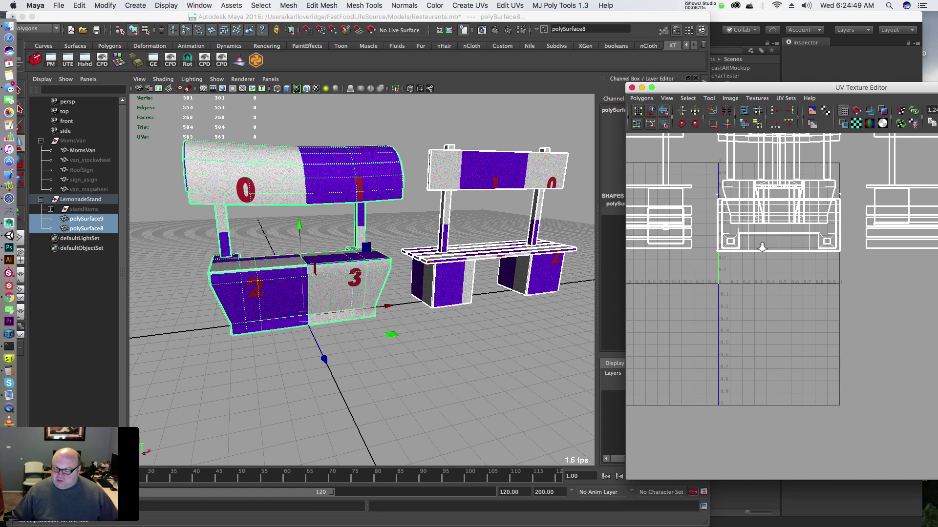
right_click_drag(762, 248, 662, 250, "alt")
middle_click_drag(769, 233, 753, 288, "alt")
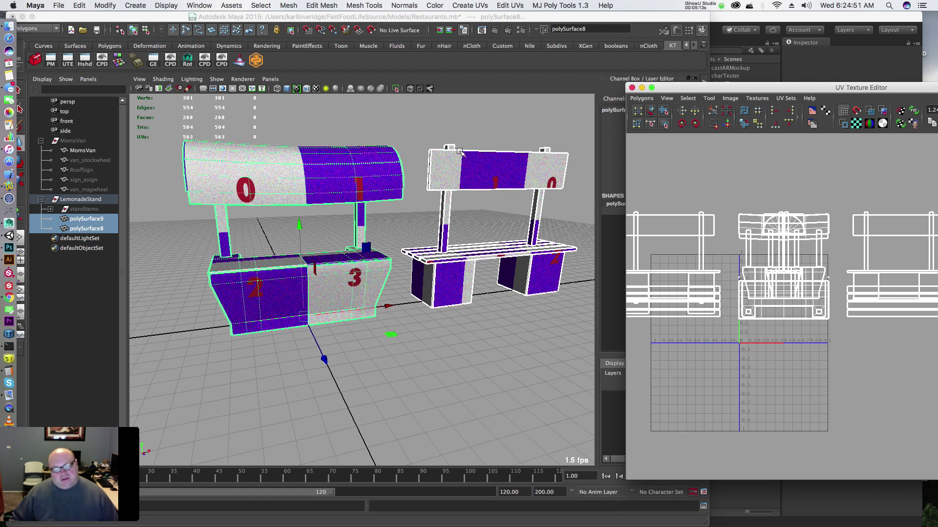
Step: Combine the selected lemonade stand and bench into a single mesh
left_click(445, 134)
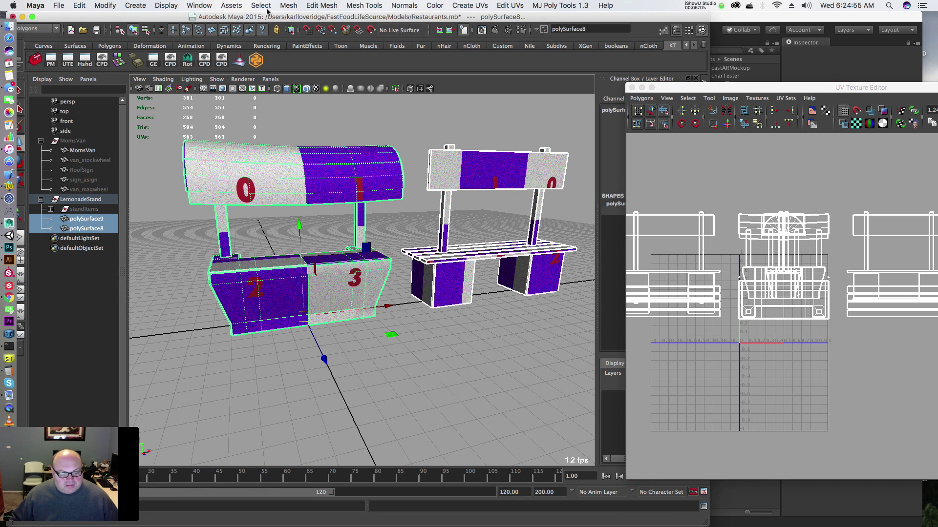
left_click(291, 6)
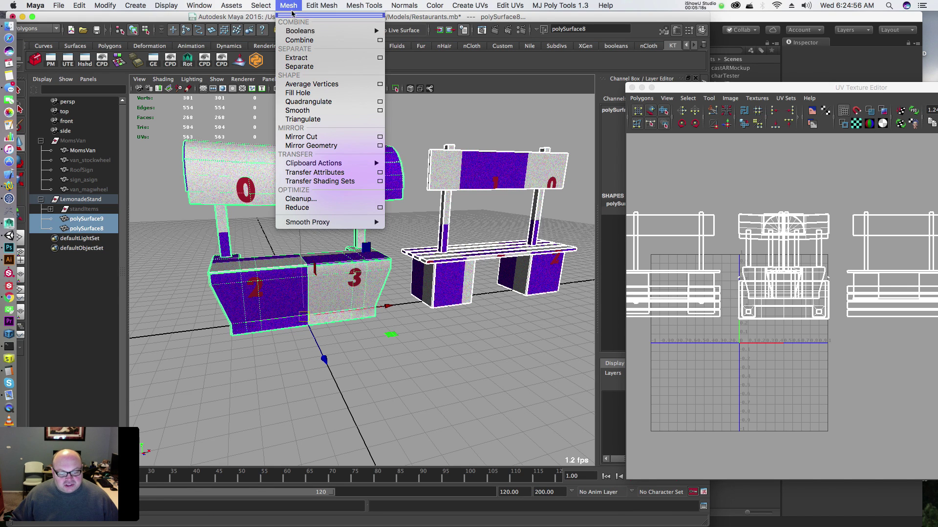
left_click(299, 41)
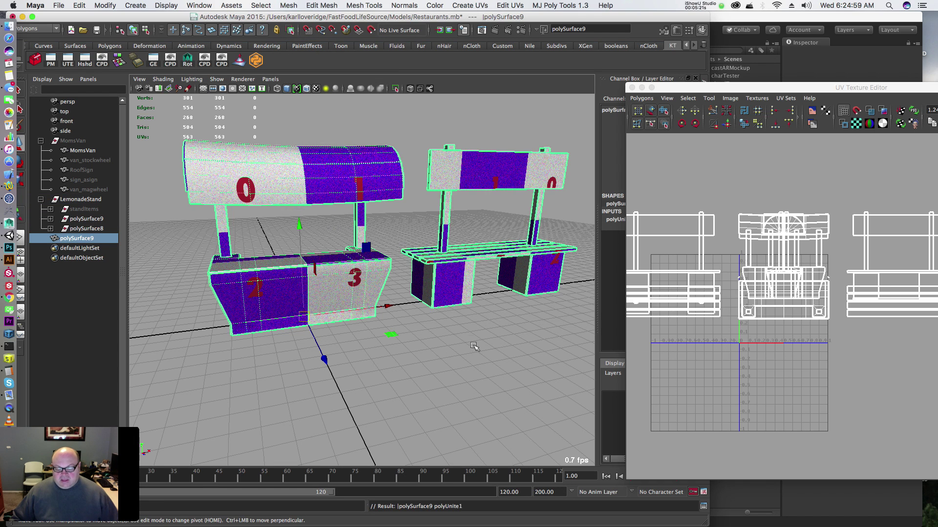
left_click(464, 237)
left_click(468, 281)
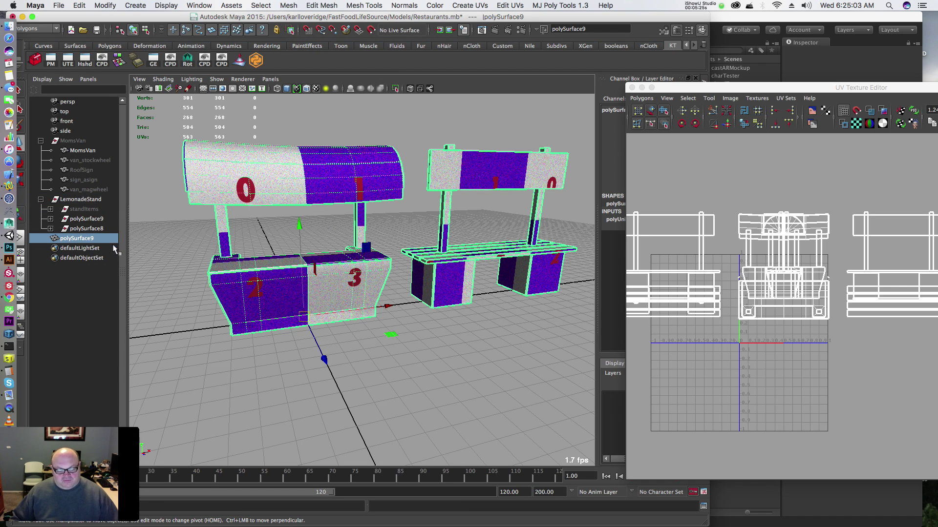
Step: Check the leftover nodes in the Outliner, reselect the combined mesh, and delete all construction history in the scene
left_click(50, 220)
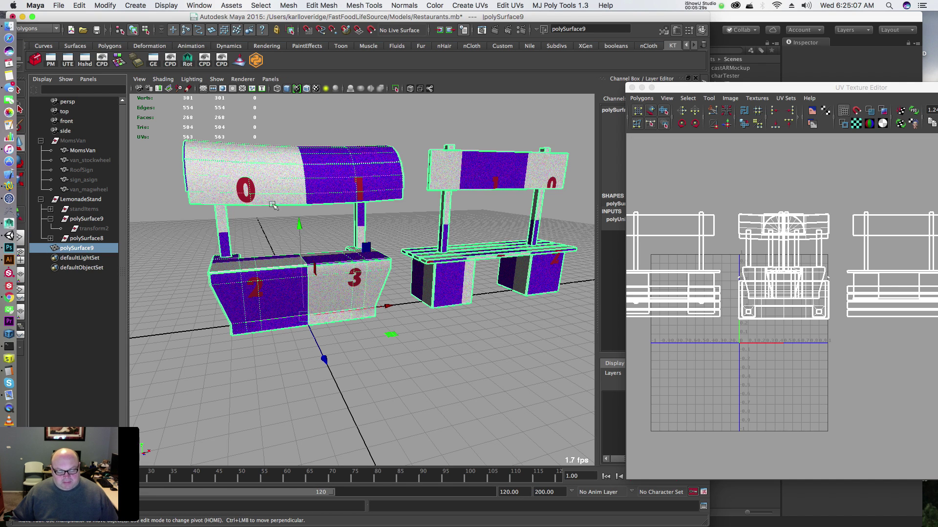
left_click_drag(673, 89, 757, 105)
left_click(413, 161)
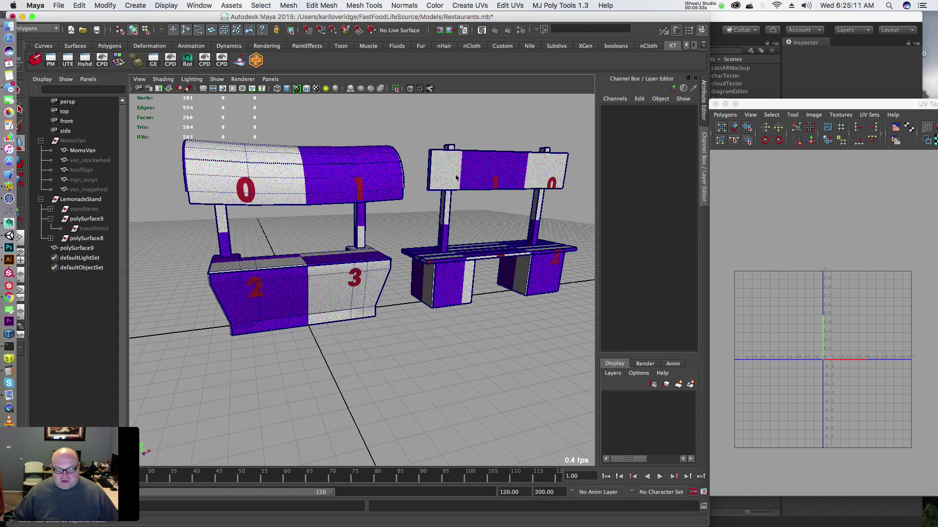
left_click(439, 182)
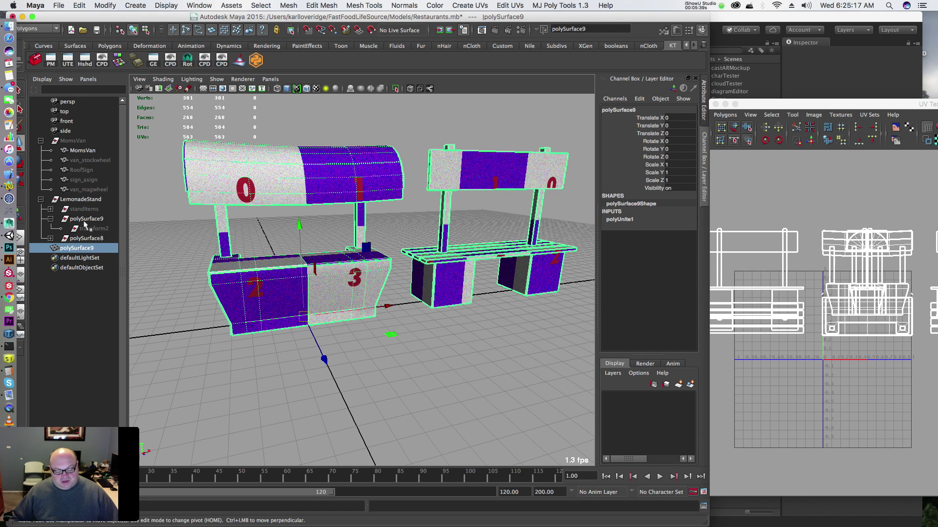
left_click(105, 5)
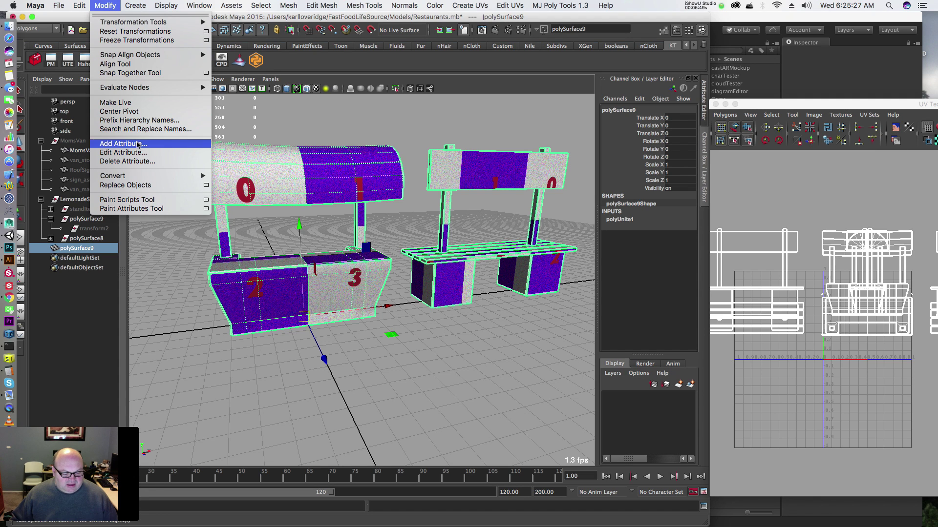
mouse_move(71, 3)
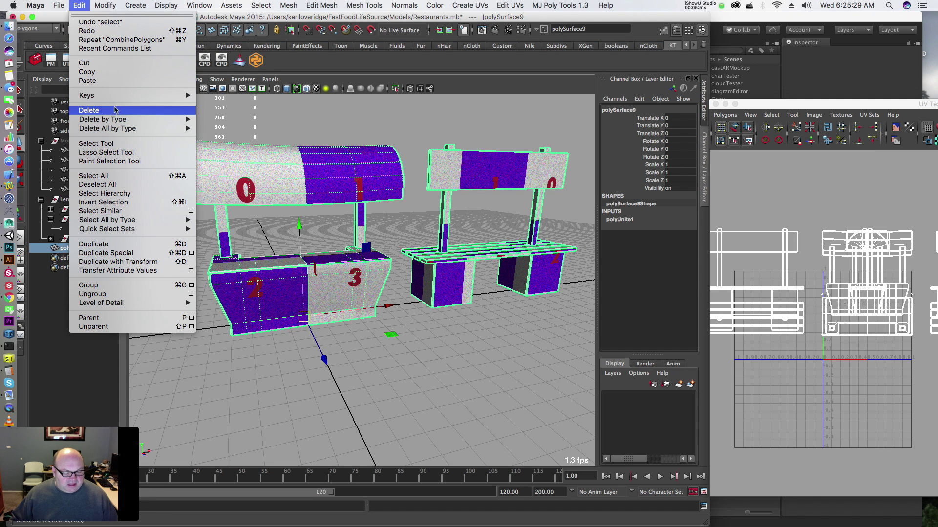
mouse_move(177, 130)
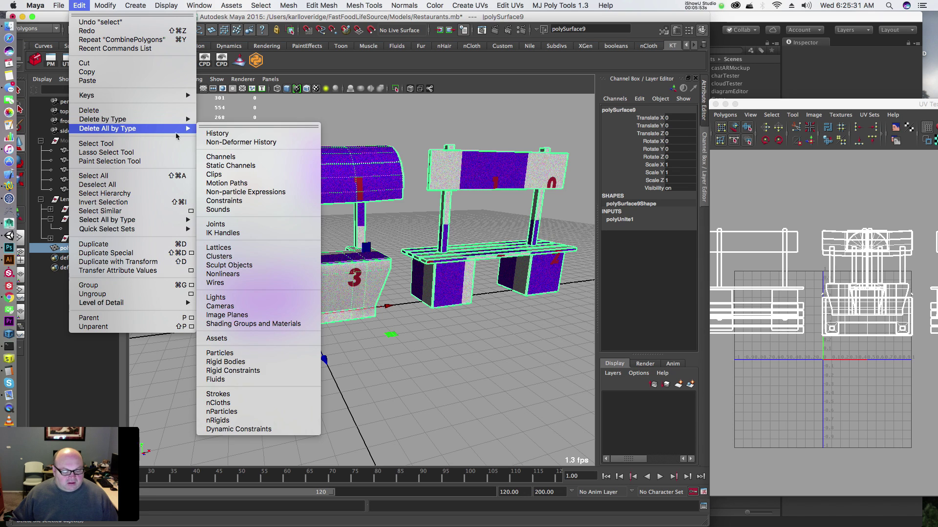
left_click(217, 133)
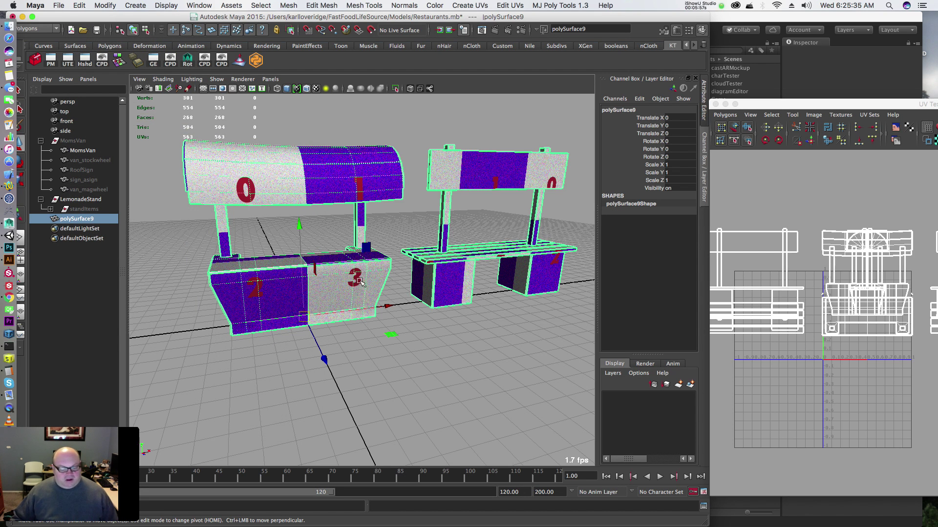
Step: Project new UVs onto the combined stand and bench mesh and check the layout in the UV Texture Editor
left_click_drag(332, 188, 283, 180, "alt")
left_click_drag(787, 104, 631, 116)
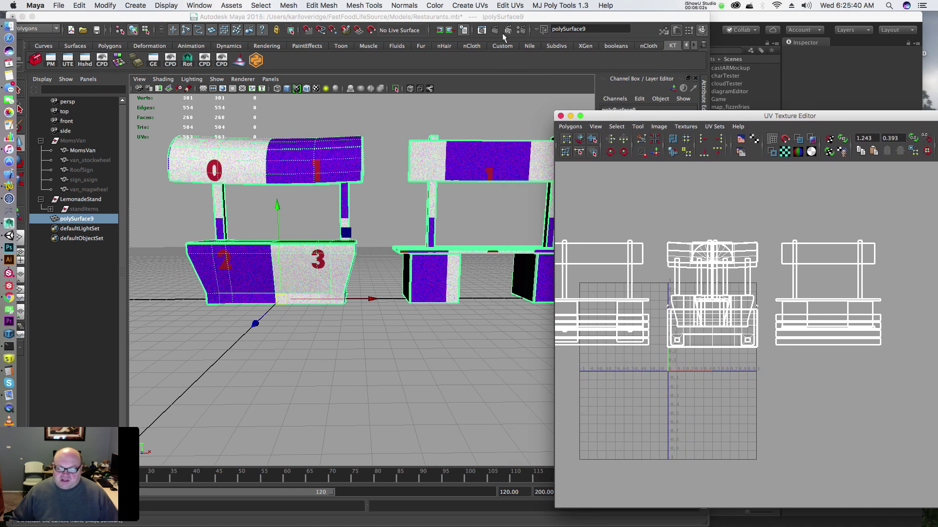
left_click(465, 6)
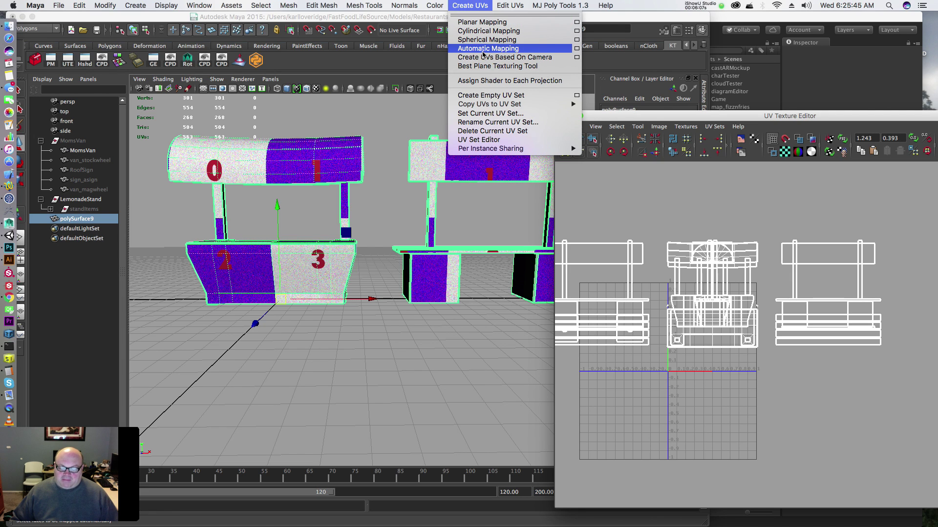
left_click(486, 49)
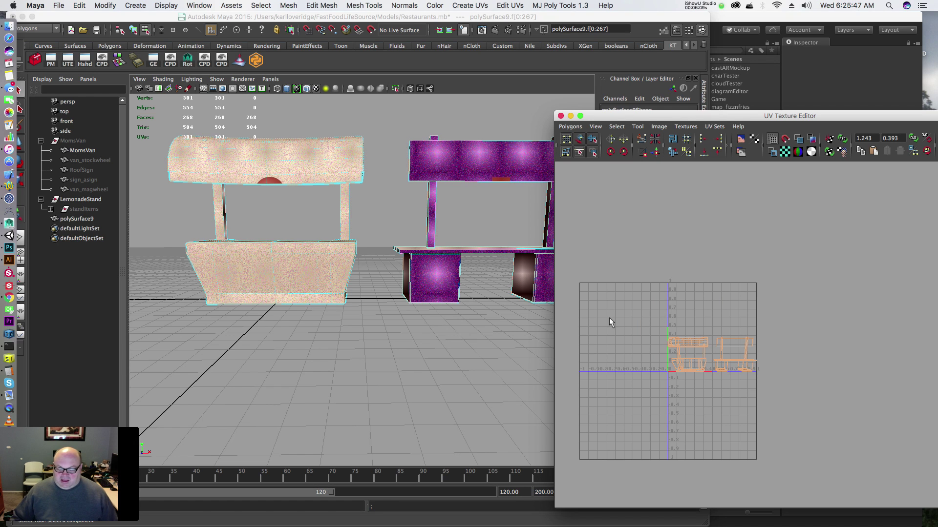
left_click(680, 307)
middle_click_drag(706, 348, 703, 289, "alt")
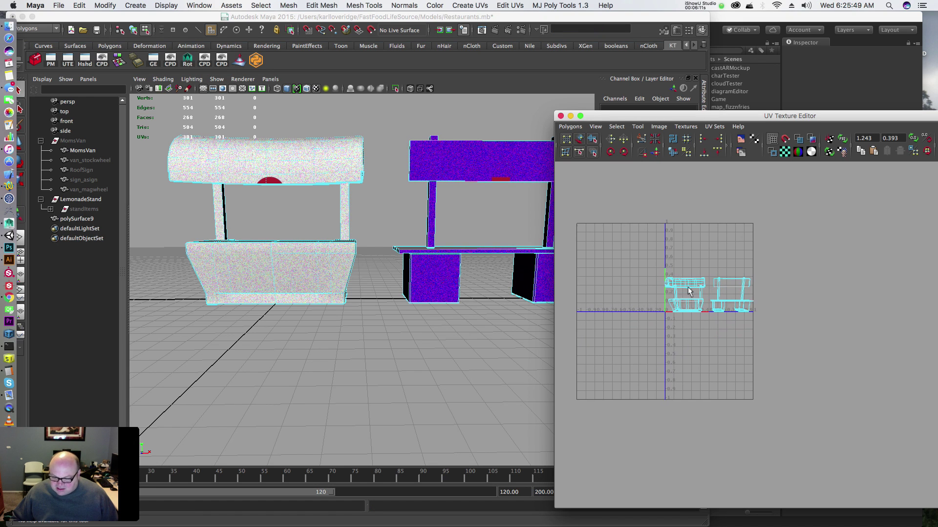
Step: Apply Automatic Mapping to the combined mesh in object mode with 6 planes, less distortion, and shells laid out into a square
left_click(477, 6)
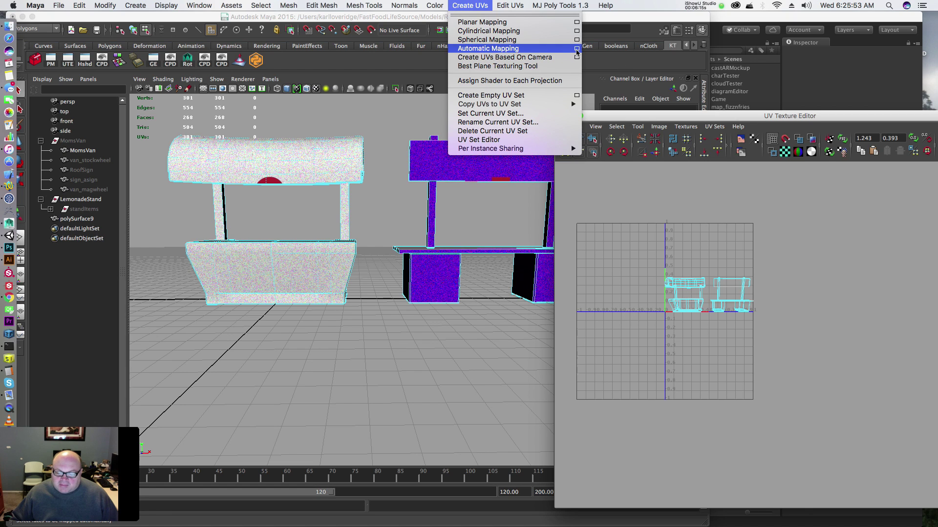
left_click(576, 49)
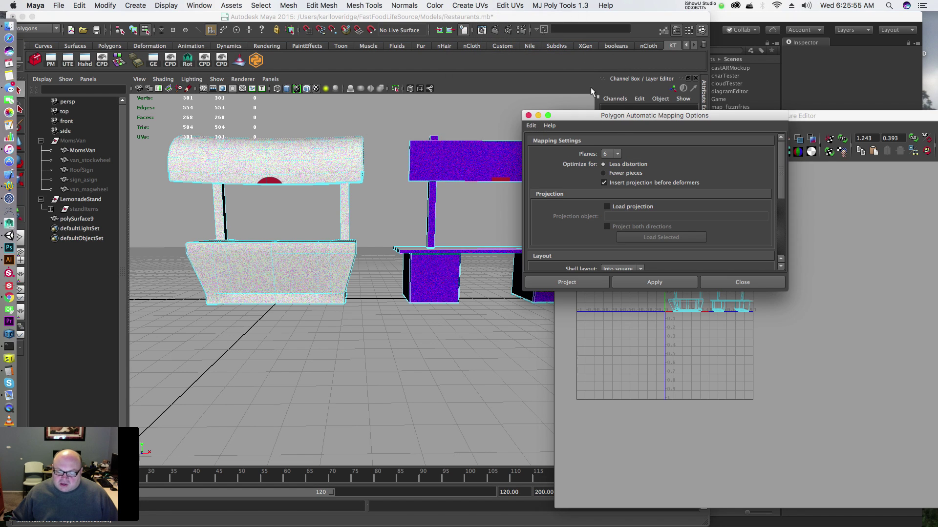
left_click_drag(639, 115, 504, 83)
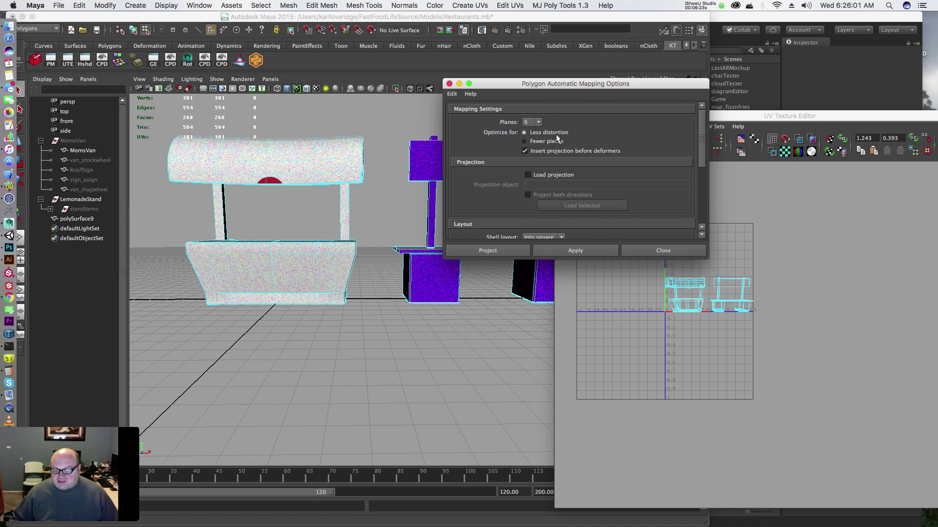
left_click_drag(703, 150, 706, 126)
left_click(583, 247)
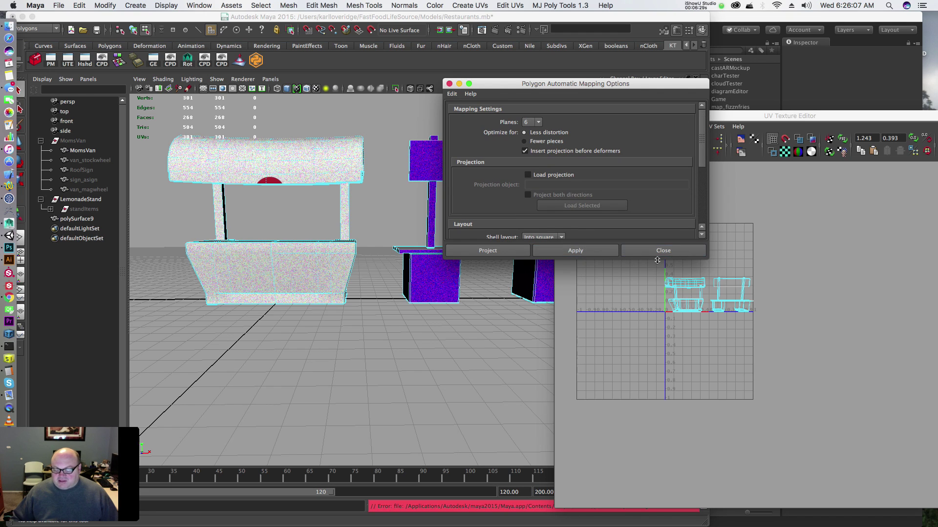
middle_click_drag(384, 201, 369, 220, "alt")
key("F8")
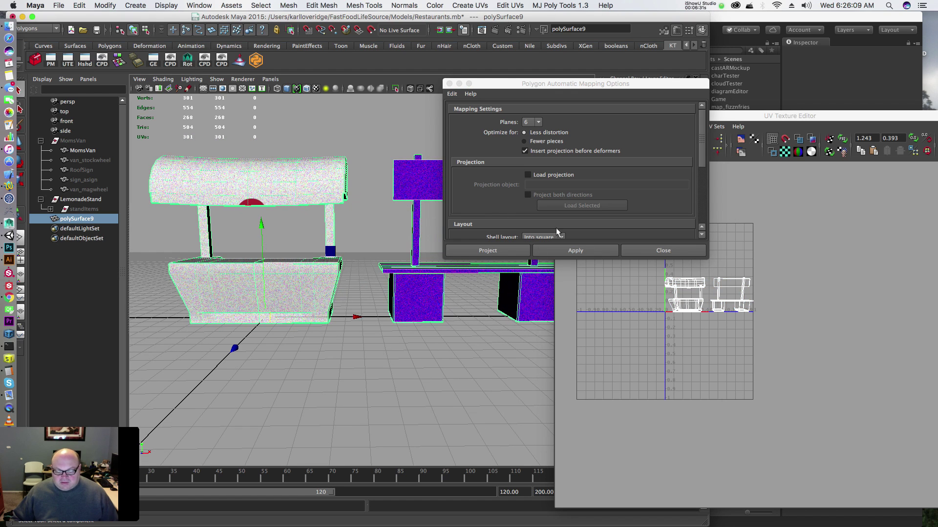
left_click(579, 251)
left_click(637, 330)
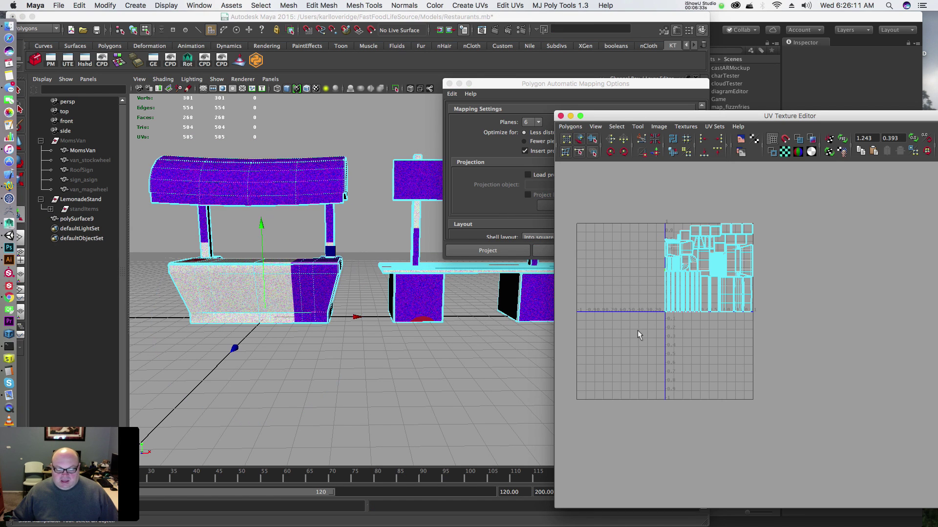
Step: Examine the automatically mapped UV shells up close, review the full mapping options, and close the options window
scroll(643, 238, "up", 3)
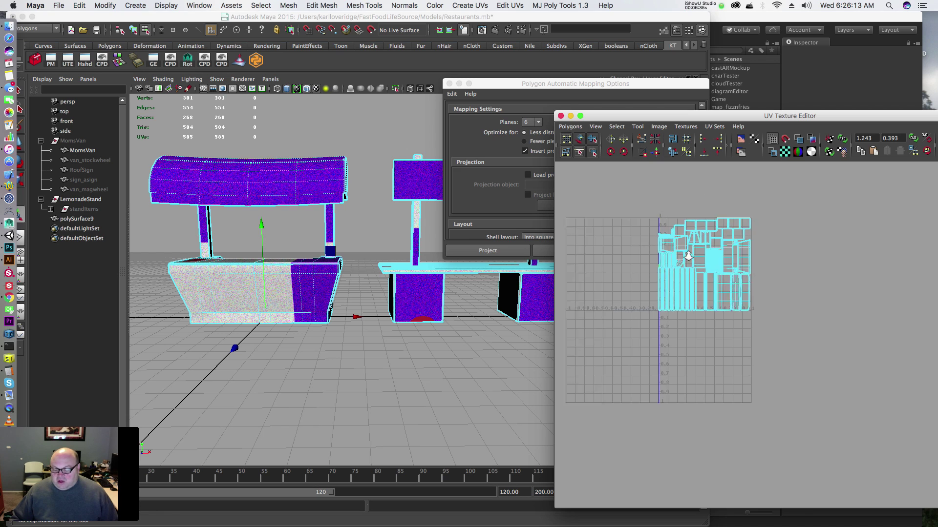
middle_click_drag(643, 234, 679, 299, "alt")
right_click_drag(678, 298, 881, 312, "alt")
middle_click_drag(693, 260, 783, 237, "alt")
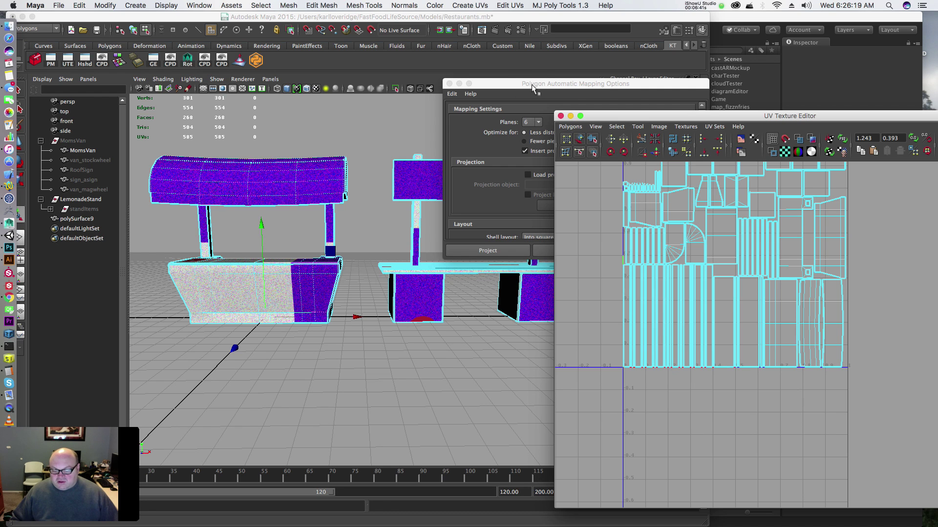
double_click(446, 84)
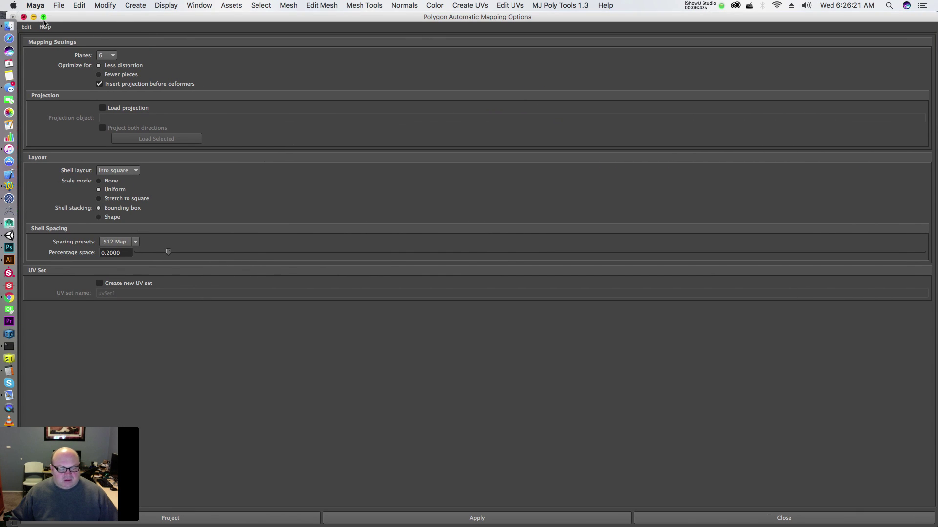
left_click(42, 17)
left_click(449, 84)
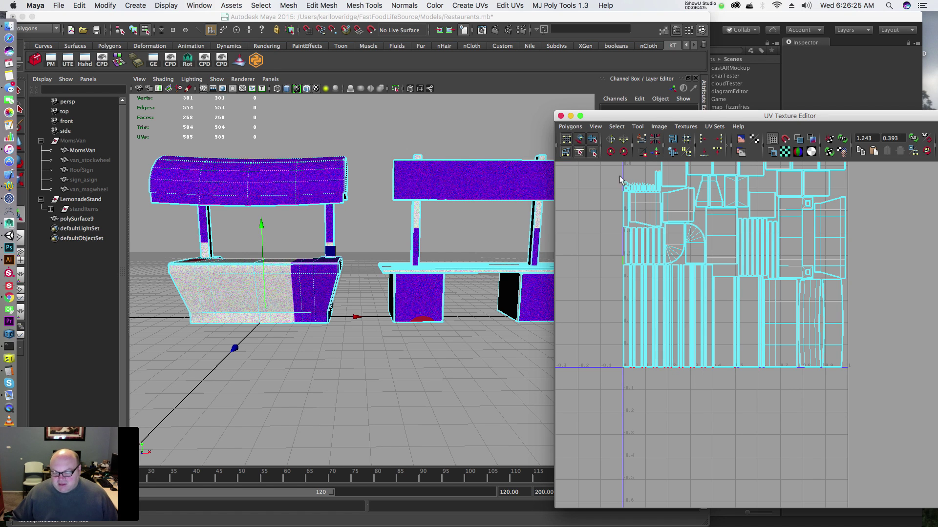
Step: Clear the view of the models and inspect the test texture on the stand's roof, counter and bench from several angles
left_click_drag(606, 119, 645, 69)
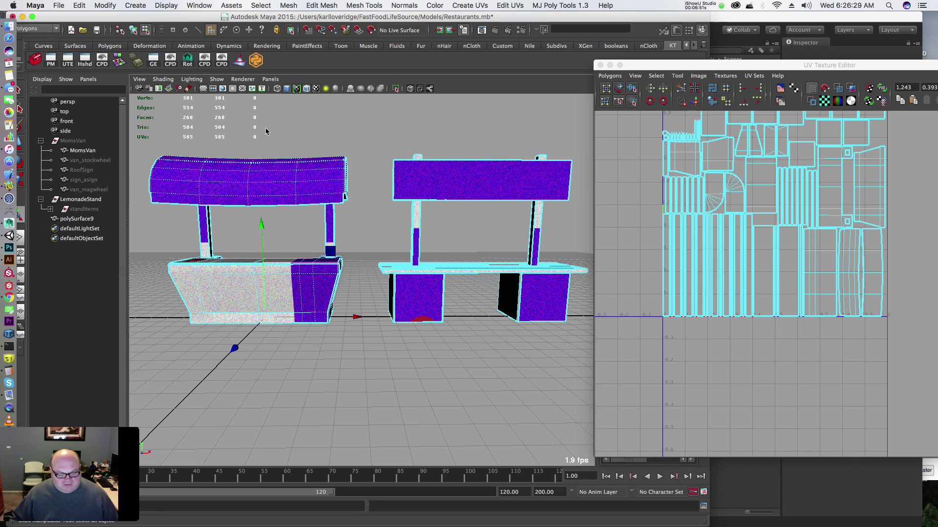
mouse_move(276, 132)
left_mouse_down("alt")
mouse_move(293, 142)
mouse_move(304, 129)
mouse_move(291, 134)
left_mouse_up("alt")
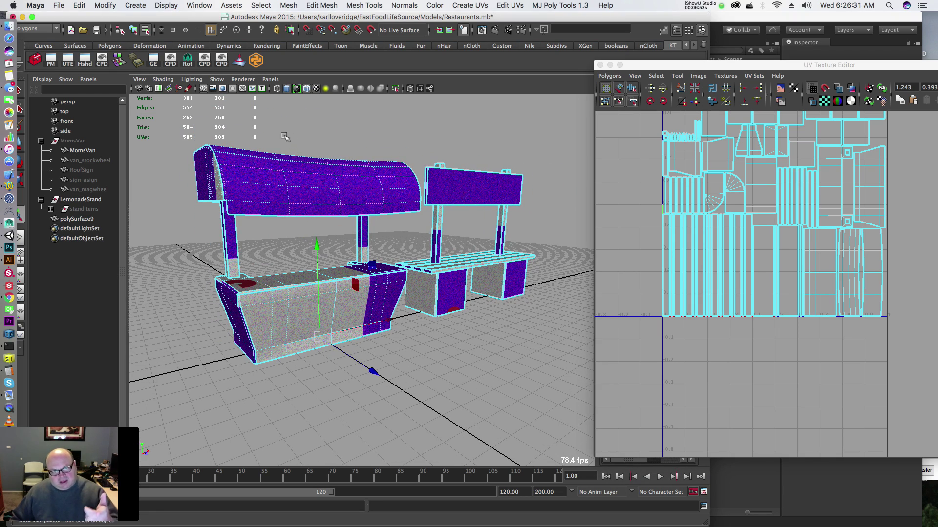
left_click(358, 196)
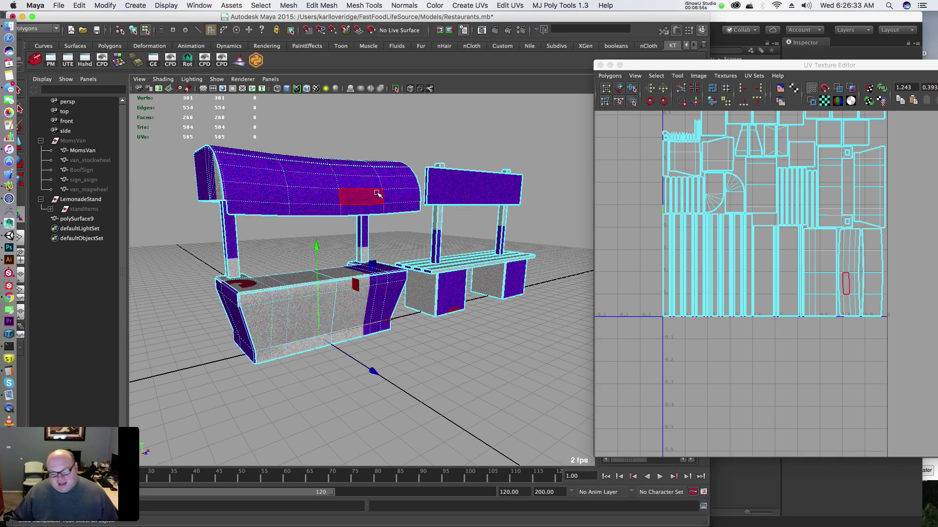
left_click_drag(361, 186, 366, 167, "alt")
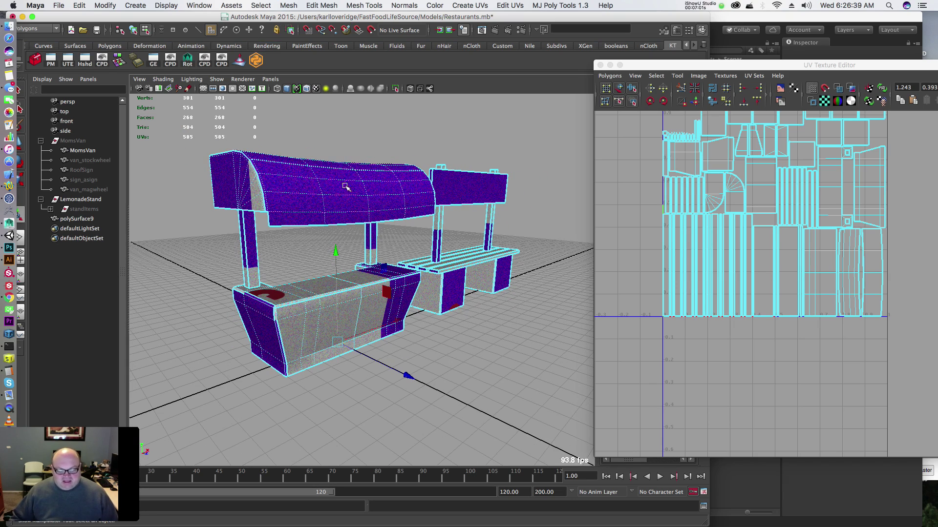
left_click_drag(345, 184, 304, 201, "alt")
middle_click_drag(304, 202, 349, 175, "alt")
right_click_drag(307, 194, 330, 193, "alt")
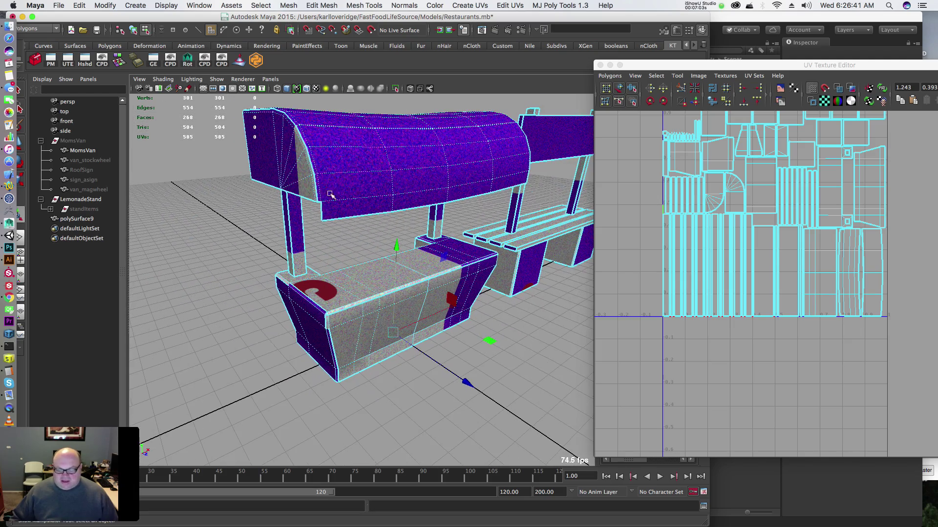
left_click(252, 159)
left_click(312, 160)
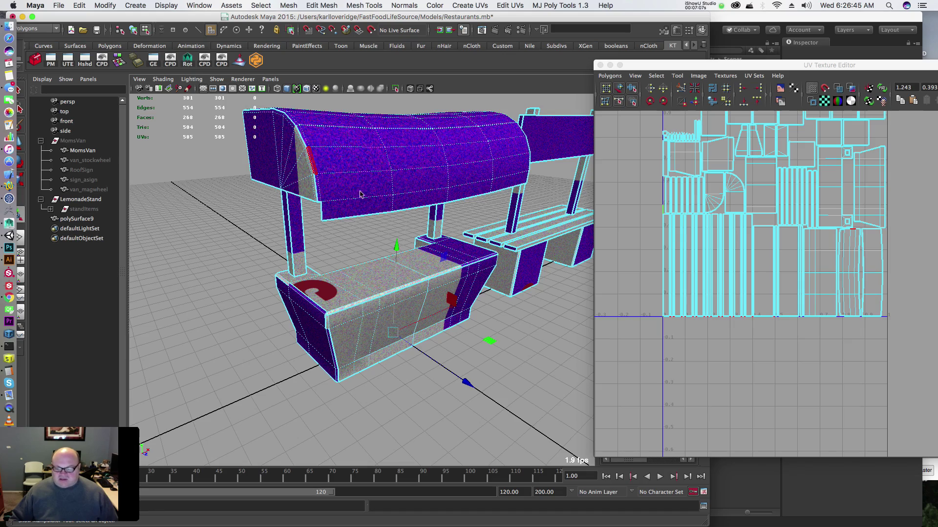
left_click_drag(353, 167, 280, 181, "alt")
left_click_drag(337, 183, 353, 217, "alt")
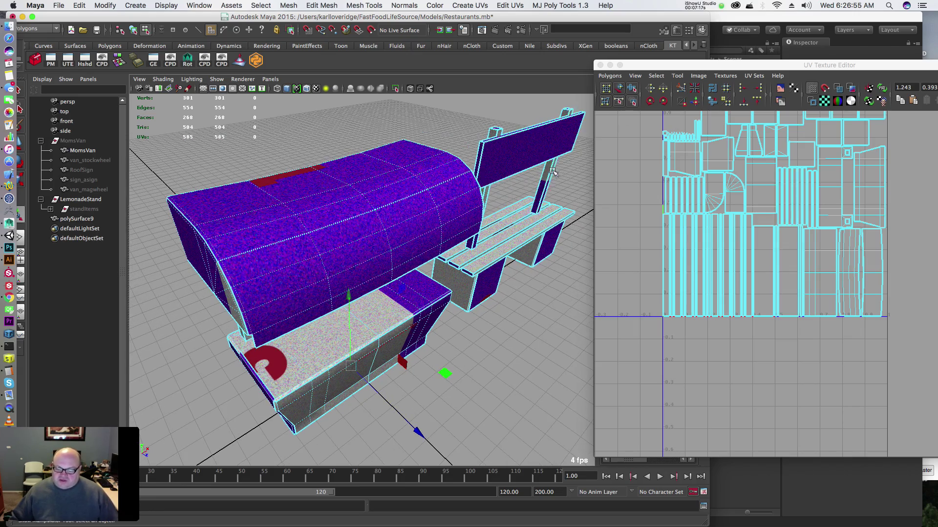
Step: Select all UVs of the combined mesh and move the whole layout below and left of the 0 to 1 texture space
mouse_move(834, 210)
right_mouse_down("alt")
mouse_move(843, 192)
mouse_move(640, 209)
right_mouse_up("alt")
mouse_move(793, 191)
right_mouse_down("alt")
mouse_move(663, 209)
mouse_move(709, 202)
right_mouse_up("alt")
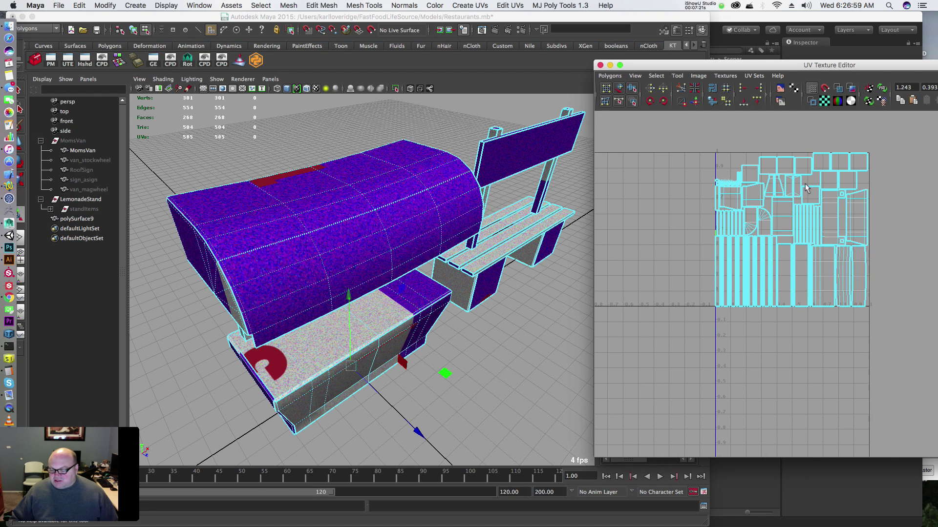
right_click_drag(806, 188, 842, 185)
left_click_drag(660, 346, 660, 347)
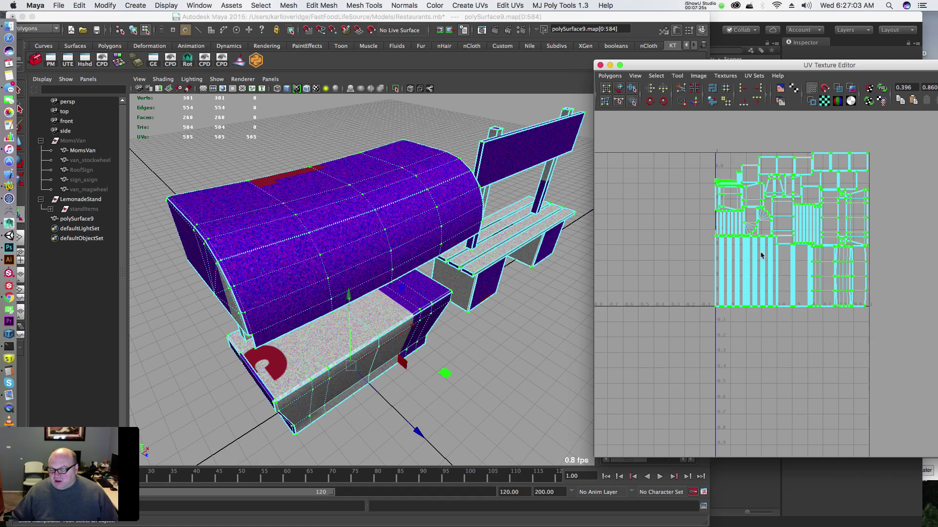
key("w")
left_click_drag(785, 234, 619, 403)
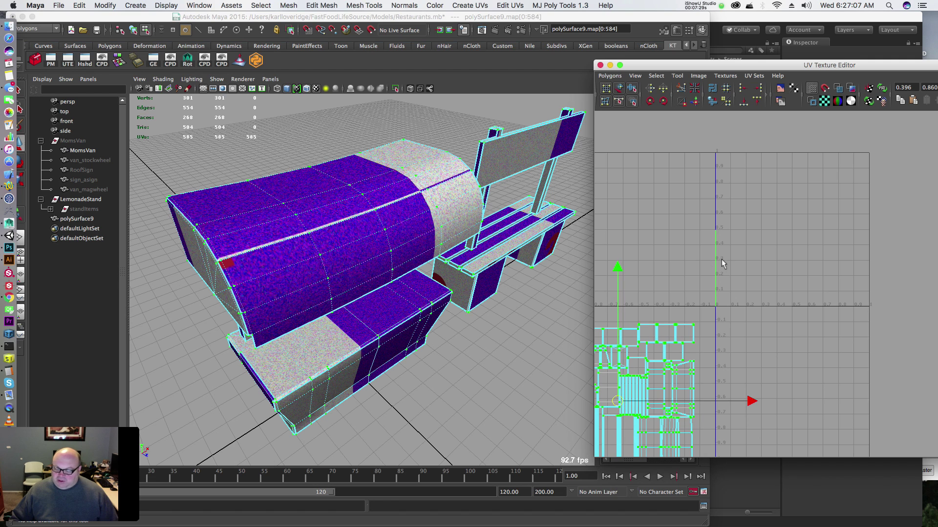
middle_click_drag(699, 260, 736, 213, "alt")
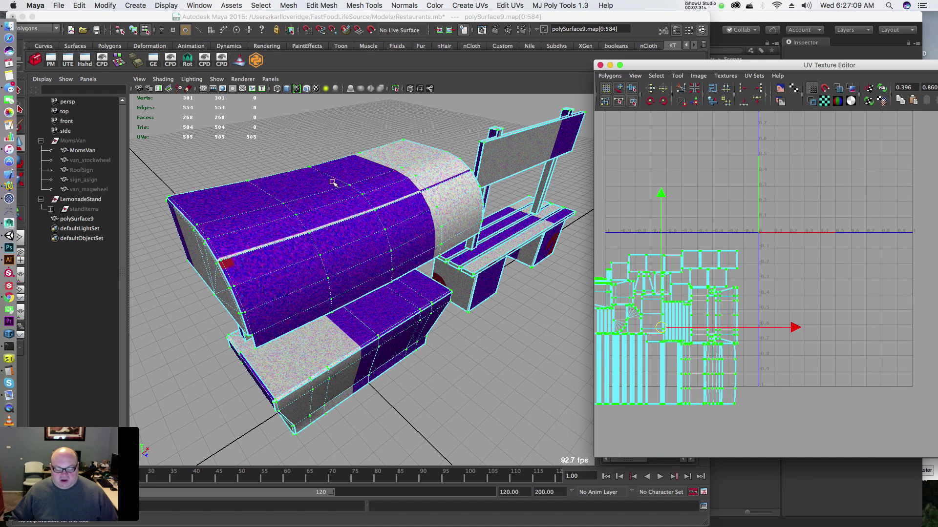
left_click(307, 195)
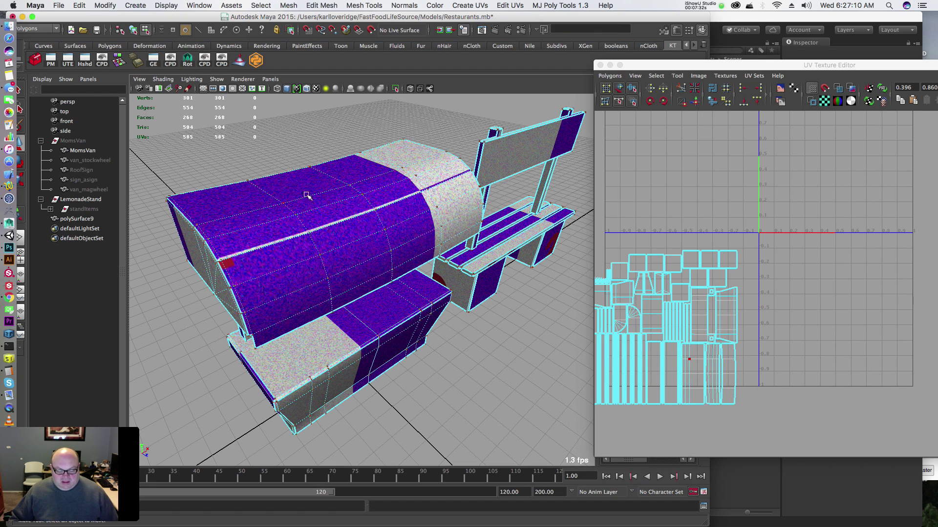
left_click(299, 237)
right_click_drag(292, 237, 293, 214)
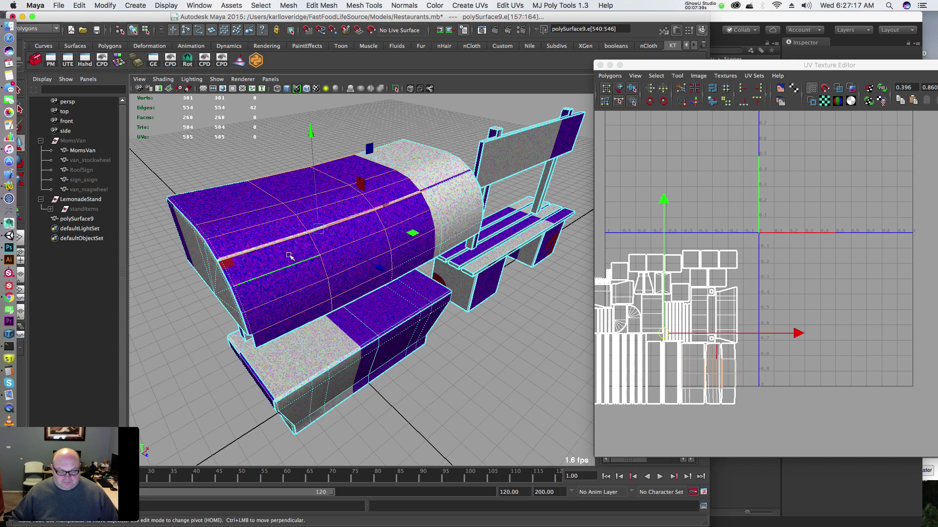
left_click(283, 239)
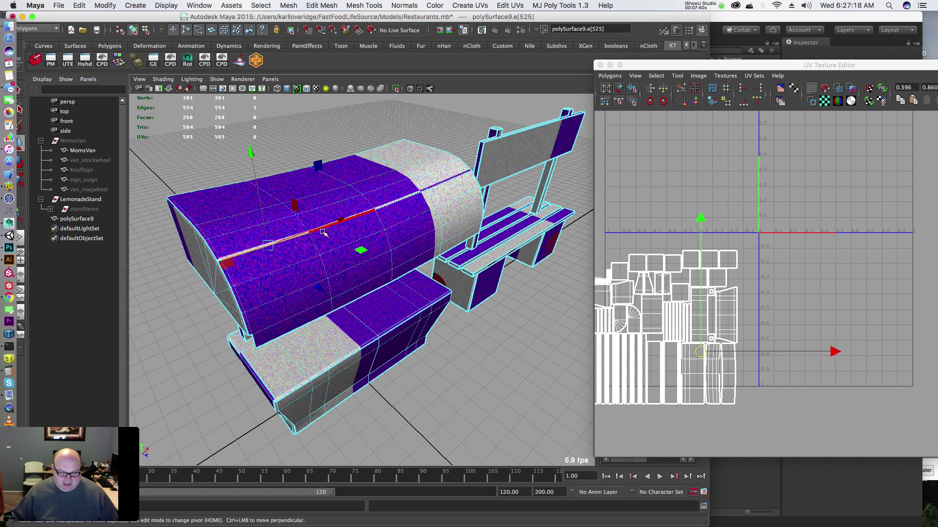
key("q")
left_click(372, 214, "shift")
left_click(398, 204, "shift")
left_click(434, 193, "shift")
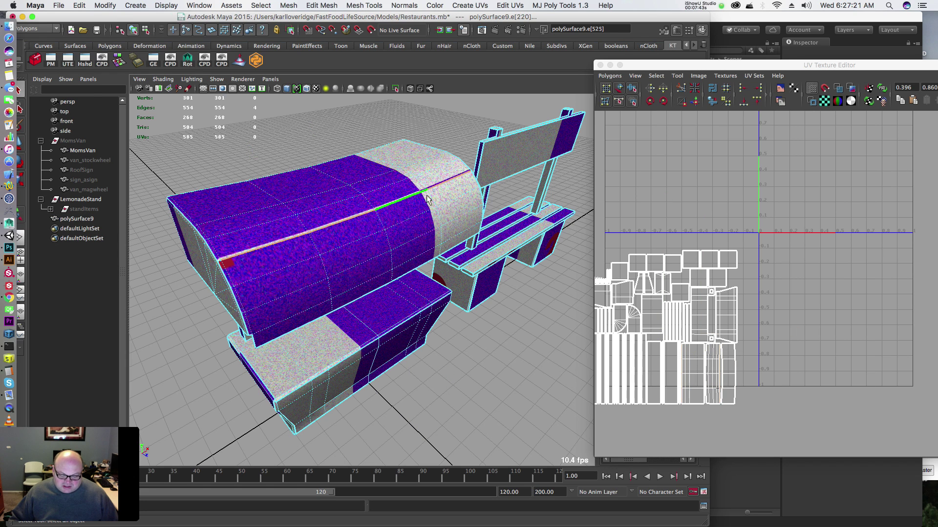
left_click_drag(359, 219, 299, 123, "alt")
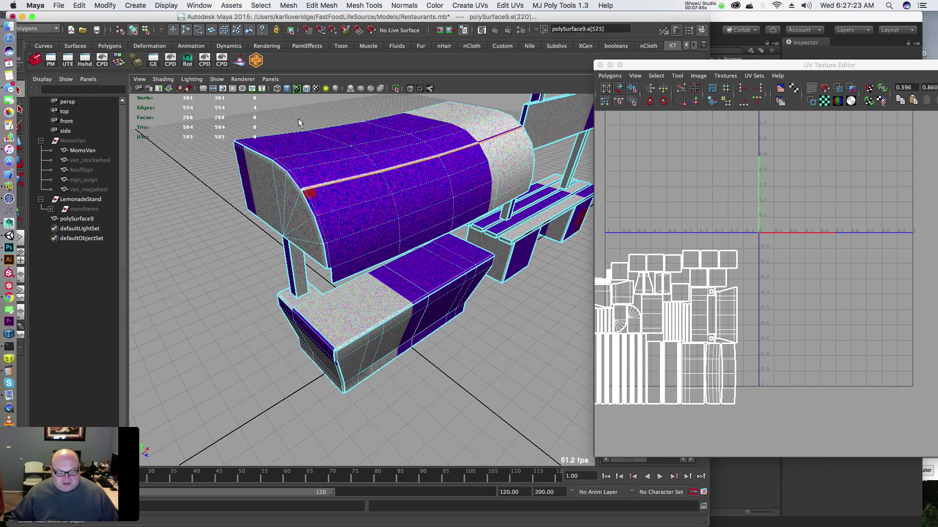
left_click(299, 122)
Step: Switch the viewport from textured to plain shaded display and view the stand's roof and counter
left_click_drag(366, 148, 387, 190, "alt")
key("5")
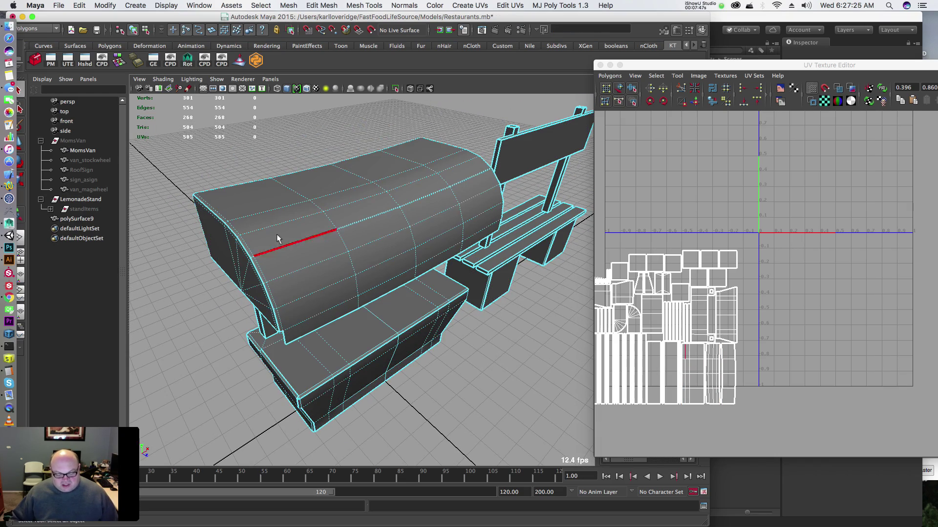
left_click_drag(359, 269, 359, 178, "alt")
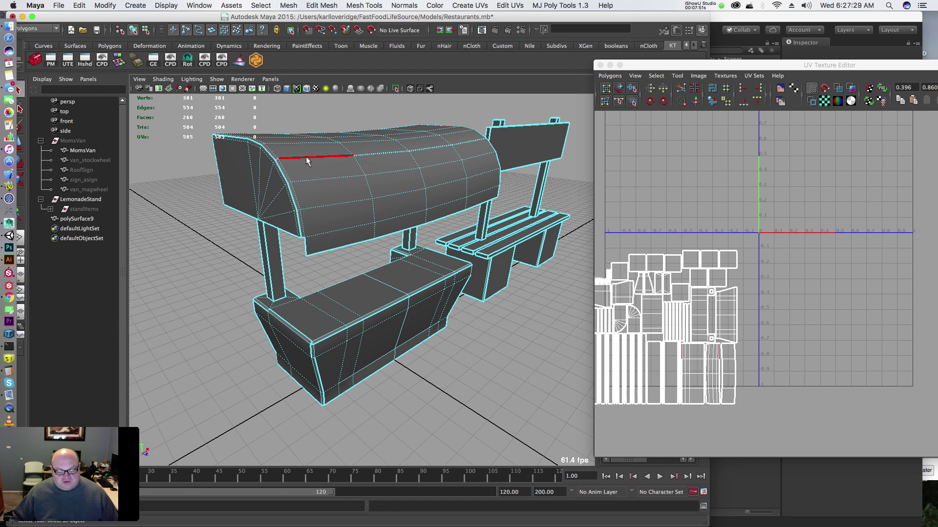
left_click_drag(307, 161, 322, 179, "alt")
Step: Turn off texture border highlighting for all objects in the custom polygon display options and check the roof edges
left_click(166, 5)
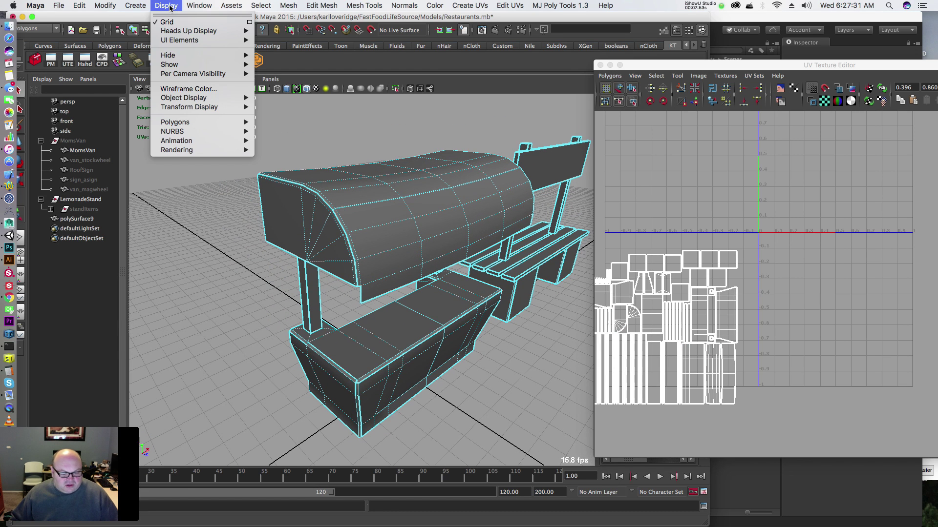
mouse_move(204, 124)
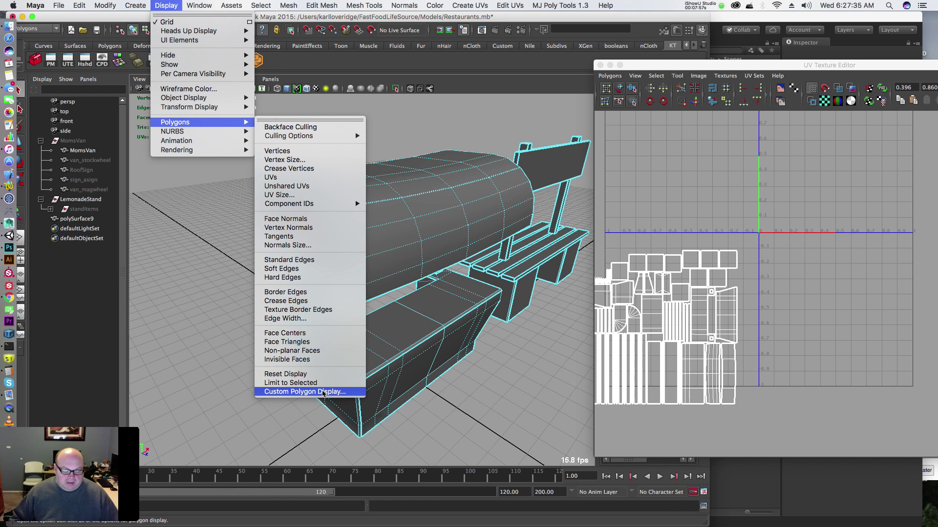
left_click(325, 392)
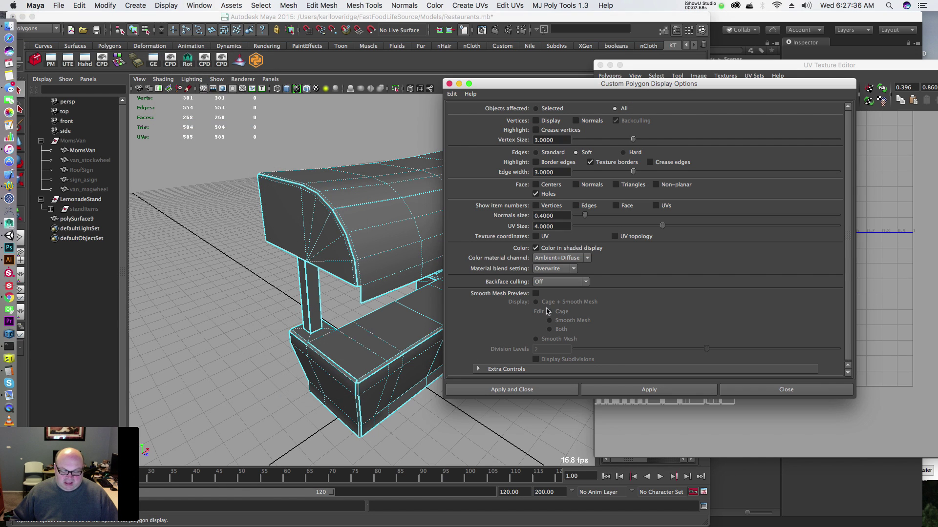
left_click(590, 162)
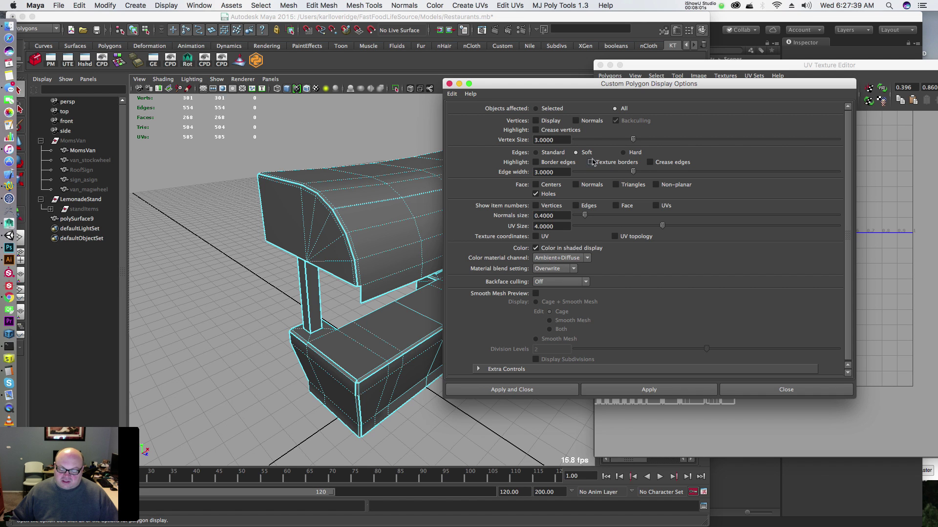
left_click(667, 389)
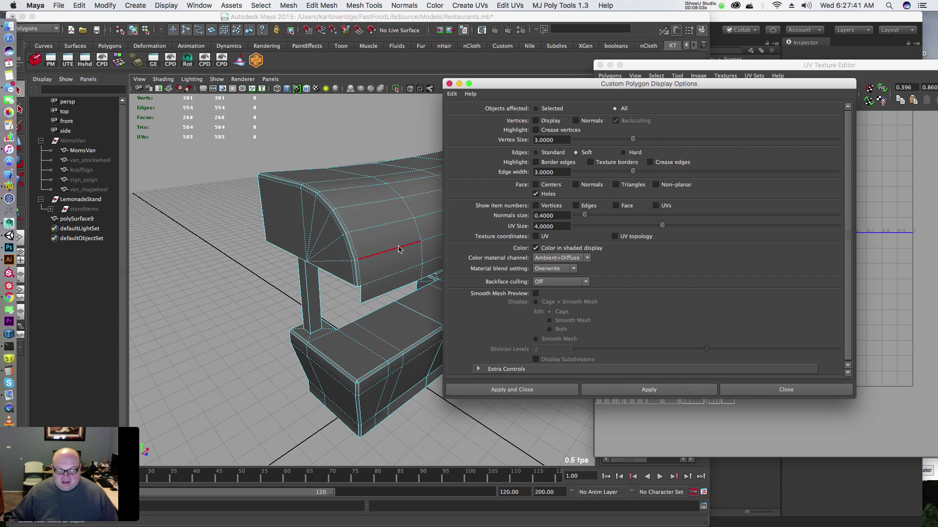
left_click_drag(375, 194, 351, 216, "alt")
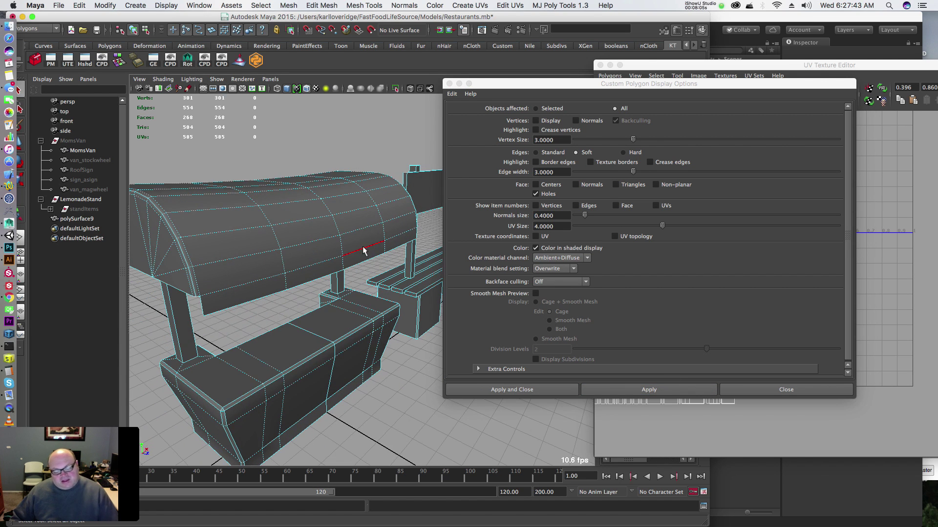
Step: Re-enable texture border highlighting for all objects and close the custom polygon display options
left_click(590, 162)
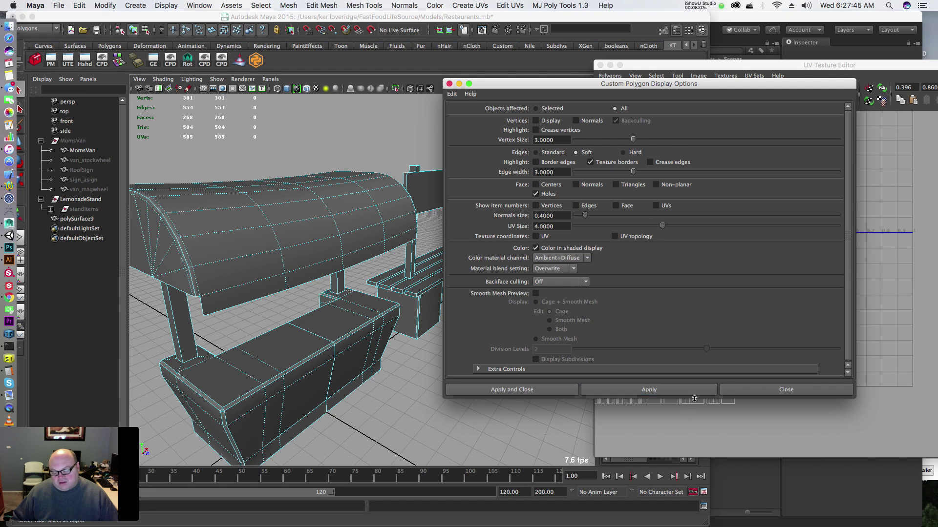
left_click(674, 390)
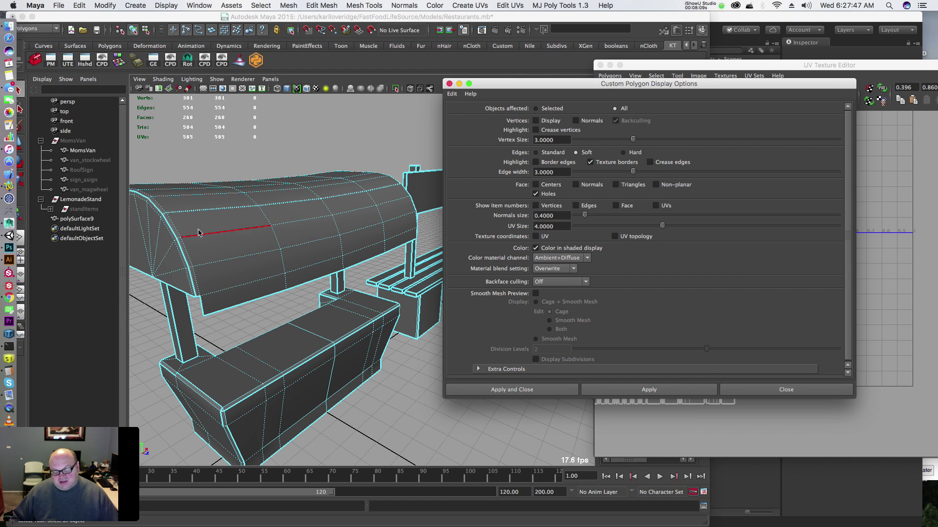
left_click(786, 390)
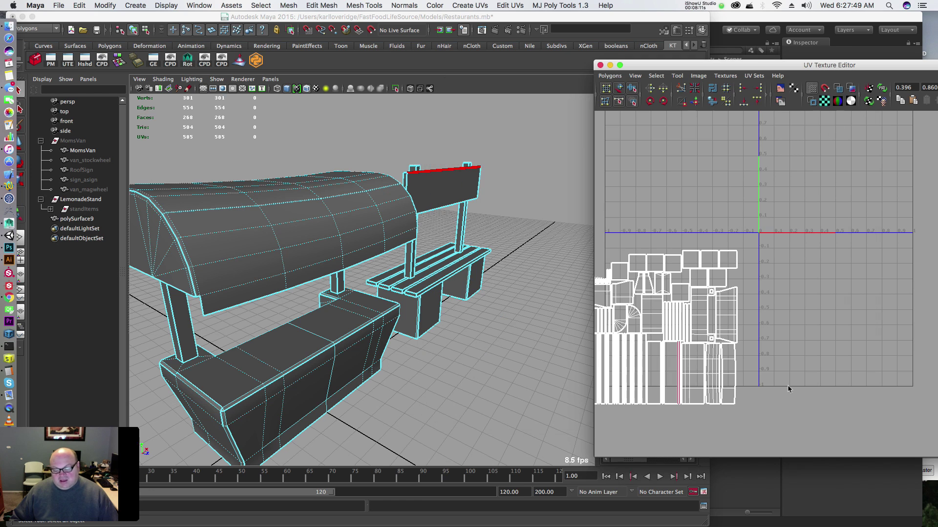
Step: Select the end roof face just below the seam and examine where it lies in the UV layout
key("f")
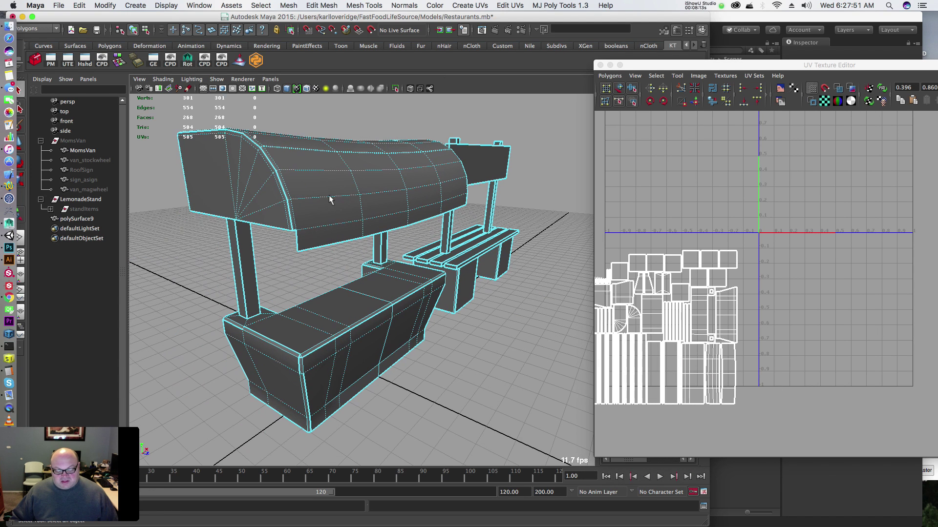
key("F11")
left_click(333, 166)
key("f")
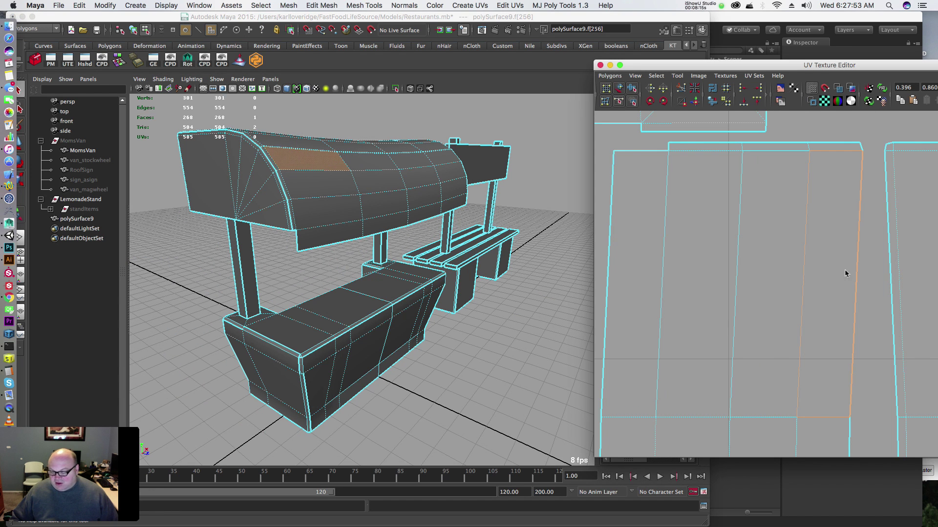
right_click_drag(826, 259, 597, 223, "alt")
middle_click_drag(793, 242, 744, 203, "alt")
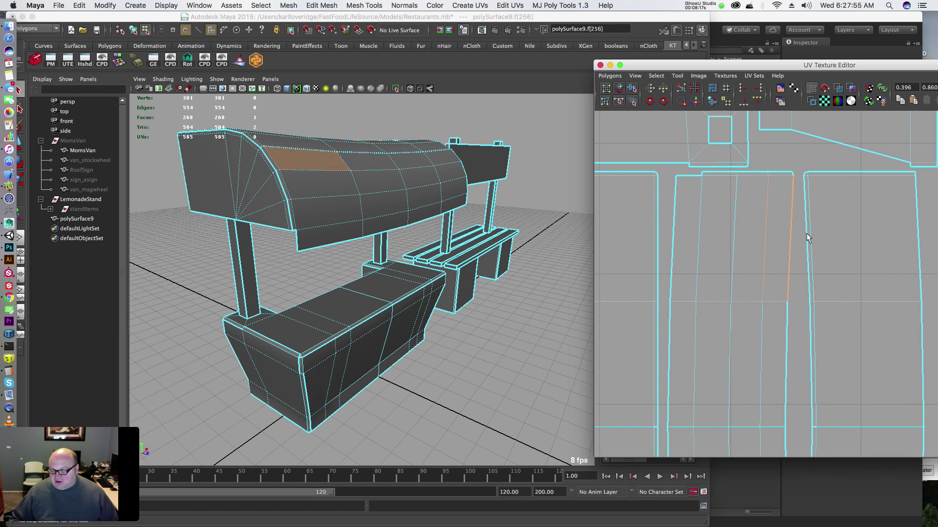
right_click_drag(807, 238, 667, 240, "alt")
middle_click_drag(743, 279, 740, 203, "alt")
Step: Add the adjoining roof face across the seam to the selection and compare both faces' positions in the UV layout
left_click_drag(324, 162, 308, 174, "alt")
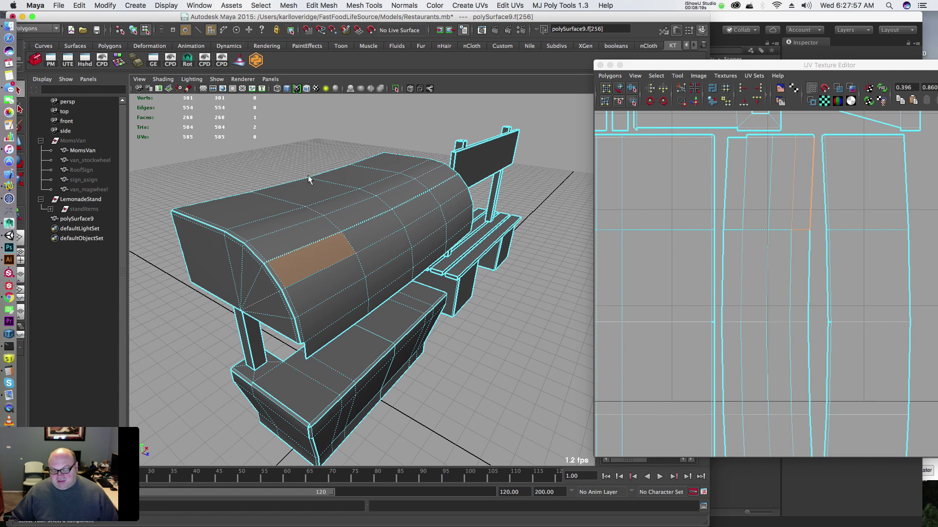
left_click(316, 233, "shift")
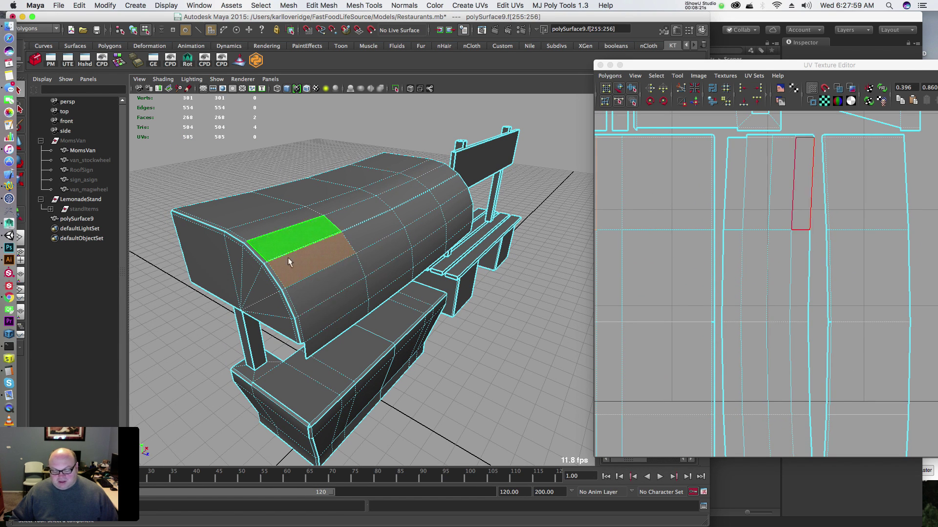
middle_click_drag(686, 221, 761, 209, "alt")
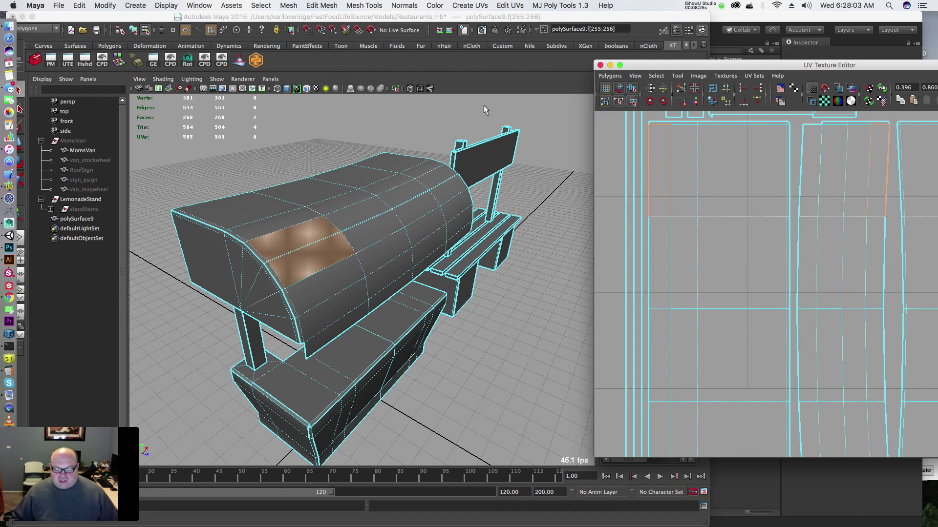
left_click_drag(363, 213, 317, 182, "alt")
right_click_drag(422, 160, 331, 181, "alt")
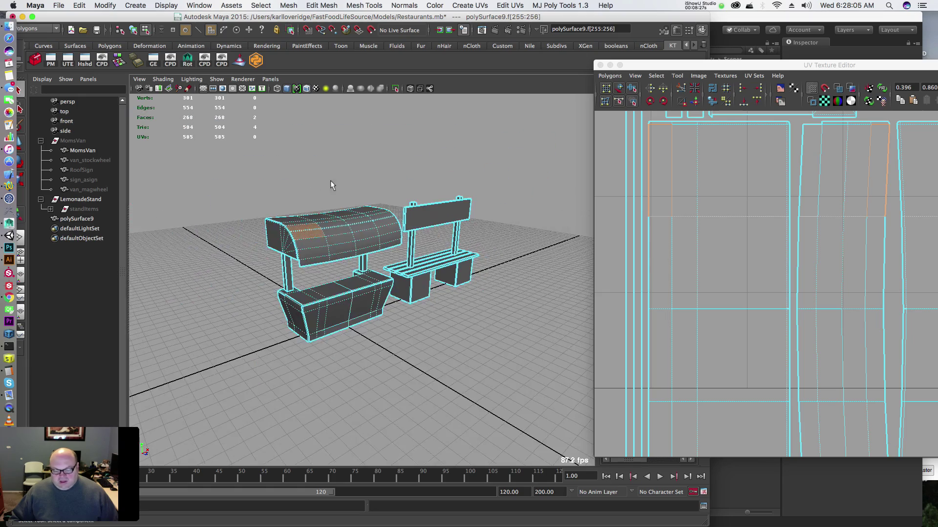
left_click_drag(330, 185, 348, 192, "alt")
middle_click_drag(373, 258, 407, 249, "alt")
right_click_drag(416, 208, 459, 233, "alt")
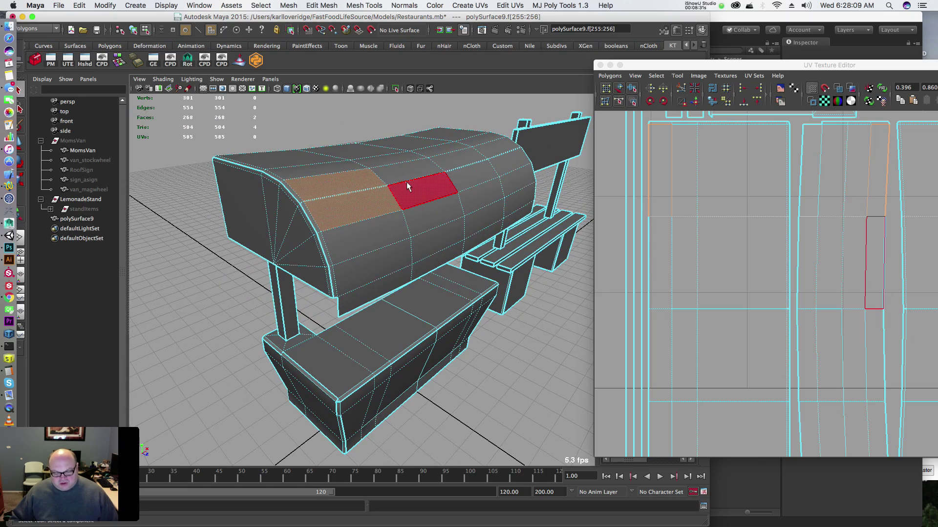
Step: Select the four edges along the roof's lengthwise seam and join their UV shells with Move and Sew
mouse_move(407, 181)
right_mouse_down()
mouse_move(426, 186)
mouse_move(402, 169)
right_mouse_up()
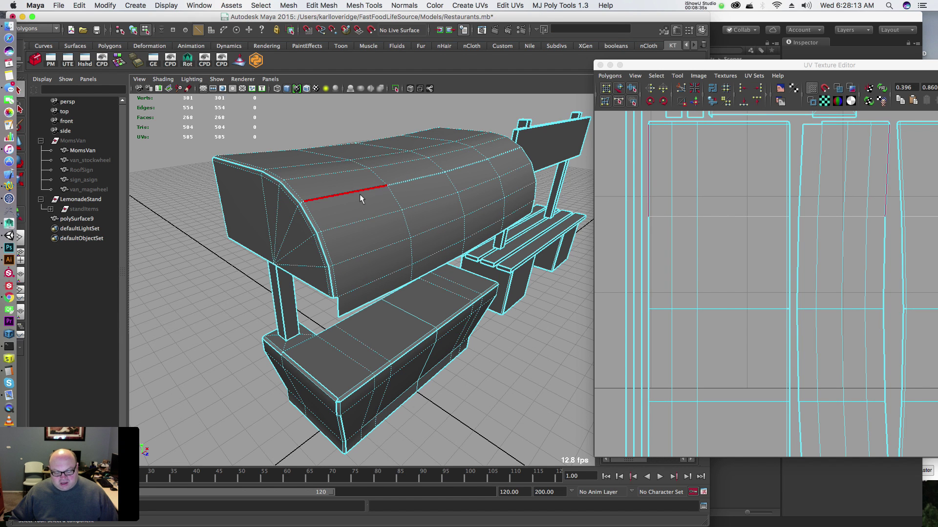
left_click(360, 195)
left_click_drag(361, 205, 346, 210, "alt")
left_click(387, 194, "shift")
left_click(422, 186, "shift")
left_click(472, 177, "shift")
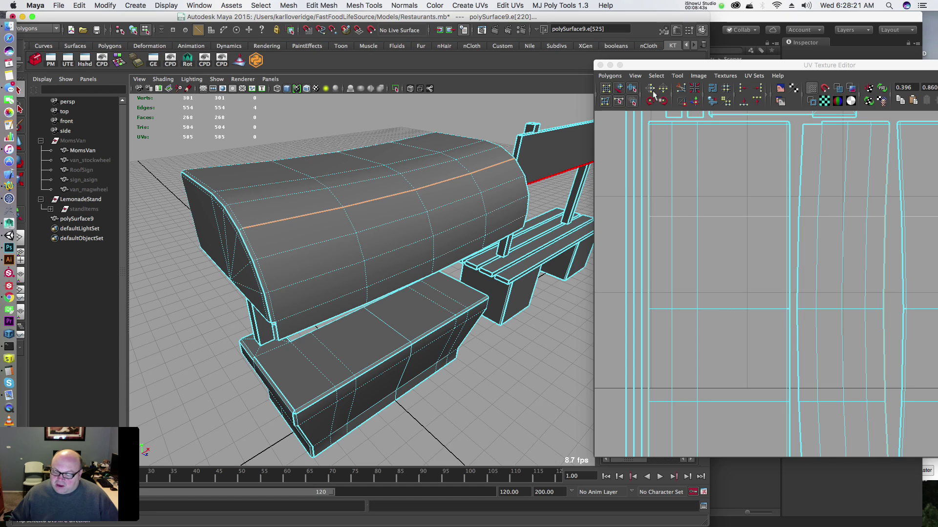
left_click(695, 101)
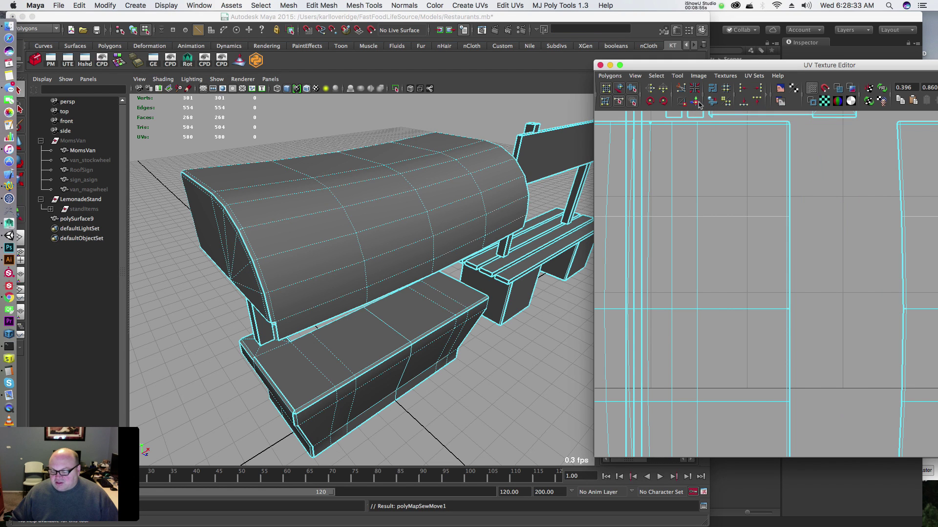
Step: Select a UV point on the sewn roof shell's border and grow the selection to the whole shell
right_click_drag(824, 217, 600, 230, "alt")
middle_click_drag(710, 264, 762, 211, "alt")
right_click_drag(783, 194, 818, 196)
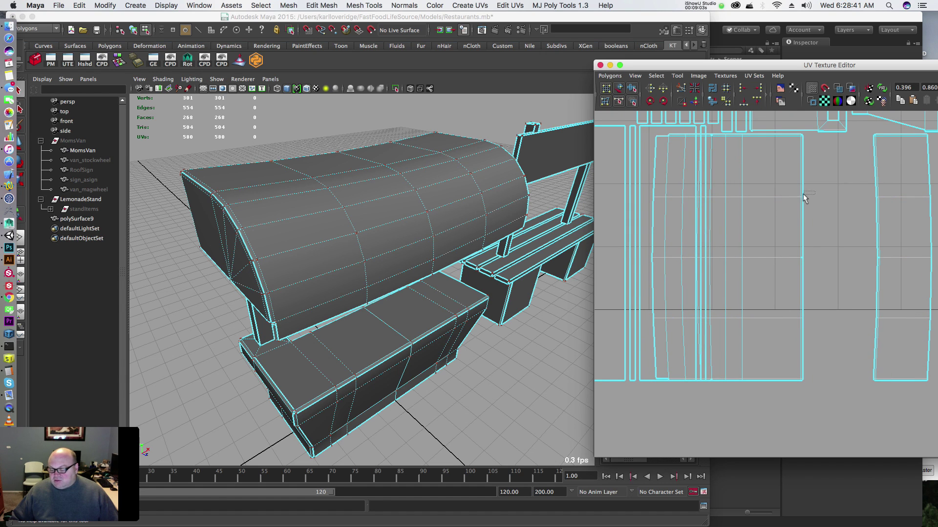
left_click_drag(804, 195, 789, 206)
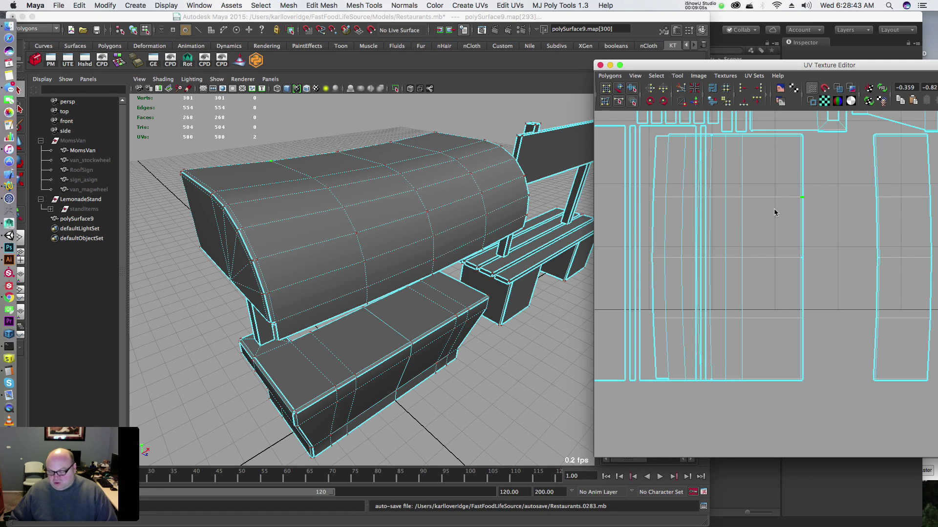
key("shift+period")
key("shift+period")
key("shift+period")
key("shift+period")
key("shift+period")
key("shift+period")
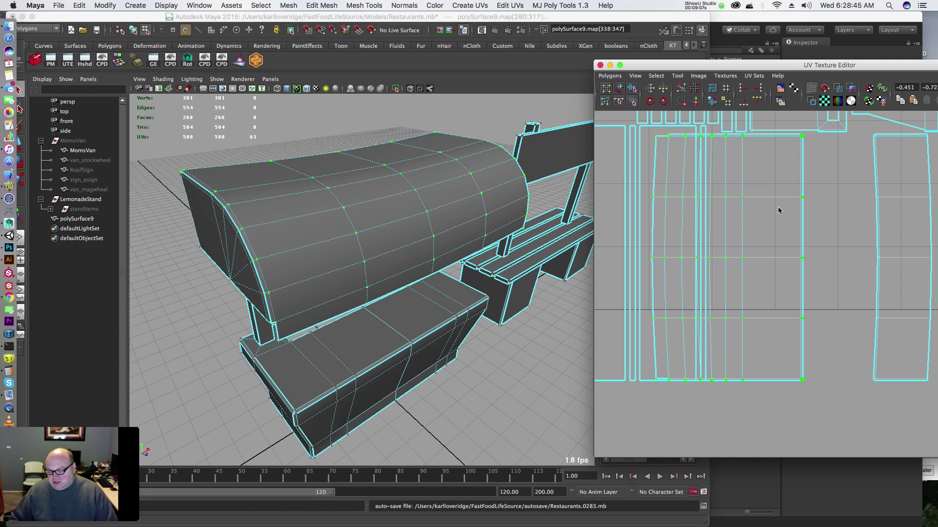
Step: Move the sewn roof shell clear of the other shells into the empty area directly below the 0 to 1 texture space
right_click_drag(825, 197, 694, 226, "alt")
middle_click_drag(696, 229, 735, 222, "alt")
key("w")
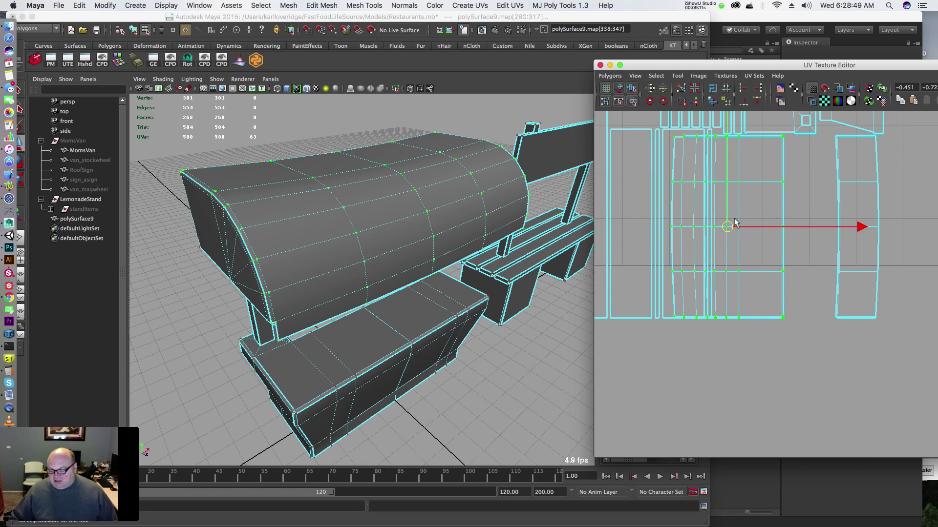
left_click_drag(730, 232, 862, 271)
middle_click_drag(810, 252, 721, 302, "alt")
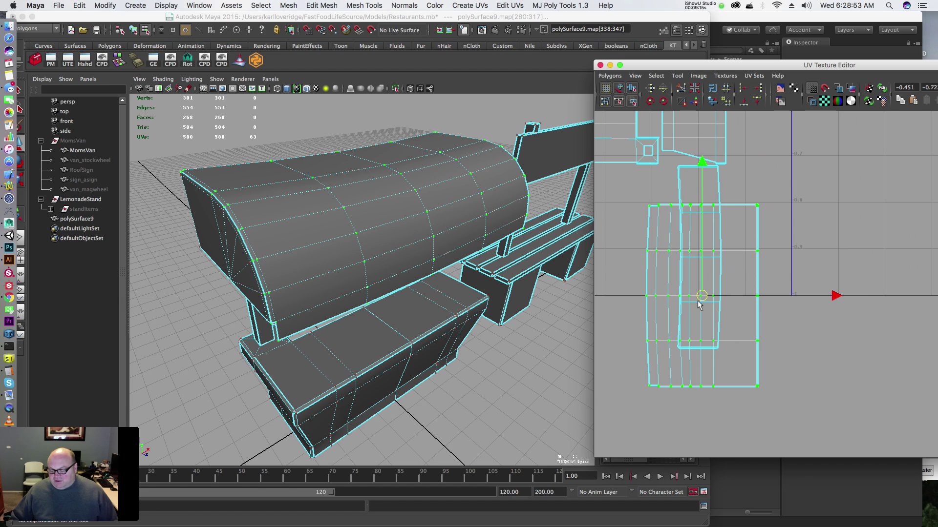
left_click_drag(699, 303, 836, 226)
middle_click_drag(827, 155, 778, 268, "alt")
right_click_drag(778, 268, 935, 287, "alt")
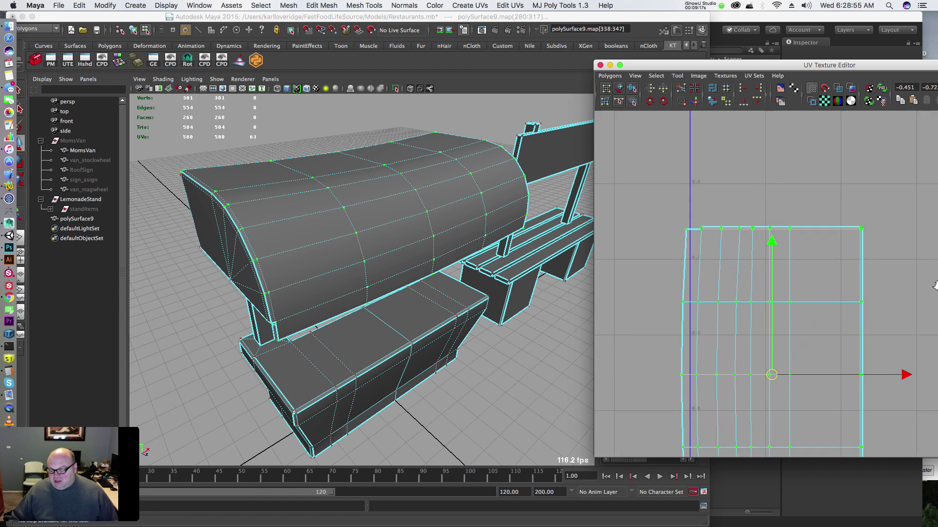
mouse_move(816, 124)
middle_mouse_down("alt")
mouse_move(824, 120)
mouse_move(819, 132)
middle_mouse_up("alt")
right_click_drag(819, 132, 874, 201, "alt")
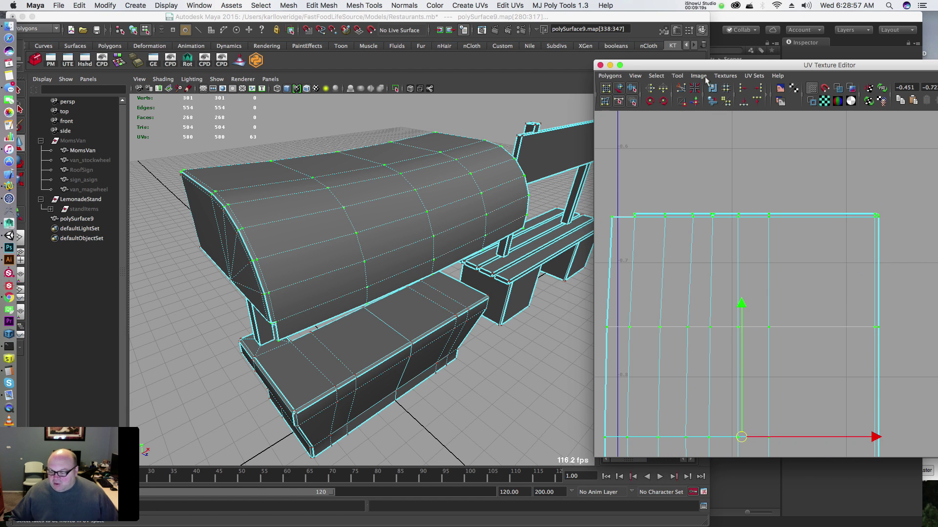
Step: Select the split edge on the upper border of the roof shell and close it with Move and Sew
middle_click_drag(704, 267, 718, 268, "alt")
right_click_drag(717, 268, 786, 220, "alt")
middle_click_drag(709, 200, 774, 198, "alt")
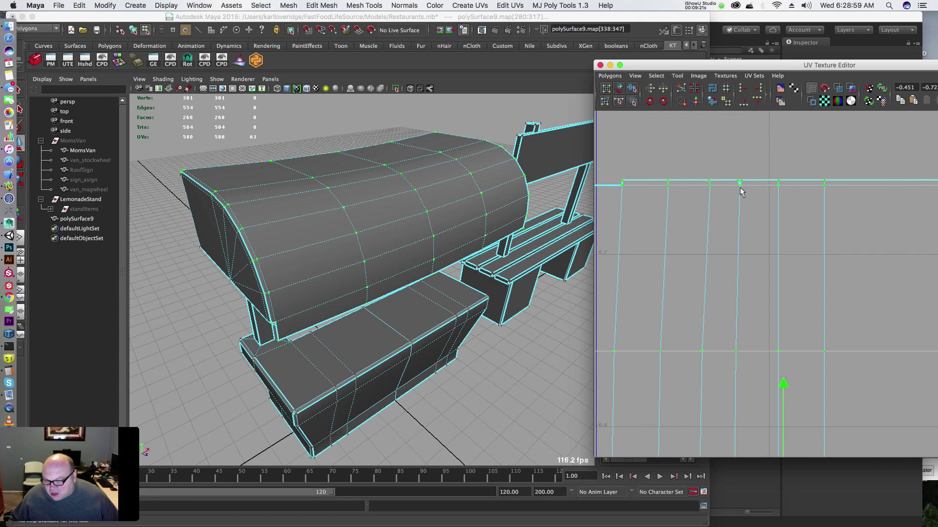
key("F10")
left_click(730, 197)
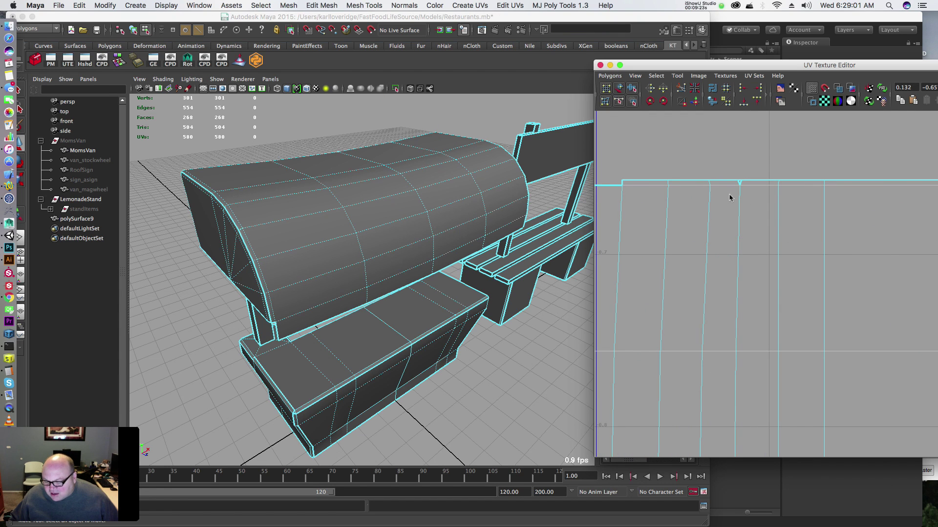
left_click(746, 186)
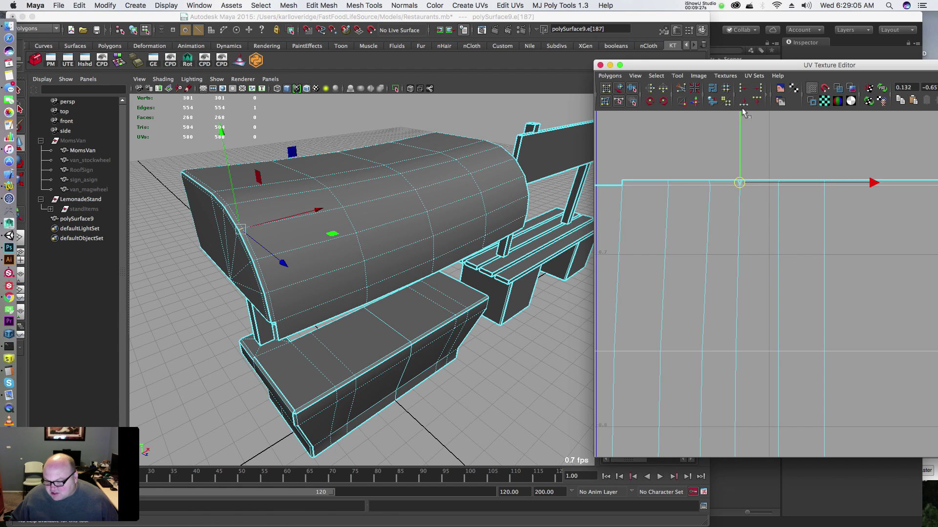
left_click(695, 101)
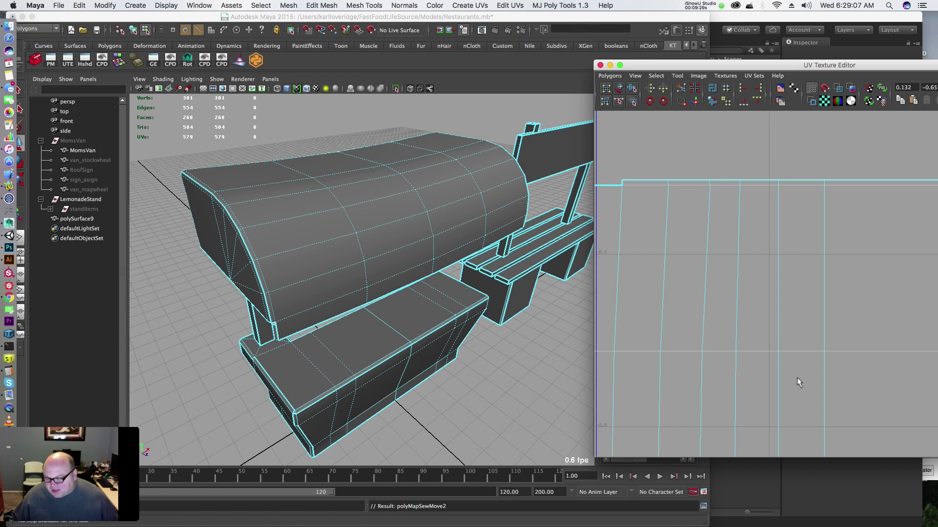
Step: Select the split edge at the lower border of the roof shell and join it with Move and Sew
middle_click_drag(770, 406, 832, 98, "alt")
mouse_move(784, 430)
middle_mouse_down("alt")
mouse_move(768, 296)
mouse_move(735, 178)
middle_mouse_up("alt")
middle_click_drag(790, 308, 790, 254, "alt")
mouse_move(790, 254)
right_mouse_down("alt")
mouse_move(797, 260)
mouse_move(799, 243)
right_mouse_up("alt")
left_click(734, 222)
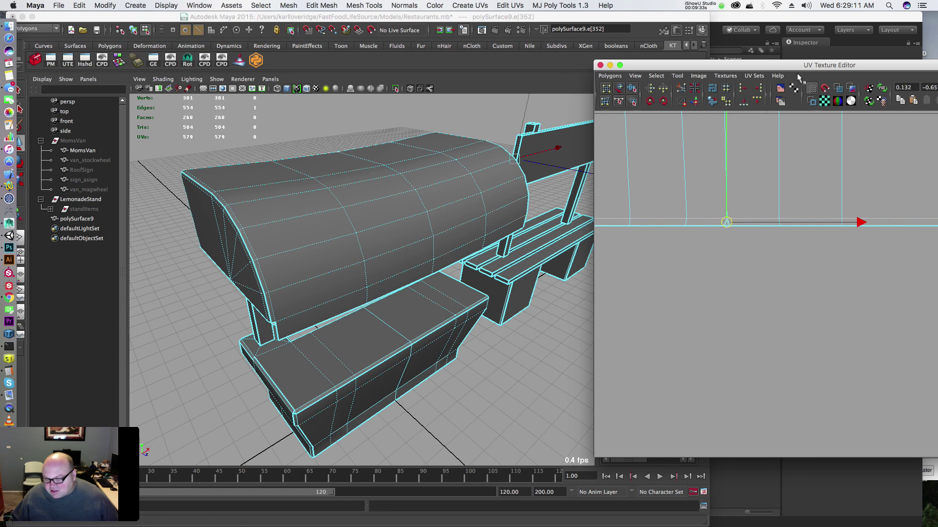
left_click(695, 106)
Step: Display UV distortion shading to check the sewn roof shell for stretched and compressed faces
right_click_drag(795, 209, 640, 189, "alt")
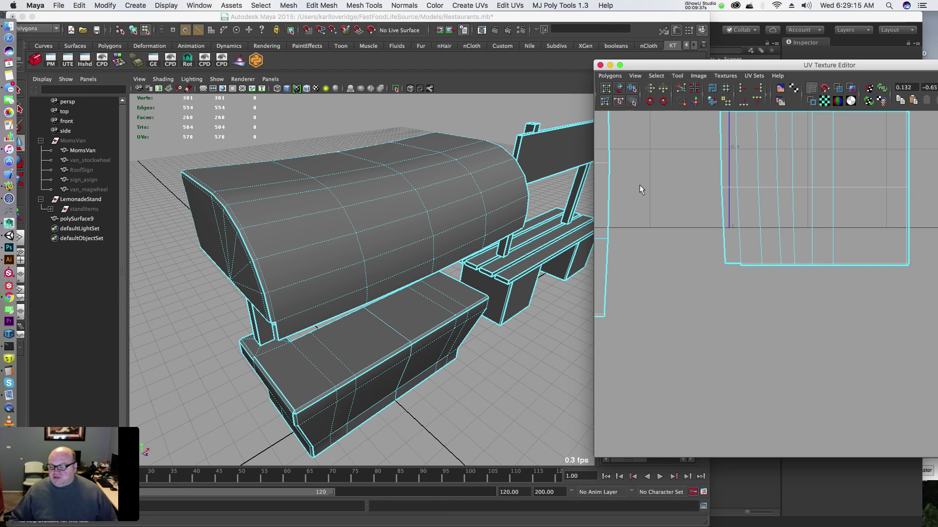
middle_click_drag(733, 173, 661, 236, "alt")
middle_click_drag(738, 216, 730, 270, "alt")
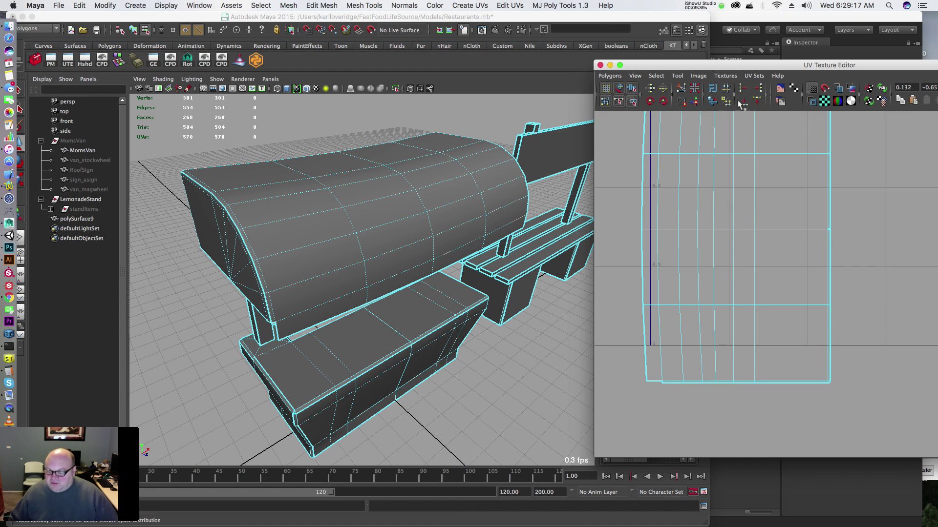
left_click_drag(718, 65, 675, 55)
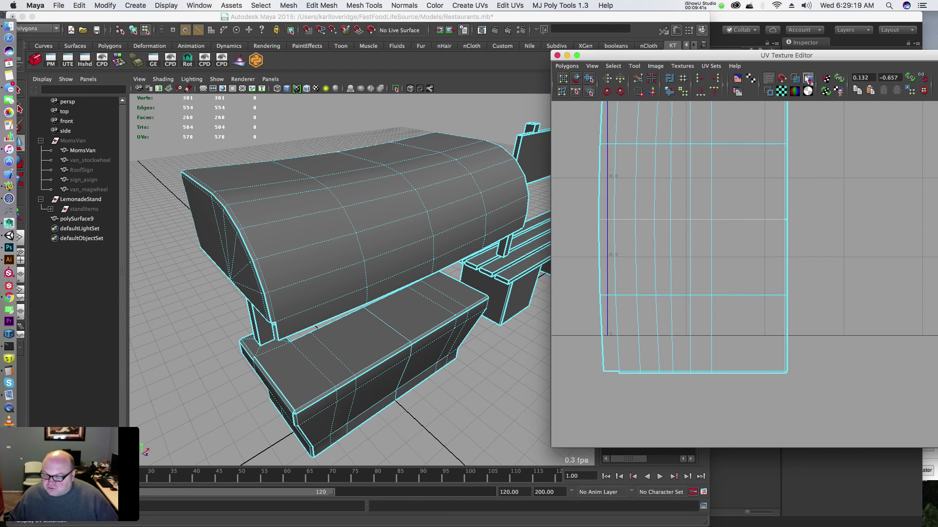
left_click(808, 78)
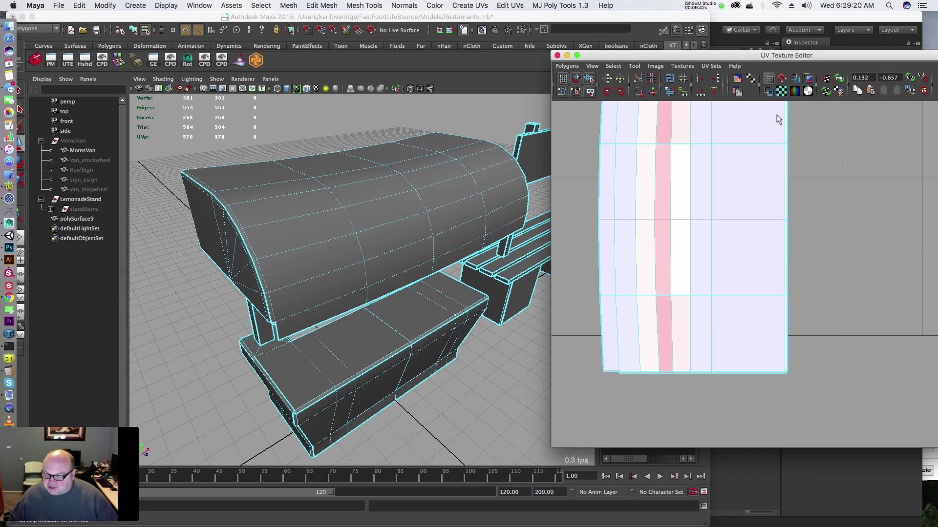
left_click(807, 79)
left_click(808, 78)
Step: Select some UVs of the roof shell, extend the selection to the entire shell, and flip it horizontally
scroll(764, 213, "down", 2)
right_click_drag(765, 213, 657, 223, "alt")
middle_click_drag(657, 222, 699, 201, "alt")
right_click_drag(746, 192, 792, 186)
left_click_drag(819, 178, 766, 220)
key("w")
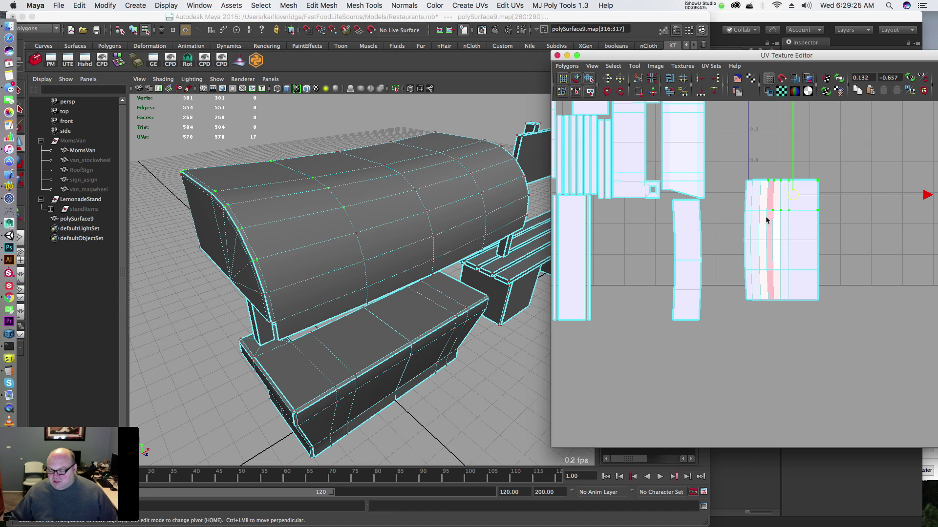
left_click(576, 93)
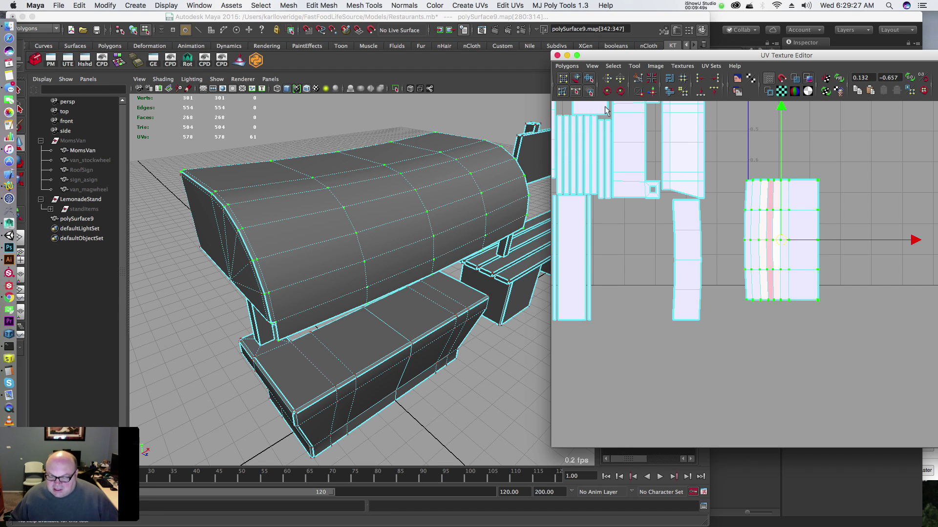
left_click(607, 79)
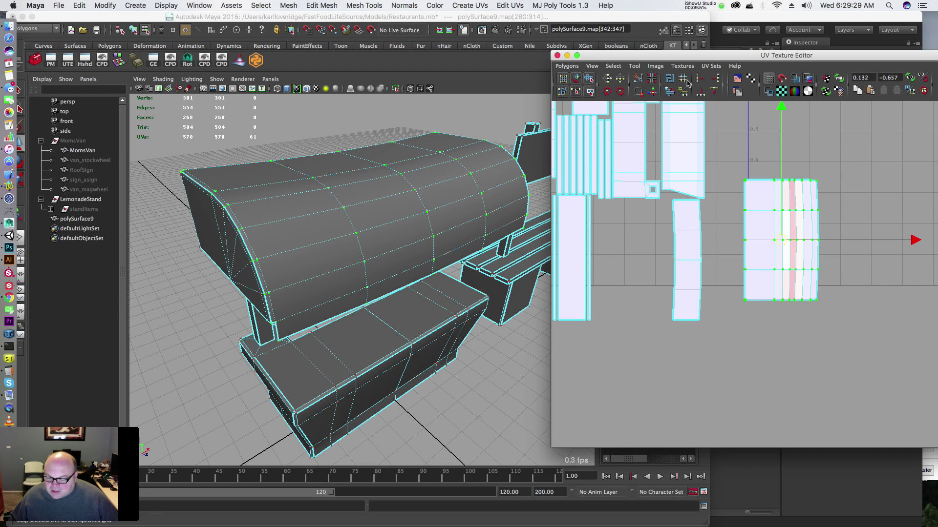
Step: Switch the UV layout from distortion shading to the shaded UV display that colors shells by orientation
left_click(796, 80)
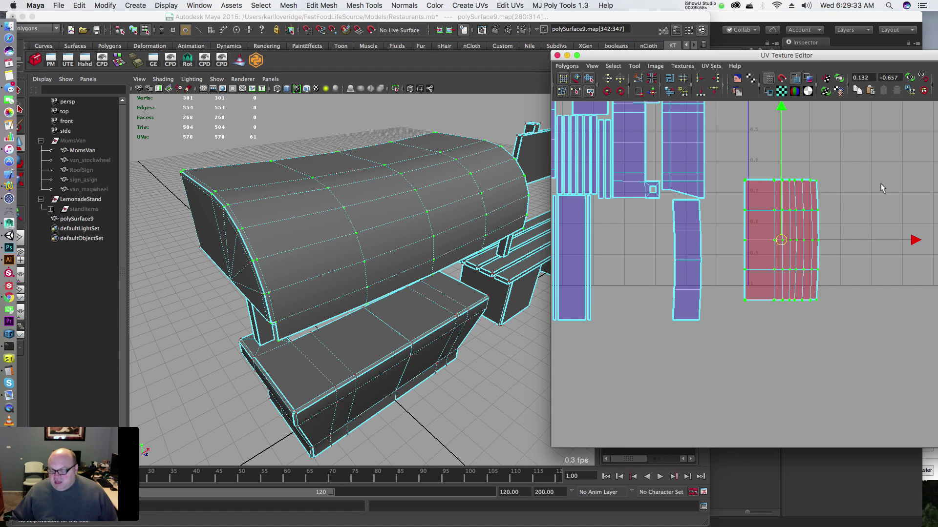
right_click_drag(882, 189, 632, 177, "alt")
middle_click_drag(666, 167, 662, 224, "alt")
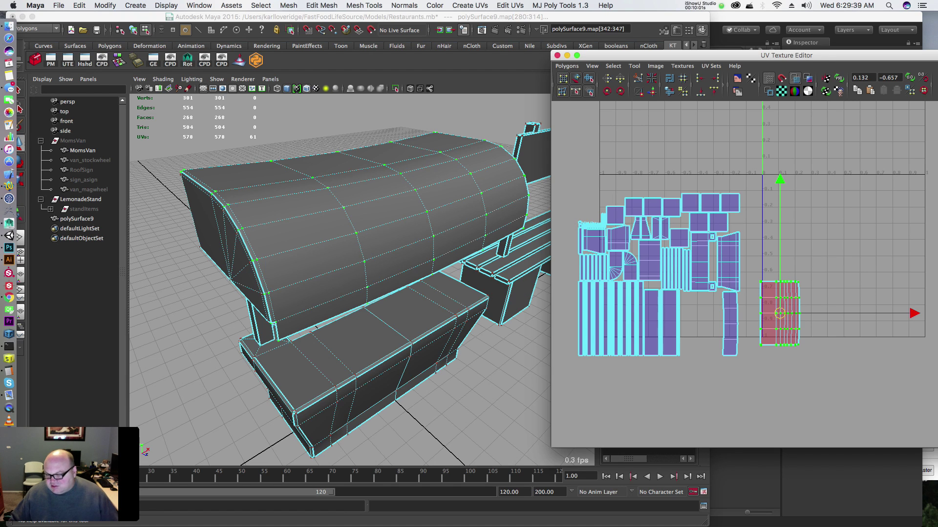
left_click(799, 80)
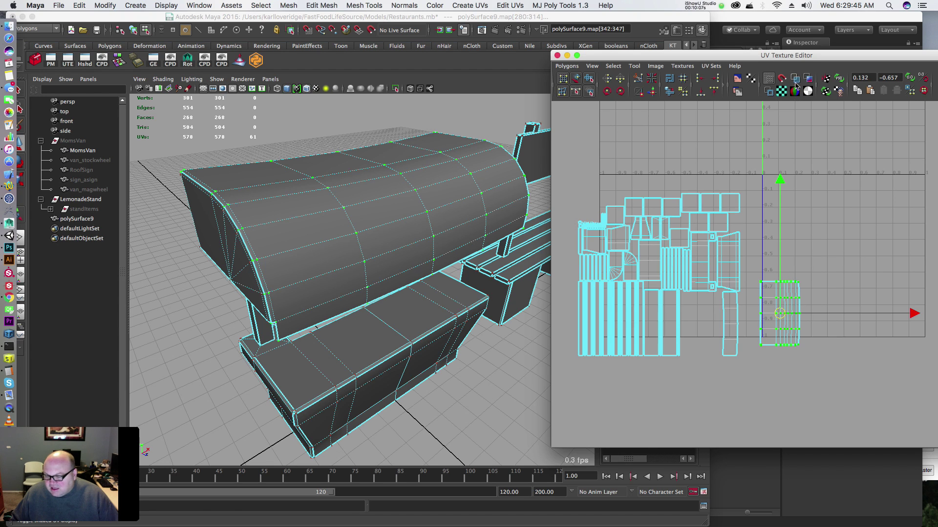
left_click(795, 80)
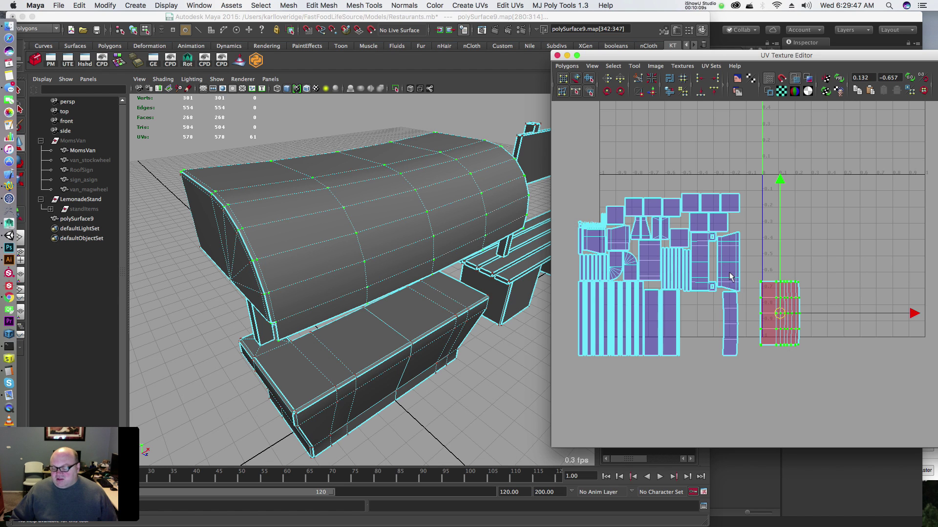
Step: Try moving the narrow curved shell up over the angled shell above it, and undo the move
middle_click_drag(730, 276, 751, 213, "alt")
middle_click_drag(787, 210, 707, 214, "alt")
middle_click_drag(654, 191, 725, 245, "alt")
scroll(683, 204, "up", 5)
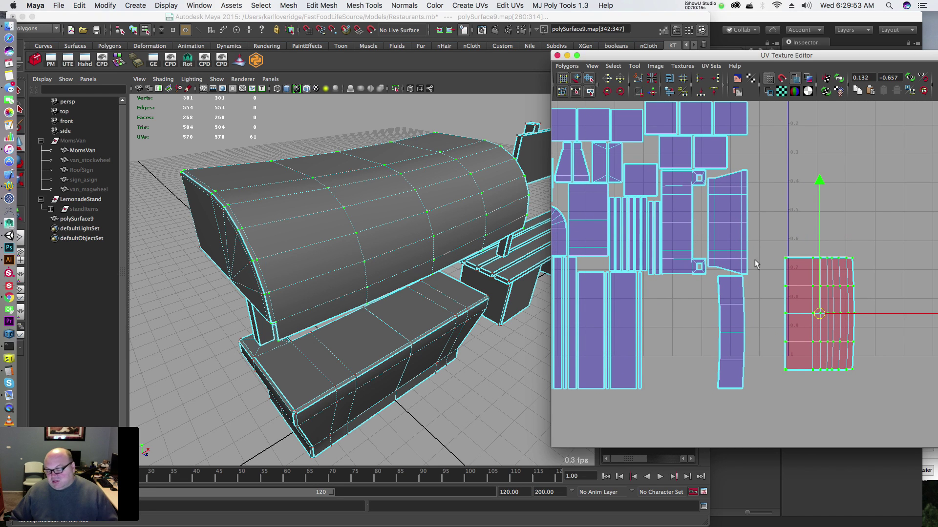
left_click_drag(725, 319, 749, 354)
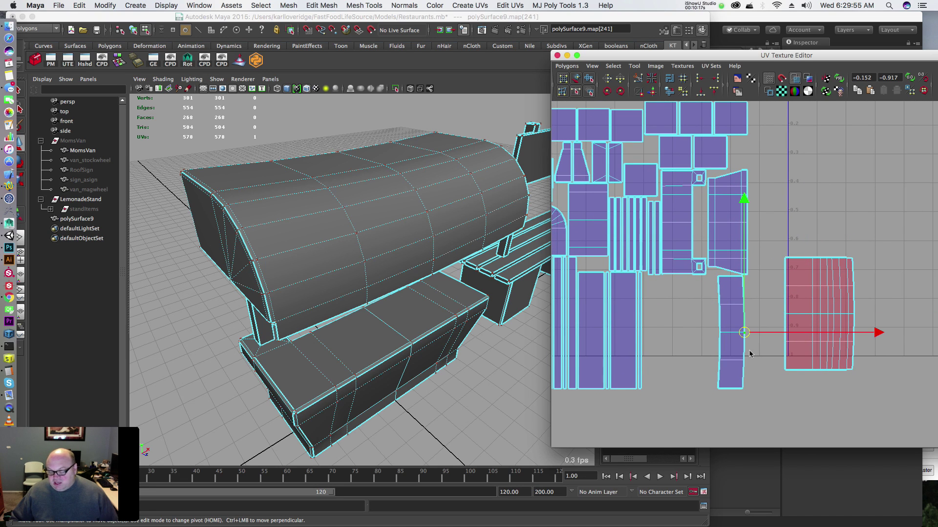
right_click_drag(737, 364, 728, 360, "ctrl")
left_click_drag(731, 333, 737, 261)
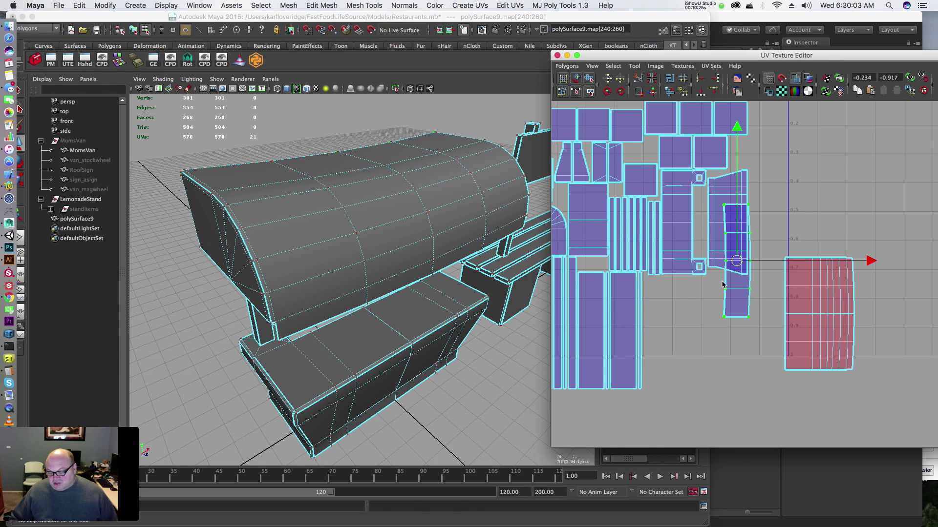
key("super+z")
Step: Select all UVs of the roof shell and flip it horizontally back to its original orientation
left_click_drag(872, 245, 767, 411)
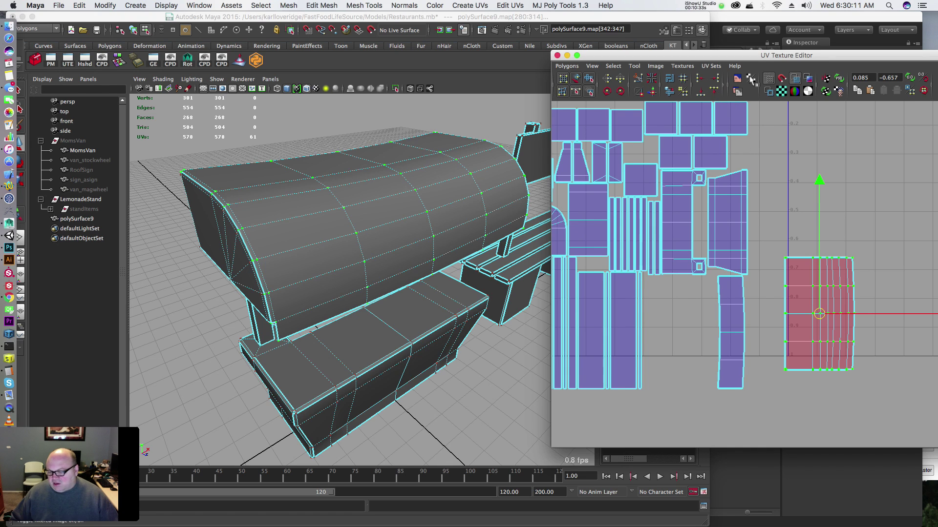
left_click(608, 80)
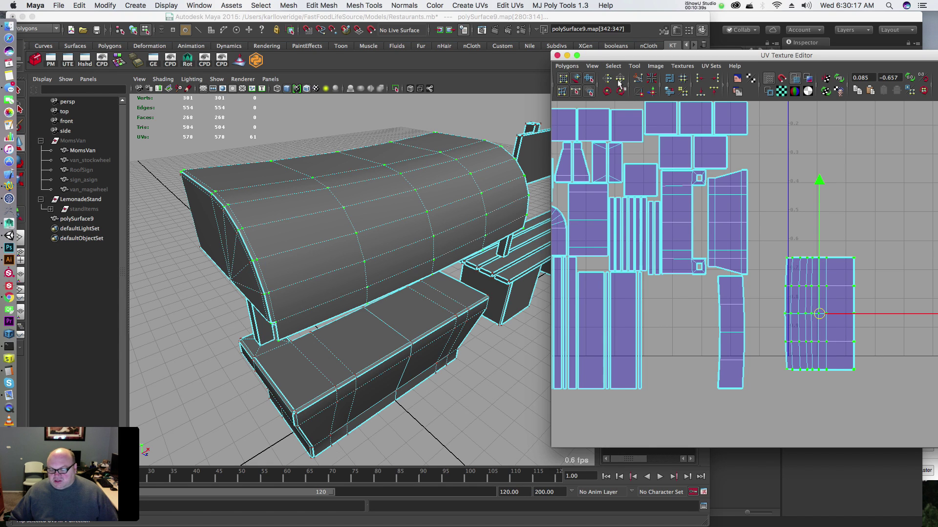
left_click(620, 79)
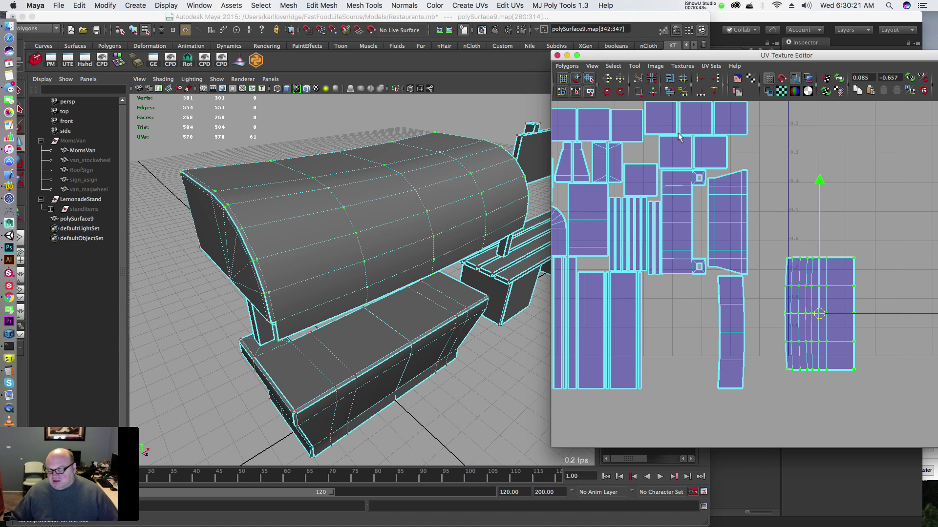
Step: Try rotating the roof shell clockwise and back in 45-degree turns, and undo the rotations
left_click(620, 92)
left_click(620, 92)
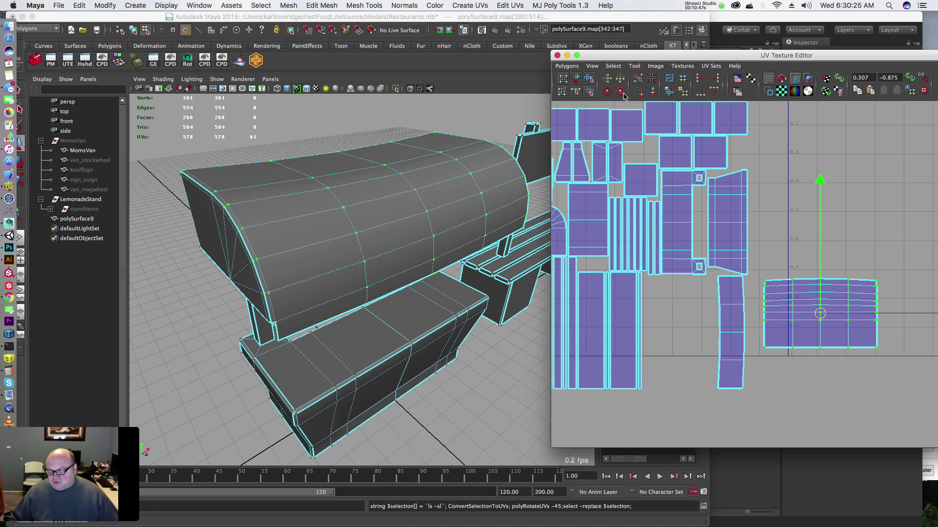
left_click(607, 93)
left_click(608, 92)
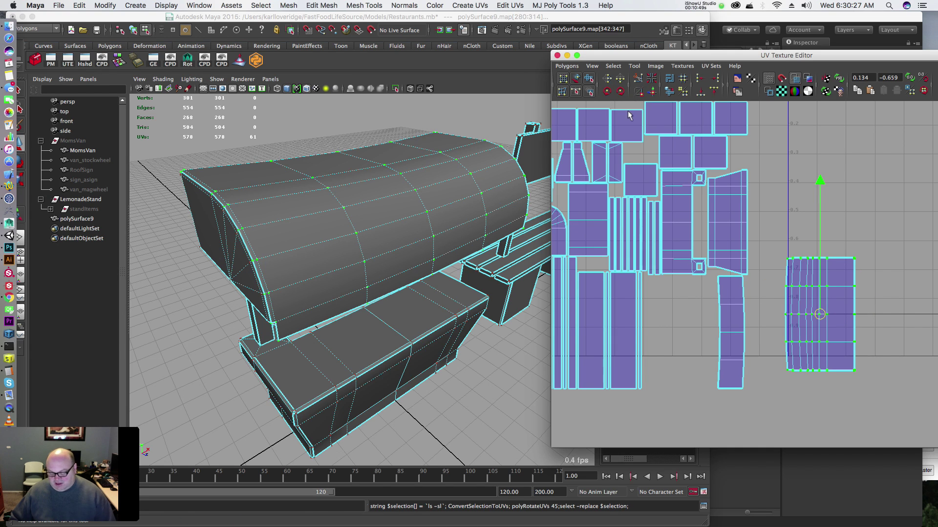
key("super+z")
key("super+z")
key("super+z")
key("super+z")
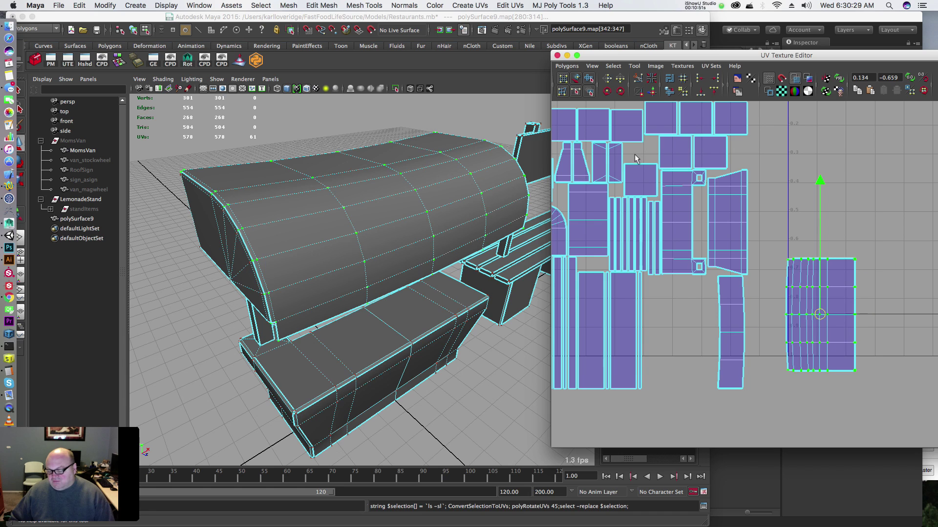
Step: Unfold the roof shell with the Smooth UV tool to even out the spacing of its lengthwise UV rows
middle_click_drag(791, 221, 715, 285, "alt")
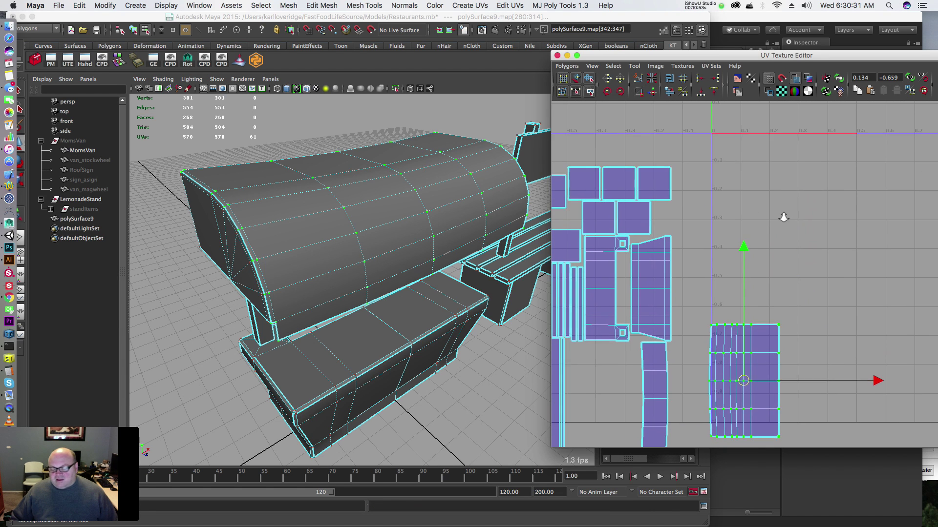
right_click_drag(783, 218, 672, 235, "alt")
middle_click_drag(751, 308, 729, 213, "alt")
right_click_drag(686, 220, 770, 244, "alt")
middle_click_drag(691, 174, 736, 153, "alt")
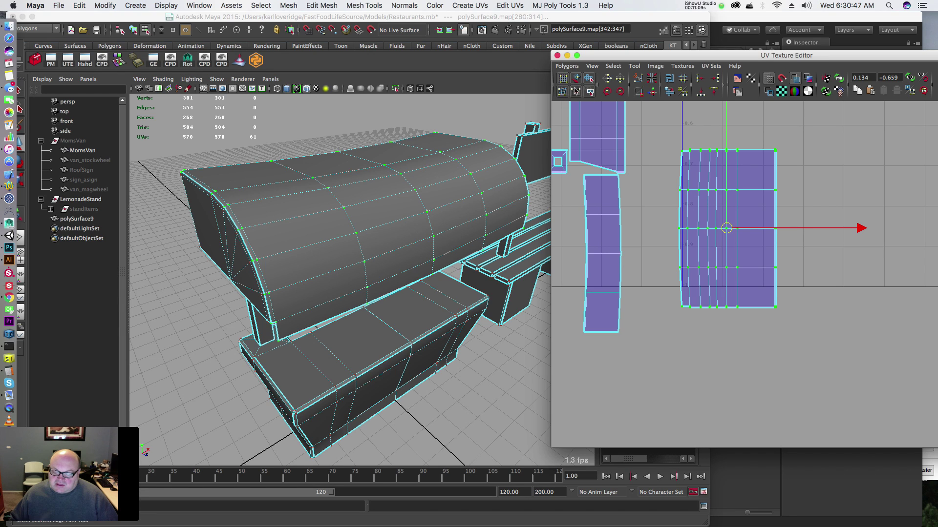
left_click(589, 79)
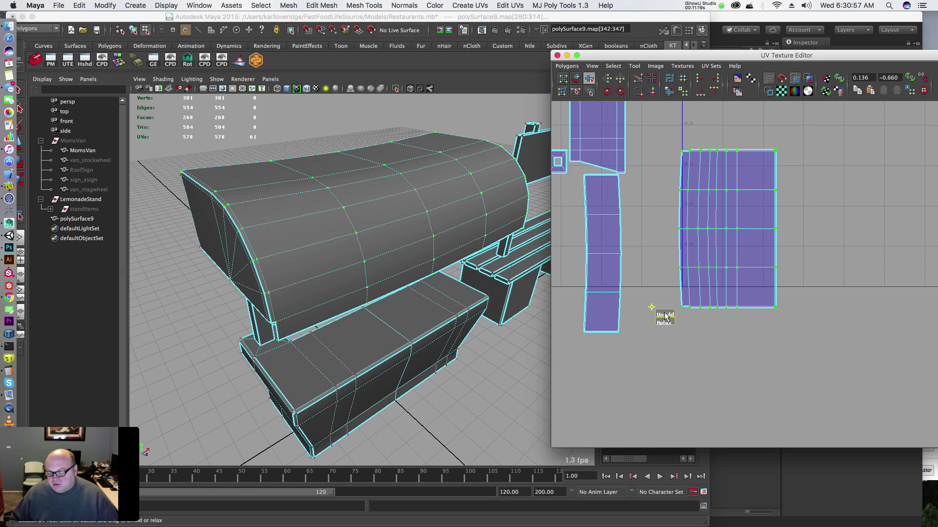
left_click_drag(665, 317, 863, 303)
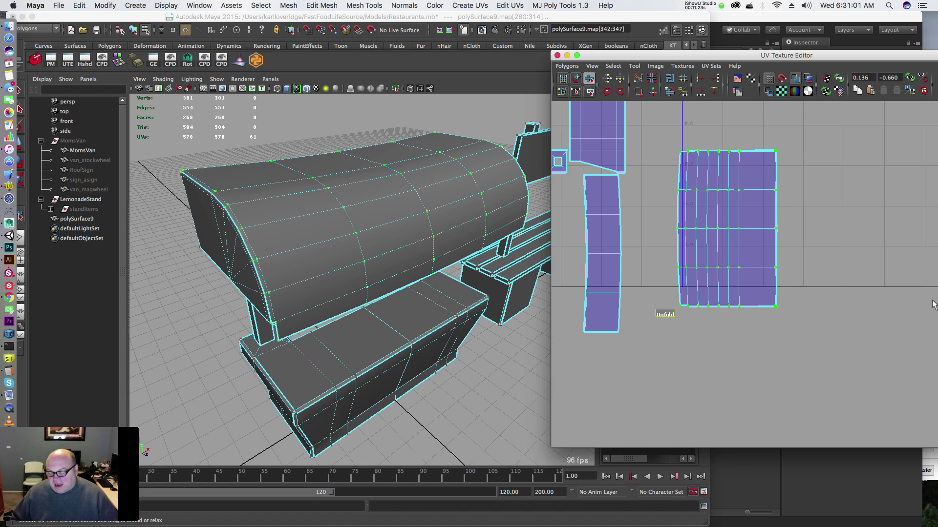
left_click_drag(933, 300, 905, 289)
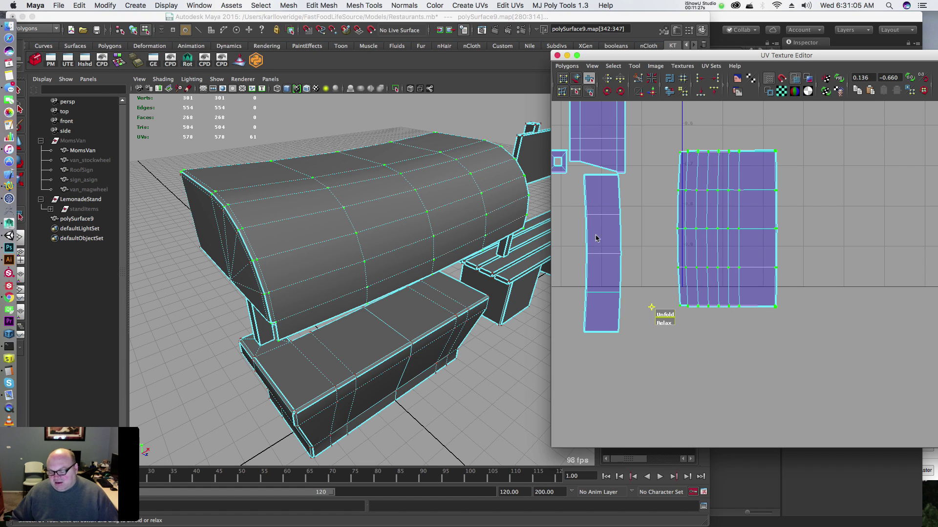
Step: Select five interior UVs in the roof shell's second row and move them out of line to deform the grid
left_click(704, 204)
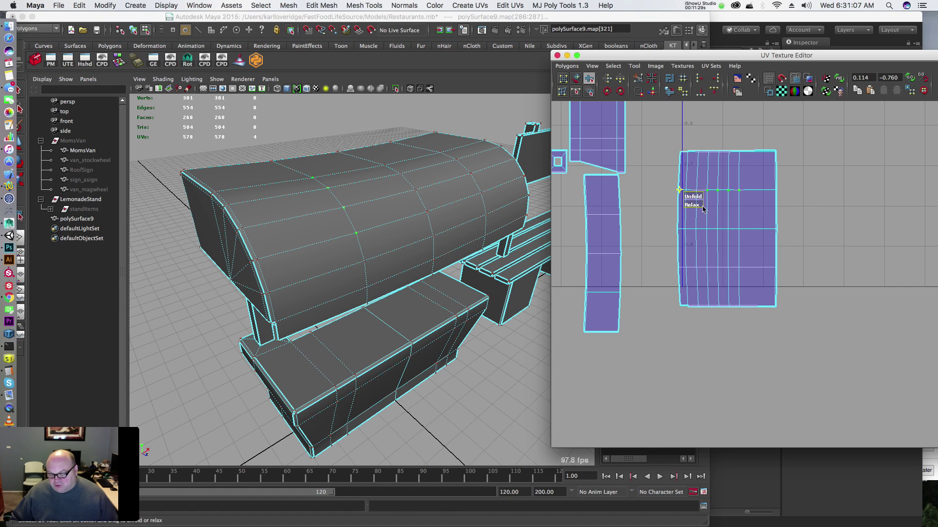
key("g")
left_click_drag(760, 183, 730, 202)
key("w")
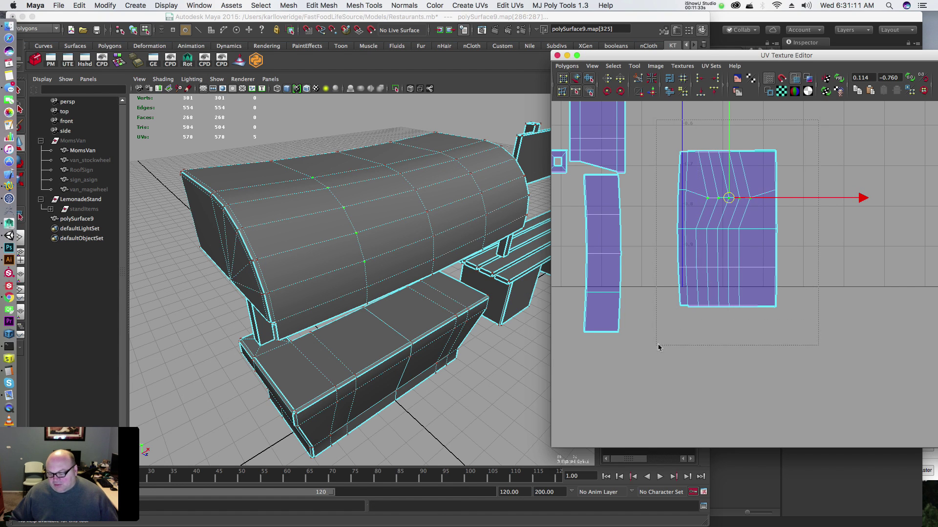
Step: Select the entire deformed roof shell and unfold it again with the Smooth UV tool
left_click_drag(658, 347, 659, 347)
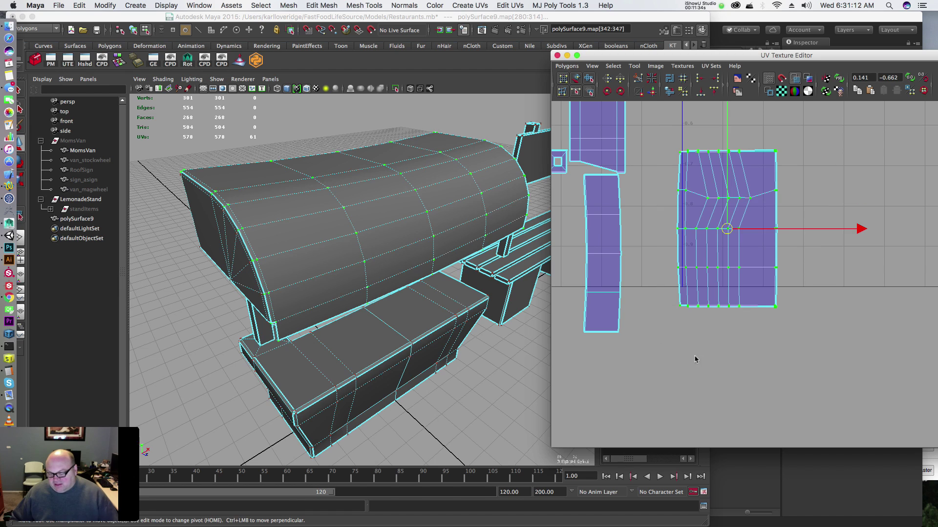
left_click(590, 80)
left_click_drag(668, 315, 936, 320)
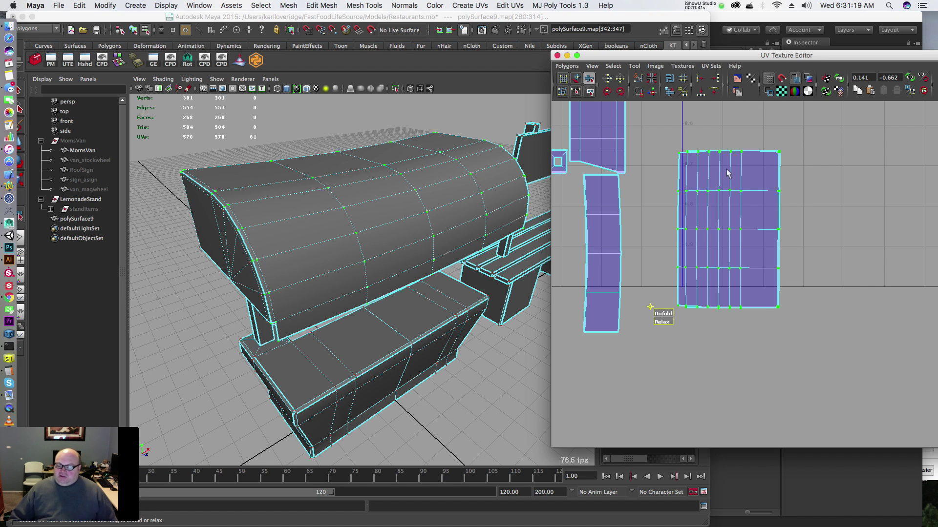
right_click_drag(820, 158, 682, 178, "alt")
middle_click_drag(714, 197, 701, 232, "alt")
right_click_drag(702, 232, 664, 230, "alt")
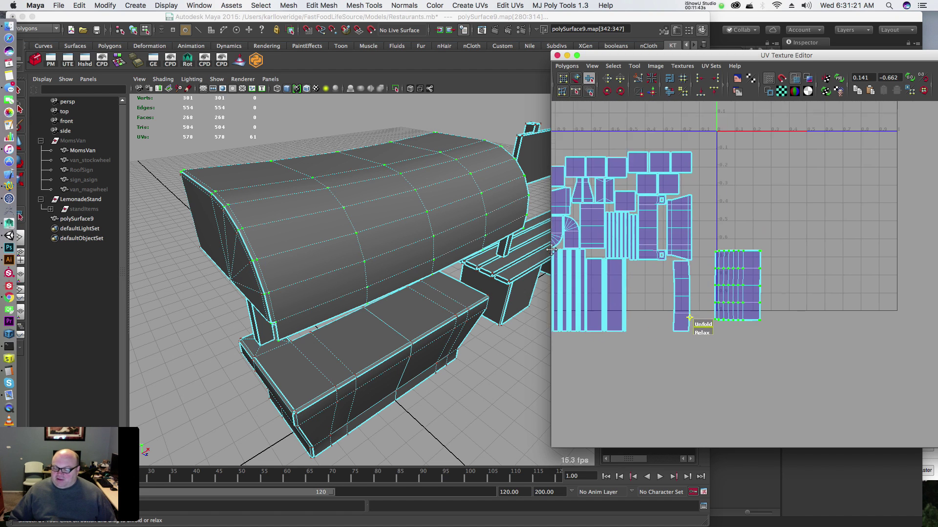
Step: Move the unfolded roof shell straight up above the horizontal UV axis, clear of the other shells
middle_click_drag(735, 226, 687, 230, "alt")
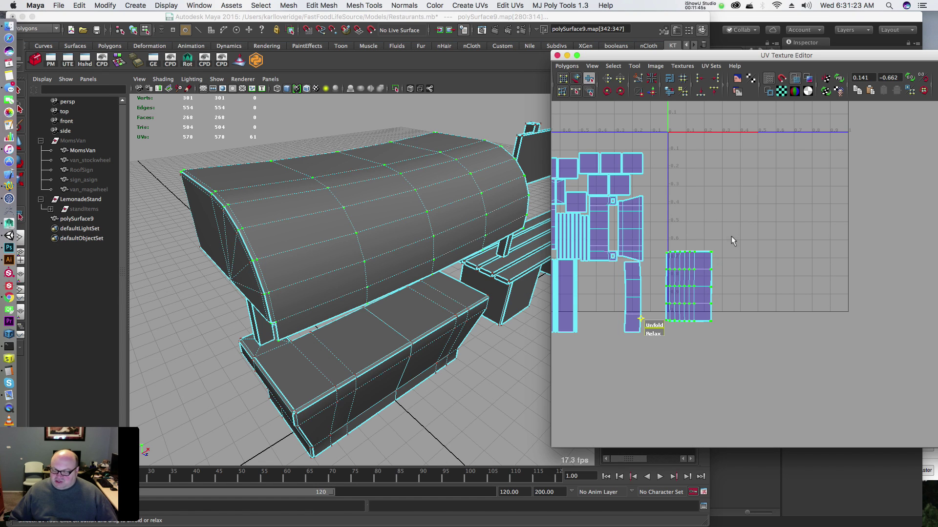
middle_click_drag(697, 245, 710, 283, "alt")
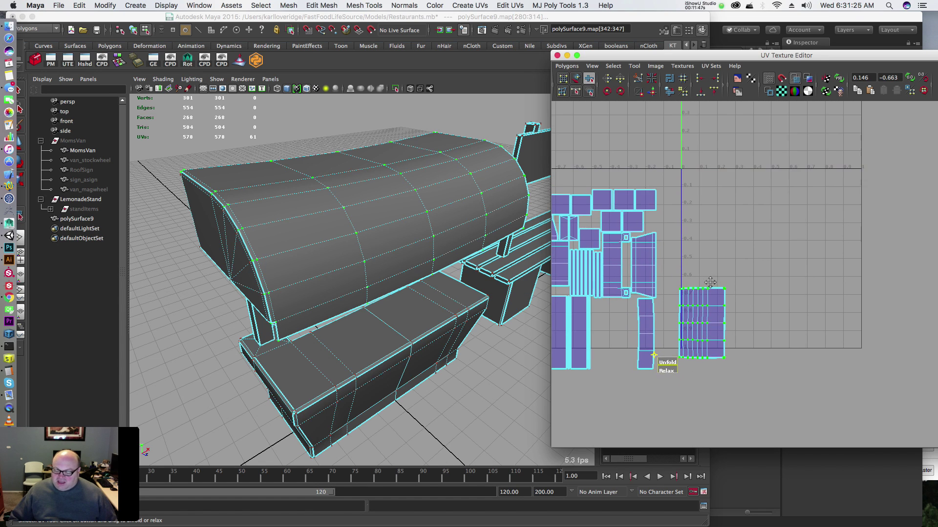
key("w")
left_click_drag(699, 327, 707, 134)
middle_click_drag(625, 273, 669, 271, "alt")
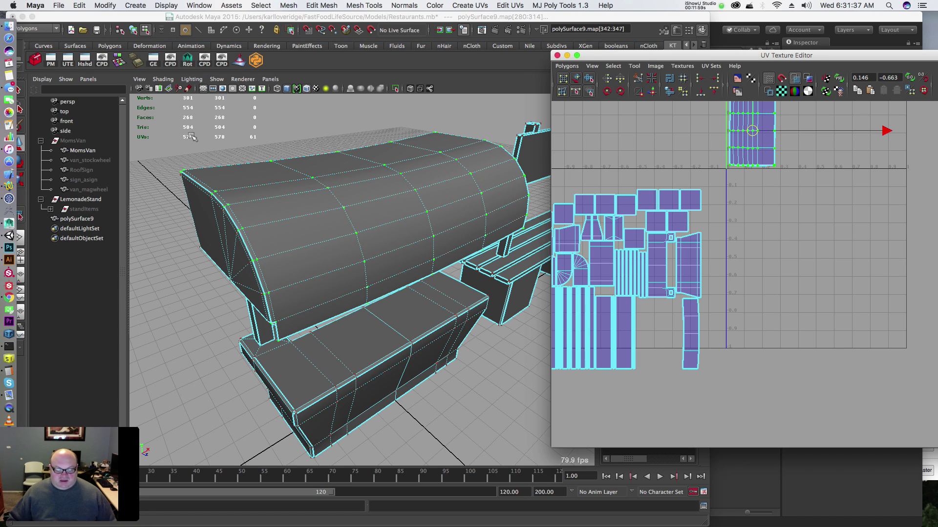
Step: Select the whole UV shell of the roof's flat back panel and move it beside the roof shell, leaving a small gap
left_click_drag(294, 208, 334, 168, "alt")
left_click_drag(394, 197, 402, 199, "alt")
left_click(453, 228)
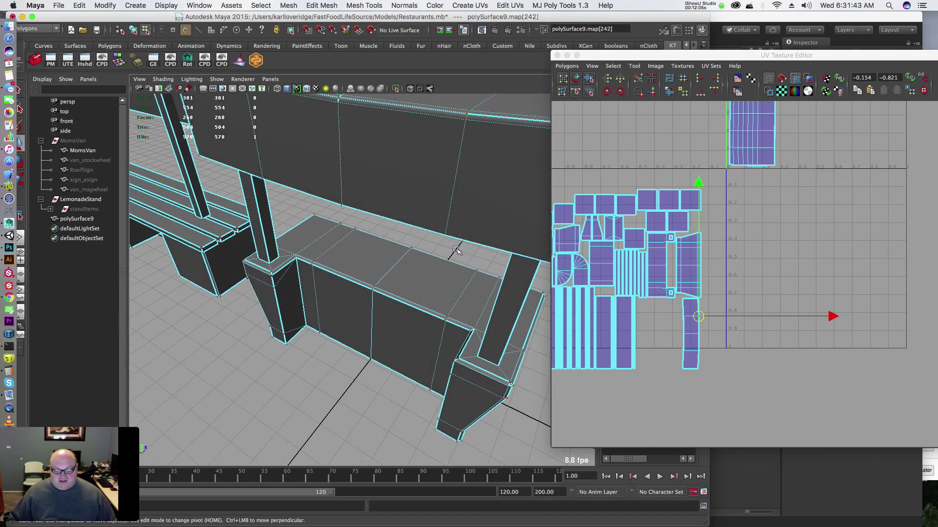
left_click(588, 244)
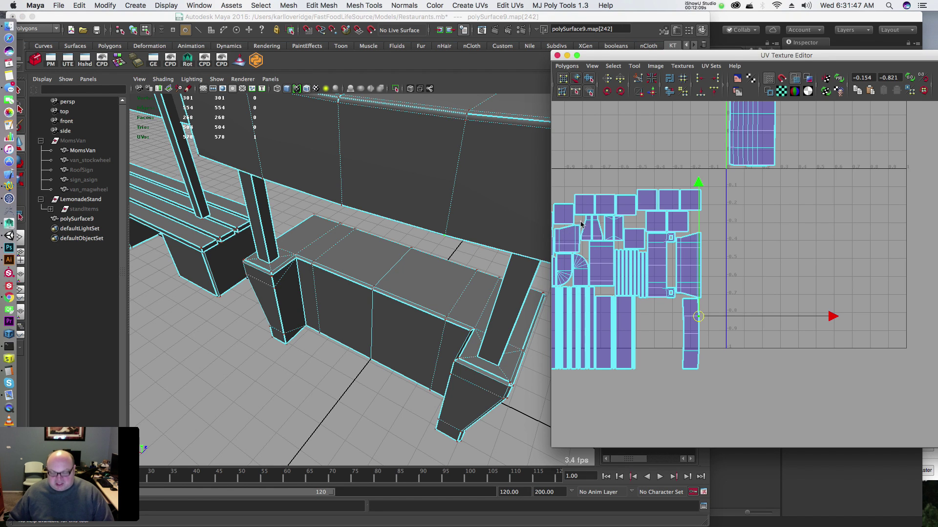
key("shift+period")
key("shift+period")
key("shift+period")
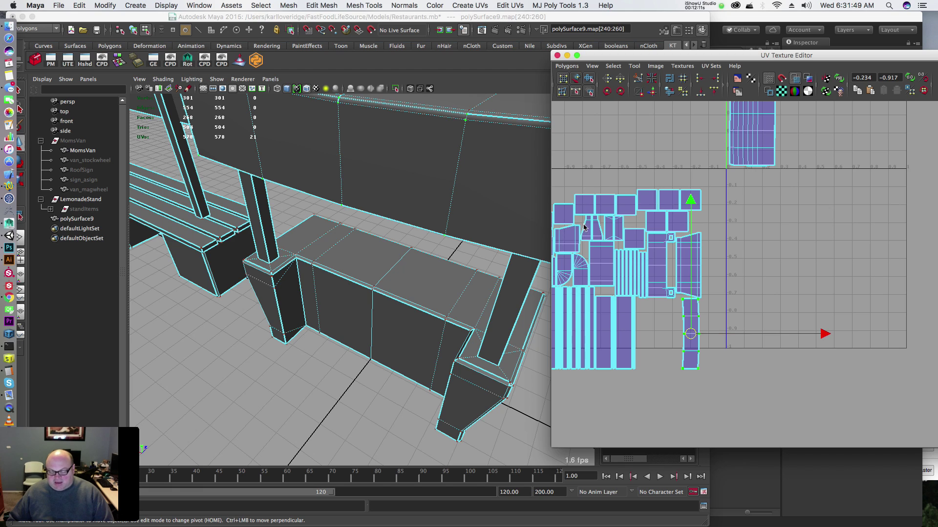
left_click_drag(689, 337, 751, 194)
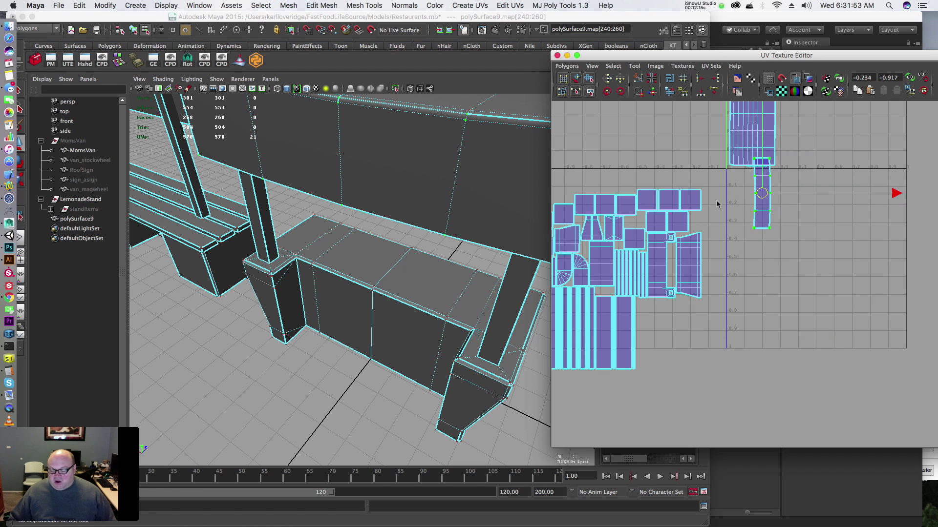
middle_click_drag(717, 203, 698, 266, "alt")
left_click_drag(743, 254, 780, 186)
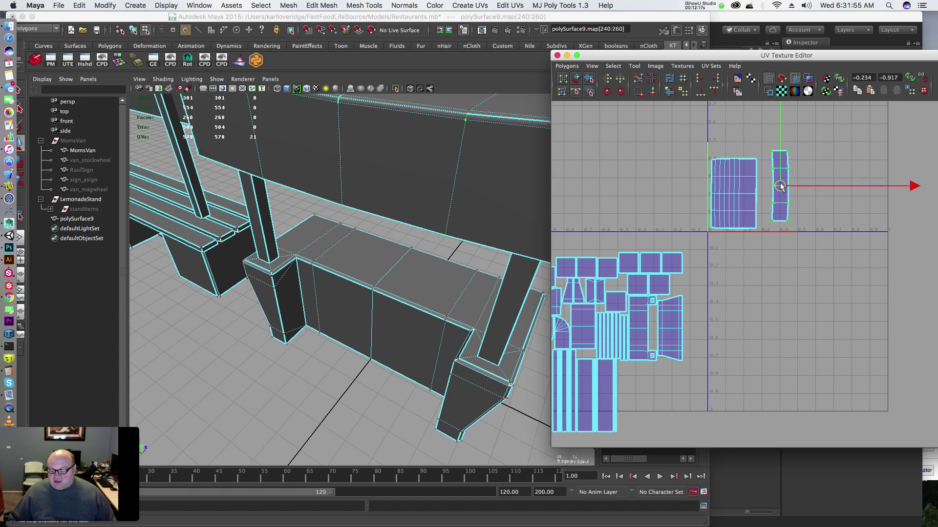
Step: Select adjoining faces on the roof's back panel and top to check how the two UV shells line up
middle_click_drag(415, 134, 410, 188, "alt")
left_click_drag(415, 191, 341, 152, "alt")
middle_click_drag(342, 149, 393, 200, "alt")
right_click_drag(665, 161, 766, 189, "alt")
middle_click_drag(766, 191, 743, 281, "alt")
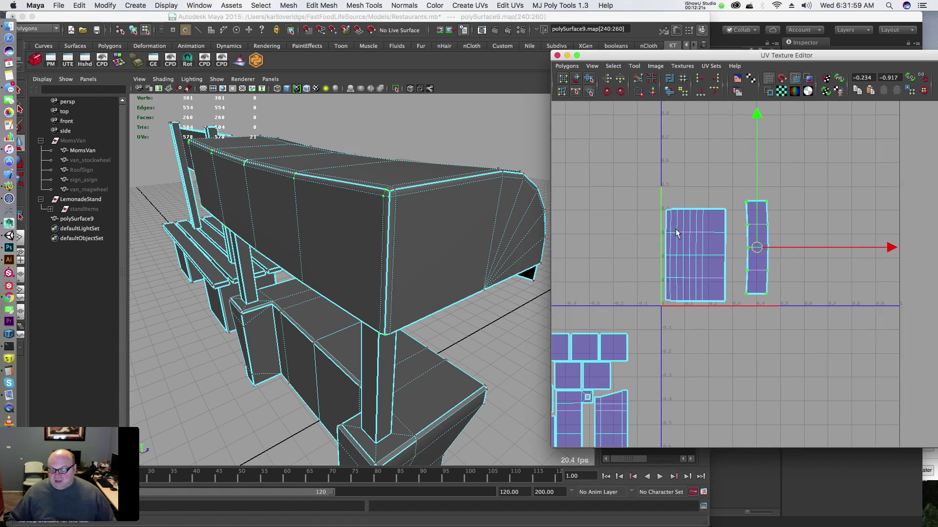
right_click_drag(674, 230, 723, 211, "alt")
key("F11")
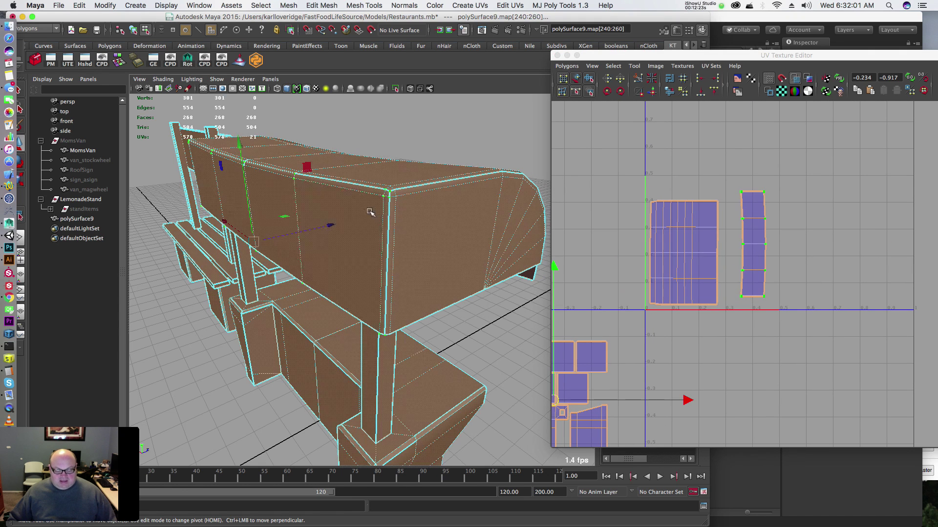
left_click(370, 245)
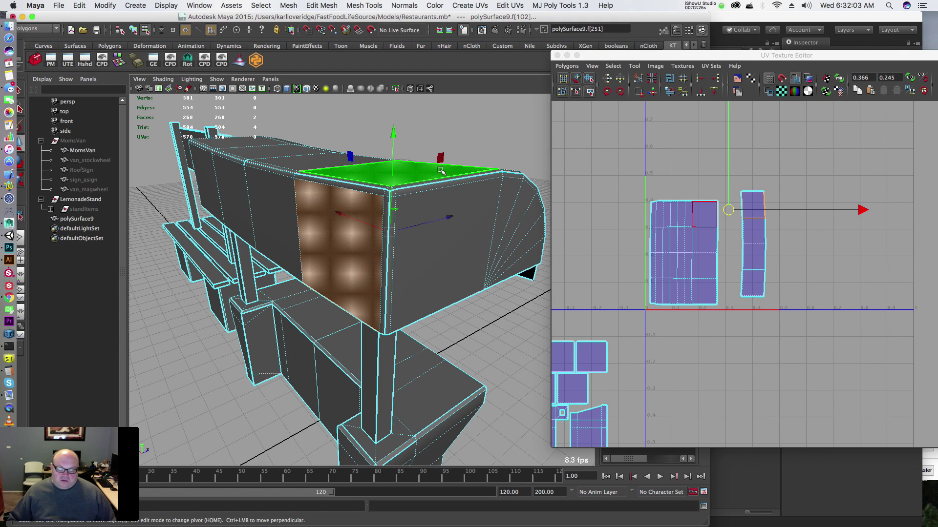
left_click(423, 169, "shift")
right_click_drag(690, 171, 890, 203, "alt")
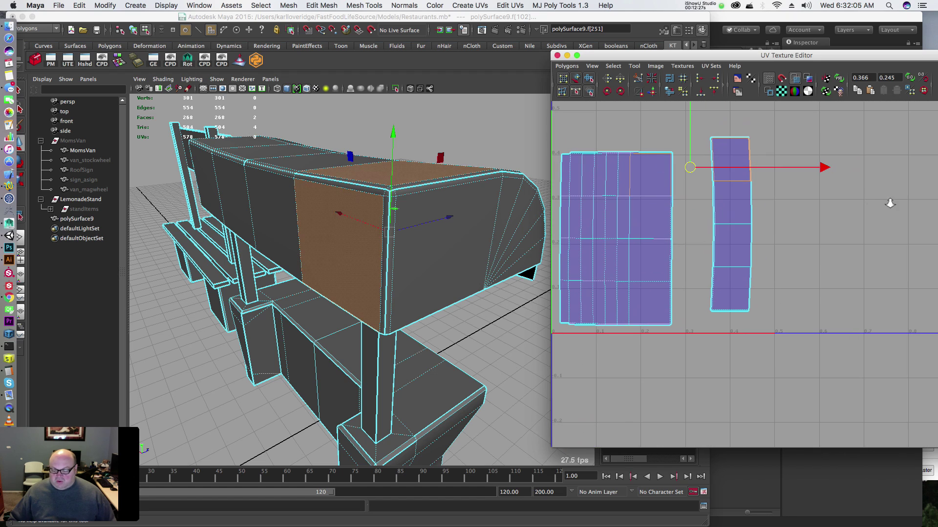
Step: Select the roof shell's border edges facing the back-panel strip and join the two shells with Move and Sew
key("ctrl+F10")
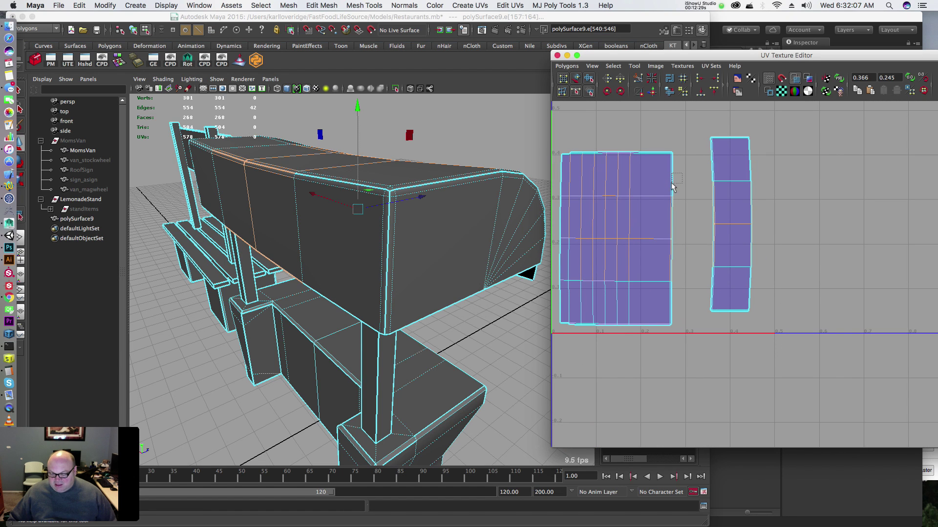
left_click(672, 186)
scroll(730, 187, "up", 3)
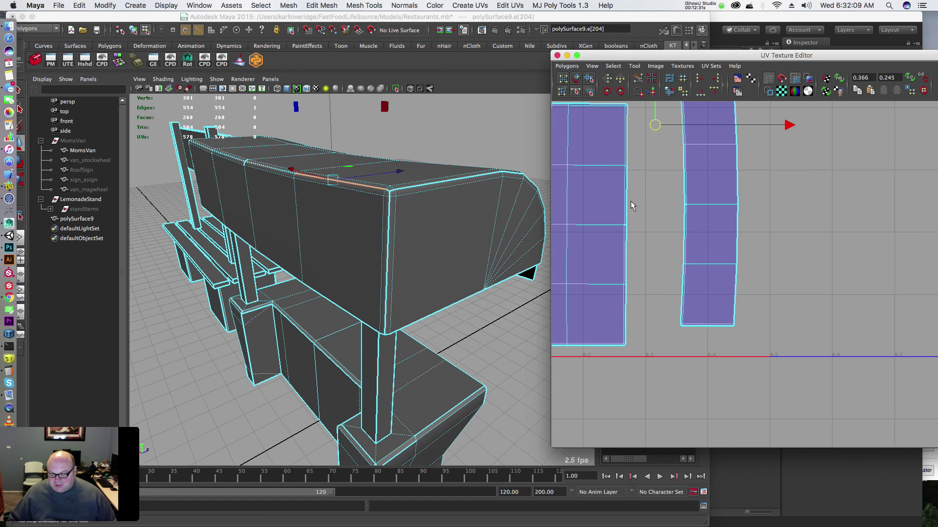
left_click_drag(625, 137, 654, 237)
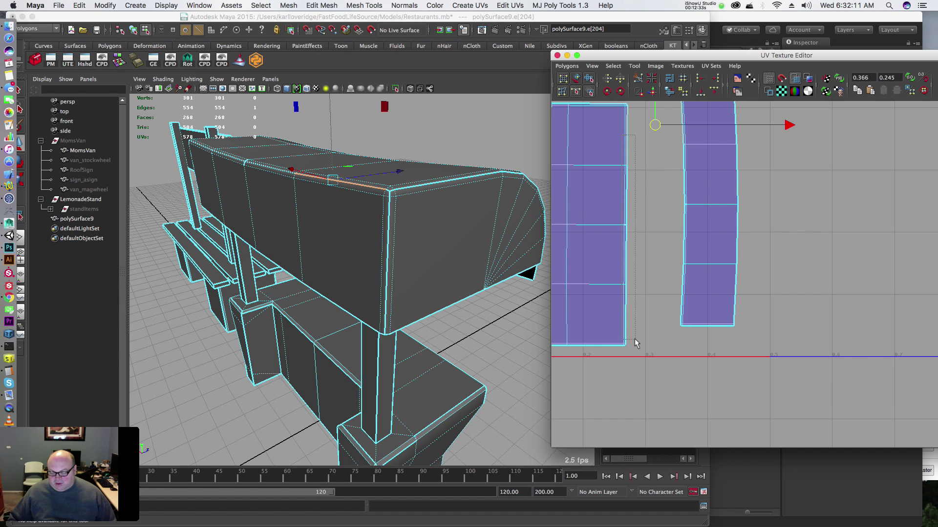
left_click_drag(636, 337, 659, 324)
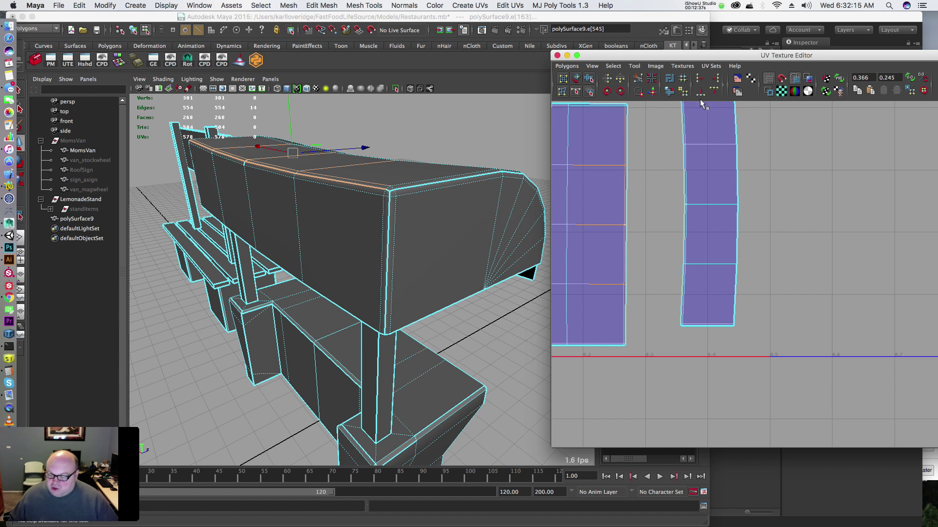
left_click_drag(731, 58, 726, 58)
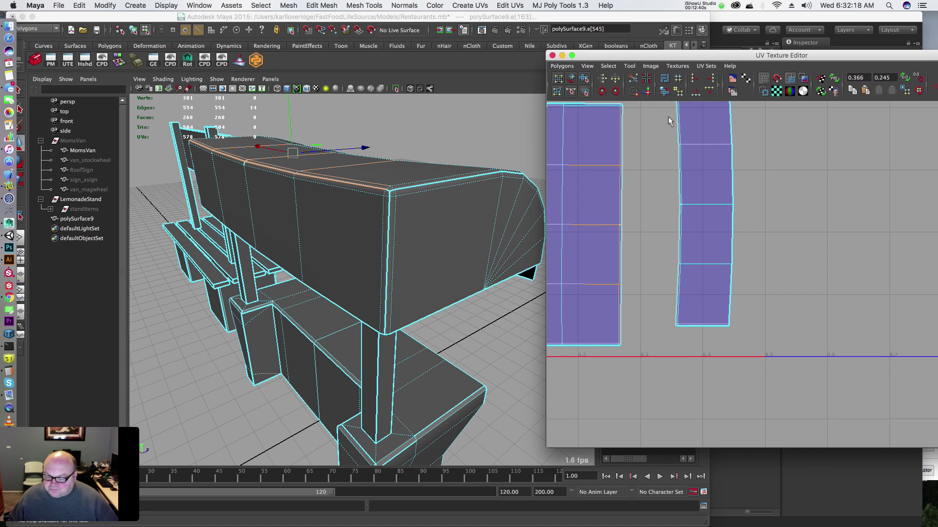
left_click(647, 92)
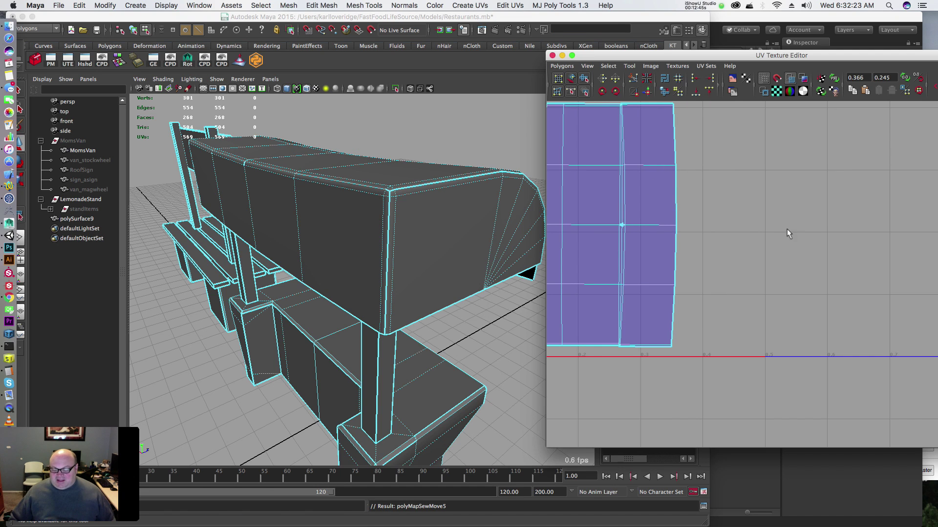
Step: Select the UVs of the sewn back-panel section and unfold them with the Smooth UV tool to straighten it
scroll(787, 230, "down", 2)
middle_click_drag(669, 231, 669, 229, "alt")
right_click_drag(697, 137, 730, 135)
left_click_drag(727, 109, 621, 388)
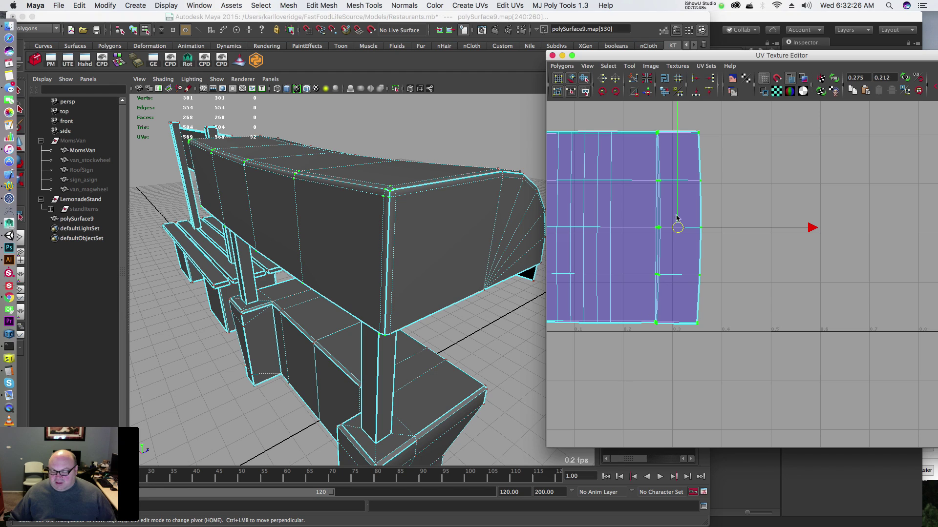
left_click(584, 78)
left_click_drag(671, 335, 843, 329)
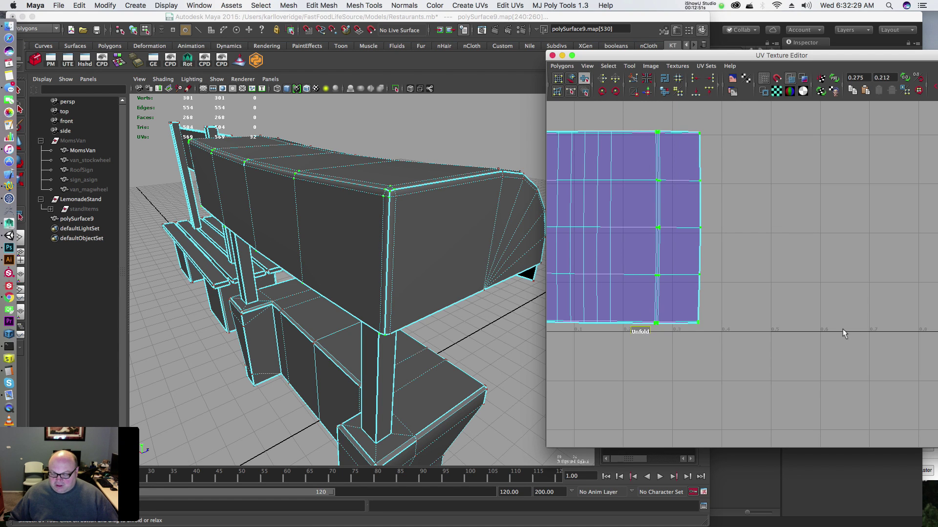
left_click(732, 257)
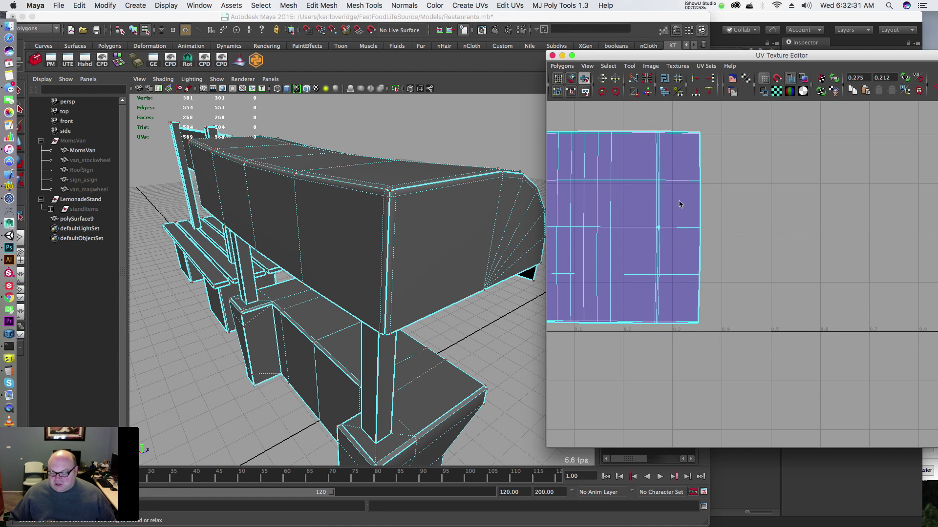
Step: Select the edges around the small arrow-shaped split in the middle of the seam and Move and Sew them
scroll(678, 204, "up", 5)
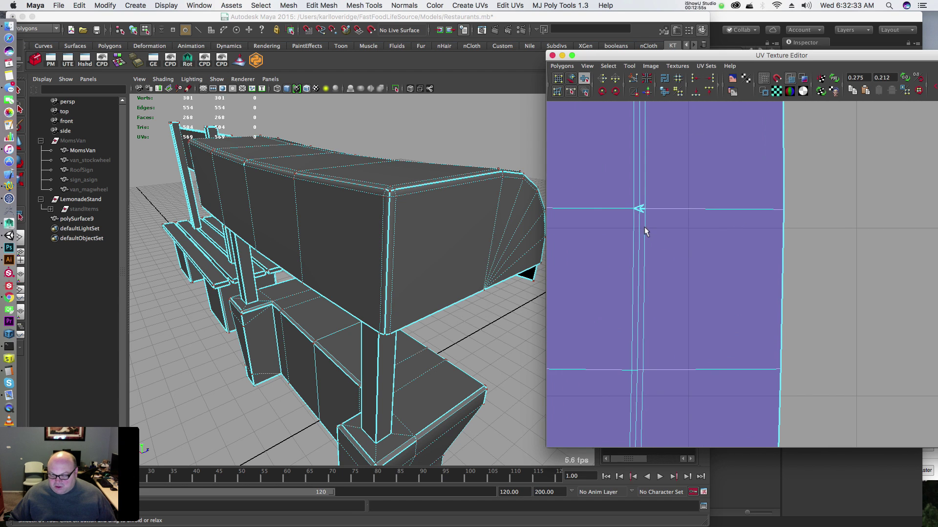
scroll(645, 232, "up", 5)
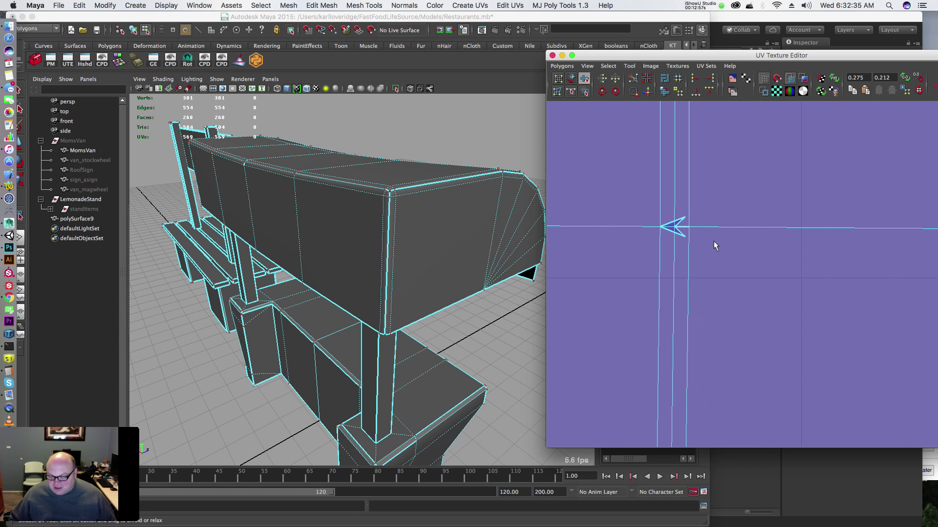
double_click(684, 221)
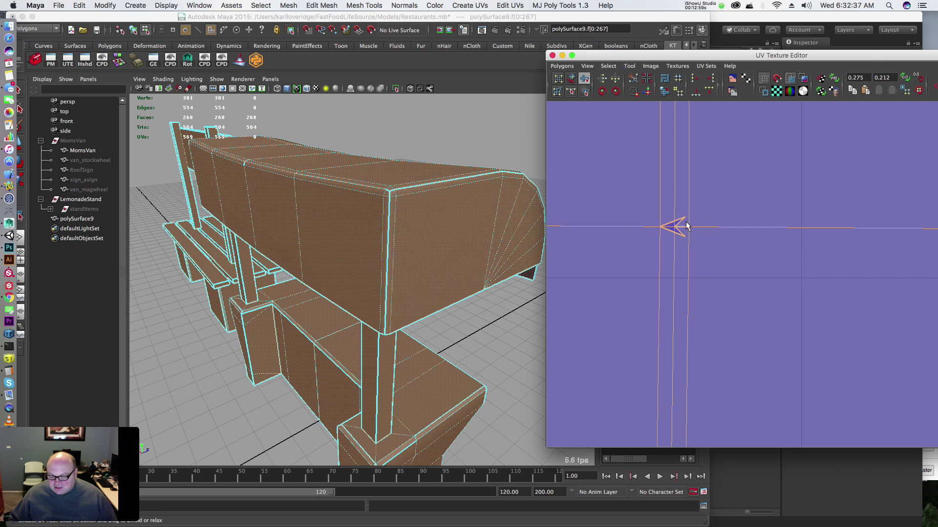
double_click(684, 221)
left_click(665, 250)
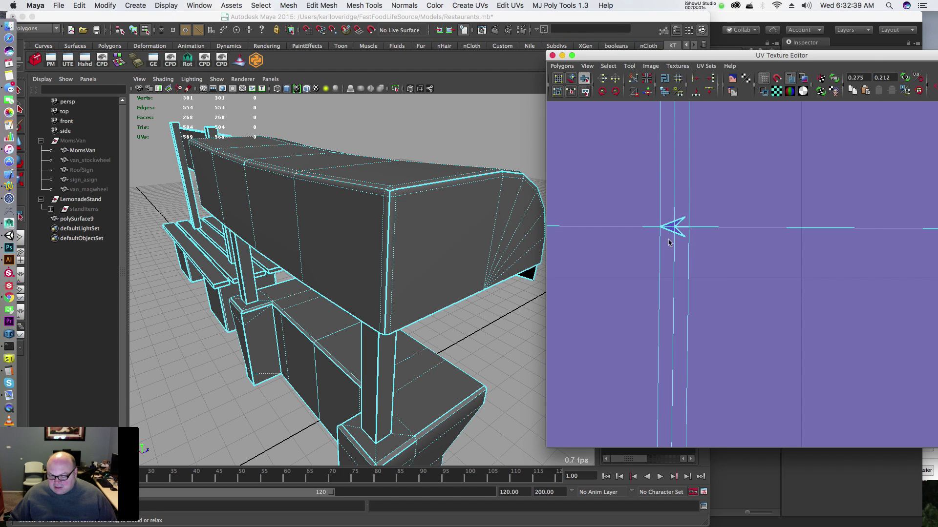
right_click_drag(686, 217, 689, 193)
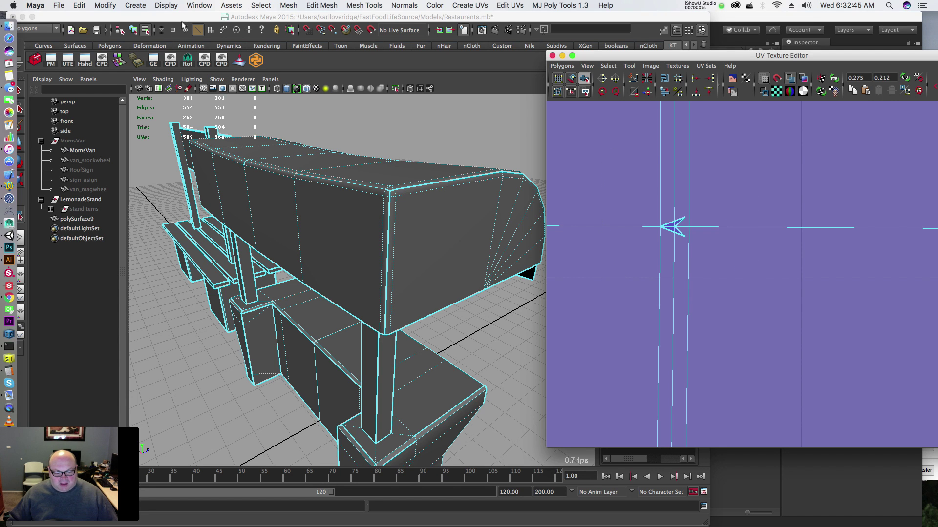
left_click(366, 61)
left_click(746, 165)
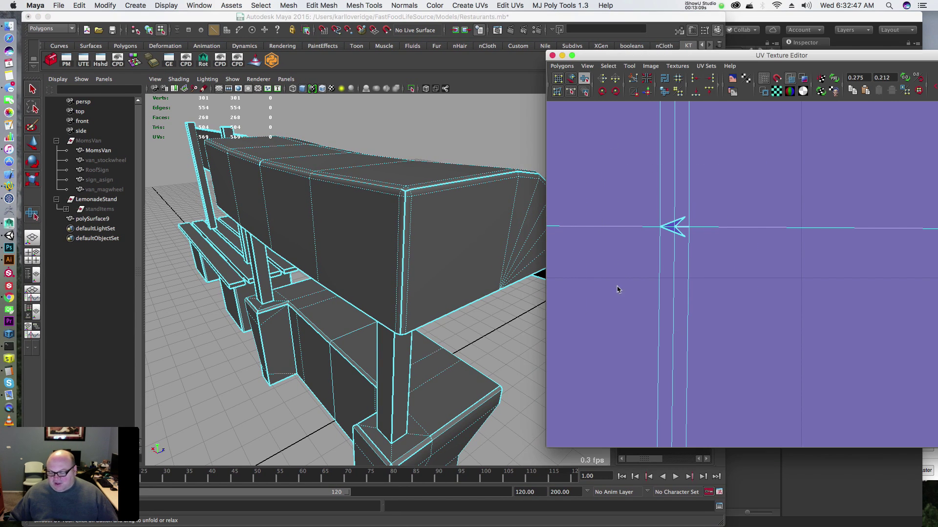
right_click_drag(676, 211, 676, 184)
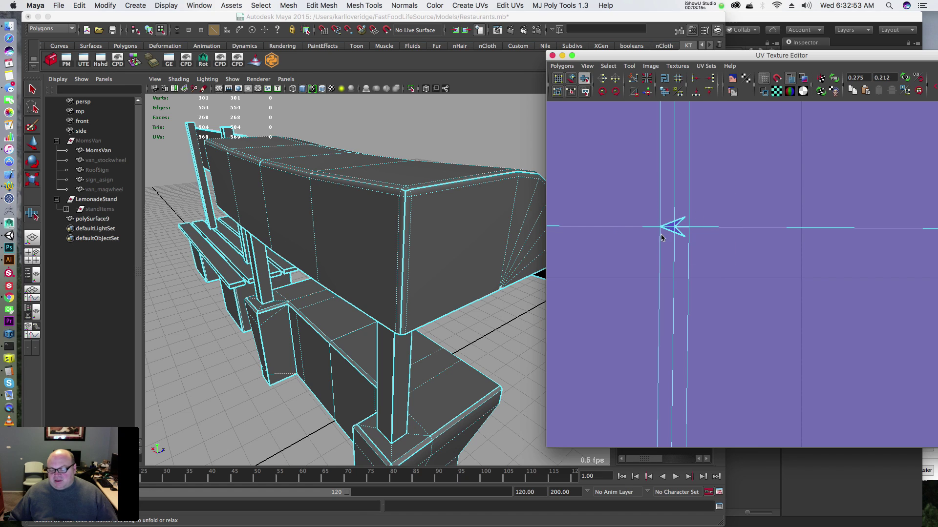
left_click(33, 89)
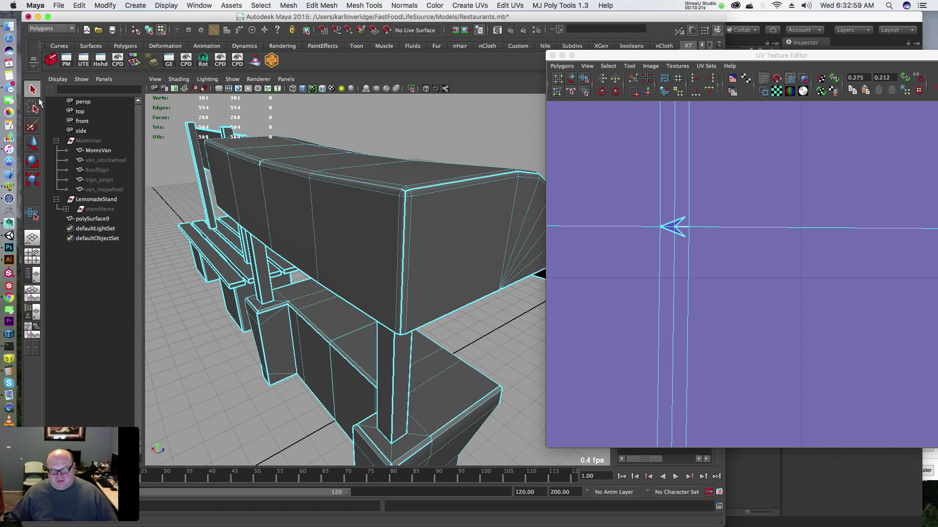
left_click_drag(693, 226, 605, 271)
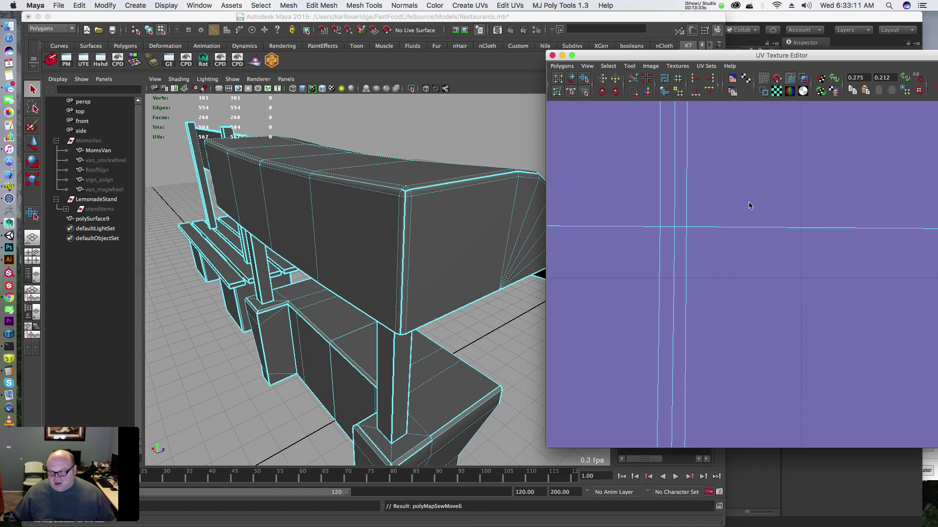
Step: Select the three vertices at the repaired seam point and frame them in the perspective view to examine the geometry
scroll(804, 209, "down", 6)
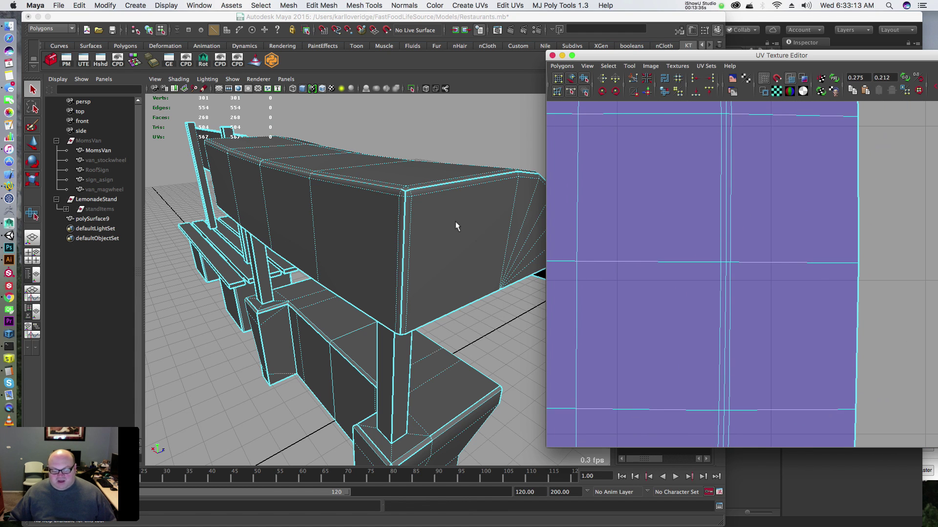
left_click_drag(456, 226, 221, 184, "alt")
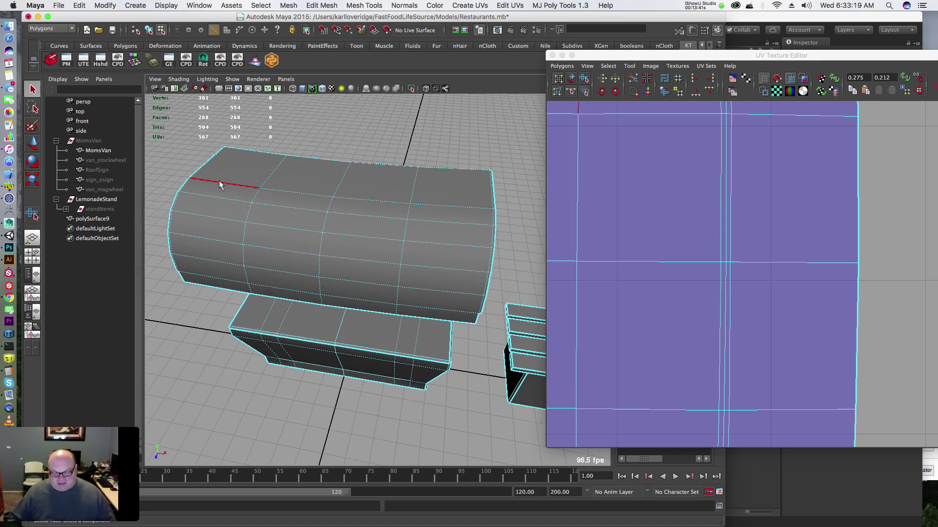
key("F9")
left_click_drag(711, 281, 749, 254)
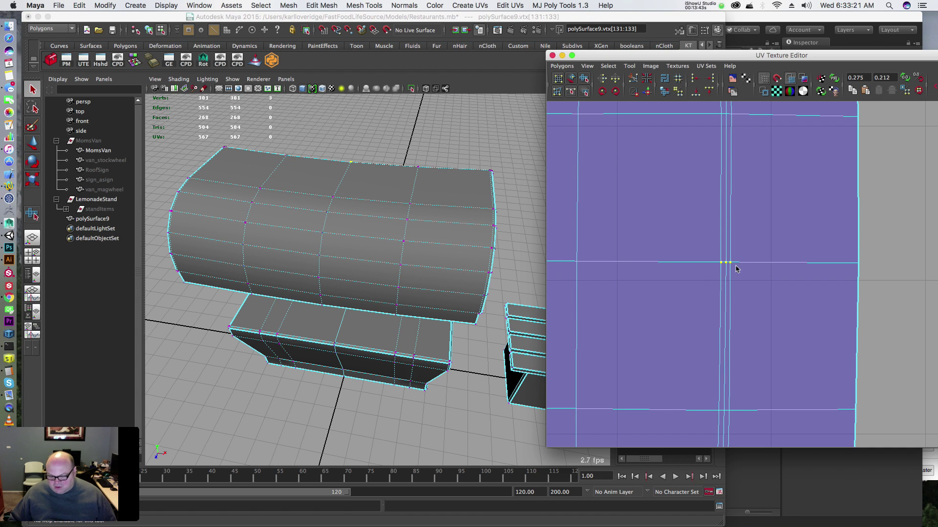
key("f")
left_click_drag(389, 198, 352, 143, "alt")
right_click_drag(420, 198, 259, 224, "alt")
middle_click_drag(260, 224, 332, 215, "alt")
left_click_drag(333, 215, 321, 210, "alt")
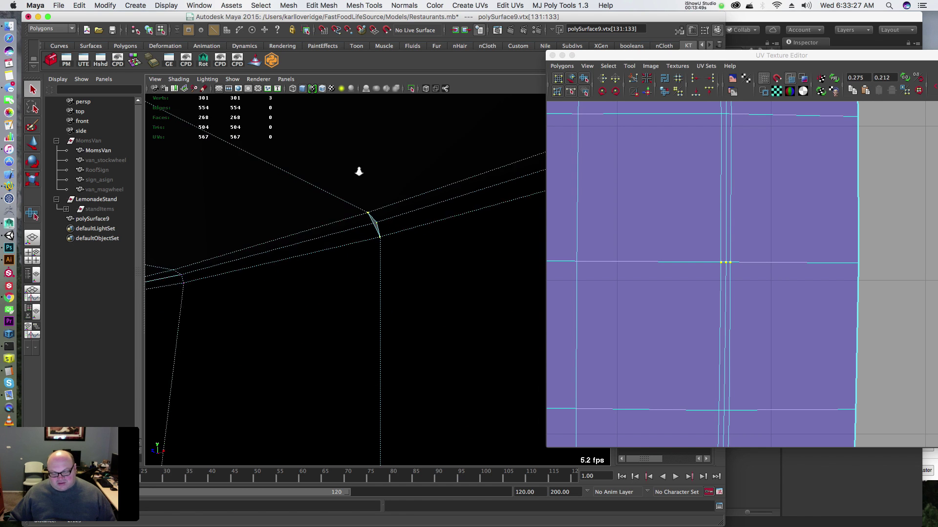
left_click_drag(359, 171, 390, 180, "alt")
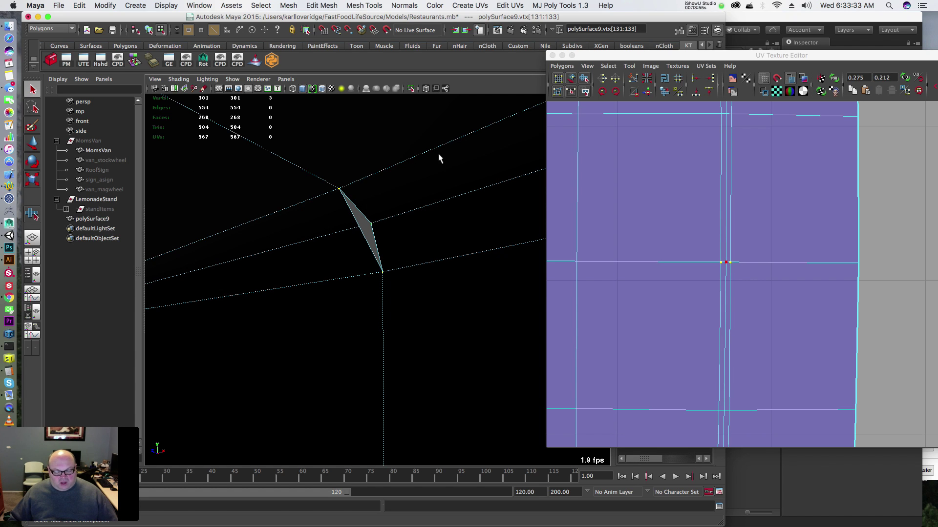
left_click(339, 189)
right_click(361, 200)
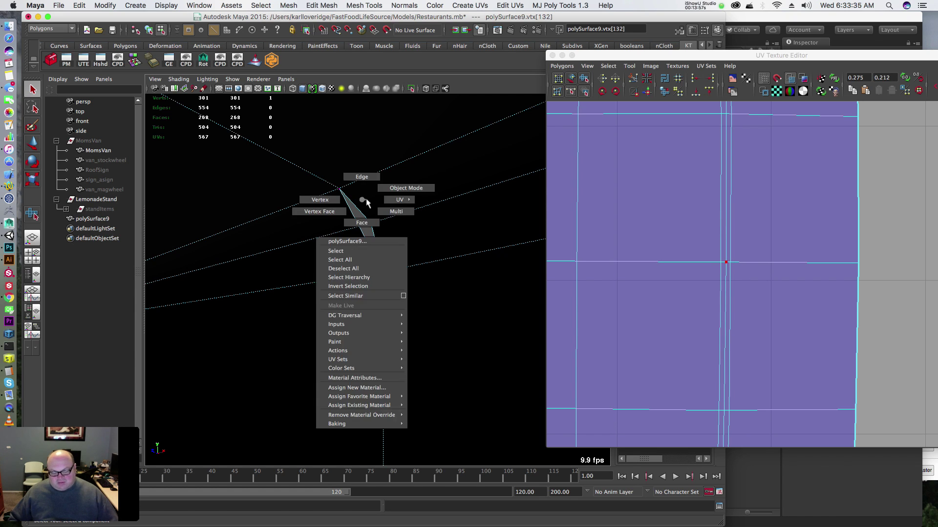
left_click(320, 199)
left_click_drag(422, 149, 311, 297)
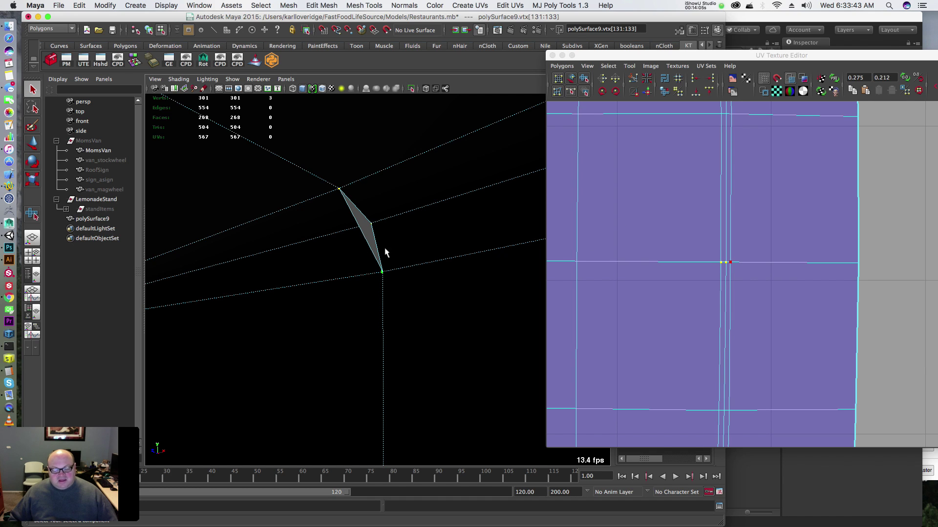
Step: Undo the vertex selections and the last Move and Sew at the small arrow-shaped split in the seam
key("z")
key("z")
key("z")
key("z")
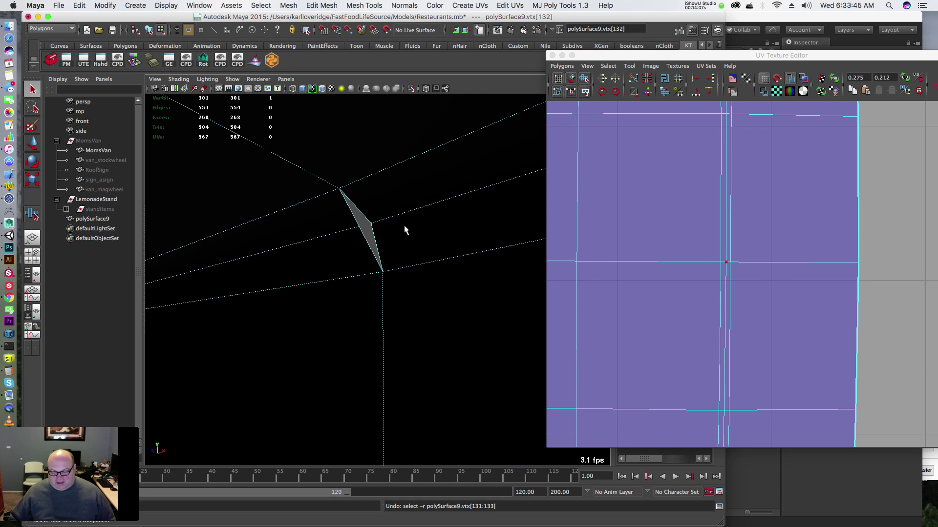
key("z")
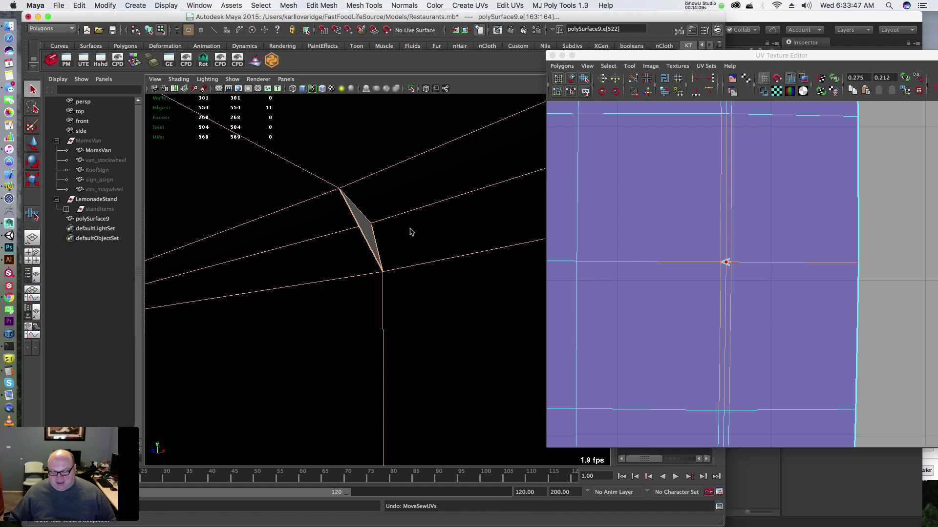
Step: Select the geometry around the seam point and delete the two sliver faces there
left_click_drag(433, 169, 295, 335)
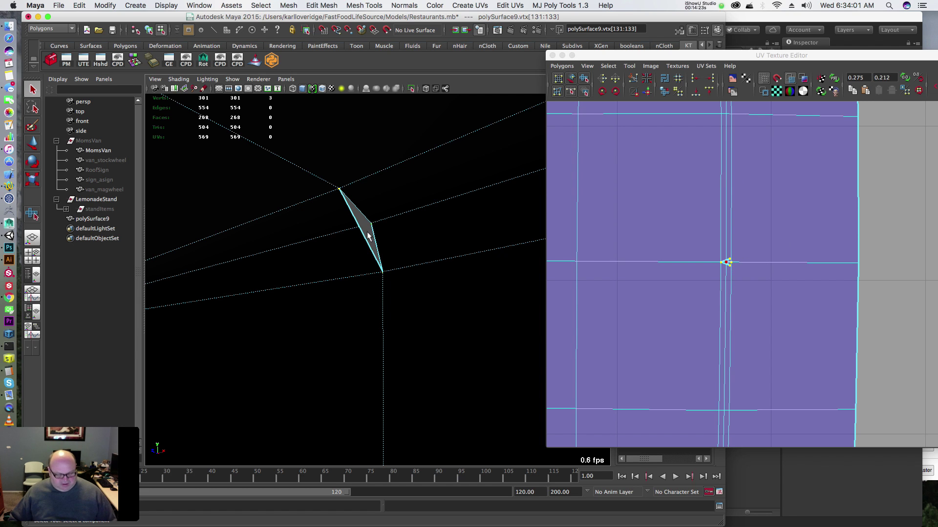
key("F11")
left_click(358, 211)
key("Delete")
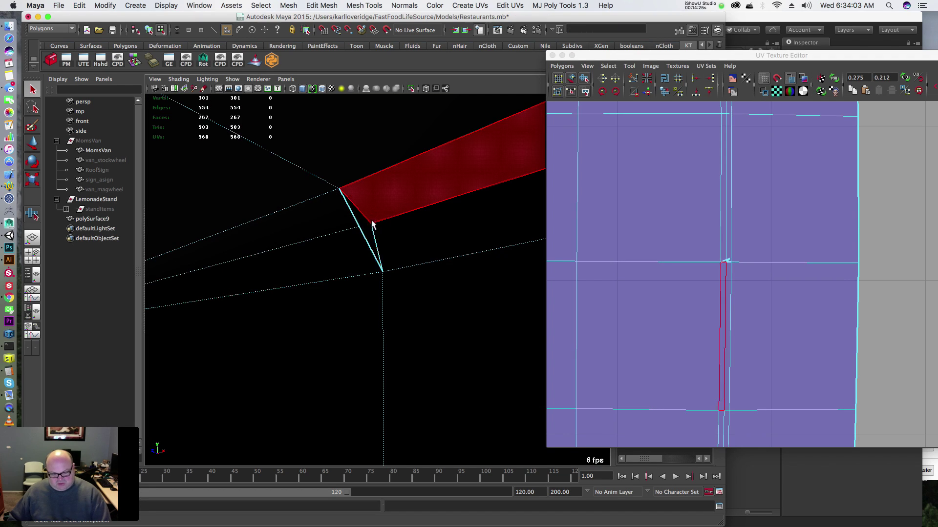
left_click(363, 228)
key("Delete")
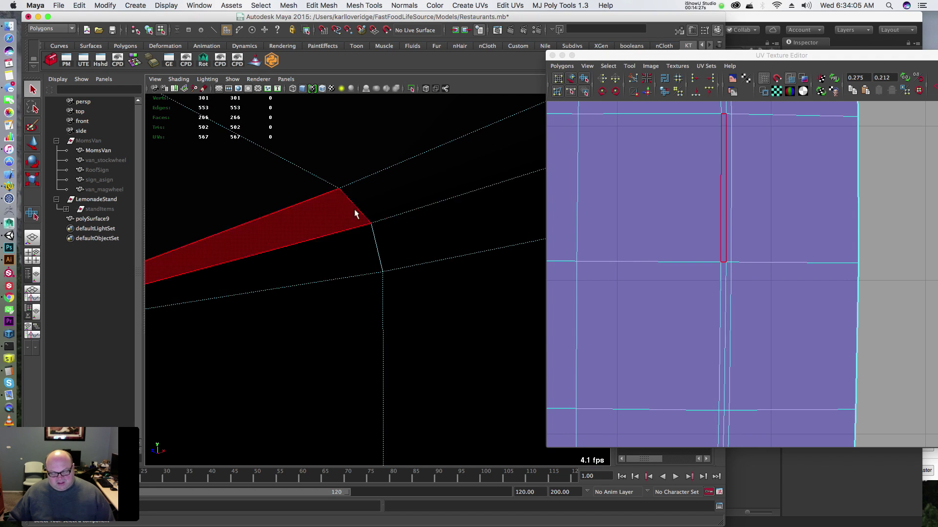
Step: Check the cleaned seam point by selecting the surrounding shell's faces and the three seam vertices in the model and UV layout
double_click(453, 167)
right_click_drag(453, 167, 228, 203, "alt")
left_click_drag(228, 203, 346, 184, "alt")
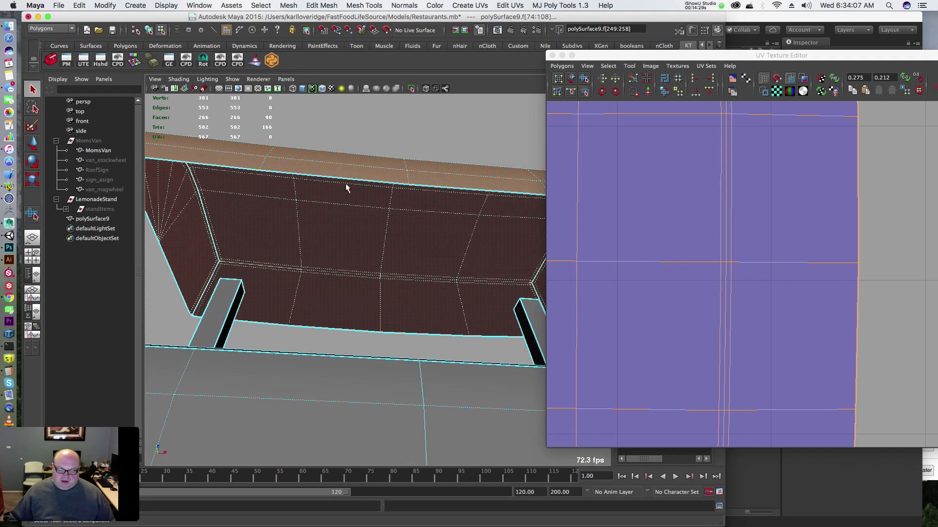
right_click_drag(346, 188, 412, 264, "alt")
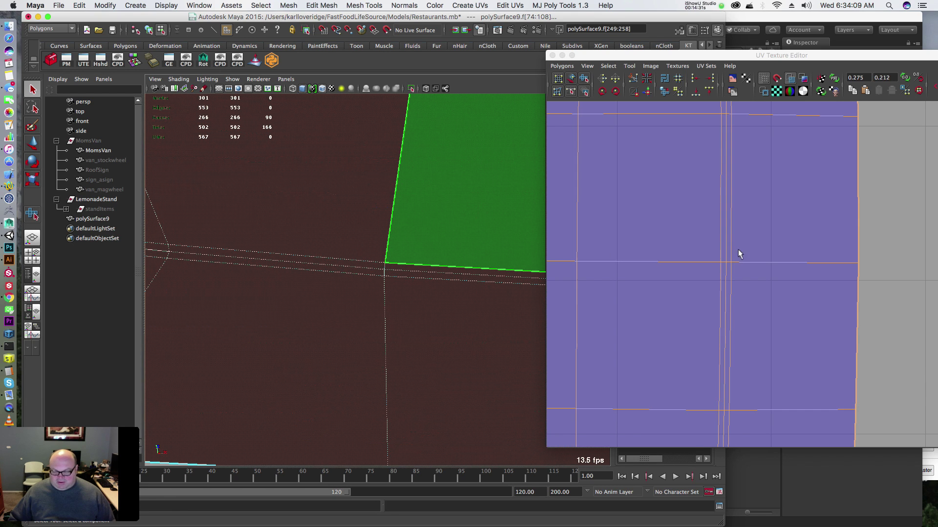
right_click_drag(738, 250, 708, 251)
left_click_drag(771, 250, 675, 299)
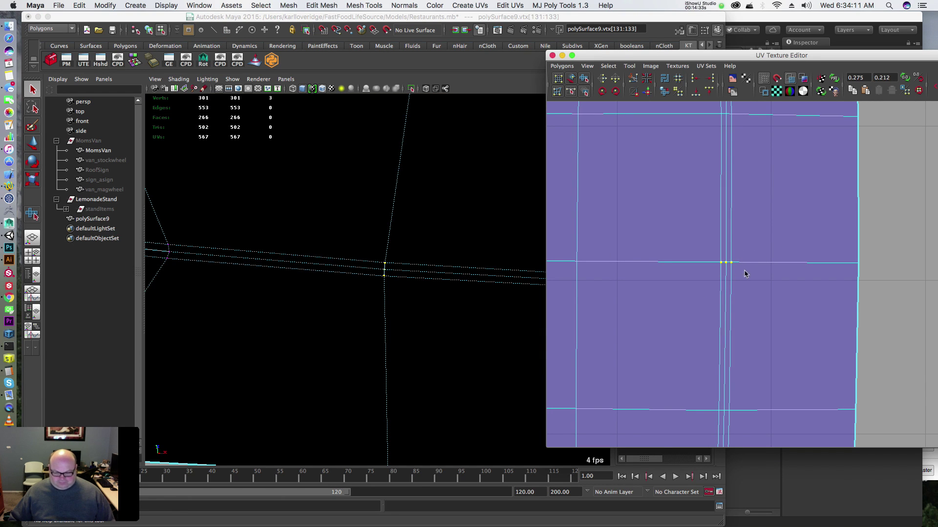
right_click_drag(742, 266, 742, 288)
double_click(781, 227)
right_click_drag(781, 227, 519, 204, "alt")
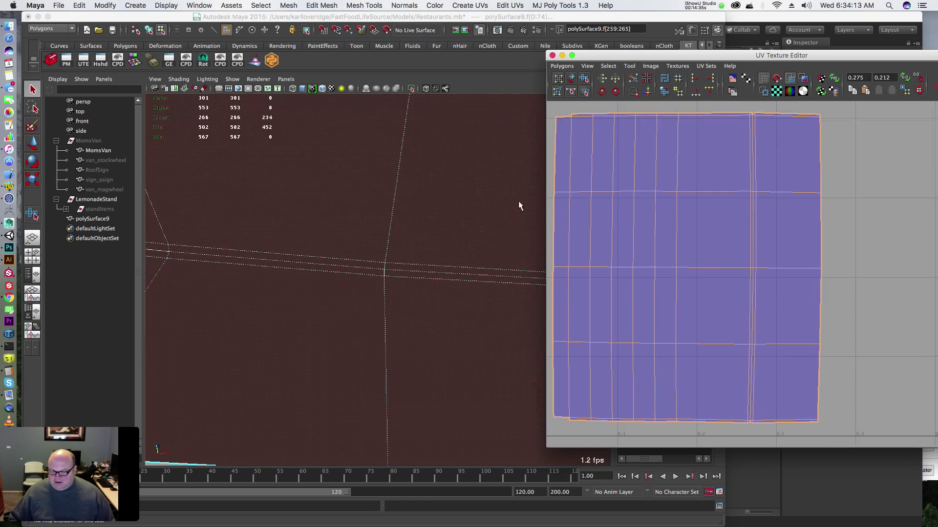
right_click_drag(745, 200, 568, 216, "alt")
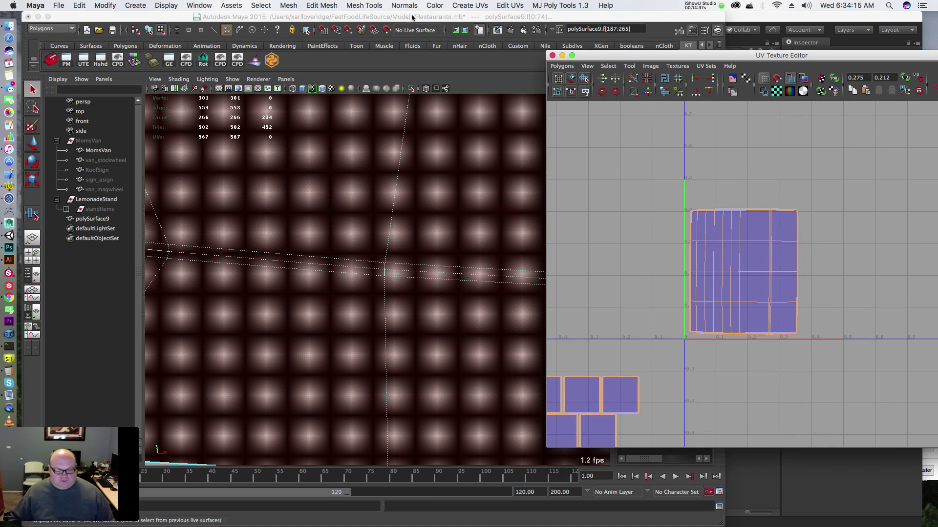
Step: Examine the lemonade stand's counter and roof posts from several angles
right_click_drag(410, 190, 312, 209, "alt")
middle_click_drag(320, 210, 323, 163, "alt")
left_click_drag(323, 164, 316, 234, "alt")
middle_click_drag(317, 234, 329, 162, "alt")
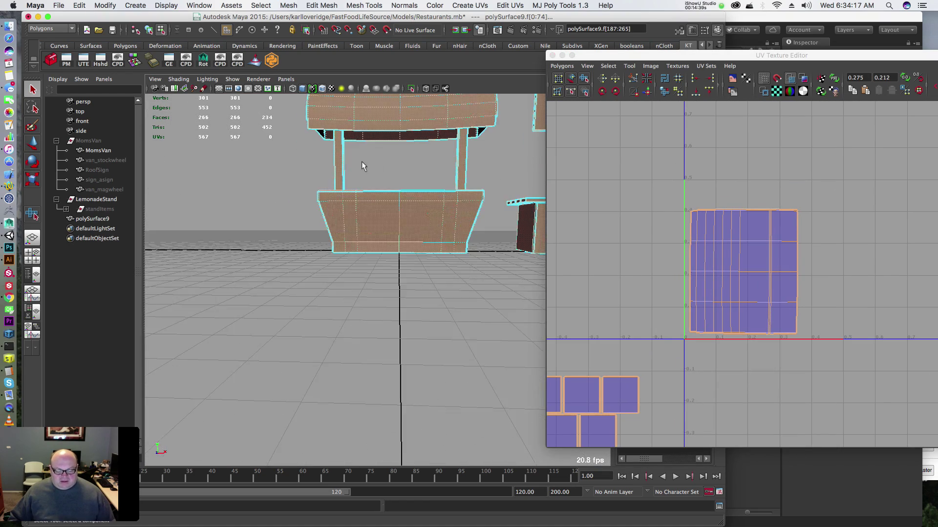
right_click_drag(362, 162, 382, 159, "alt")
middle_click_drag(354, 161, 359, 218, "alt")
mouse_move(359, 218)
left_mouse_down("alt")
mouse_move(336, 233)
mouse_move(349, 226)
left_mouse_up("alt")
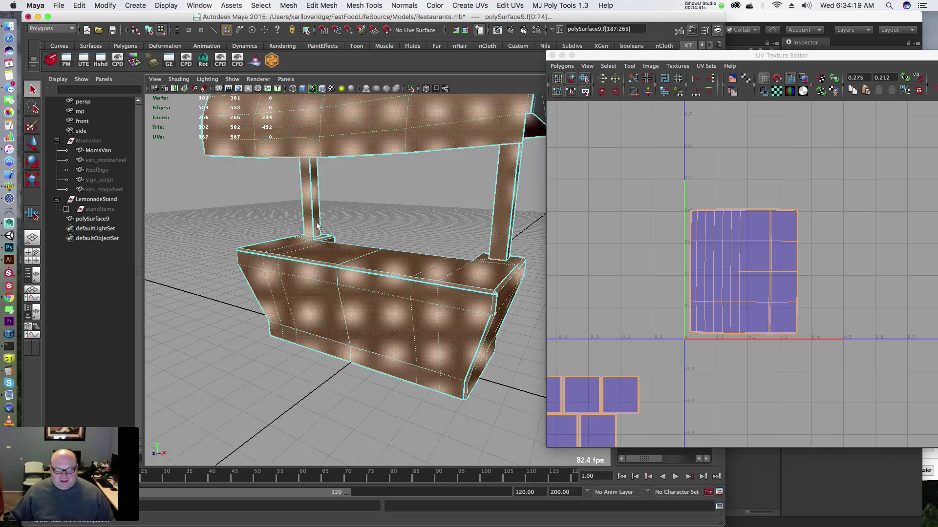
right_click_drag(349, 222, 373, 192, "alt")
left_click_drag(373, 192, 360, 192, "alt")
middle_click_drag(361, 192, 387, 227, "alt")
right_click_drag(387, 227, 423, 218, "alt")
left_click_drag(423, 218, 314, 203, "alt")
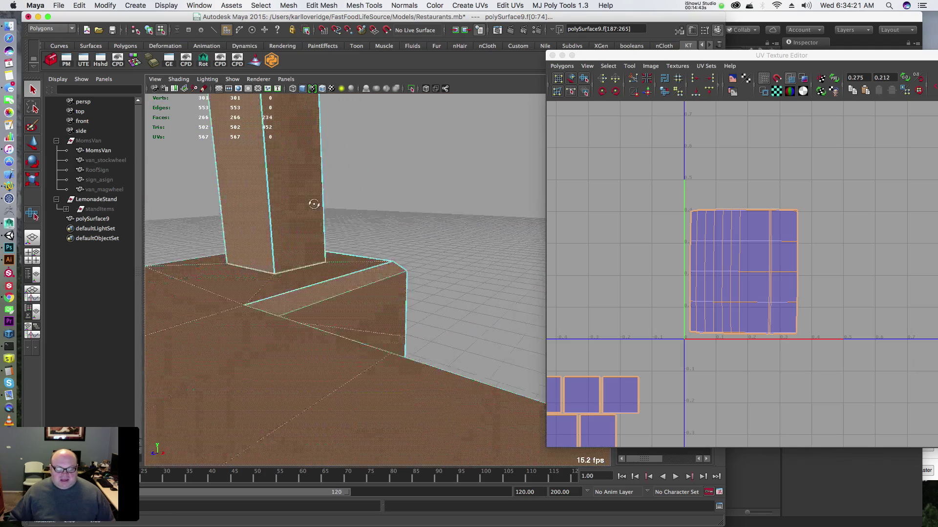
middle_click_drag(314, 203, 360, 215, "alt")
left_click_drag(373, 181, 288, 192, "alt")
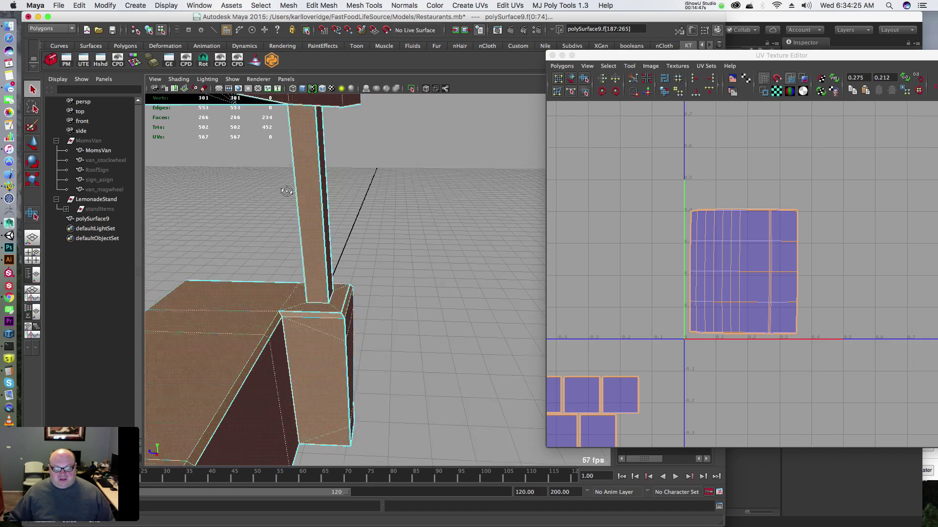
Step: Select faces on one roof post and then on the other to locate their strips in the UV layout
right_click_drag(289, 191, 236, 186, "alt")
left_click_drag(236, 186, 295, 170, "alt")
left_click_drag(404, 158, 312, 196)
right_click_drag(414, 180, 455, 159, "alt")
middle_click_drag(380, 150, 359, 209, "alt")
left_click_drag(358, 211, 439, 192, "alt")
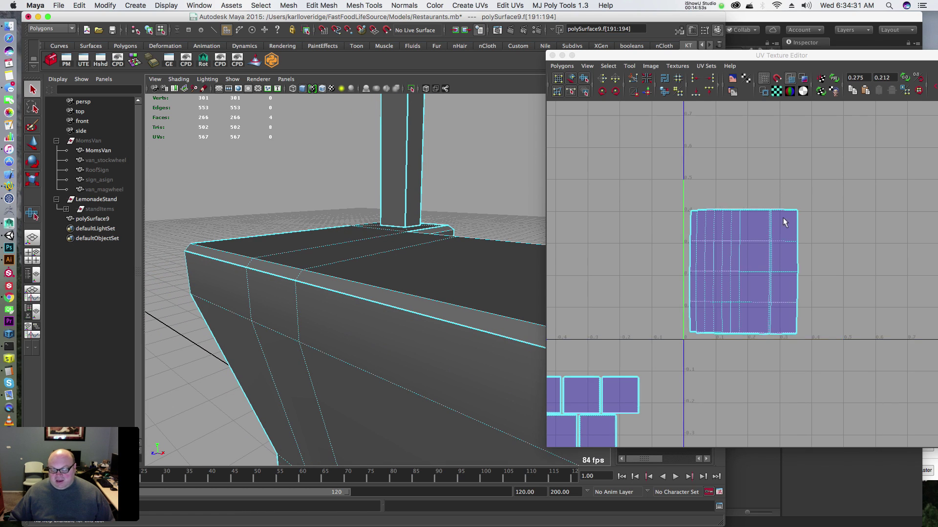
right_click_drag(784, 219, 611, 285, "alt")
middle_click_drag(612, 285, 686, 207, "alt")
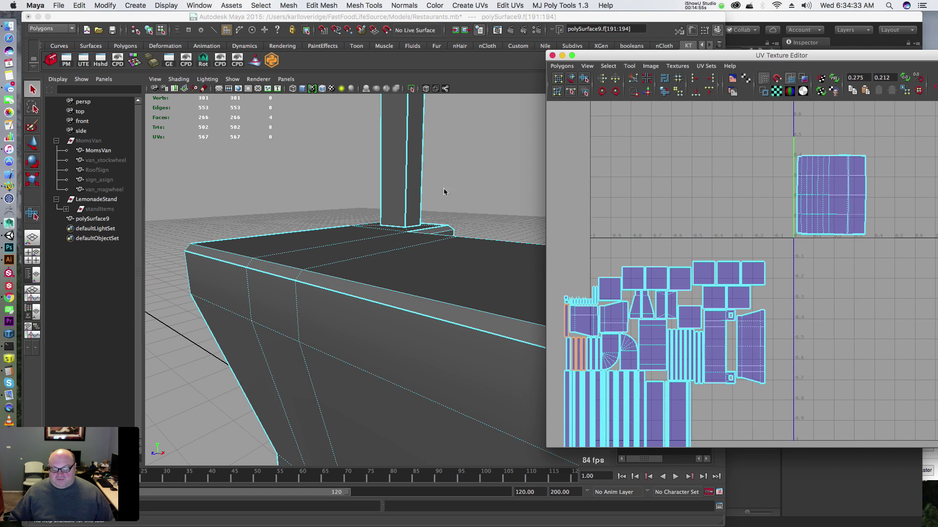
right_click_drag(351, 154, 440, 171, "alt")
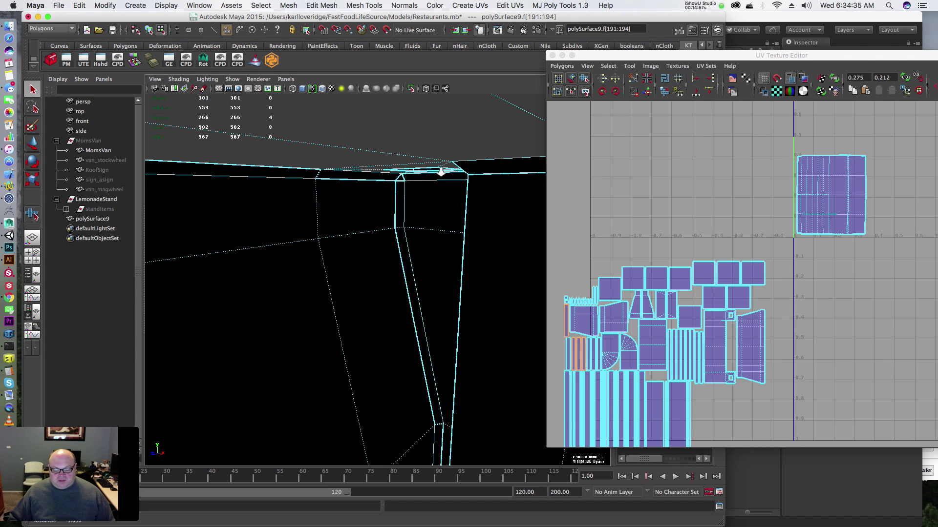
middle_click_drag(440, 171, 293, 258, "alt")
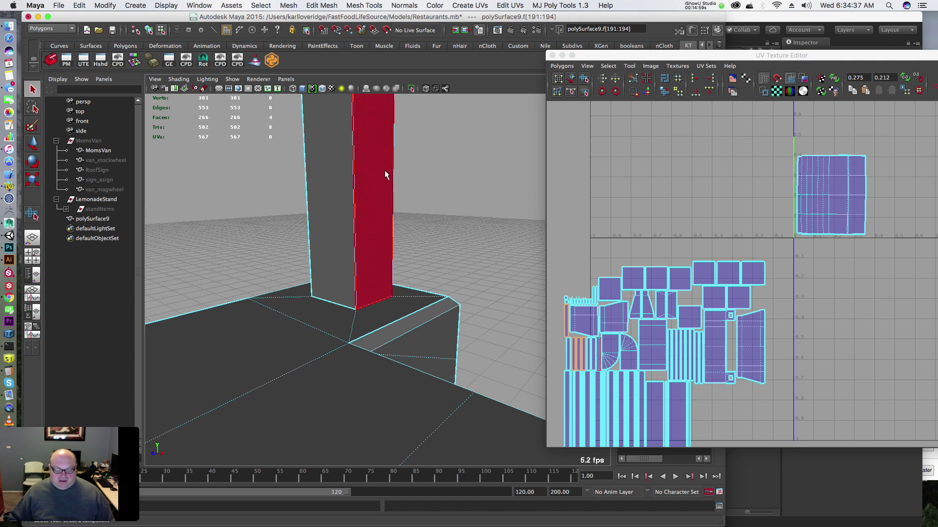
left_click_drag(384, 175, 287, 174, "alt")
left_click(311, 181)
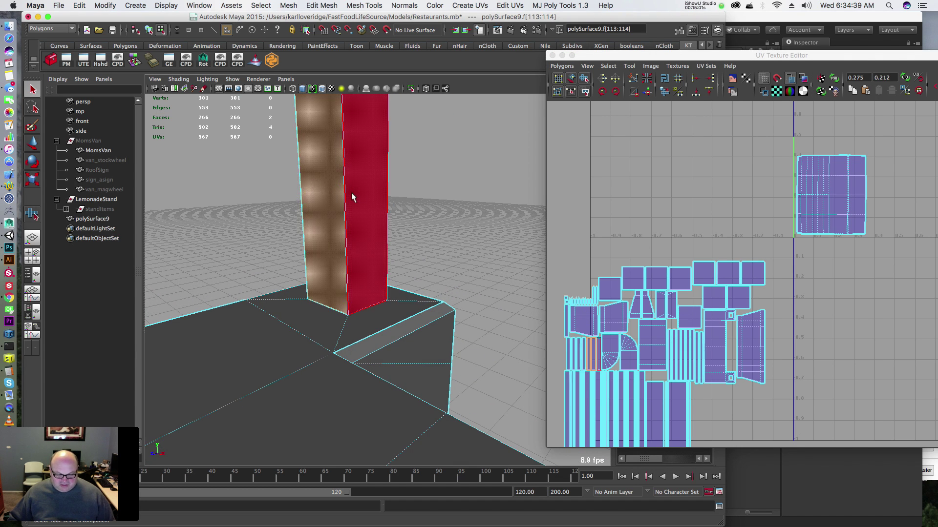
Step: Select two vertical corner edges of the roof post where its side faces meet
key("F10")
left_click(331, 185)
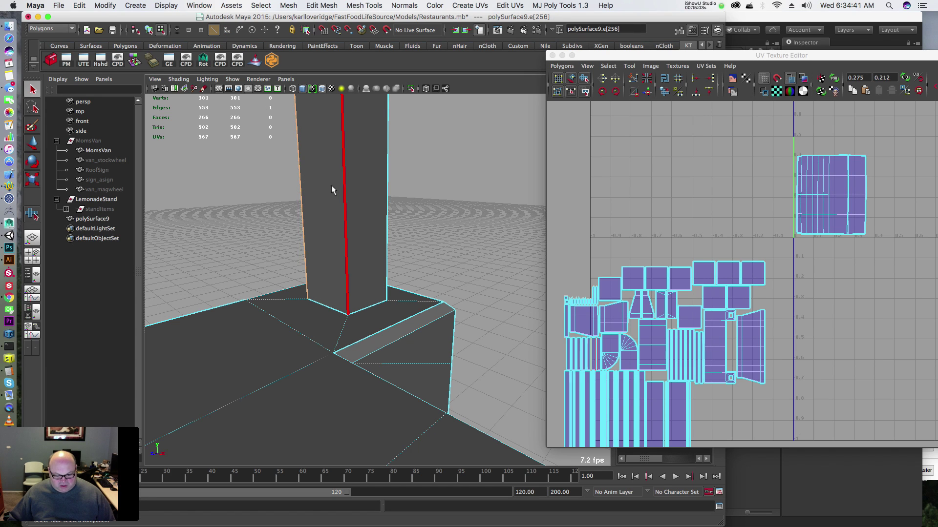
mouse_move(304, 183)
right_mouse_down()
mouse_move(334, 182)
mouse_move(306, 155)
mouse_move(335, 181)
mouse_move(301, 187)
mouse_move(304, 166)
right_mouse_up()
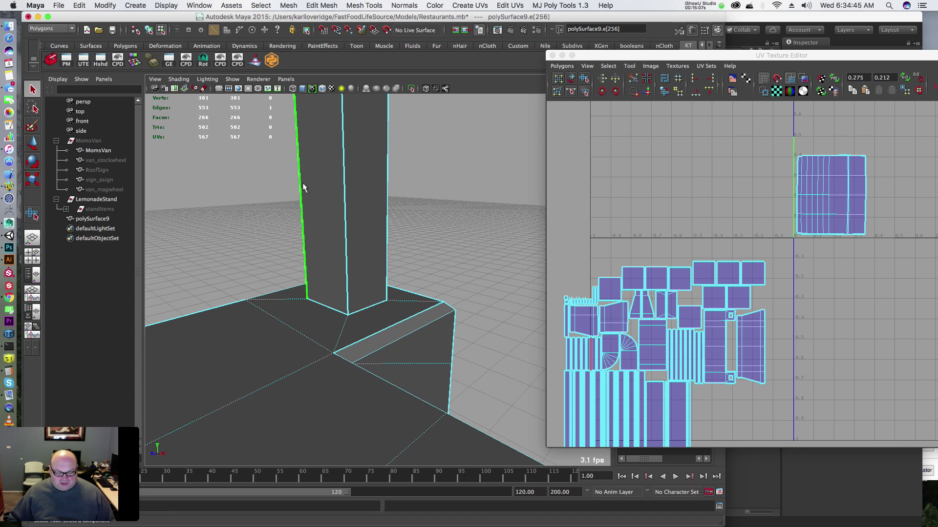
mouse_move(360, 201)
left_mouse_down("alt")
mouse_move(385, 184)
mouse_move(369, 190)
left_mouse_up("alt")
left_click(366, 197, "shift")
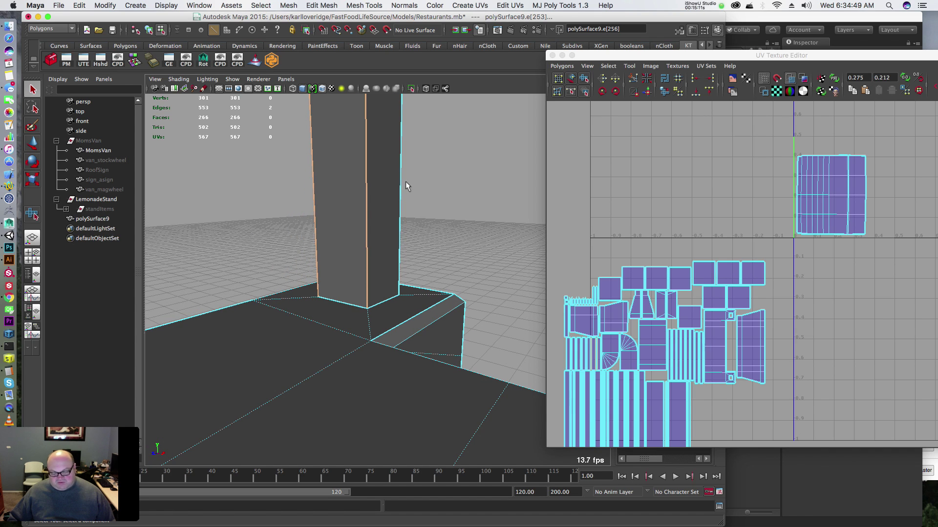
Step: Survey the stand and bench from the front and back, keeping the post edges selected
left_click_drag(362, 193, 393, 178, "alt")
right_click_drag(396, 218, 301, 262, "alt")
middle_click_drag(302, 262, 318, 249, "alt")
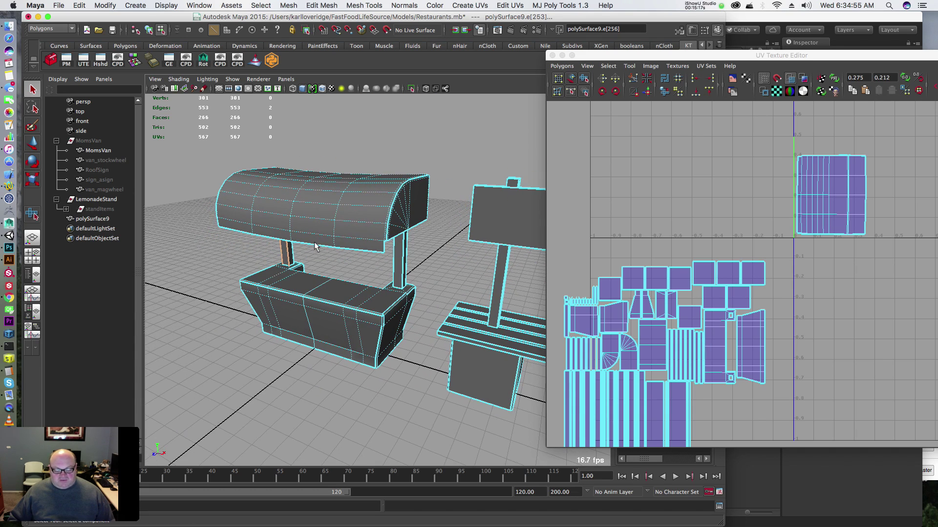
left_click_drag(317, 247, 483, 199, "alt")
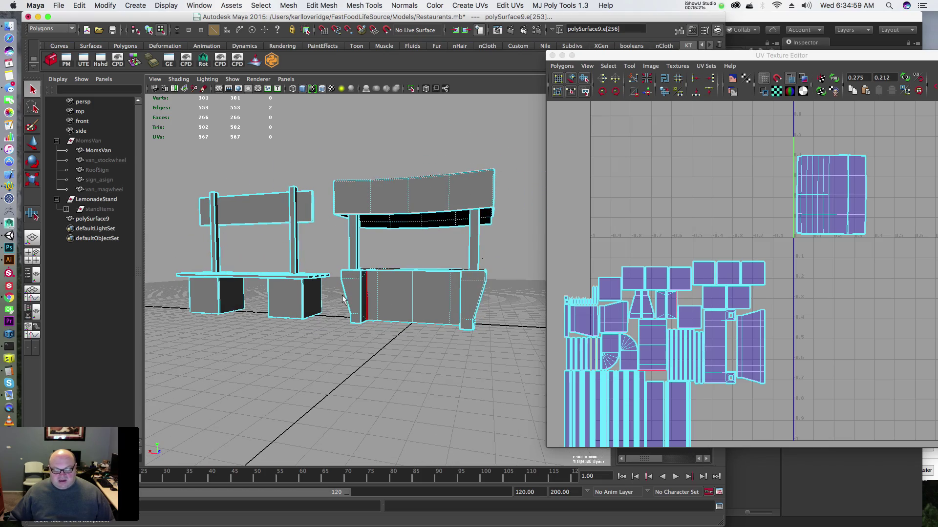
left_click_drag(343, 300, 209, 292, "alt")
right_click_drag(209, 292, 341, 280, "alt")
middle_click_drag(257, 255, 317, 271, "alt")
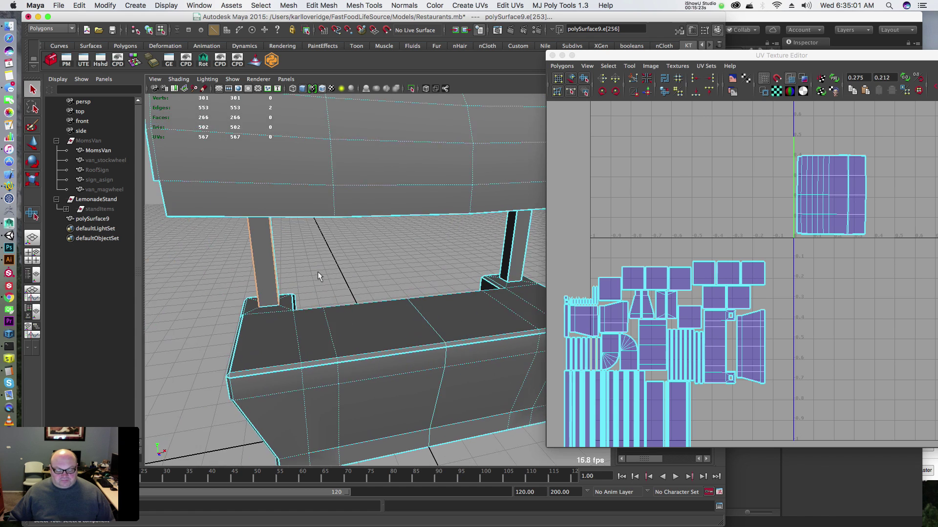
Step: Join the post's side strips along the two selected vertical edges with Move and Sew
left_click_drag(317, 272, 286, 218, "alt")
right_click_drag(286, 218, 322, 223, "alt")
middle_click_drag(322, 222, 372, 247, "alt")
left_click_drag(373, 247, 303, 219, "alt")
middle_click_drag(303, 220, 372, 227, "alt")
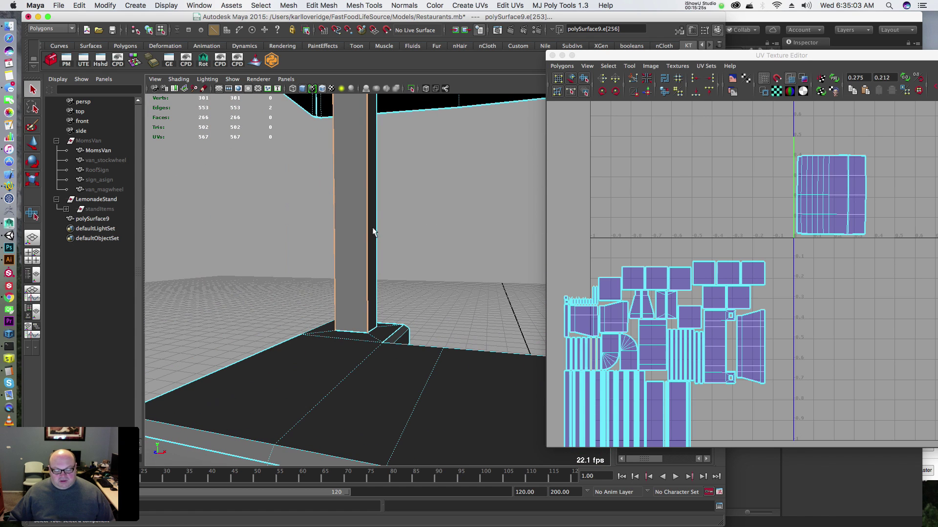
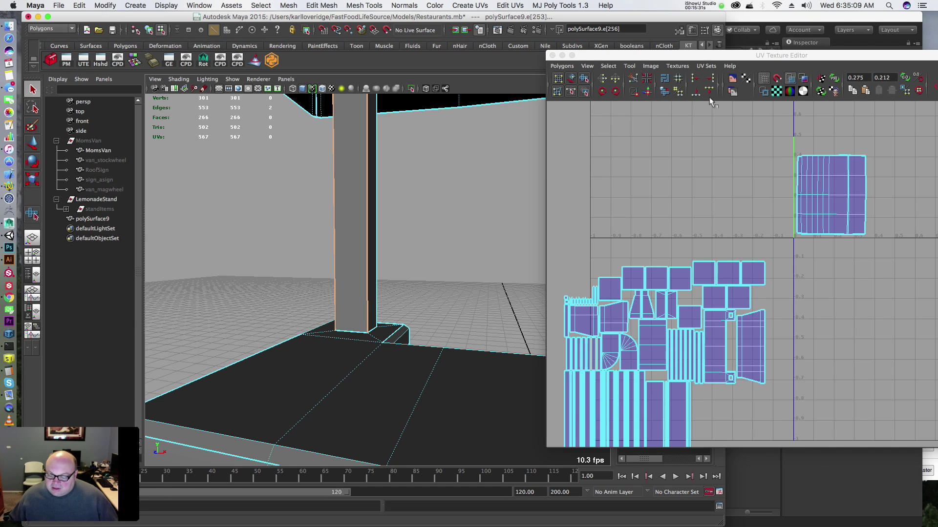
left_click(647, 94)
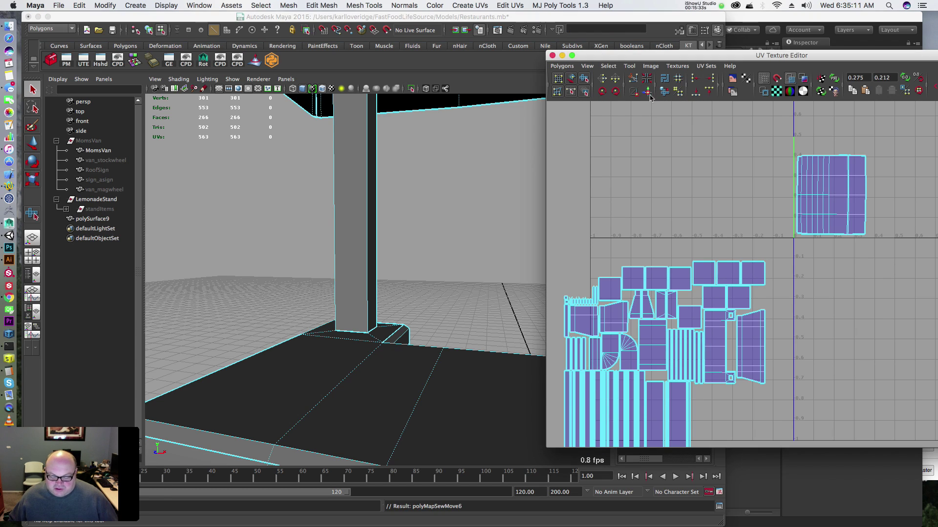
Step: Select three vertical edges of the other roof post and join its side strips with Move and Sew
mouse_move(472, 222)
left_mouse_down("alt")
mouse_move(213, 210)
mouse_move(435, 199)
mouse_move(327, 220)
mouse_move(388, 205)
mouse_move(486, 211)
left_mouse_up("alt")
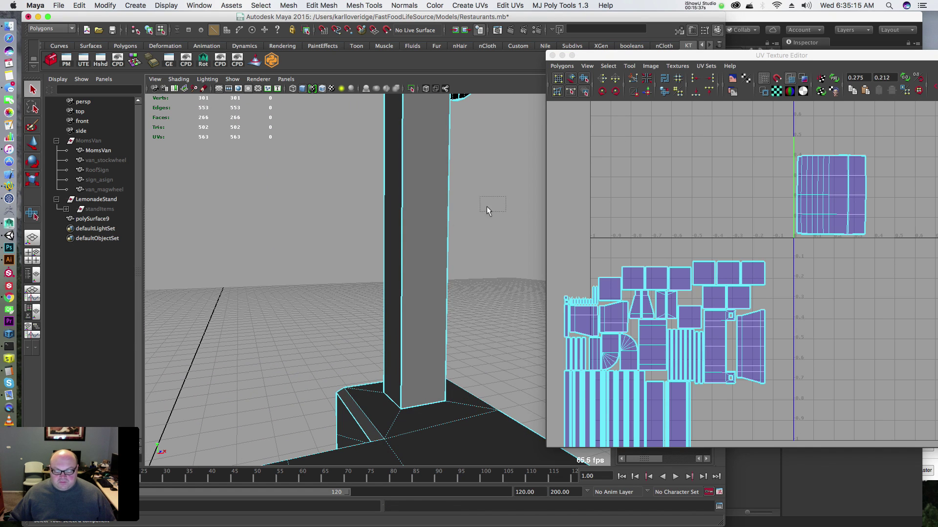
left_click_drag(392, 252, 393, 250)
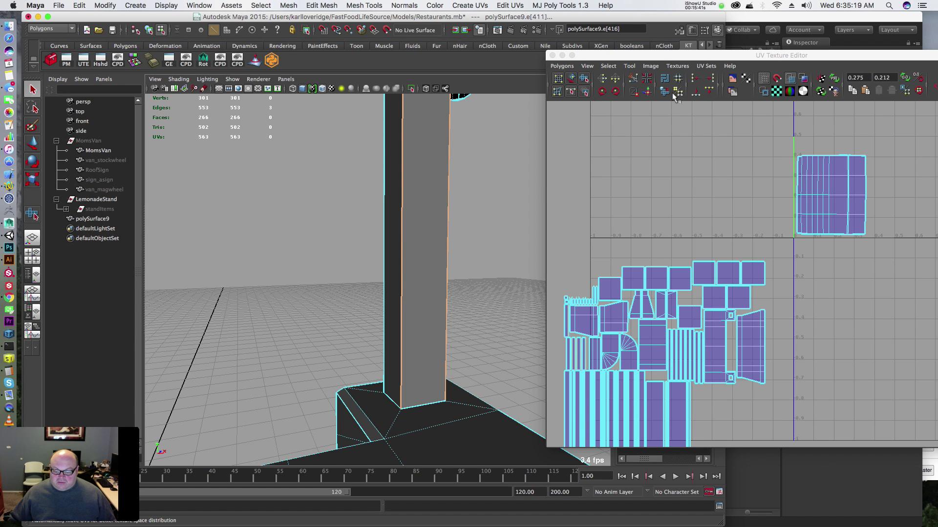
left_click(649, 92)
Step: Select all side faces of both roof posts and switch to the UV Texture Editor
right_click_drag(448, 226, 269, 240, "alt")
middle_click_drag(381, 254, 443, 230, "alt")
key("ctrl+F11")
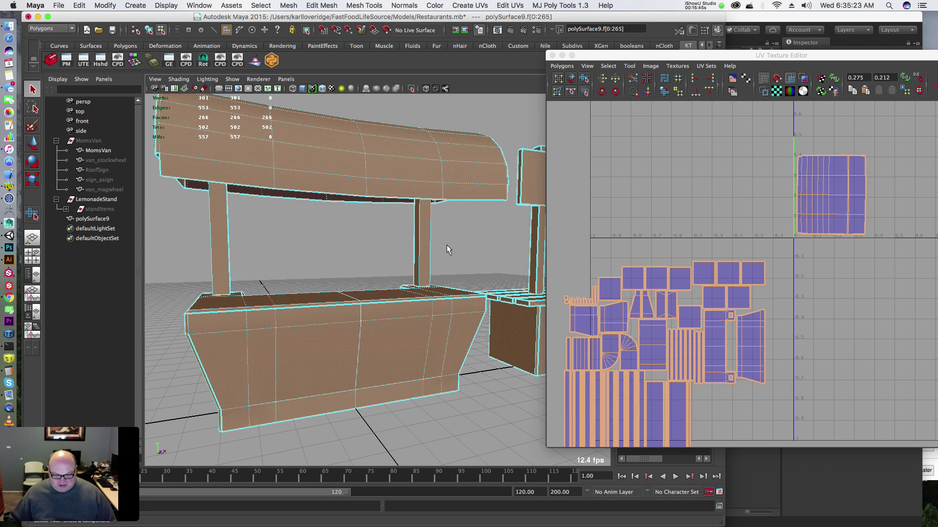
left_click_drag(145, 280, 145, 279)
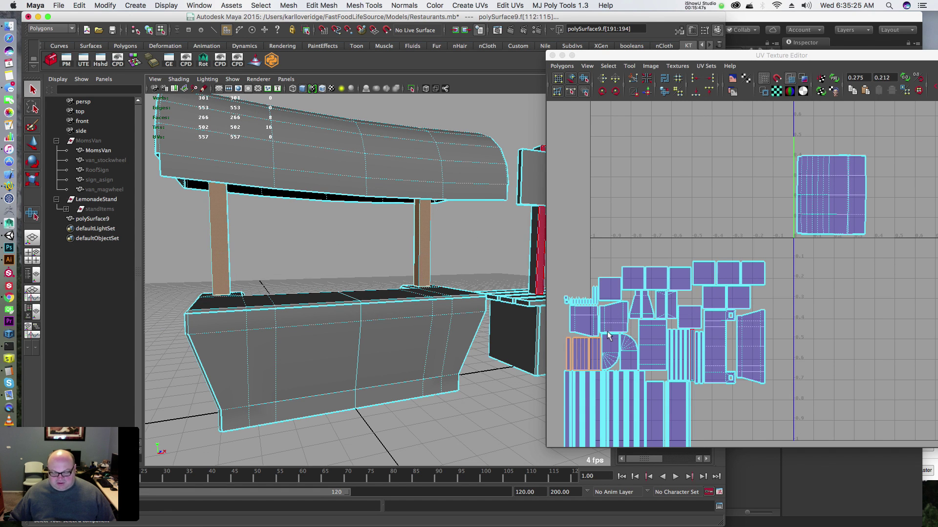
key("super+grave")
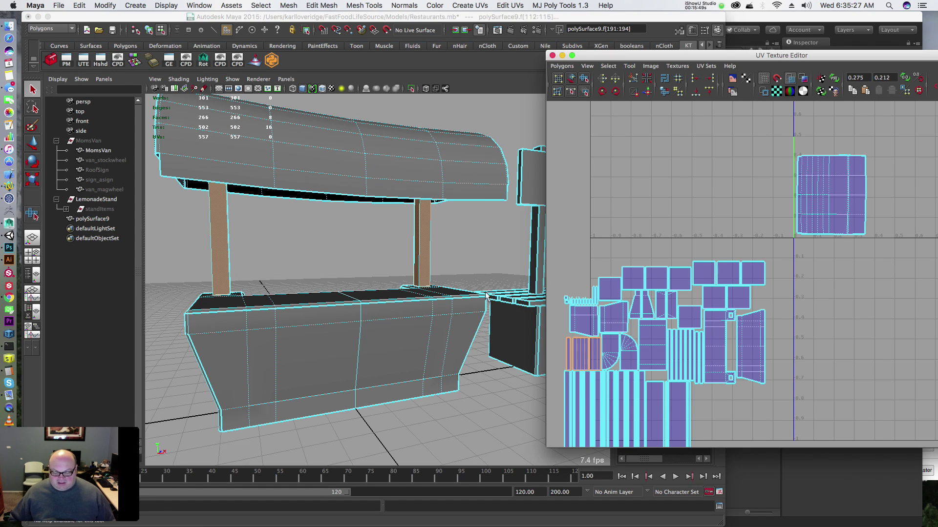
middle_click_drag(590, 347, 609, 315, "alt")
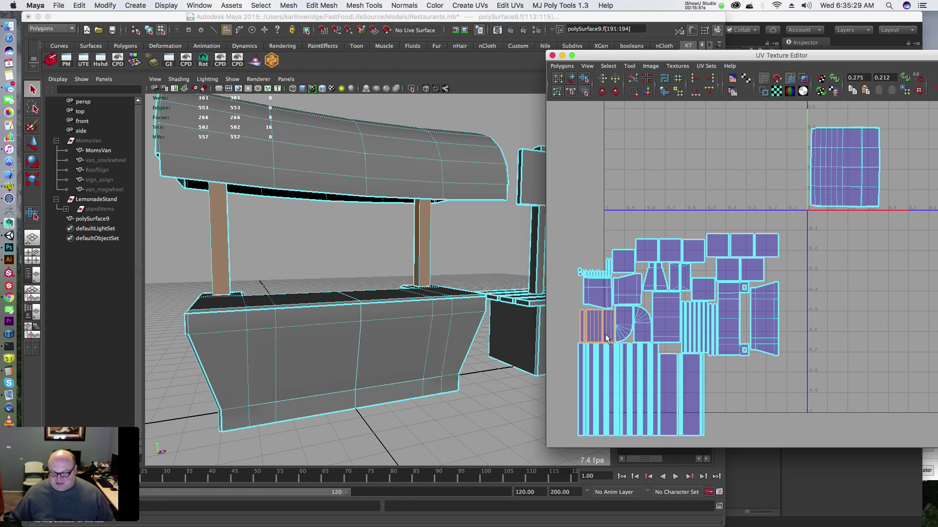
key("w")
left_click_drag(596, 329, 759, 168)
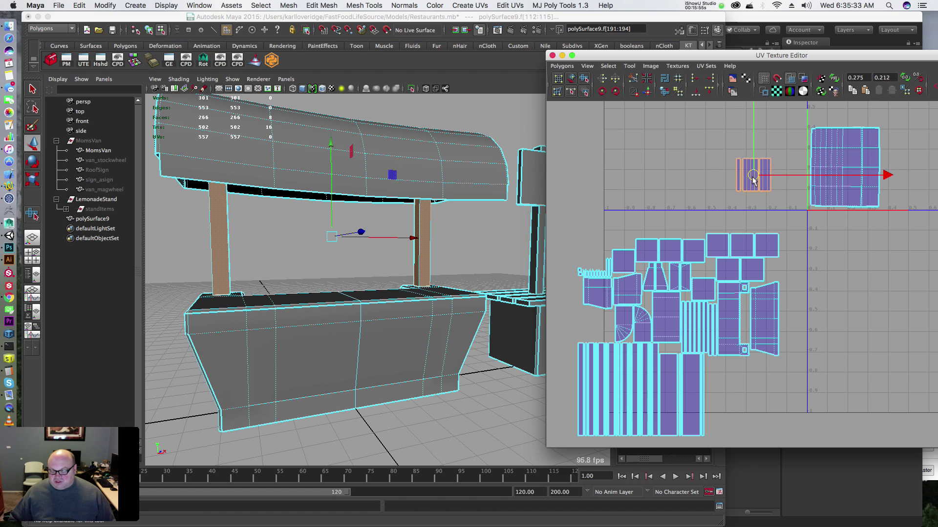
key("z")
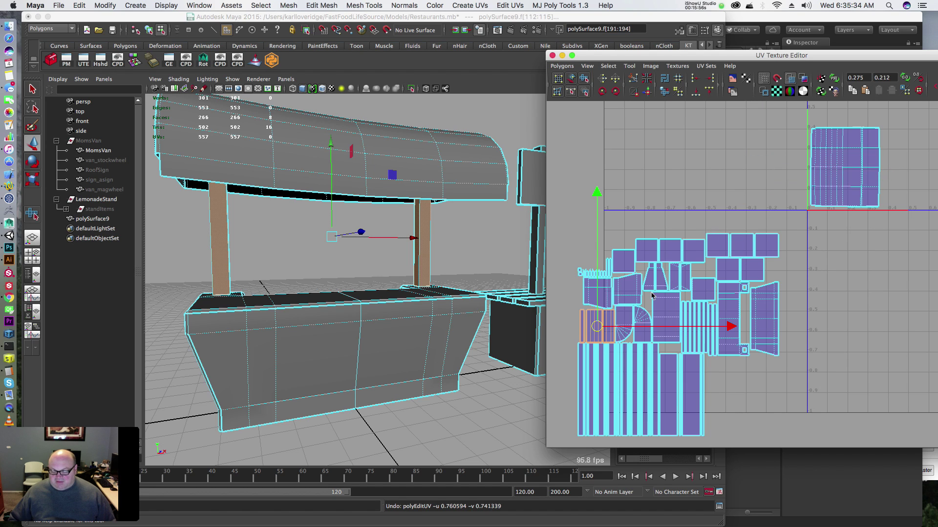
Step: Select the UVs along the upper edge of the roof post strips and expand the selection to their whole shells
left_click(468, 233)
right_click_drag(606, 327, 644, 325)
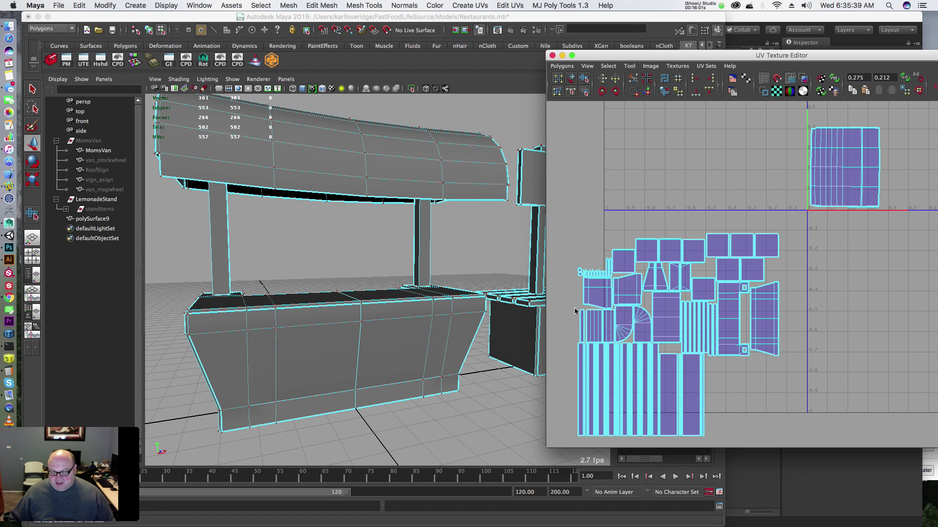
left_click_drag(574, 309, 592, 318)
right_click_drag(592, 306, 625, 303, "alt")
middle_click_drag(626, 303, 717, 244, "alt")
right_click_drag(718, 244, 756, 267, "alt")
middle_click_drag(718, 266, 779, 262, "alt")
right_click_drag(778, 263, 795, 273, "alt")
left_click_drag(557, 248, 636, 222)
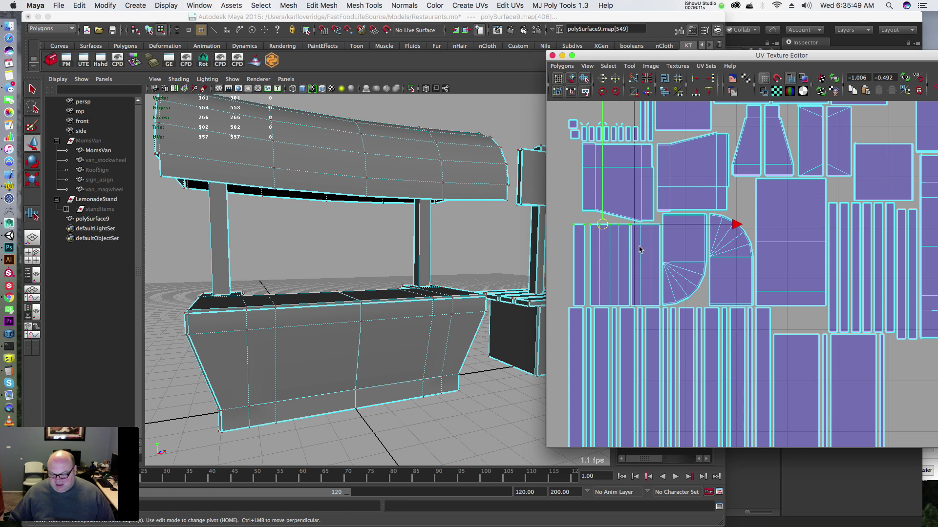
key("shift+f")
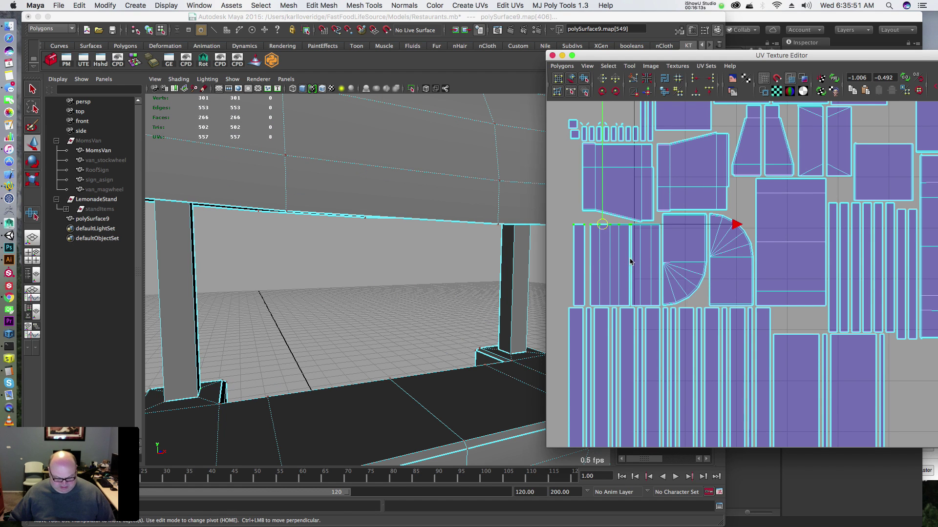
right_click_drag(626, 259, 637, 258, "ctrl")
Step: Move the selected roof post shells out of the crowded layout into the clear area beside the roof shell
scroll(776, 206, "down", 2)
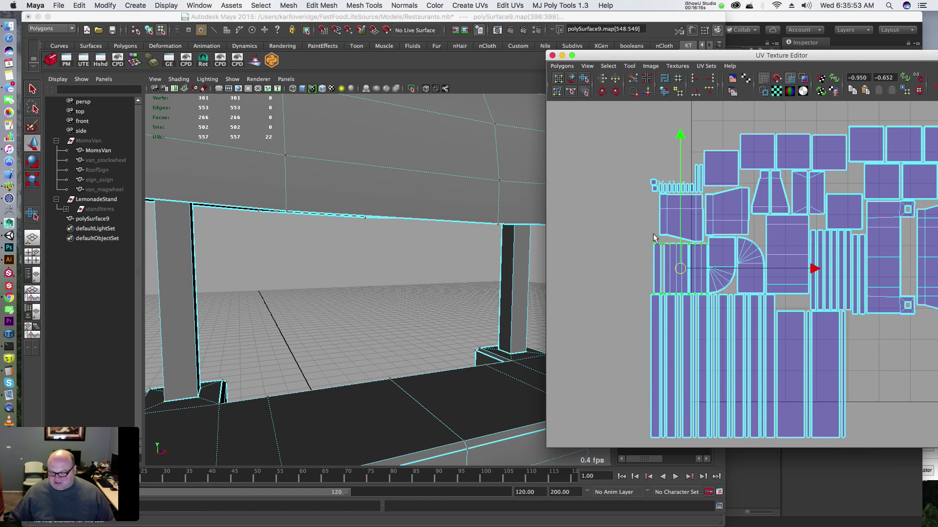
left_click_drag(680, 268, 817, 116)
middle_click_drag(840, 132, 623, 254, "alt")
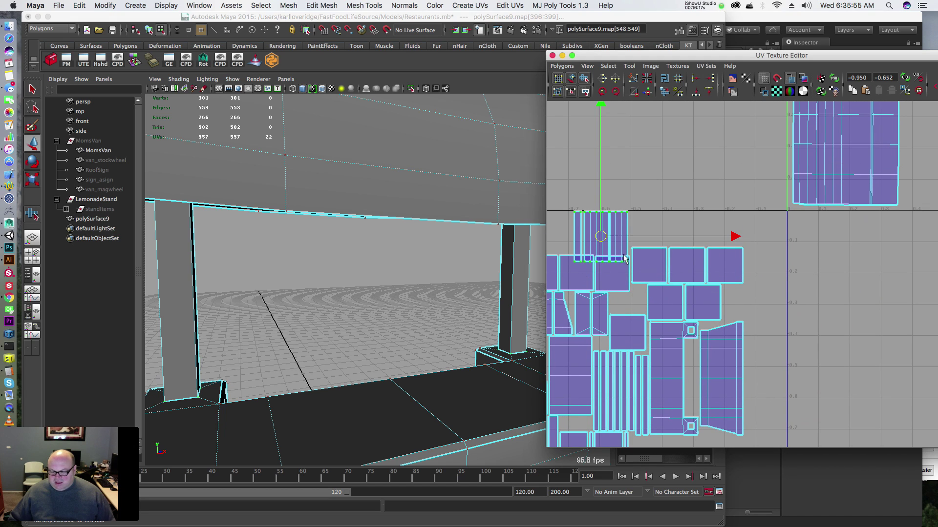
left_click_drag(600, 238, 680, 173)
right_click_drag(680, 174, 726, 191, "alt")
middle_click_drag(707, 171, 728, 205, "alt")
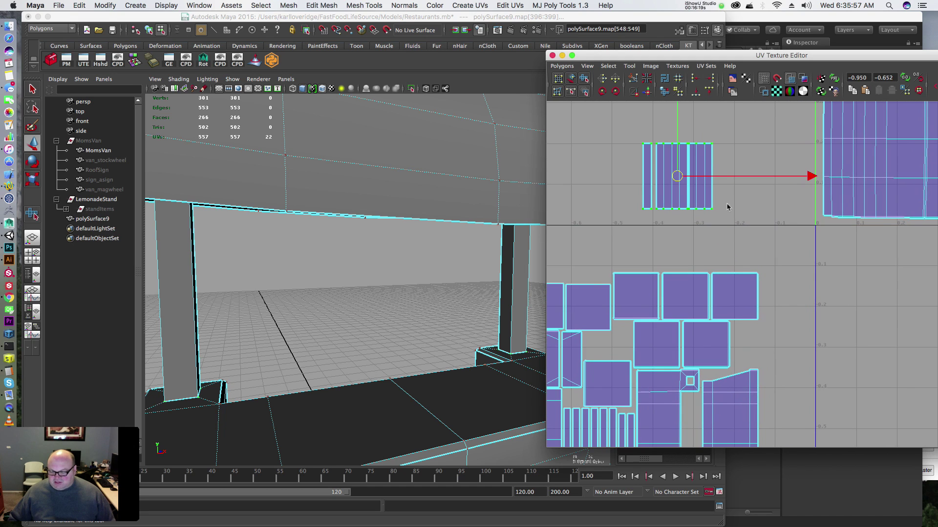
Step: Select the three-strip post shell and move it away from the other post strips
left_click_drag(725, 205, 707, 223)
key("shift+period")
key("shift+period")
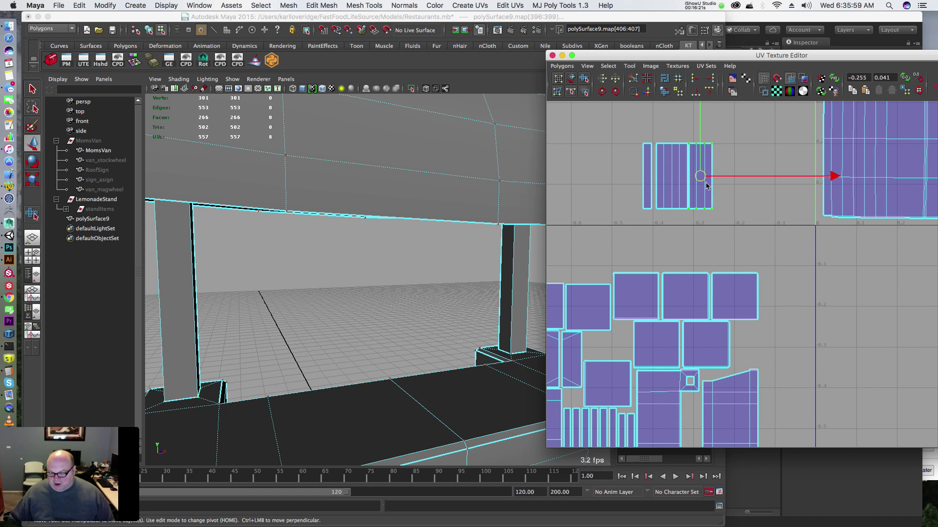
left_click_drag(716, 179, 744, 178)
Step: Join the detached narrow post strip to the separated three-strip shell with Move and Sew along their shared edge
left_click_drag(638, 130, 648, 149)
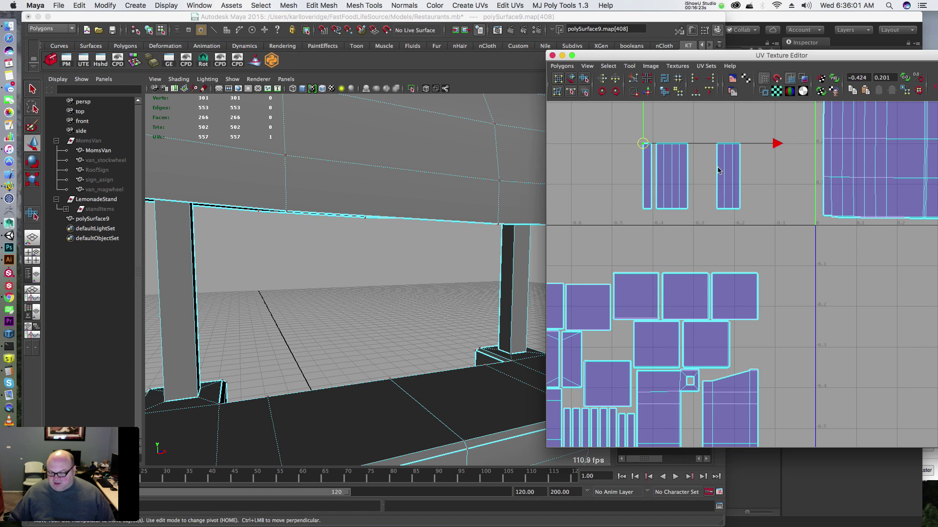
key("F10")
left_click(717, 180)
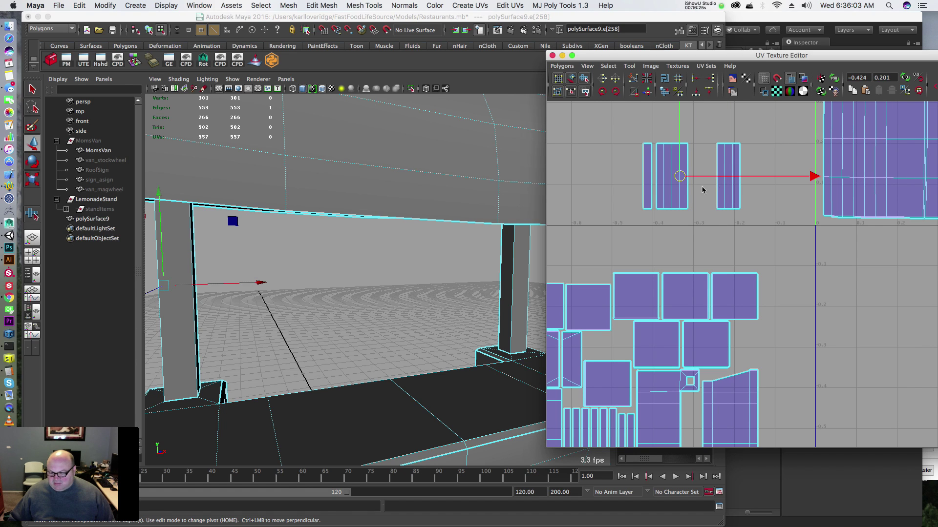
left_click(731, 177)
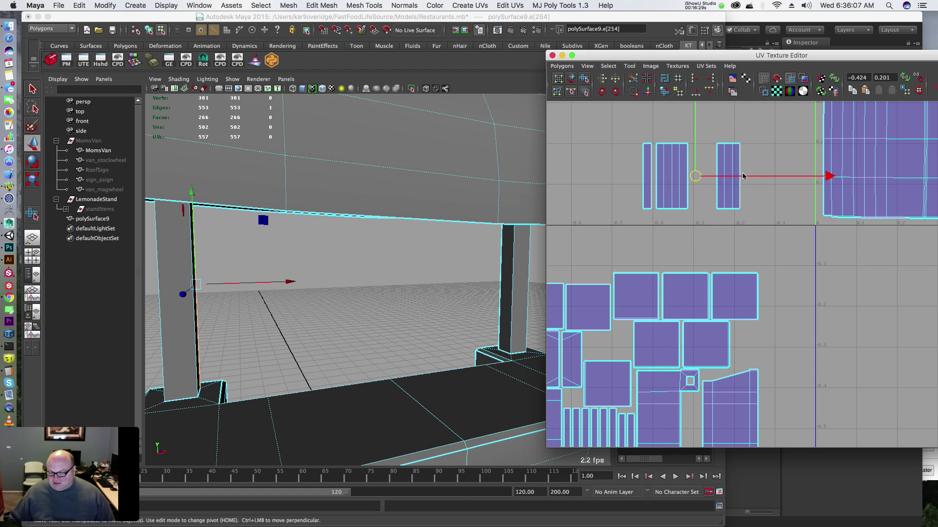
key("g")
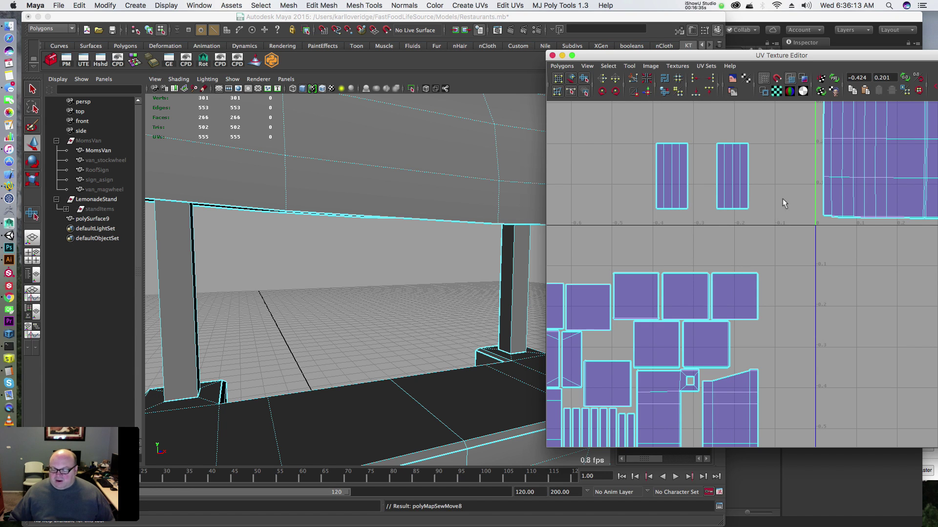
Step: Place both completed post shells beside the roof shell in the positive UV quadrant and close the gap between them
right_click_drag(782, 199, 638, 201, "alt")
middle_click_drag(762, 199, 666, 250, "alt")
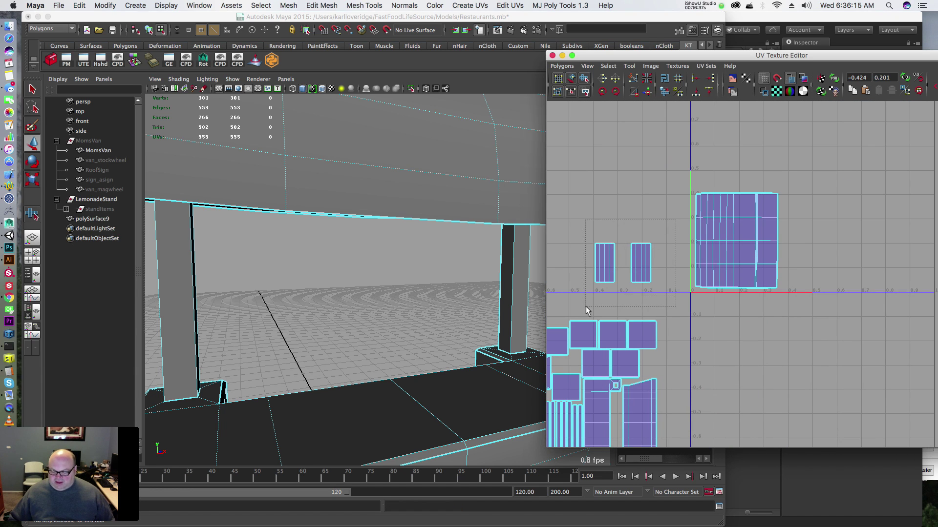
left_click_drag(585, 306, 585, 307)
key("w")
right_click_drag(657, 249, 686, 249)
left_click_drag(674, 228, 576, 313)
left_click_drag(622, 264, 808, 267)
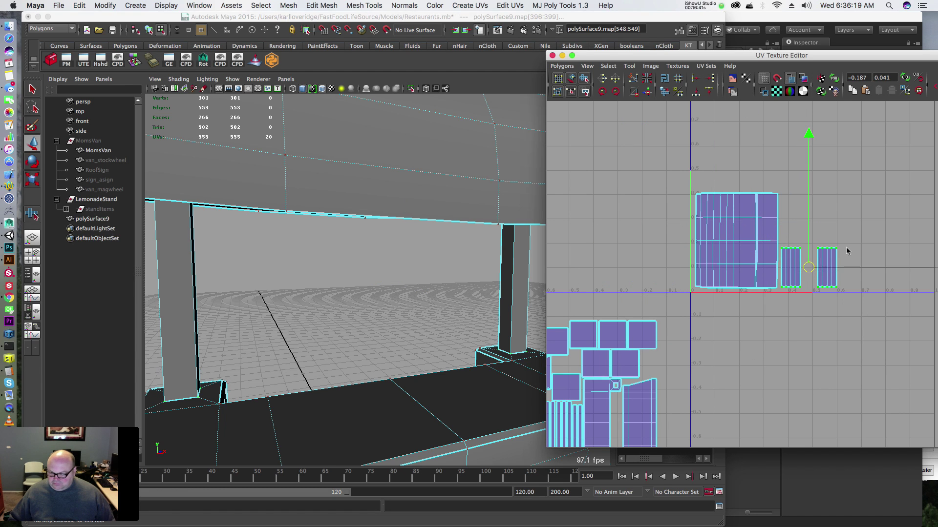
left_click_drag(816, 306, 816, 306)
left_click_drag(848, 268, 836, 276)
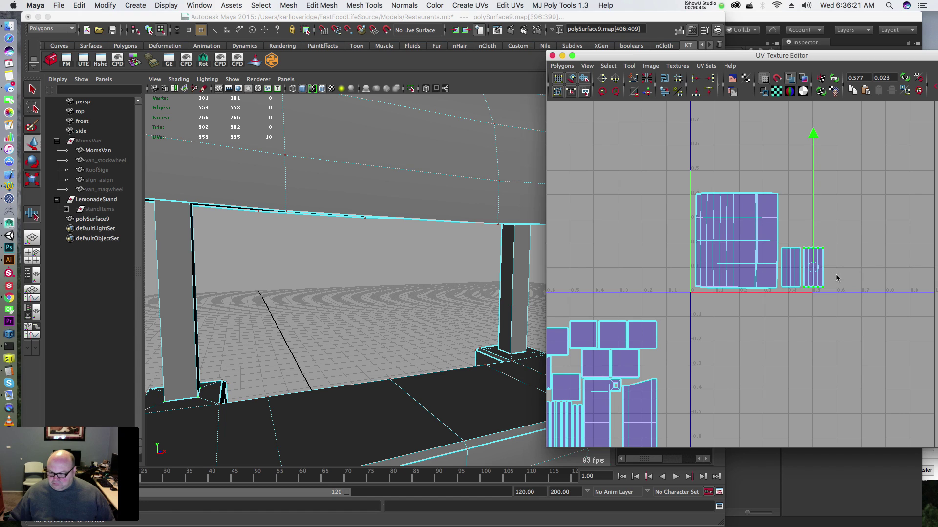
Step: Display the texture on the model and examine the stand's roof, posts and counter from several angles
middle_click_drag(655, 346, 744, 237, "alt")
right_click_drag(356, 248, 291, 242, "alt")
left_click_drag(291, 242, 361, 257, "alt")
key("6")
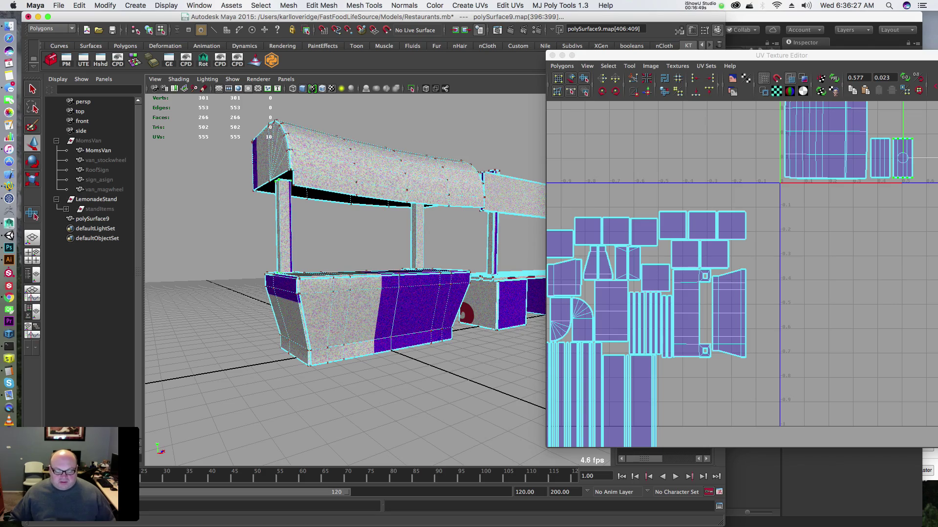
left_click_drag(417, 211, 380, 234, "alt")
right_click_drag(361, 232, 358, 219, "alt")
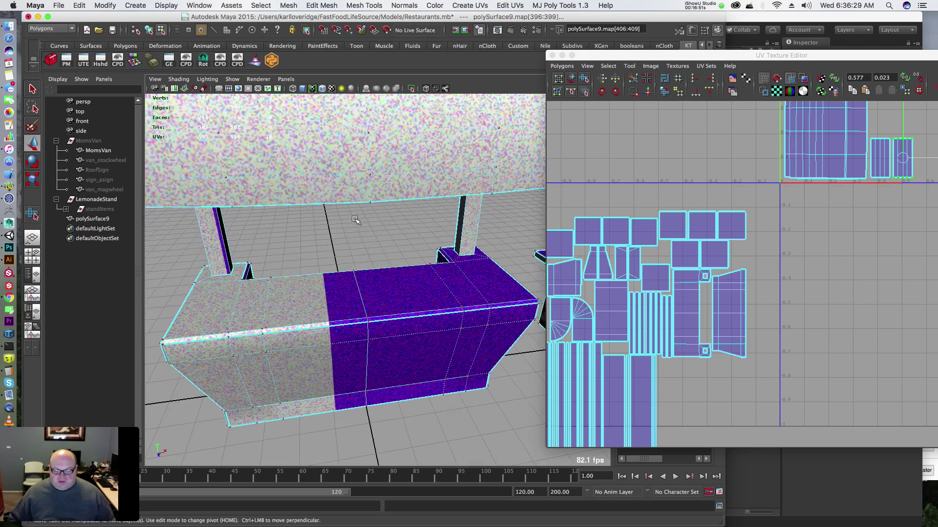
left_click_drag(358, 220, 406, 220, "alt")
middle_click_drag(406, 220, 374, 229, "alt")
left_click_drag(374, 229, 407, 215, "alt")
left_click_drag(373, 282, 382, 202, "alt")
Step: Select three consecutive edges along the seam beneath the counter's front lip
scroll(383, 197, "up", 3)
right_click_drag(260, 290, 279, 263)
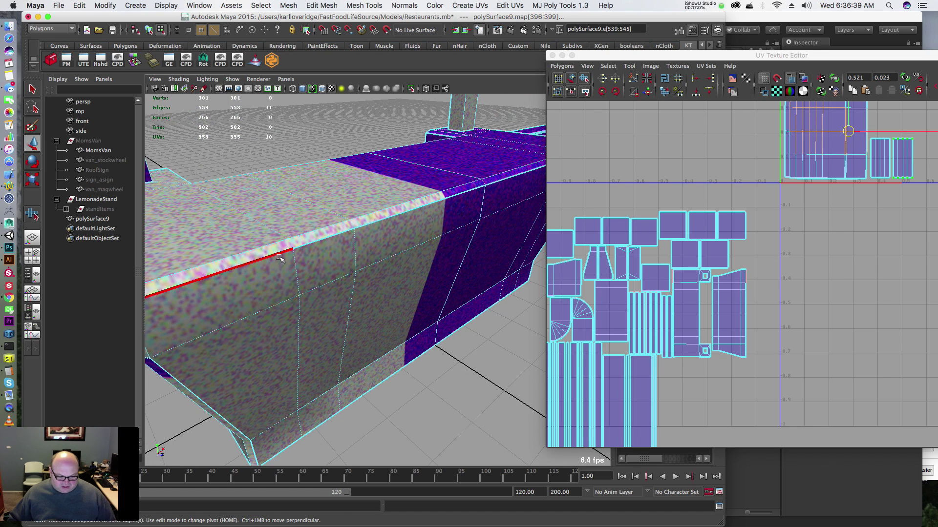
left_click(279, 256)
key("q")
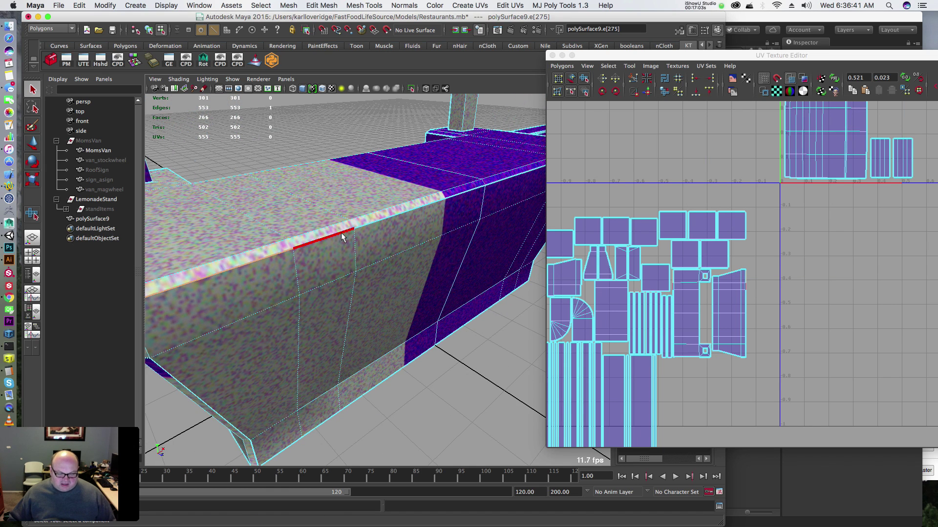
left_click(341, 233, "shift")
left_click(404, 213, "shift")
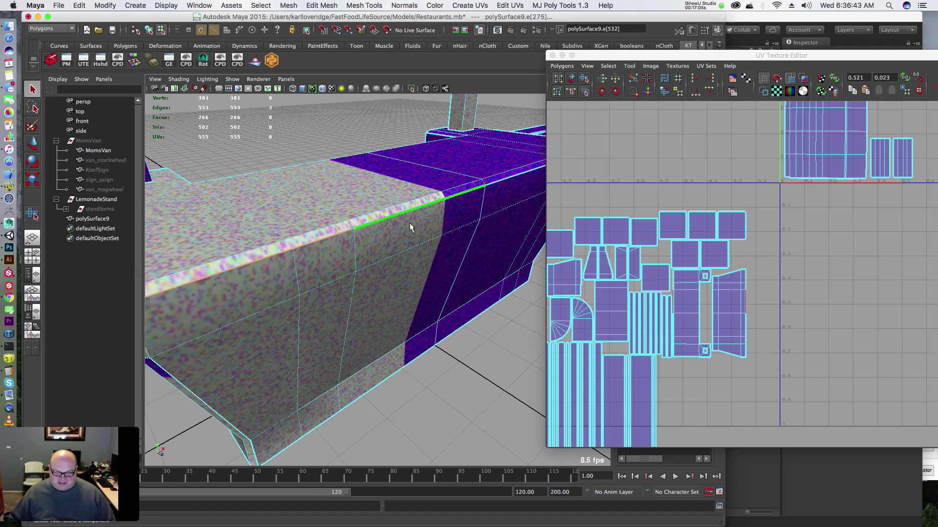
Step: Switch to wireframe display and add the remaining edges along the counter's front seam to the selection
key("4")
left_click_drag(441, 223, 370, 244, "alt")
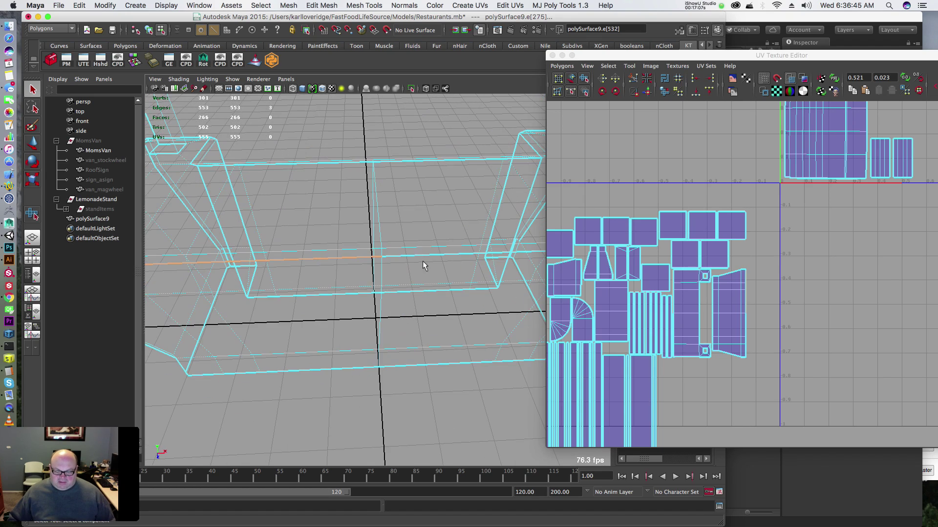
left_click(424, 258, "shift")
middle_click_drag(461, 253, 384, 259, "alt")
mouse_move(385, 258)
left_mouse_down("alt")
mouse_move(328, 265)
mouse_move(326, 216)
mouse_move(373, 254)
left_mouse_up("alt")
left_click(346, 265, "shift")
left_click(355, 272, "shift")
right_click_drag(385, 243, 473, 182, "alt")
left_click(461, 184, "shift")
Step: Complete the front seam selection at the counter's end and join the front and top shells with Move and Sew
left_click_drag(366, 222, 392, 205, "alt")
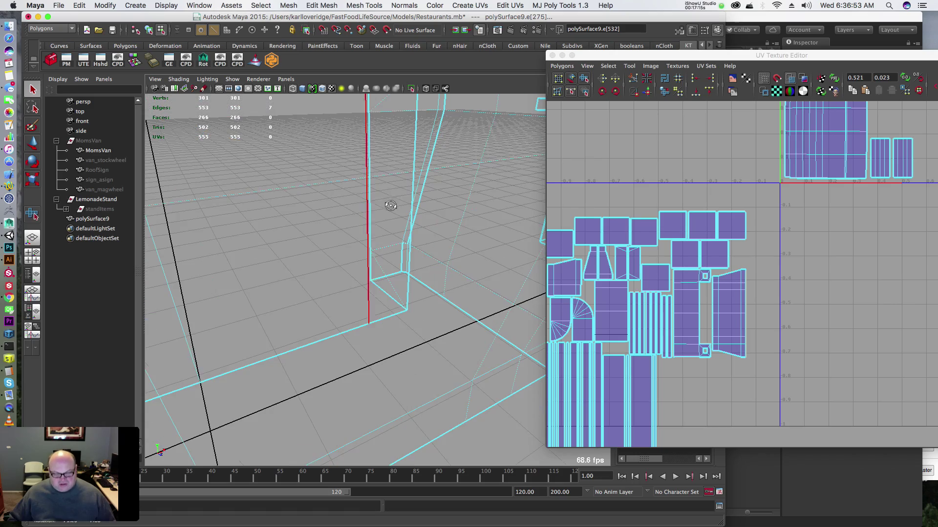
middle_click_drag(247, 213, 285, 214, "alt")
right_click_drag(285, 213, 171, 211, "alt")
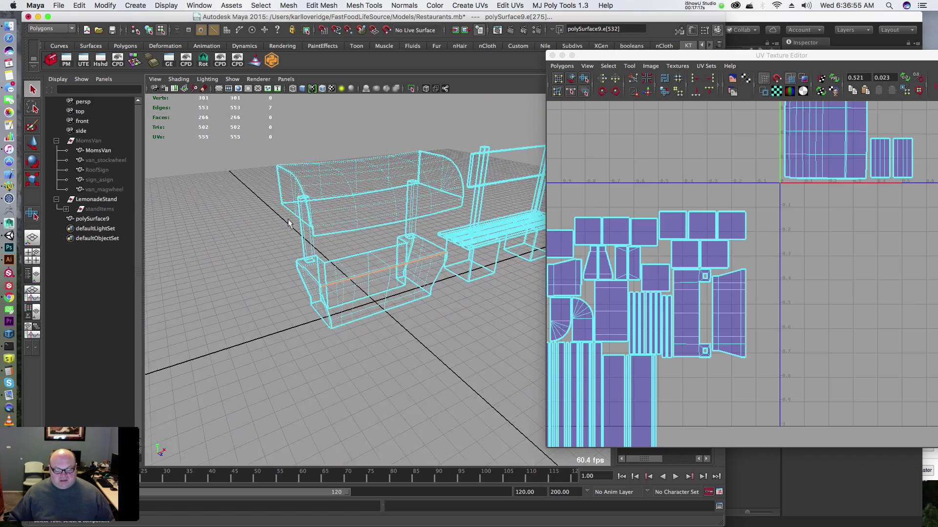
left_click_drag(279, 234, 339, 234, "alt")
right_click_drag(338, 234, 477, 281, "alt")
middle_click_drag(384, 299, 402, 253, "alt")
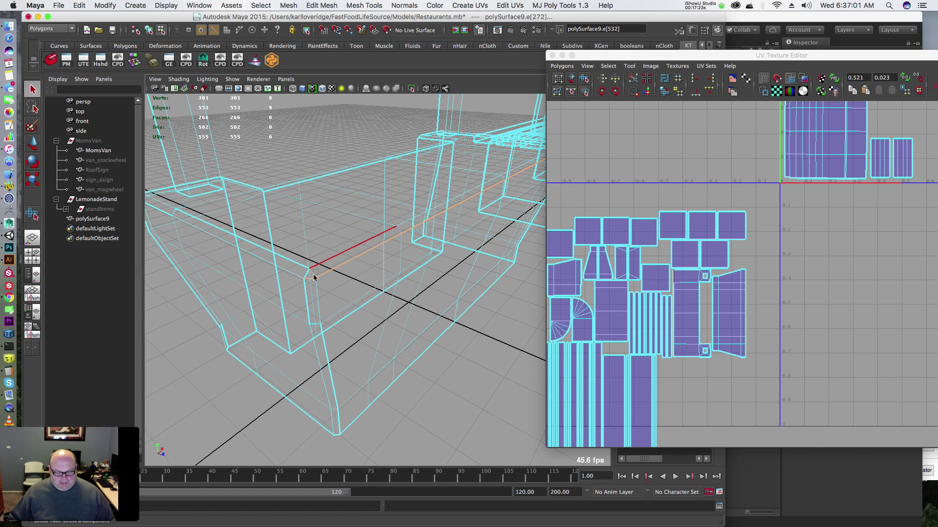
key("g")
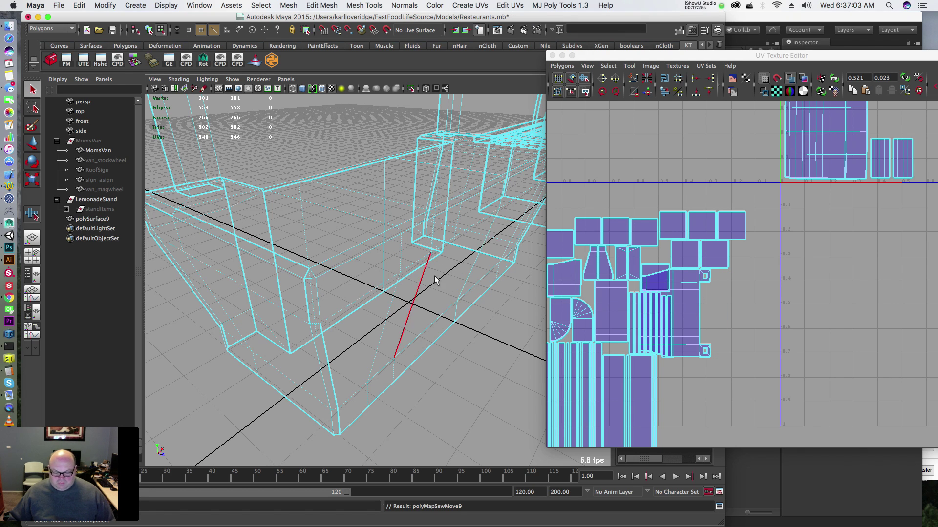
Step: Select the joined counter shell's UVs and move the shell to the empty area below the roof shell
double_click(317, 280)
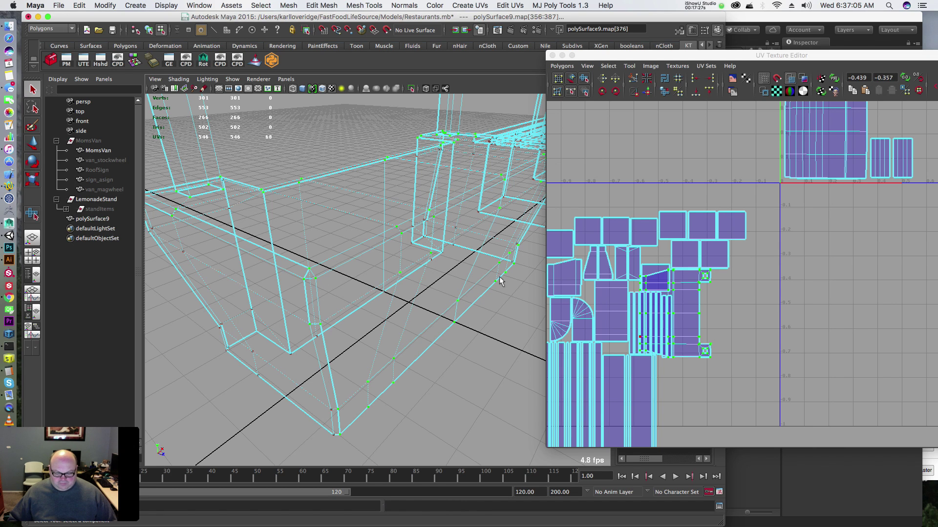
key("w")
left_click_drag(675, 315, 836, 275)
Step: Select the short lip edge and the adjoining vertical edge at the counter's front corner and cut the UVs along them
left_click_drag(342, 273, 391, 228, "alt")
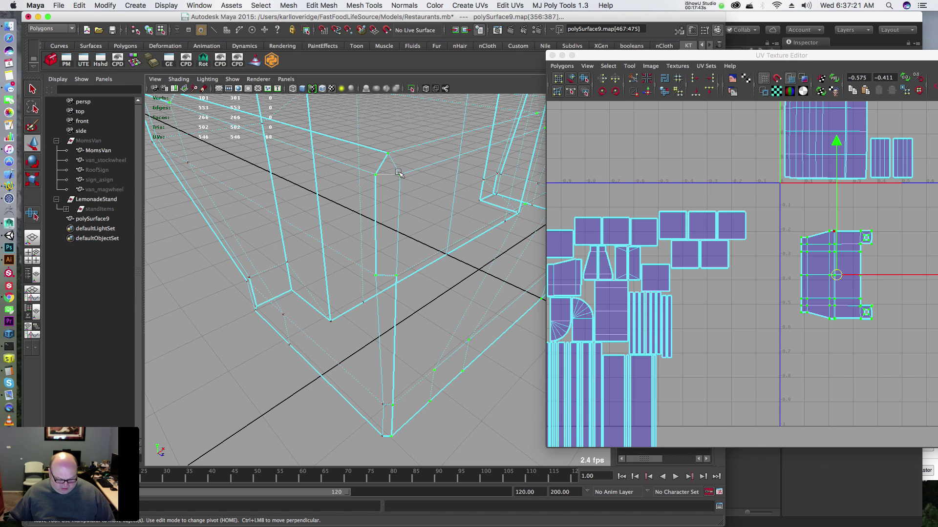
key("F10")
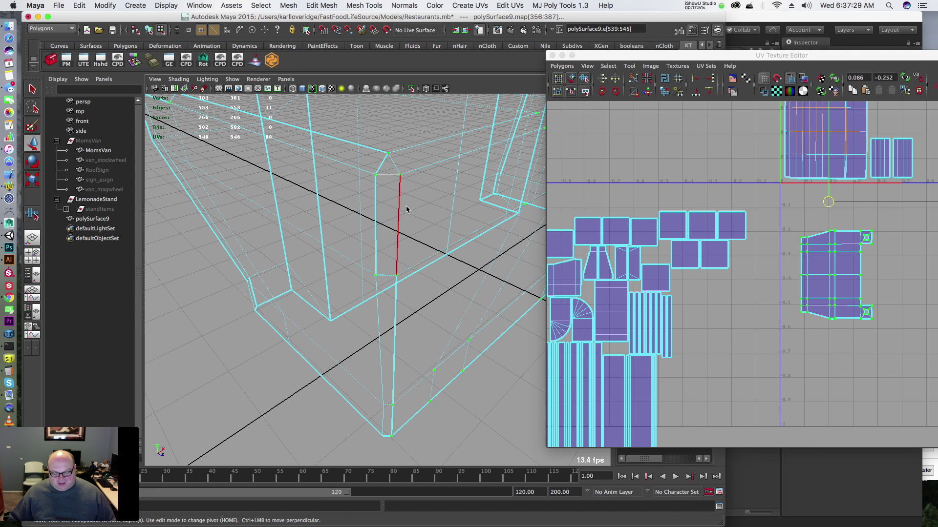
left_click_drag(393, 190, 388, 182, "alt")
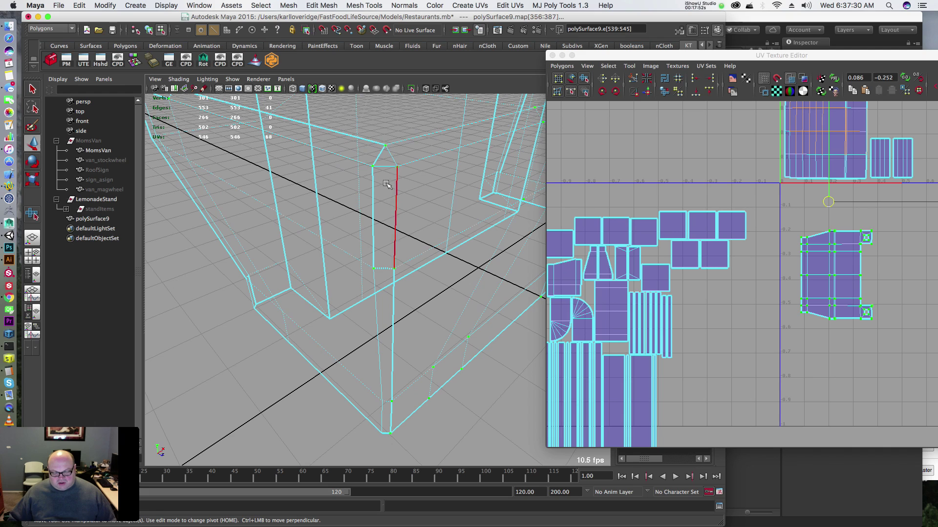
left_click(393, 159)
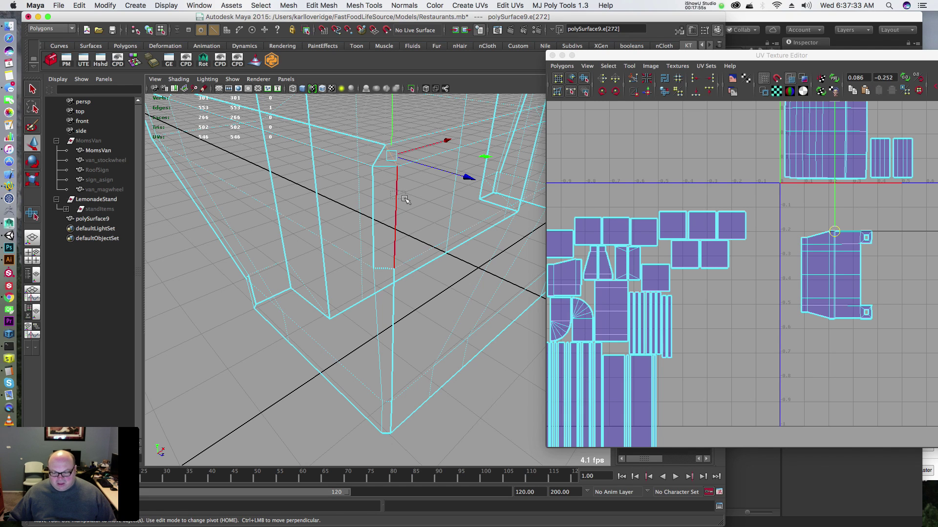
left_click(405, 199, "shift")
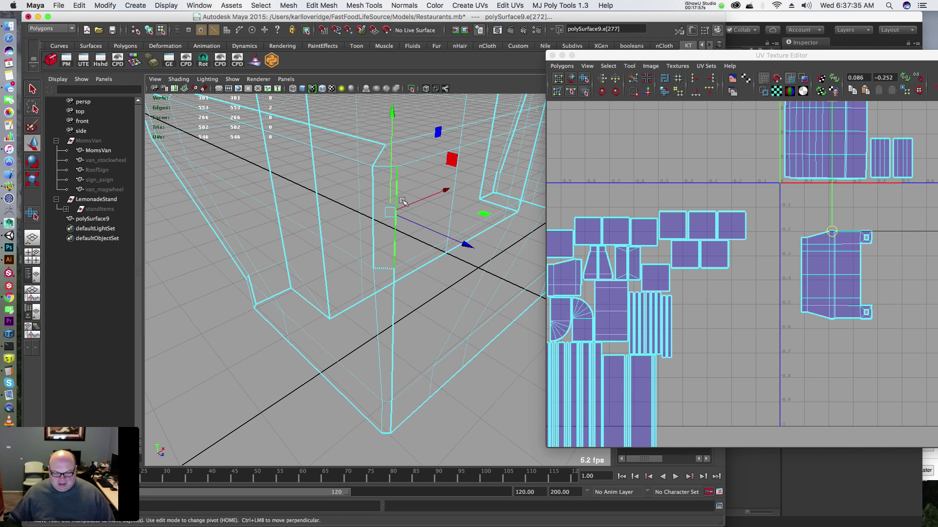
key("g")
key("z")
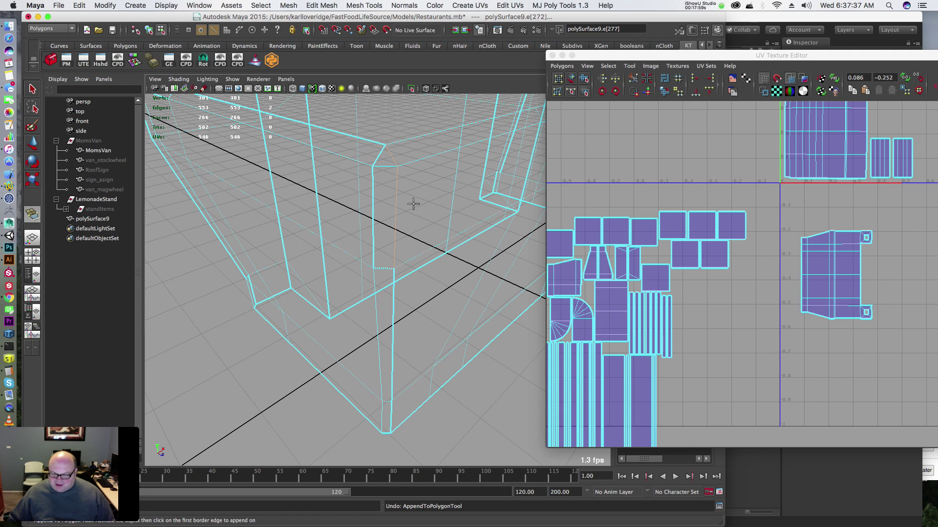
left_click(633, 80)
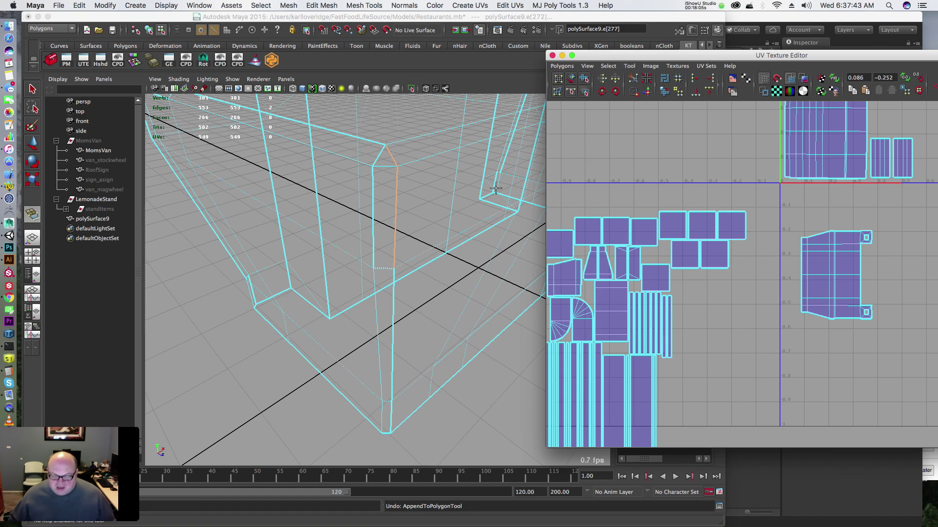
Step: Select the short lip edge and the adjoining vertical edge at the counter's opposite front corner and cut the UVs along them
left_click_drag(436, 230, 376, 215, "alt")
key("q")
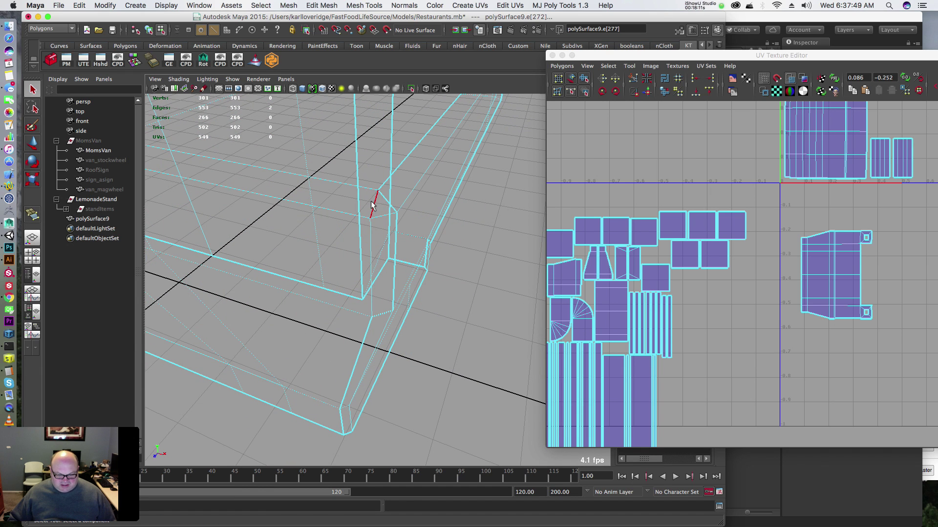
left_click(375, 234)
left_click_drag(368, 240, 368, 241, "shift")
left_click(634, 78)
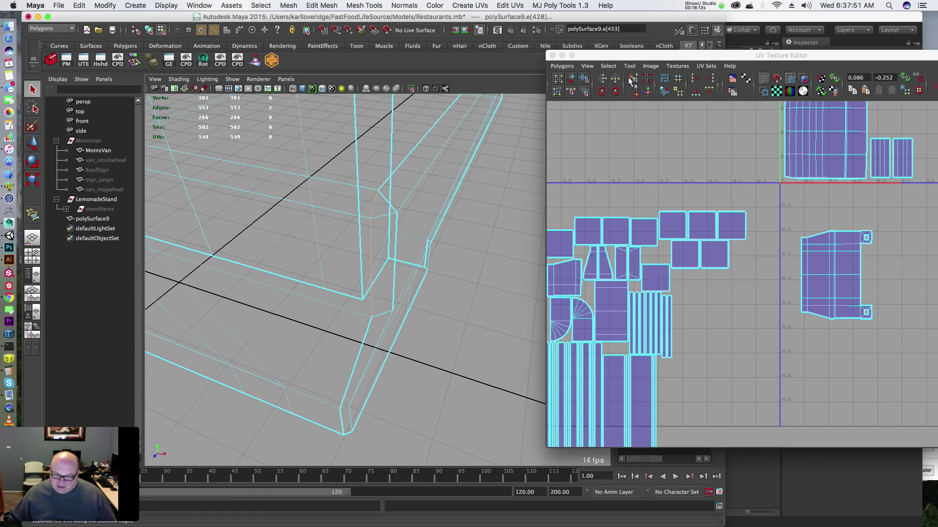
Step: Sew the narrow corner strip to the counter's end panel along its slanted lip edge, outer vertical edge and short lower edge
left_click(426, 231)
left_click_drag(426, 233, 327, 205, "alt")
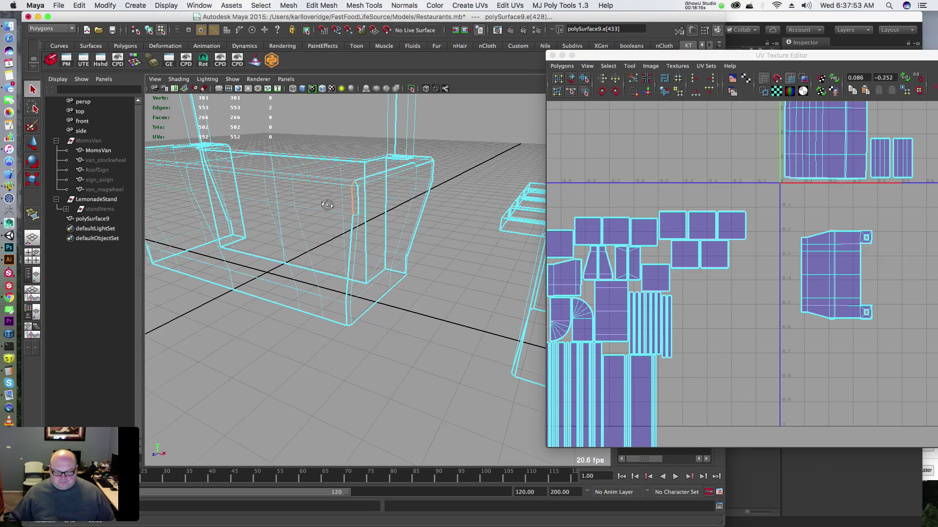
right_click_drag(331, 199, 381, 195, "alt")
middle_click_drag(364, 194, 369, 213, "alt")
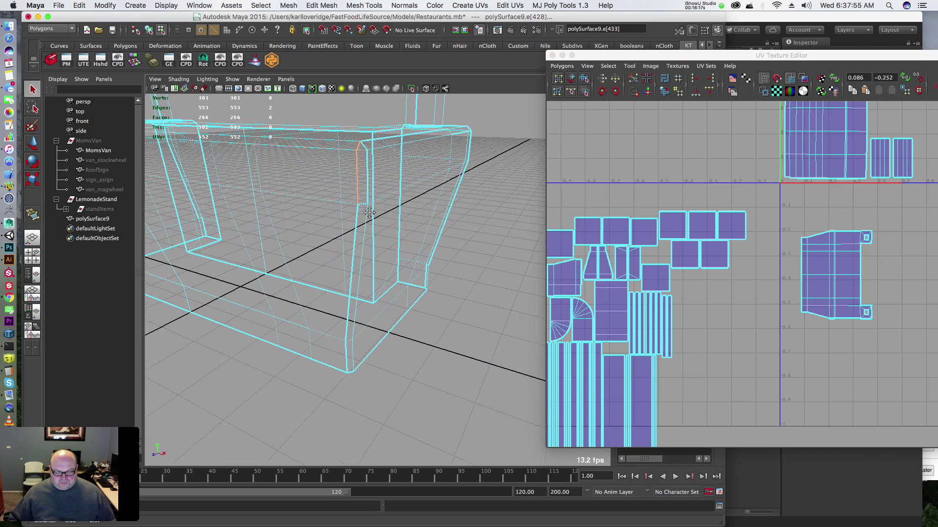
mouse_move(362, 187)
left_mouse_down("alt")
mouse_move(359, 207)
mouse_move(357, 198)
left_mouse_up("alt")
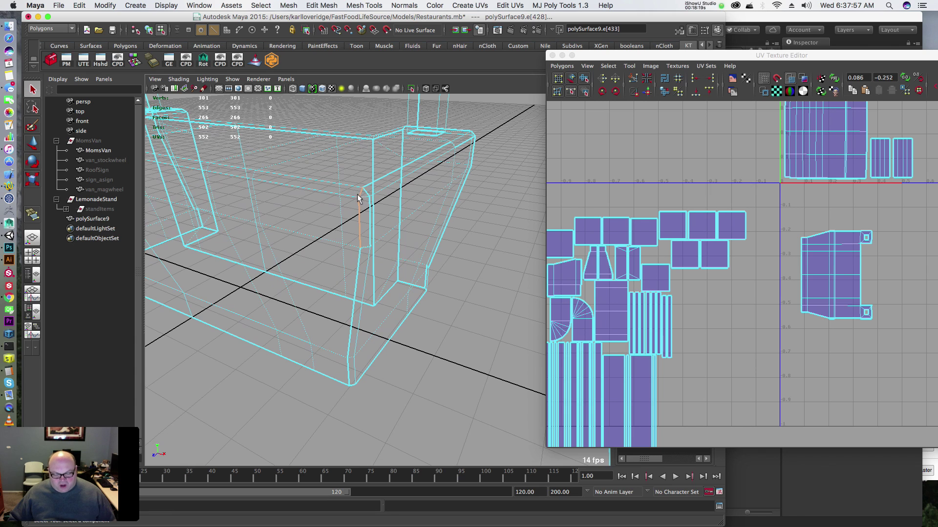
mouse_move(364, 195)
right_mouse_down("alt")
mouse_move(352, 184)
mouse_move(370, 187)
right_mouse_up("alt")
key("5")
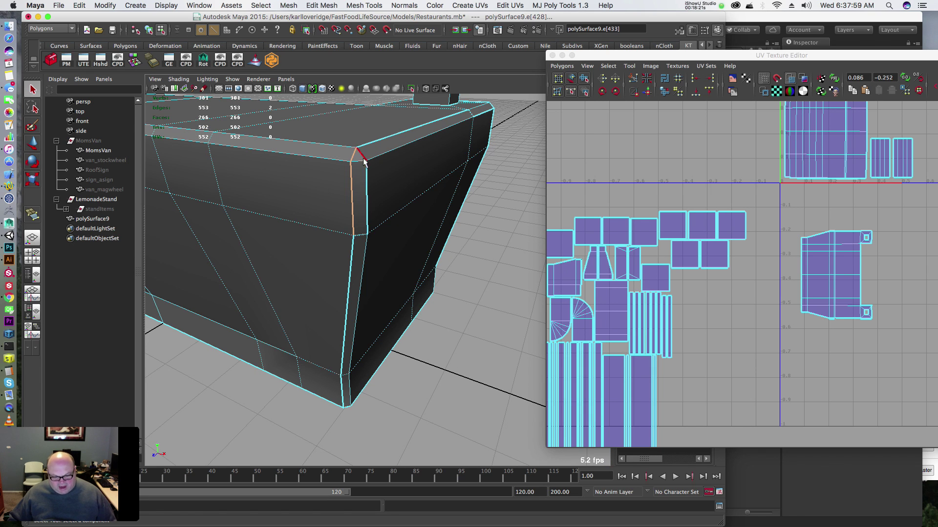
left_click(370, 182)
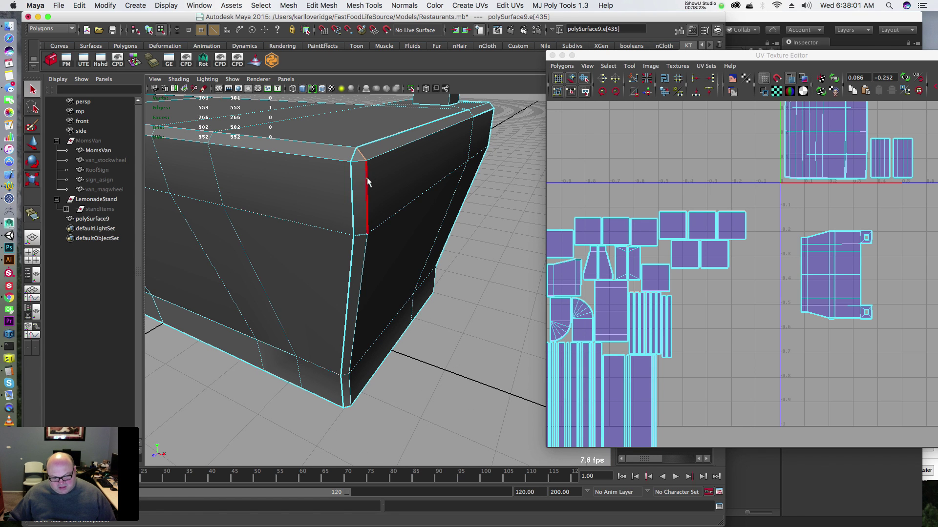
left_click(368, 180, "shift")
left_click(362, 235, "shift")
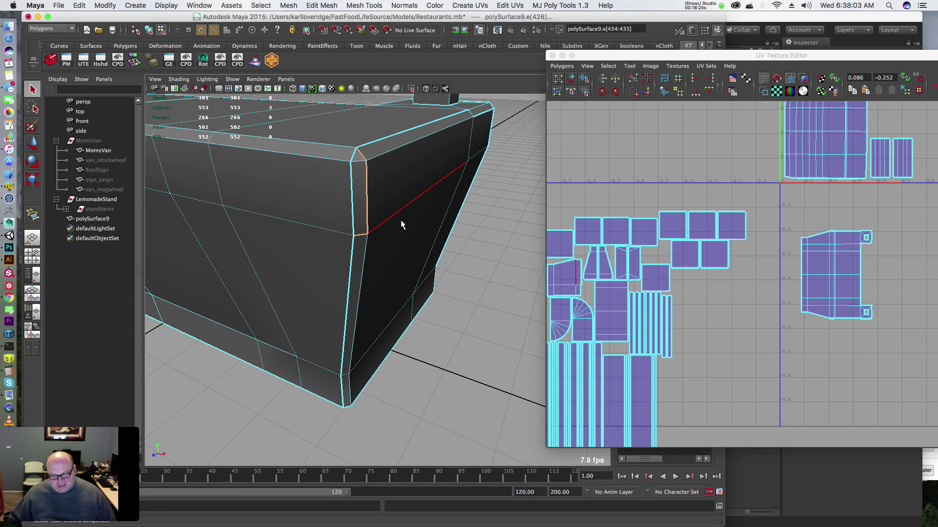
key("g")
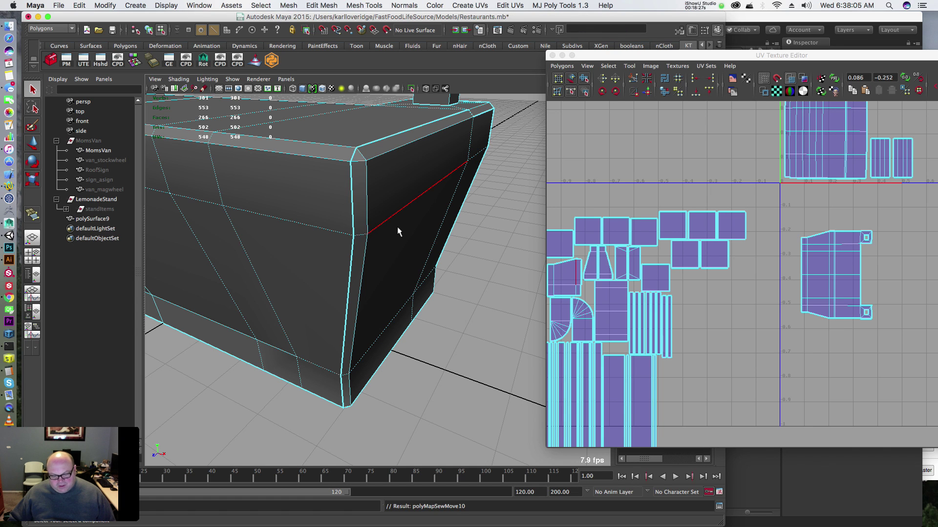
Step: Sew the matching strip at the other front corner to its end panel along the lip, vertical and short lower edges
double_click(315, 226)
left_click_drag(315, 226, 396, 188, "alt")
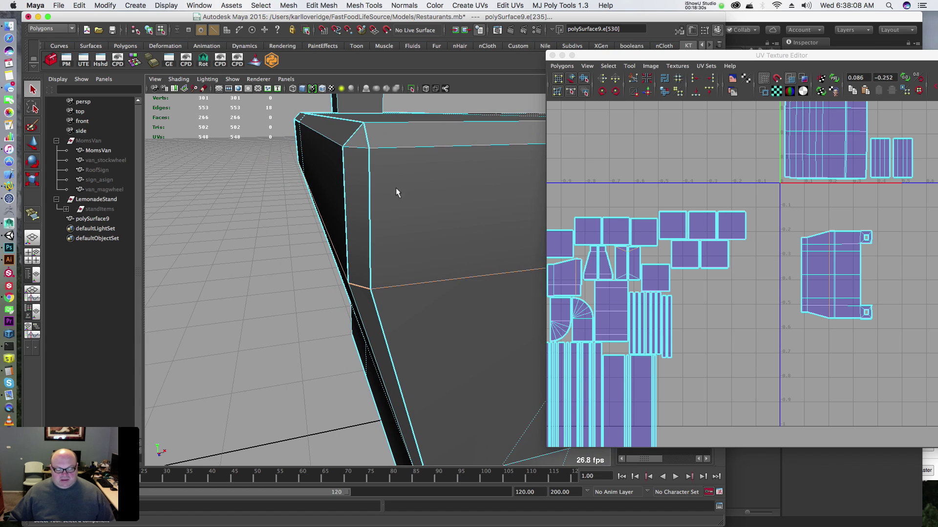
left_click(353, 135)
left_click(342, 181, "shift")
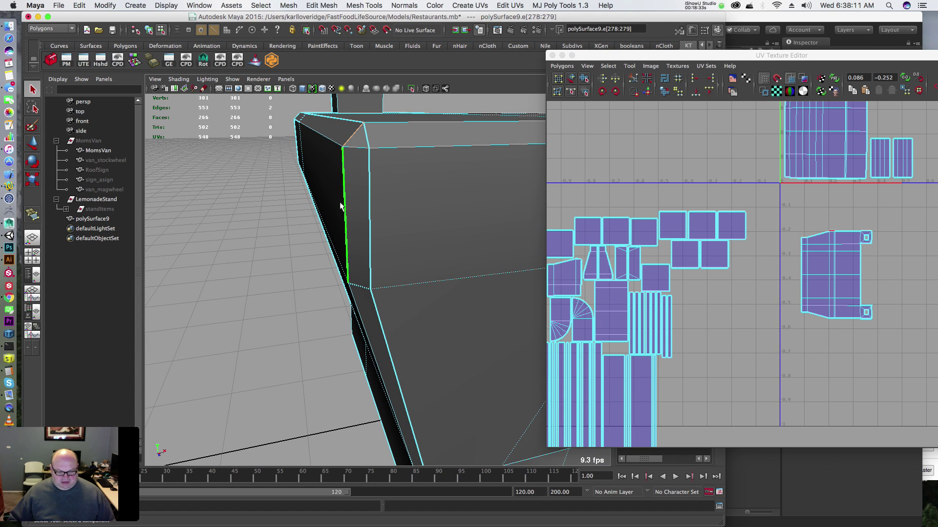
left_click(357, 286, "shift")
key("g")
Step: Select the countertop's inner lip edge beside the post at this end and cut the UVs along it
left_click_drag(381, 215, 398, 201, "alt")
scroll(356, 198, "up", 5)
double_click(358, 201)
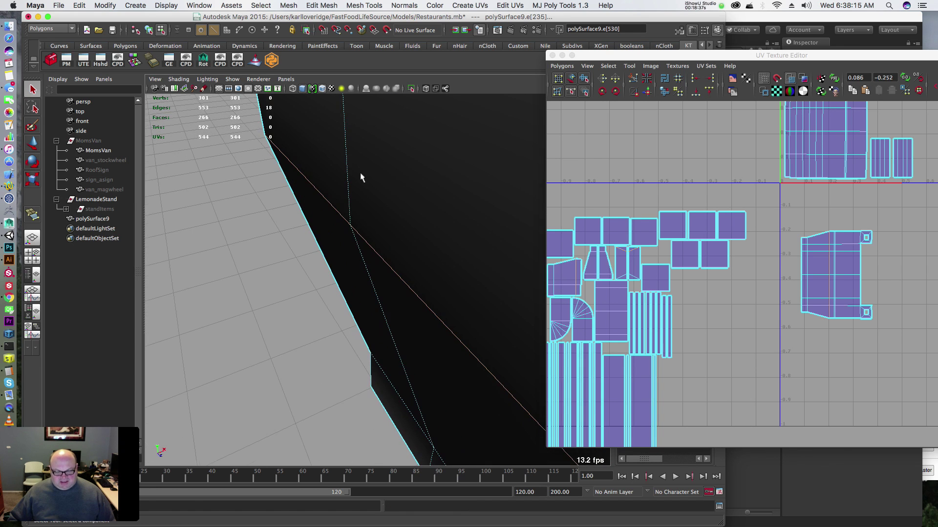
left_click_drag(360, 178, 323, 221, "alt")
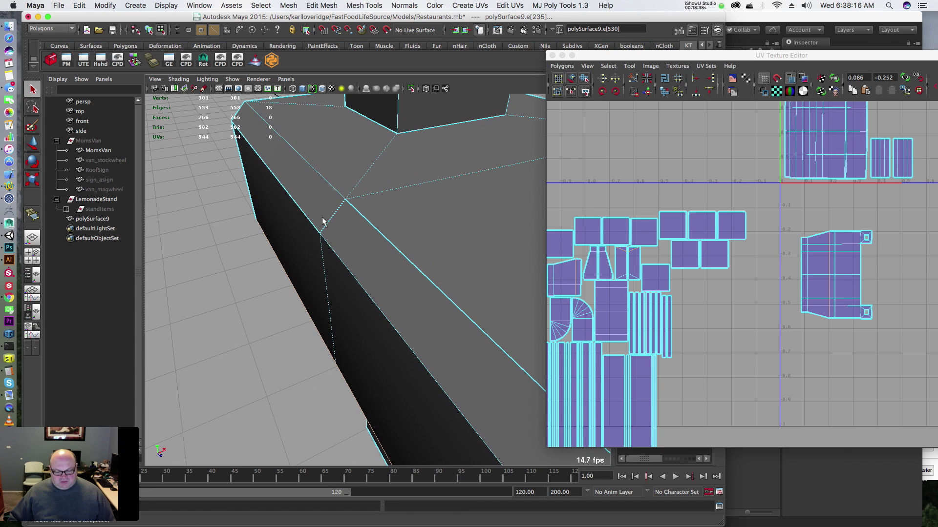
left_click(326, 188)
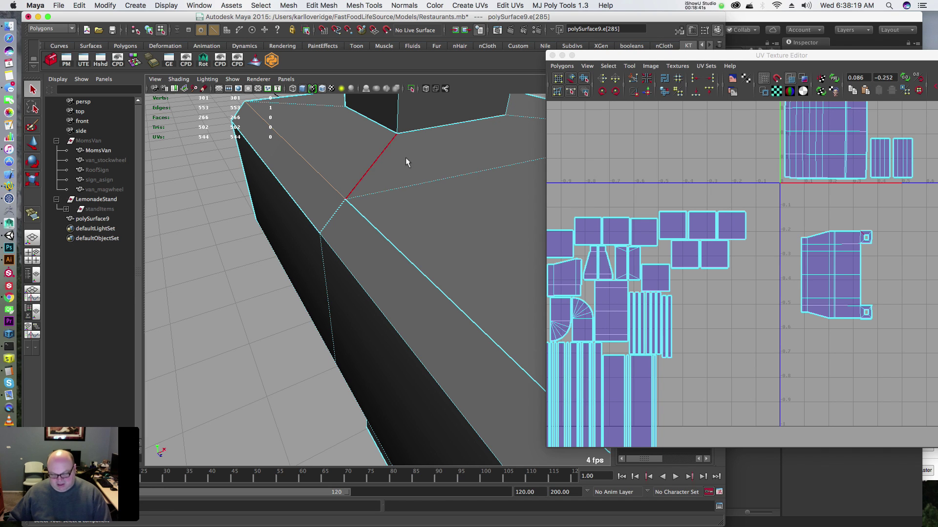
left_click(632, 80)
left_click(630, 79)
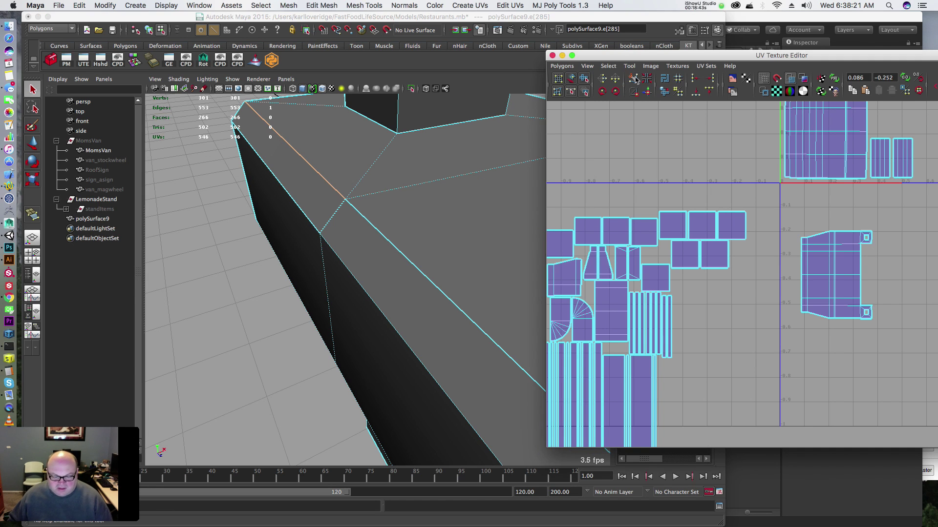
Step: Select the lip's outer edge beside the post and the short cross edge next to it, and join them with Move and Sew
left_click_drag(418, 215, 367, 180, "alt")
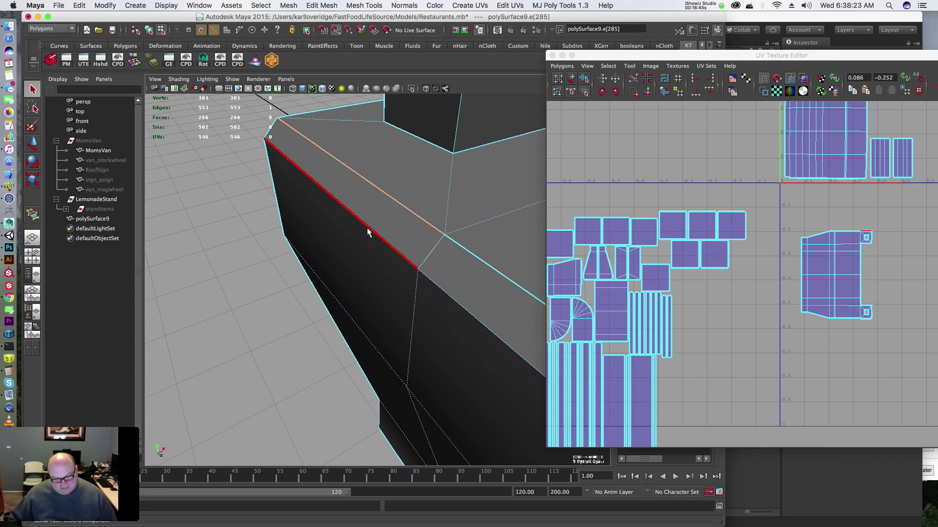
left_click(367, 232)
left_click(430, 254, "shift")
key("z")
key("z")
key("z")
key("z")
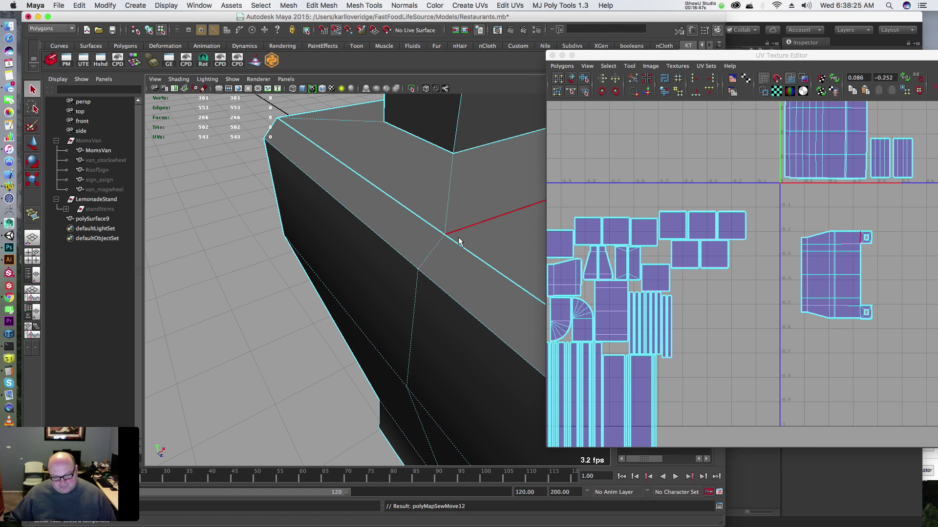
Step: Select both inner lip edges along this end of the countertop and join the end panel to the top shell with Move and Sew
left_click_drag(458, 236, 402, 192, "alt")
right_click_drag(403, 192, 328, 220, "alt")
left_click_drag(328, 219, 333, 186, "alt")
middle_click_drag(421, 188, 332, 183, "alt")
right_click_drag(332, 182, 447, 189, "alt")
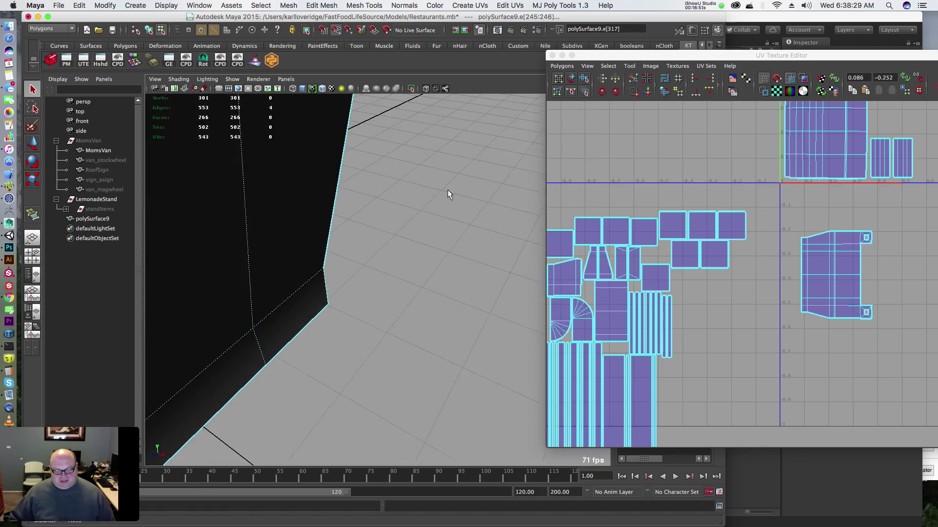
middle_click_drag(369, 147, 421, 247, "alt")
right_click_drag(434, 228, 268, 227, "alt")
left_click_drag(313, 216, 363, 196, "alt")
right_click_drag(363, 197, 394, 195, "alt")
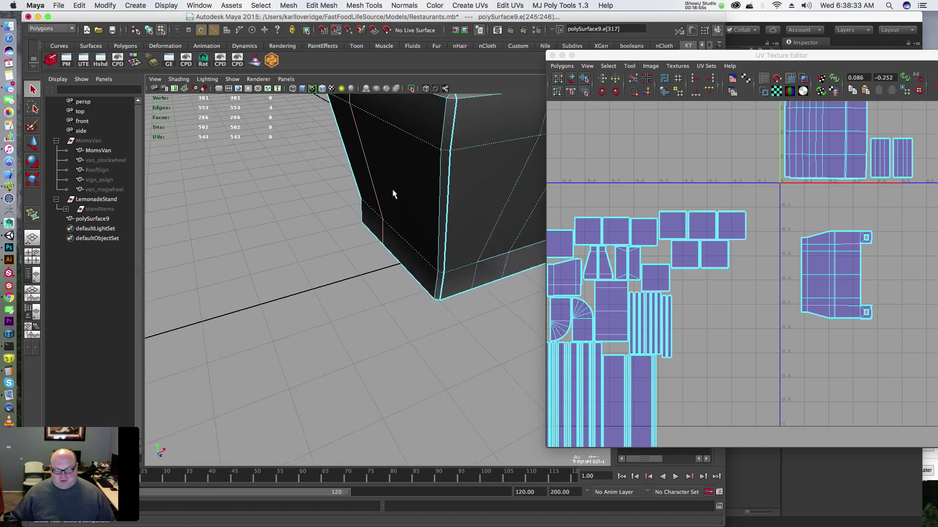
left_click_drag(393, 194, 394, 202, "alt")
left_click_drag(393, 142, 386, 162, "alt")
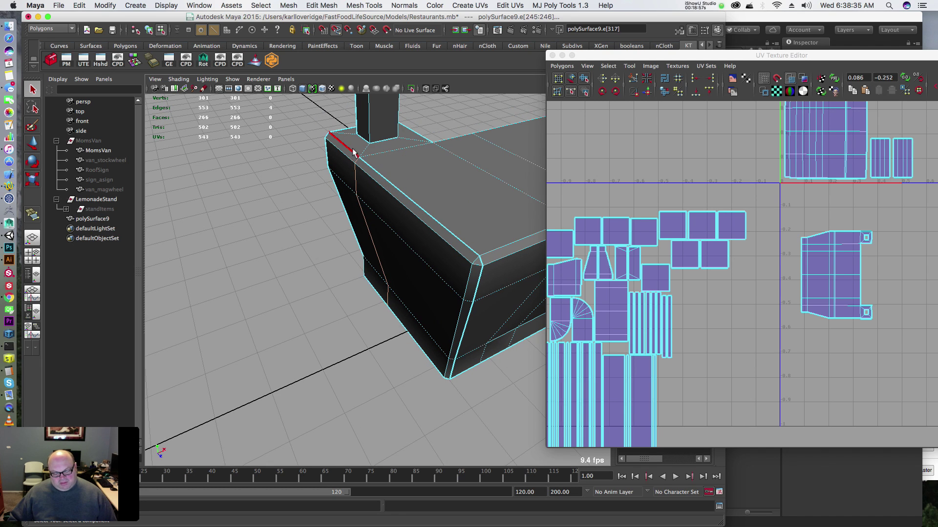
left_click(415, 180)
left_click(348, 147)
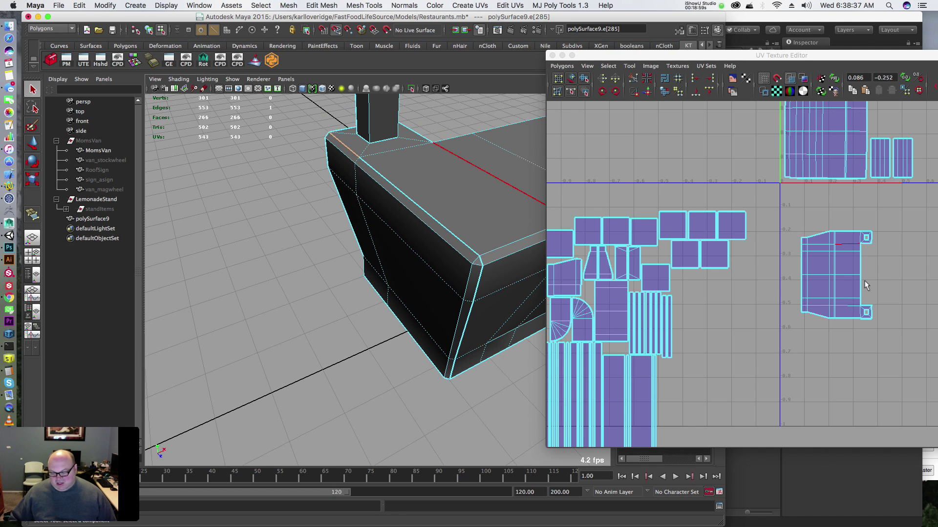
left_click(404, 197, "shift")
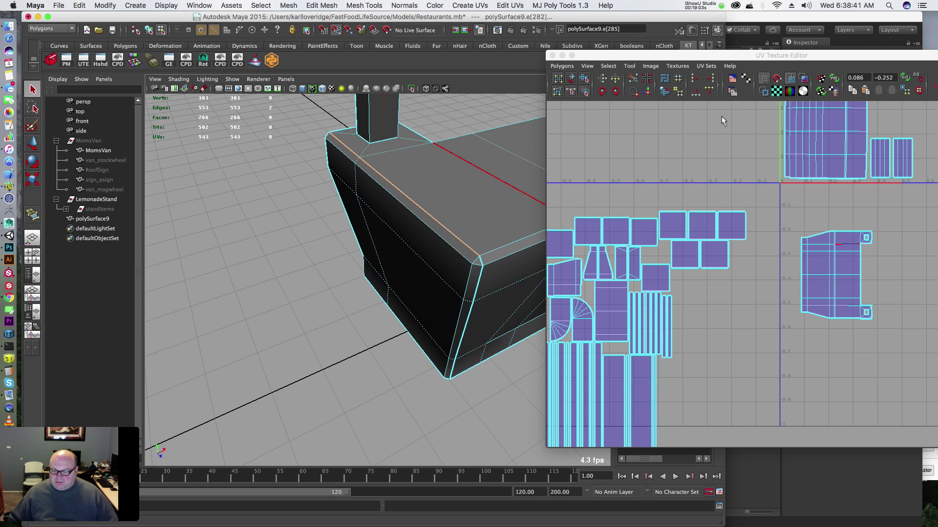
left_click(648, 92)
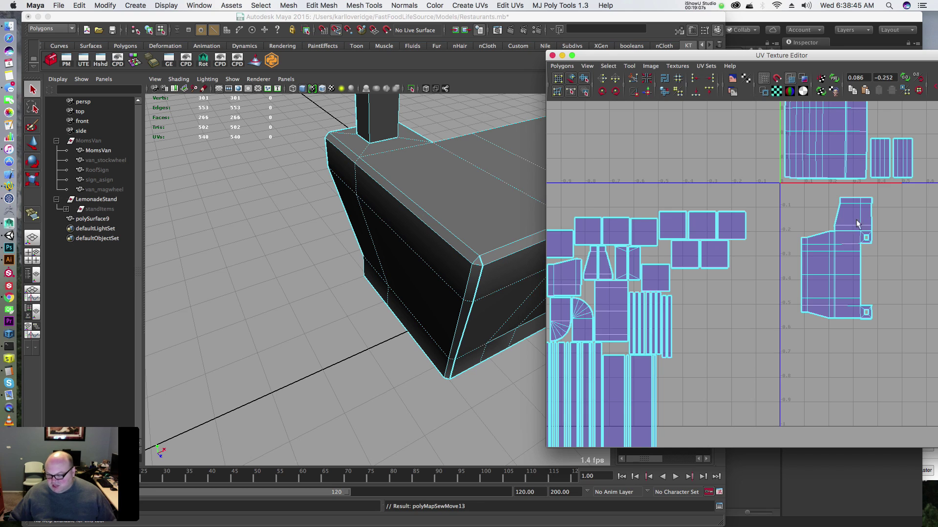
Step: Select the inner lip edge, short cross edge and outer edge by the post at the counter's opposite end, and focus on their UVs
scroll(857, 223, "up", 8)
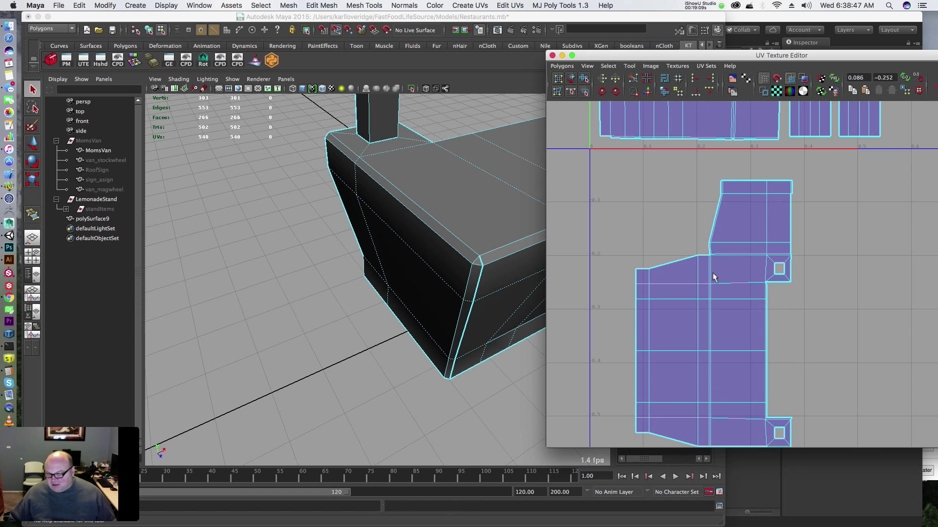
left_click_drag(415, 274, 238, 268, "alt")
left_click_drag(399, 195, 330, 212, "alt")
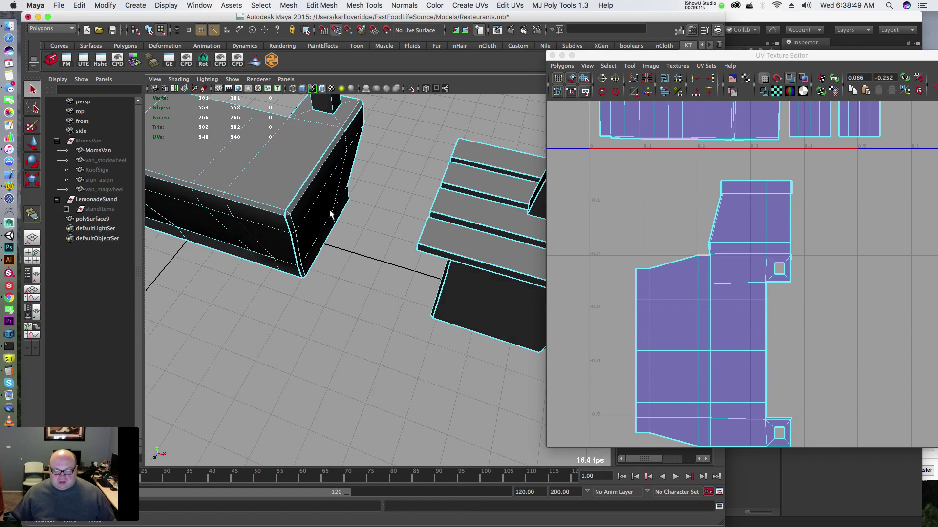
middle_click_drag(331, 212, 353, 215, "alt")
right_click_drag(352, 215, 384, 206, "alt")
left_click_drag(383, 207, 383, 201, "alt")
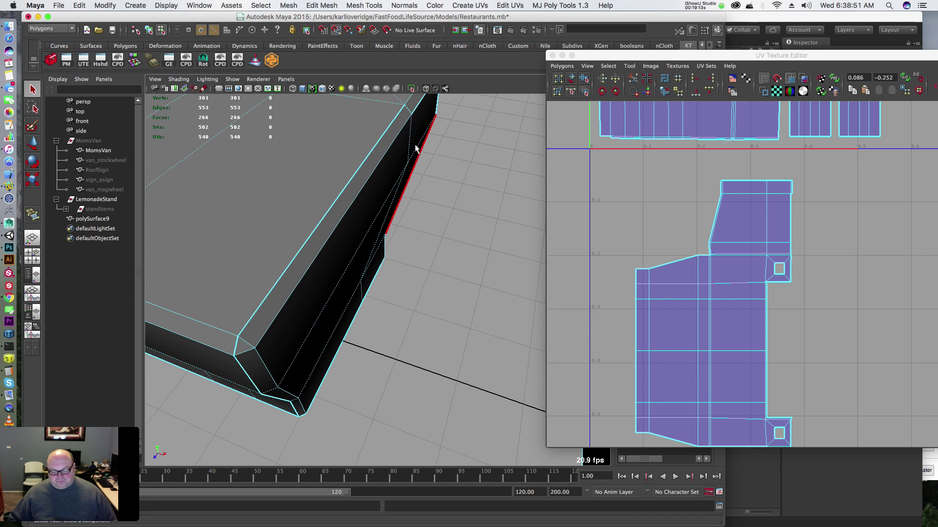
left_click(379, 142)
middle_click_drag(441, 122, 386, 150, "alt")
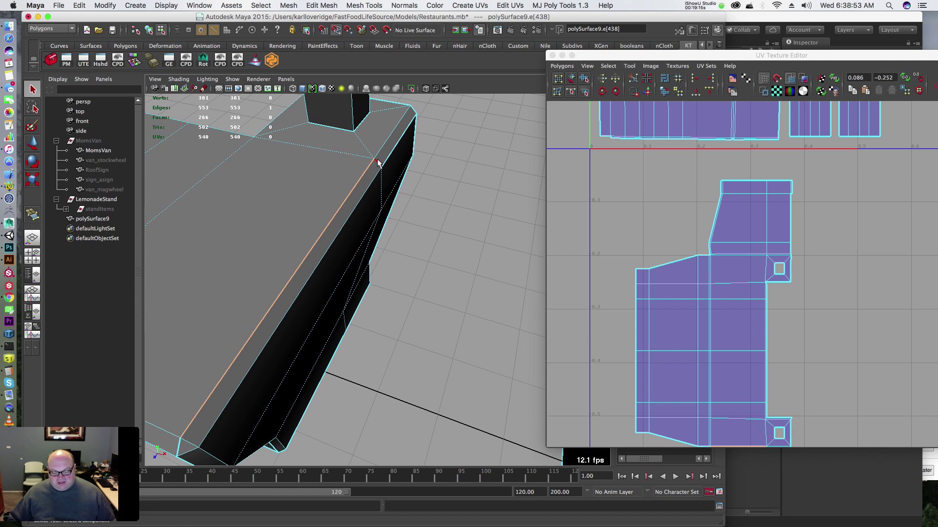
left_click(395, 146, "shift")
mouse_move(645, 219)
middle_mouse_down("alt")
mouse_move(661, 239)
mouse_move(635, 225)
middle_mouse_up("alt")
middle_click_drag(712, 314, 710, 259, "alt")
right_click_drag(710, 259, 841, 303, "alt")
middle_click_drag(708, 322, 741, 263, "alt")
right_click_drag(740, 264, 882, 299, "alt")
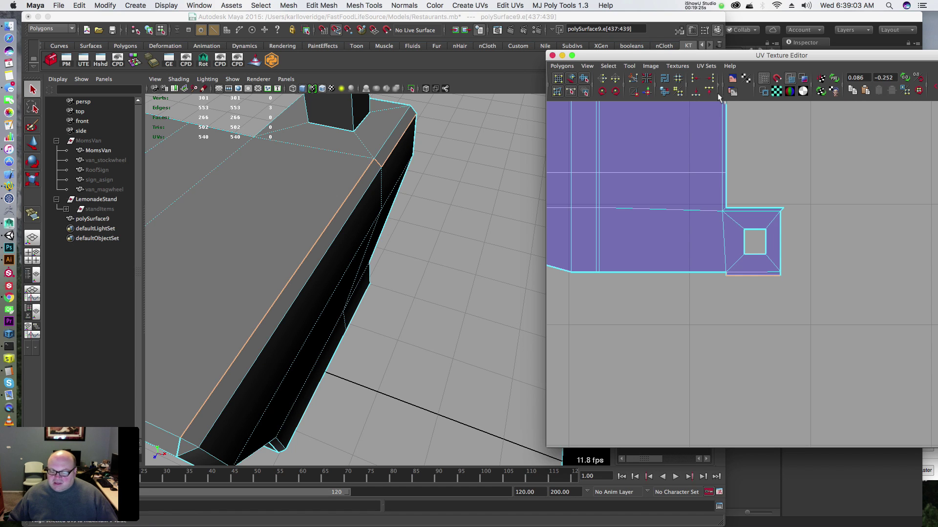
Step: Move and sew the selected bevel edges along the stand's end to attach the side piece to the countertop UV shell
left_click(646, 92)
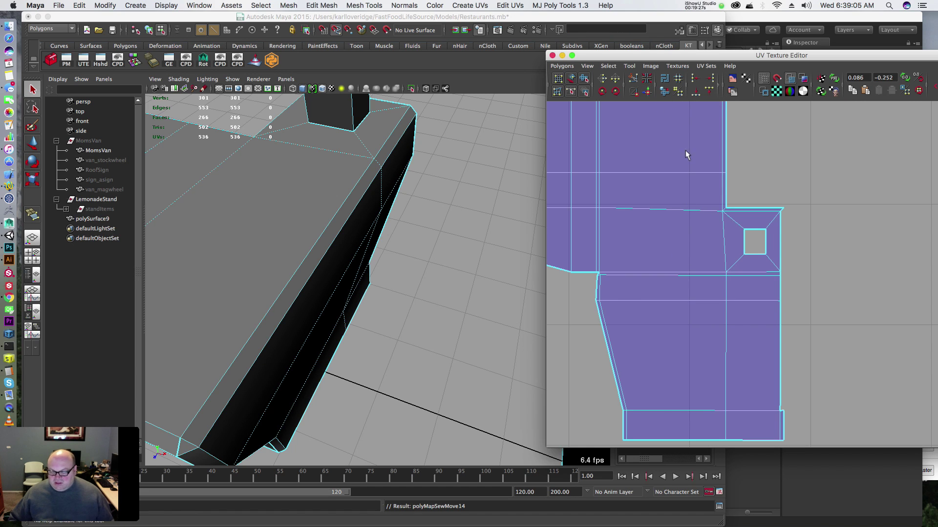
right_click_drag(591, 261, 751, 272, "alt")
middle_click_drag(600, 241, 752, 227, "alt")
right_click_drag(677, 252, 913, 271, "alt")
middle_click_drag(603, 224, 682, 253, "alt")
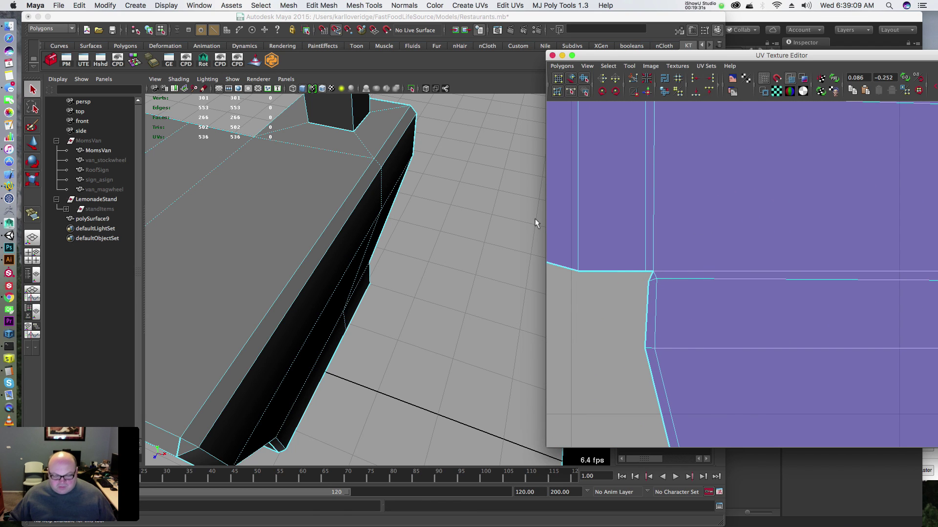
Step: Examine the whole model and the front of the stand's base, including the panel and both legs
right_click_drag(434, 225, 292, 254, "alt")
right_click_drag(469, 224, 321, 238, "alt")
right_click_drag(759, 231, 620, 188, "alt")
right_click_drag(816, 211, 562, 184, "alt")
mouse_move(432, 255)
left_mouse_down("alt")
mouse_move(418, 233)
mouse_move(364, 230)
left_mouse_up("alt")
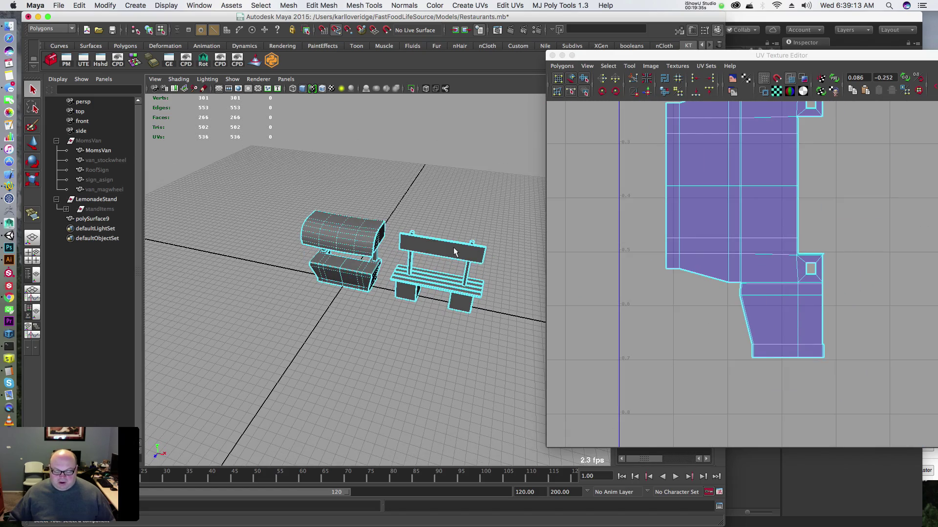
right_click_drag(359, 225, 415, 237, "alt")
left_click_drag(273, 223, 430, 242, "alt")
right_click_drag(366, 239, 462, 236, "alt")
left_click_drag(325, 235, 295, 234, "alt")
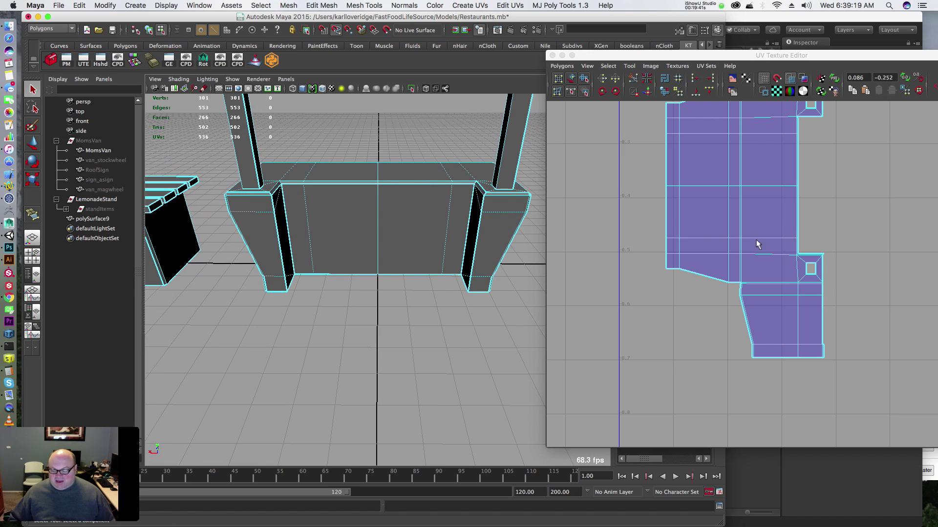
Step: Select the whole countertop UV shell and move it away from the stacked shells into the 0–1 UV area
right_click_drag(757, 244, 352, 180, "alt")
right_click_drag(774, 231, 806, 231)
left_click_drag(800, 214, 868, 130)
double_click(782, 250)
key("w")
Step: Move and sew the inner and front vertical edges of one front leg to join its faces with the front panel
left_click_drag(346, 249, 367, 238, "alt")
right_click_drag(368, 238, 391, 215, "alt")
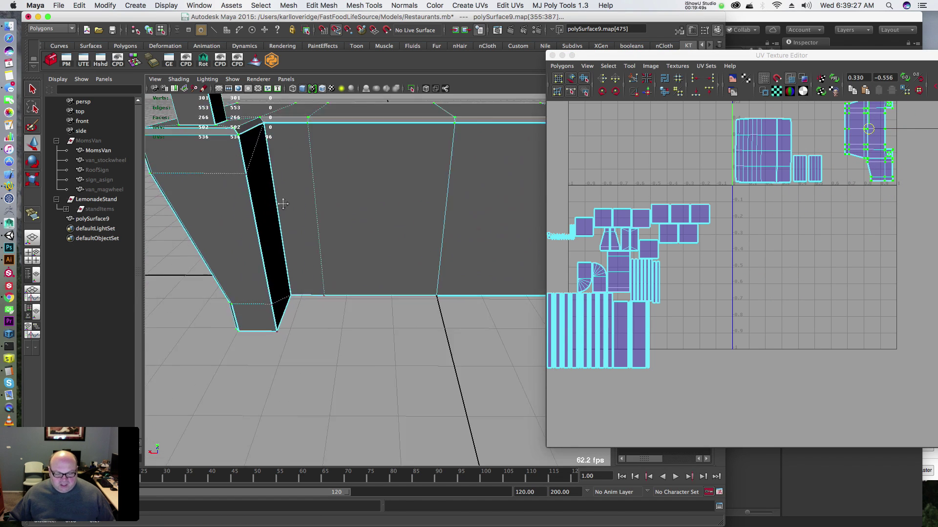
left_click_drag(361, 213, 291, 212, "alt")
right_click_drag(293, 212, 372, 186, "alt")
middle_click_drag(341, 179, 349, 194, "alt")
right_click_drag(377, 165, 368, 134)
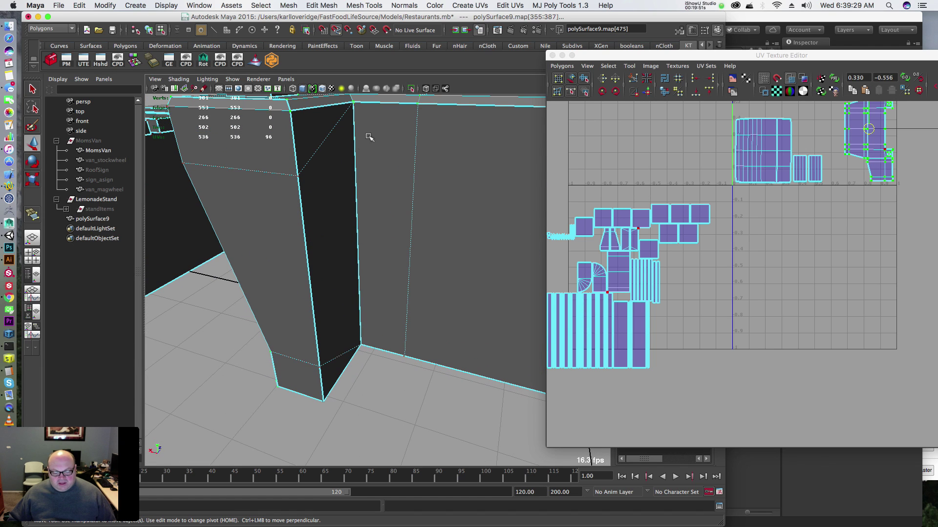
left_click(355, 146)
left_click(294, 144, "shift")
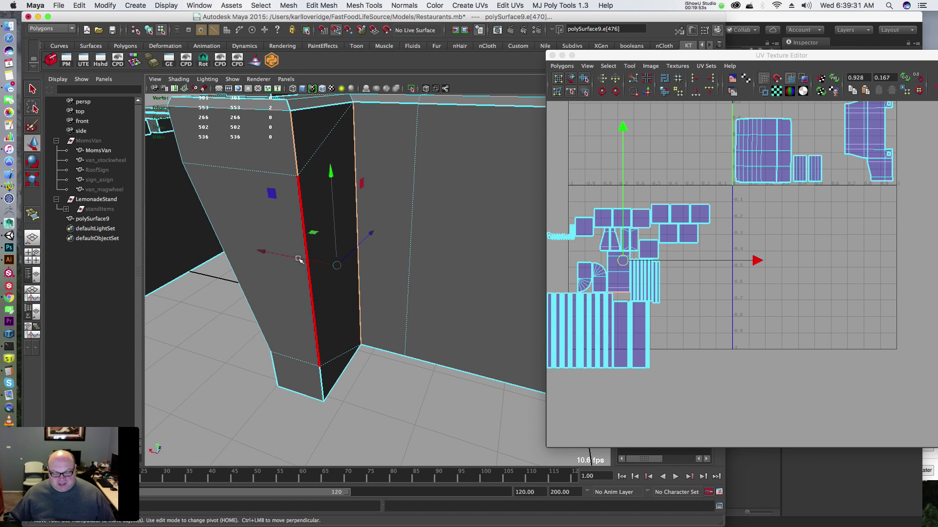
left_click(311, 299, "shift")
left_click(322, 385, "shift")
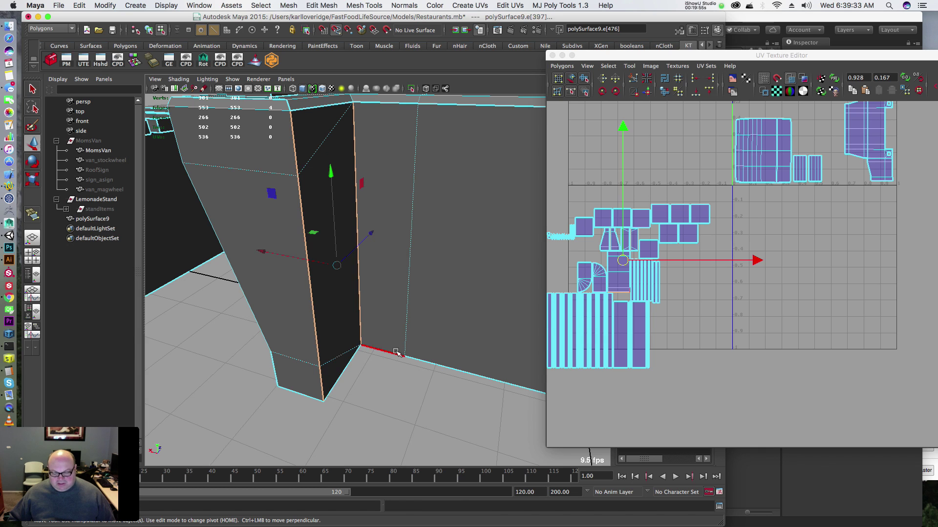
key("g")
Step: Move and sew the matching vertical edges of the opposite front leg to the front panel's UV shell
left_click_drag(426, 247, 274, 252, "alt")
left_click_drag(464, 199, 433, 219, "alt")
left_click(403, 220)
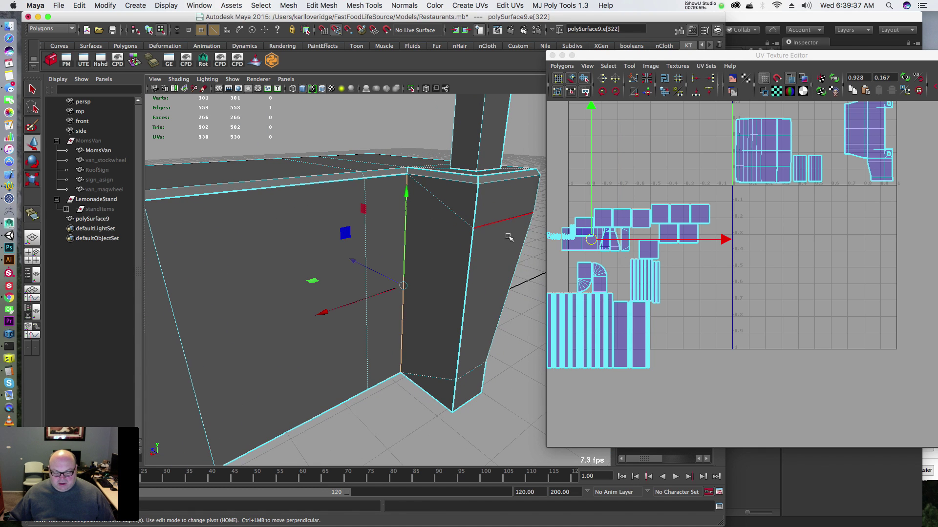
left_click(475, 213, "shift")
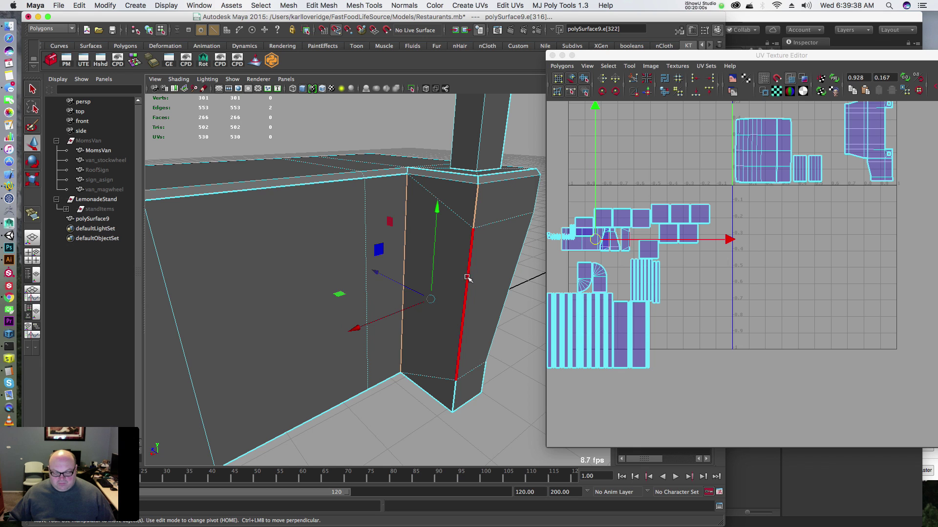
left_click(455, 398, "shift")
left_click_drag(481, 279, 365, 225, "alt")
key("g")
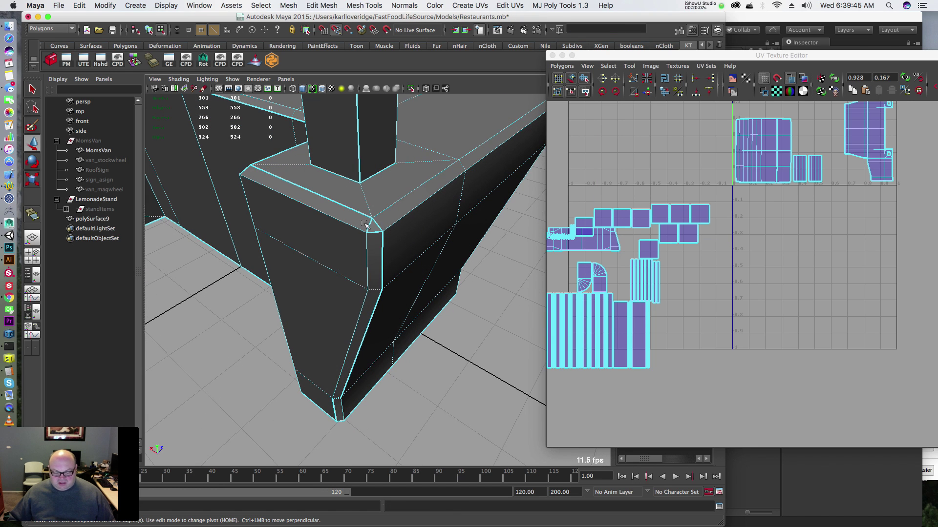
Step: Move and sew the UV edges around the small triangular bevel face at the leg's outer top corner
right_click_drag(400, 228, 448, 216, "alt")
middle_click_drag(389, 178, 402, 232, "alt")
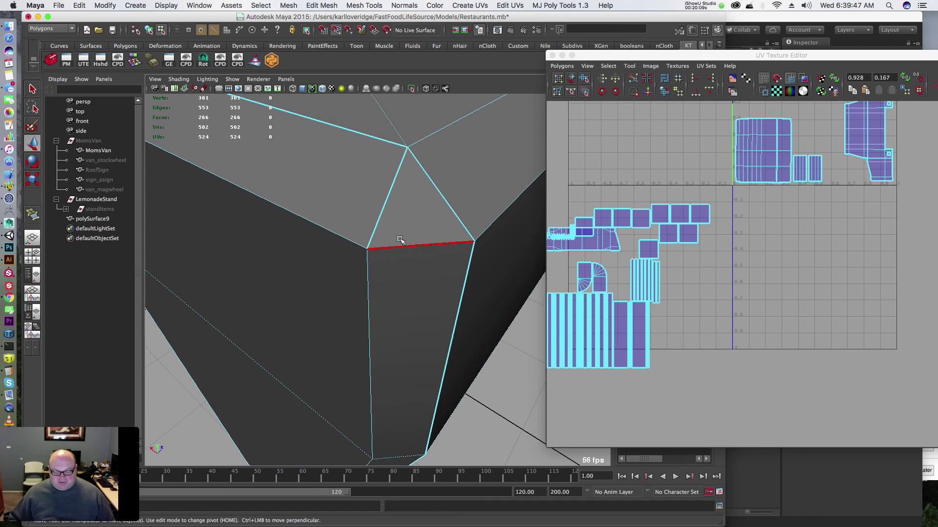
middle_click_drag(633, 229, 655, 223, "alt")
left_click(390, 231)
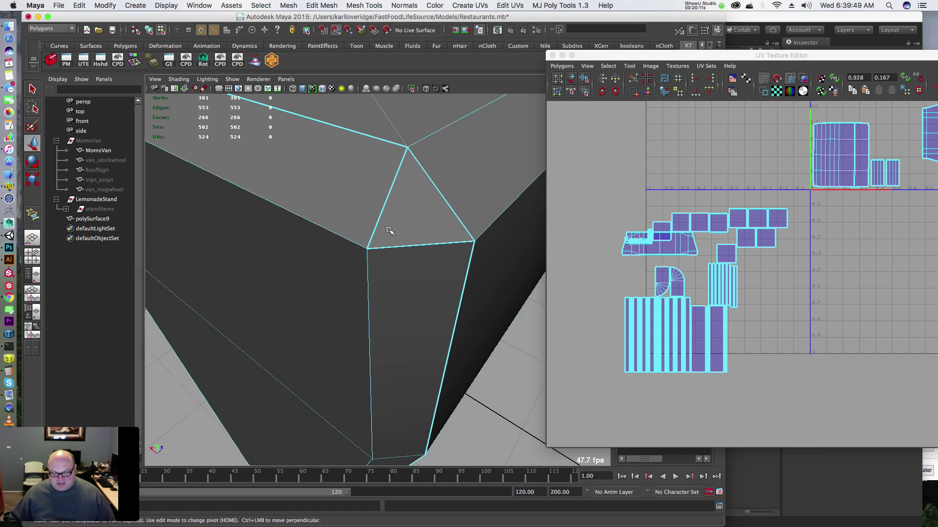
left_click(384, 221)
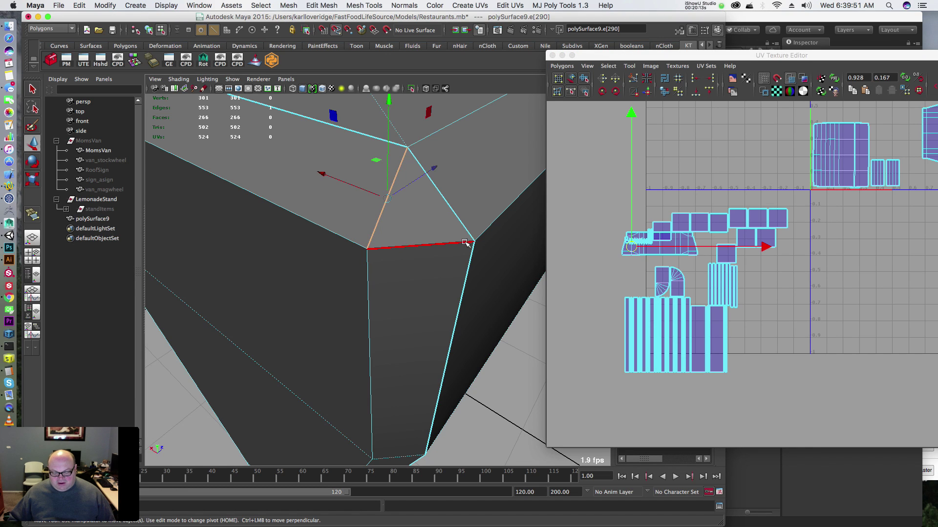
left_click(430, 246, "shift")
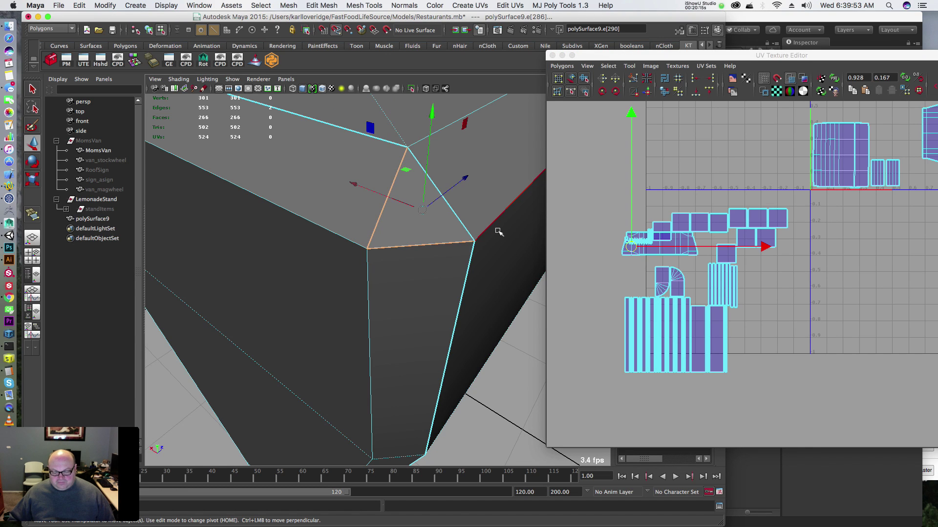
left_click_drag(491, 237, 293, 146, "alt")
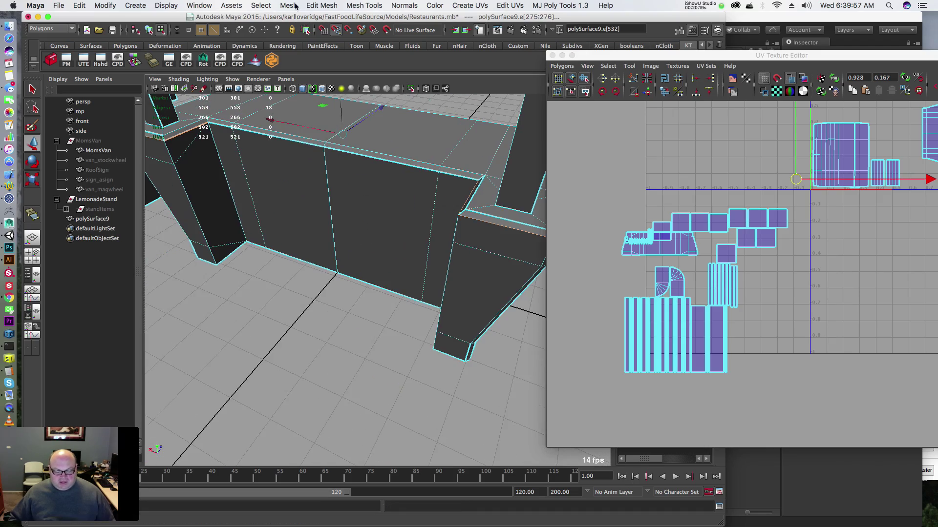
Step: Select the front panel and legs' UV shell and move it to the empty area just below the 0–1 UV space
left_click_drag(383, 239, 342, 196, "alt")
middle_click_drag(341, 196, 342, 329, "alt")
right_click_drag(341, 328, 433, 245, "alt")
left_click_drag(433, 246, 335, 217, "alt")
right_click_drag(335, 218, 375, 229, "alt")
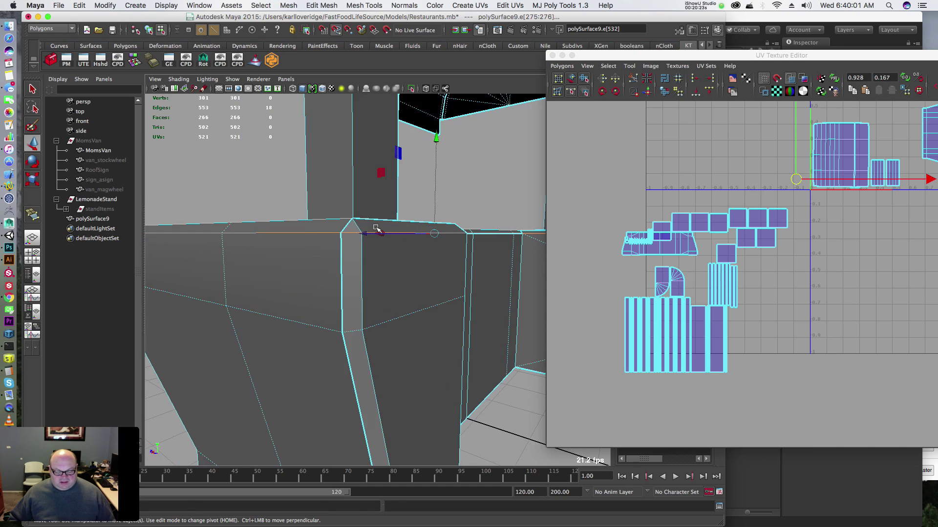
left_click_drag(376, 229, 339, 265, "alt")
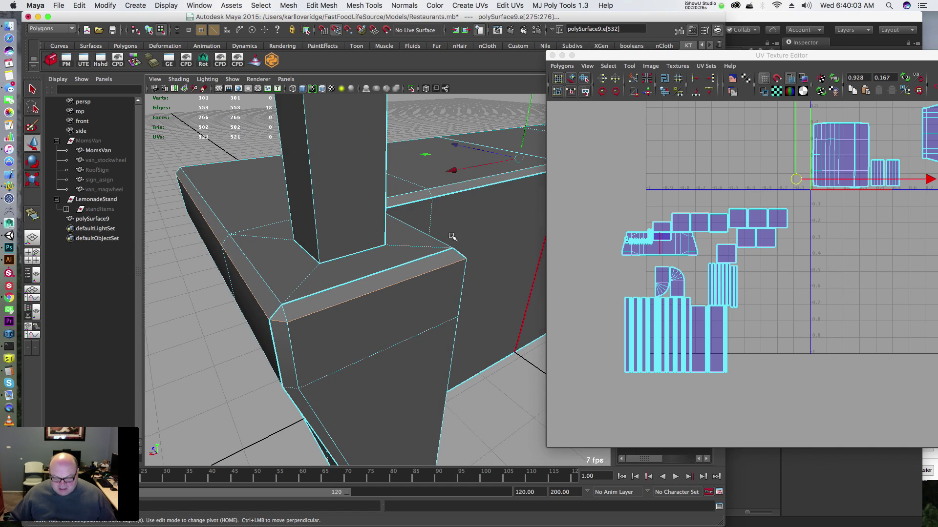
left_click_drag(452, 237, 293, 232, "alt")
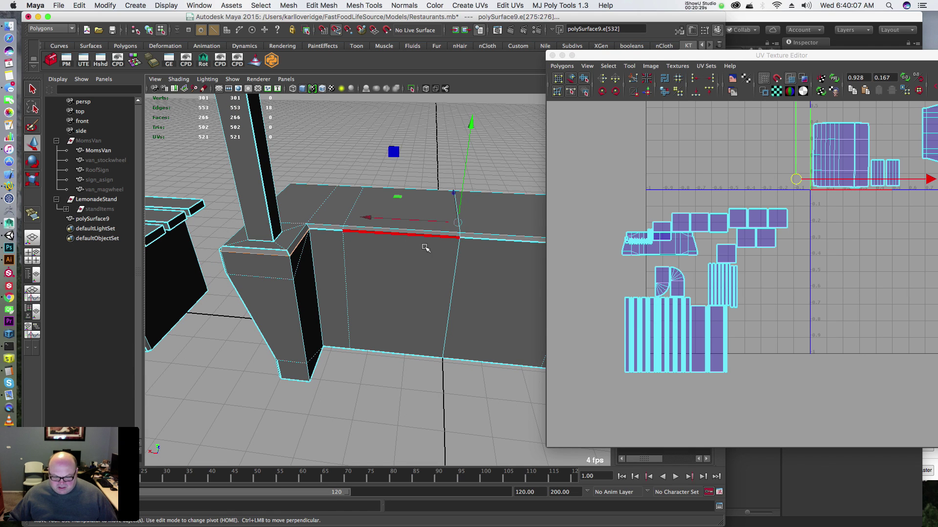
key("F12")
double_click(444, 360)
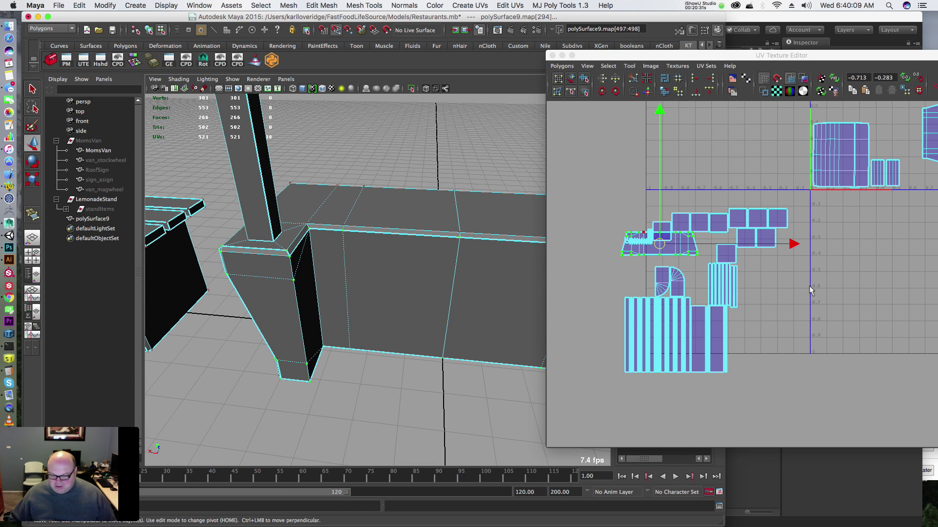
left_click_drag(657, 245, 848, 221)
middle_click_drag(837, 225, 757, 257, "alt")
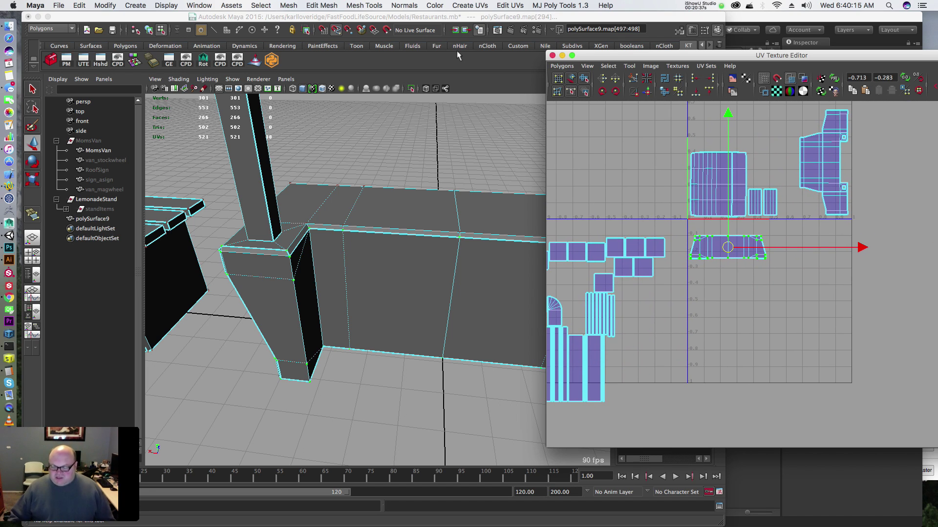
Step: Cut the UVs along the lower edges of the bevel on top of one front leg
left_click_drag(261, 229, 304, 206, "alt")
scroll(276, 197, "up", 4)
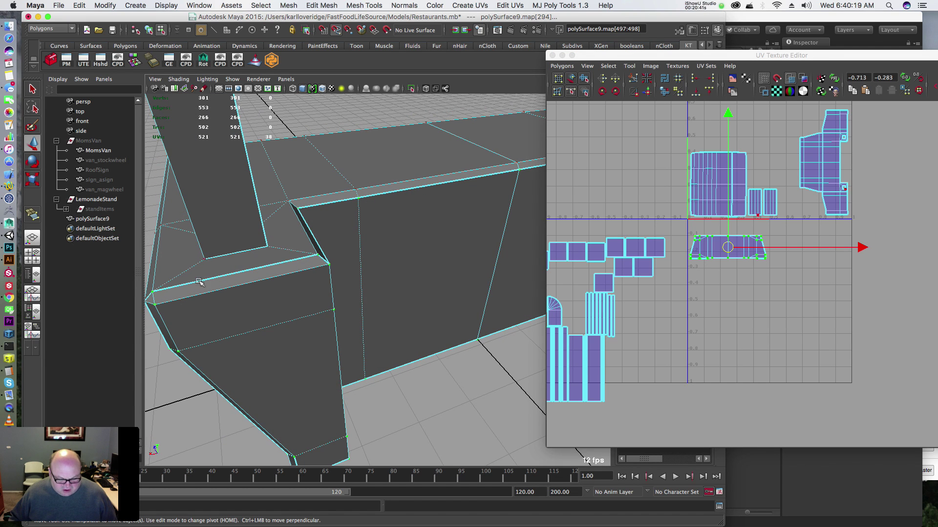
left_click_drag(313, 201, 351, 203, "alt")
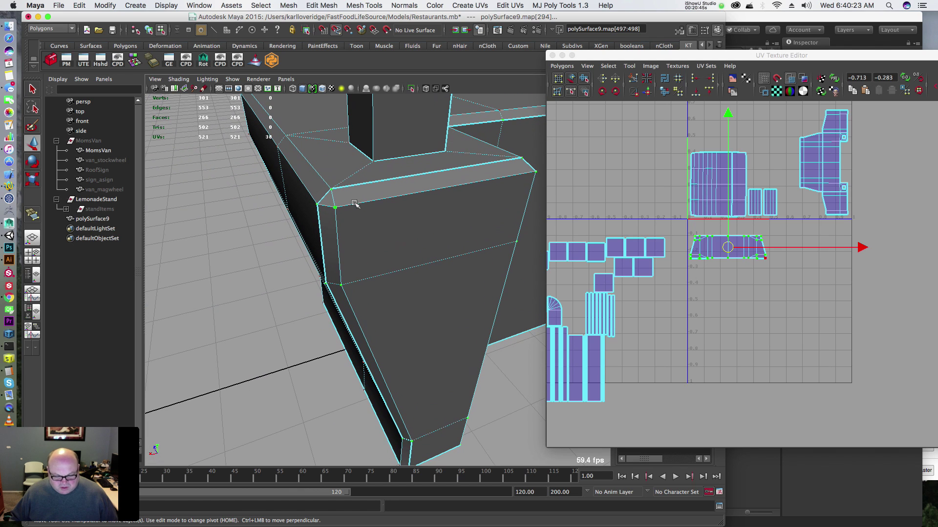
key("F10")
left_click(426, 195)
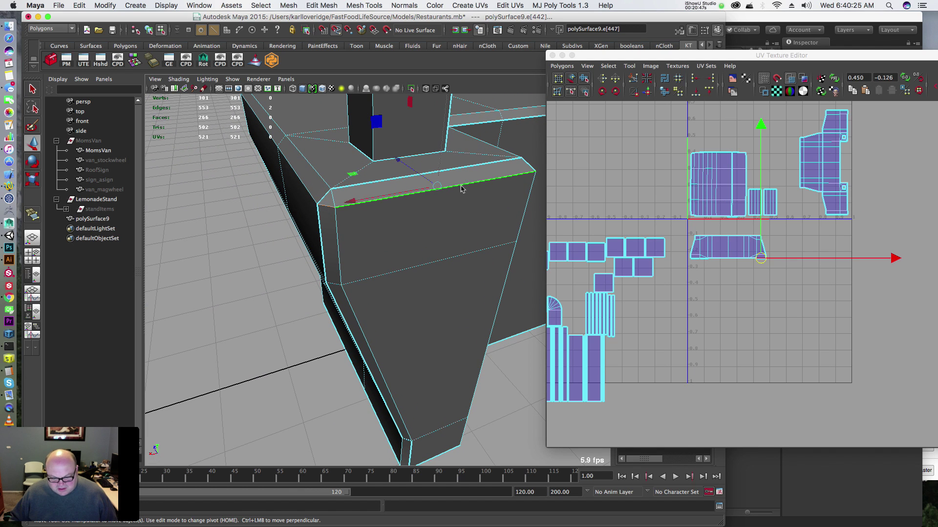
left_click_drag(455, 205, 373, 220, "alt")
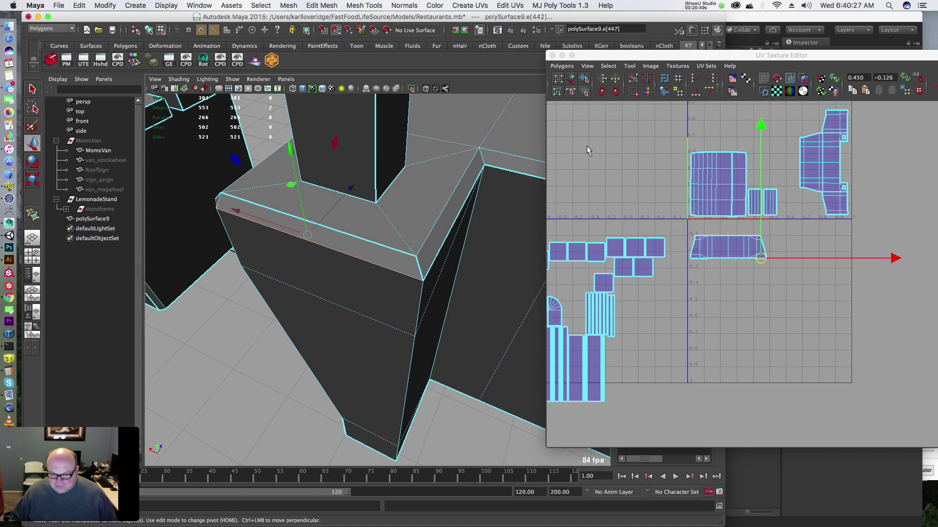
left_click(633, 79)
Step: Cut the UVs along the lower bevel edges on top of the opposite front leg
left_click_drag(429, 156, 214, 156, "alt")
right_click_drag(214, 157, 151, 157, "alt")
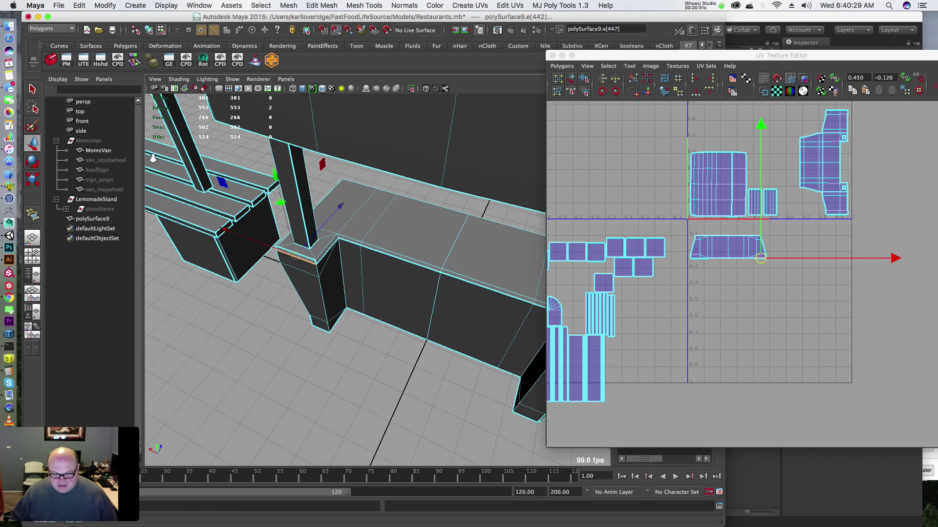
left_click_drag(151, 157, 274, 173, "alt")
right_click_drag(273, 174, 337, 183, "alt")
left_click_drag(337, 183, 335, 175, "alt")
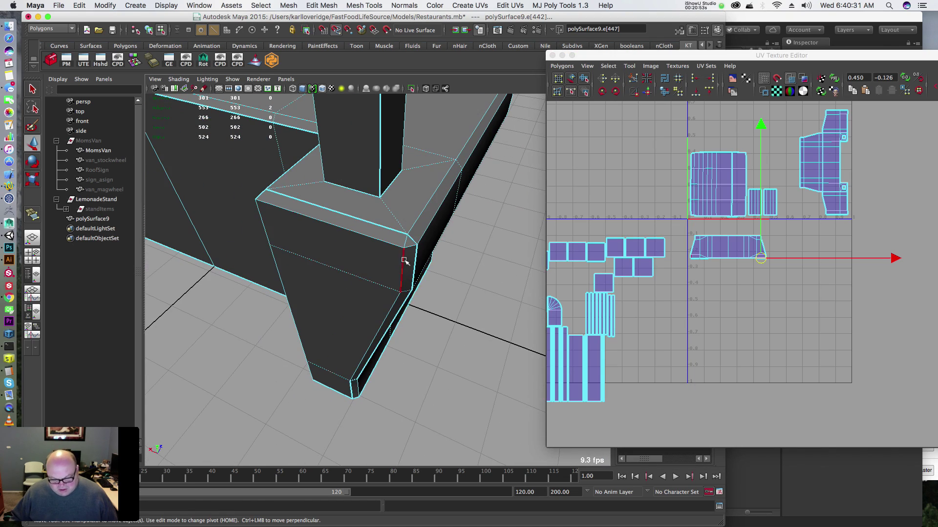
left_click(391, 244)
left_click(309, 216, "shift")
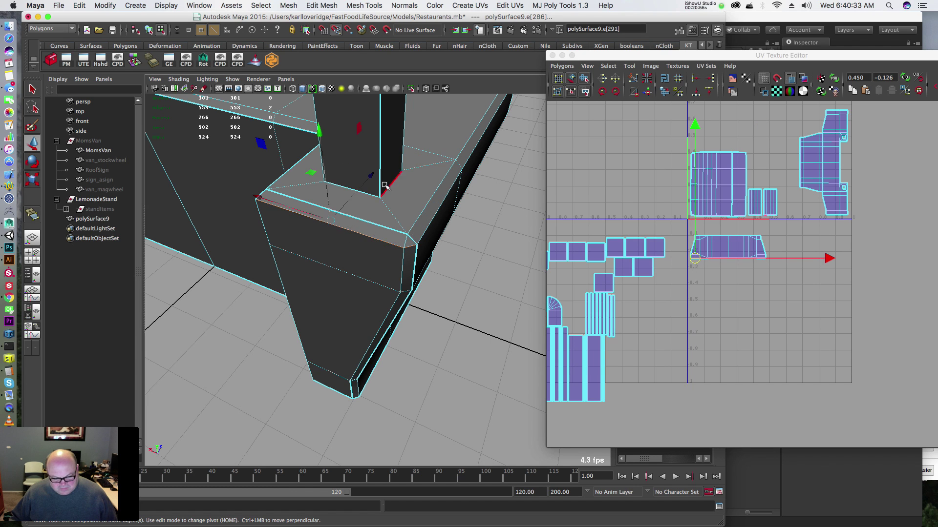
left_click_drag(382, 183, 473, 178, "alt")
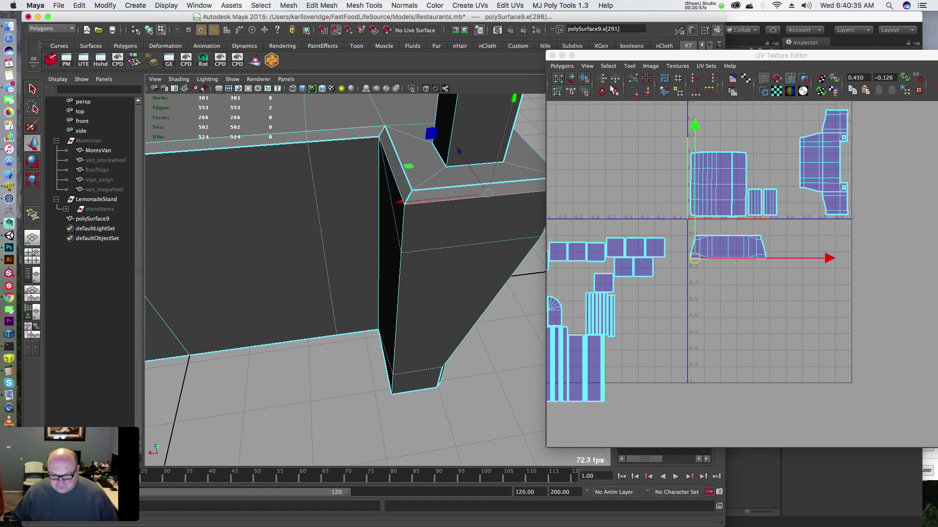
left_click(637, 79)
Step: Move and sew the leg's upper bevel edge, inner bevel edge and bevel corner edges to join the front panel to the countertop shell
left_click(439, 184)
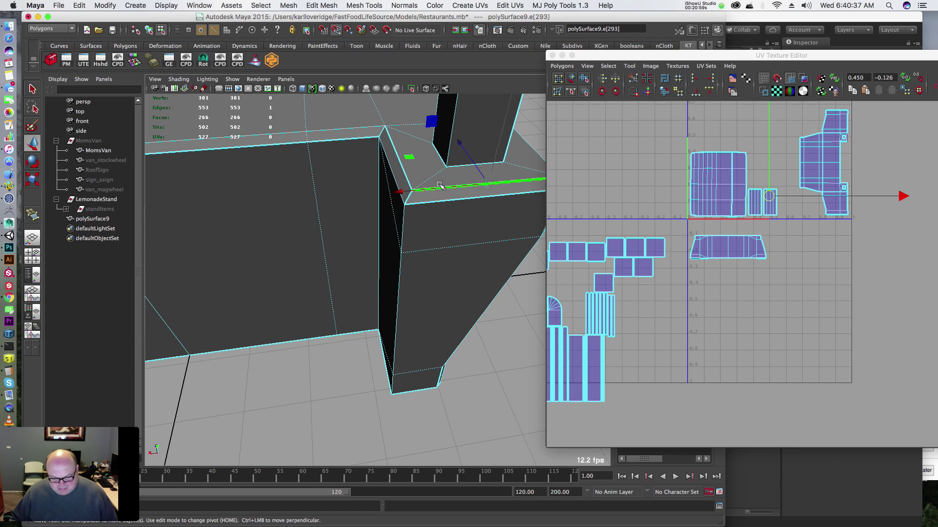
key("g")
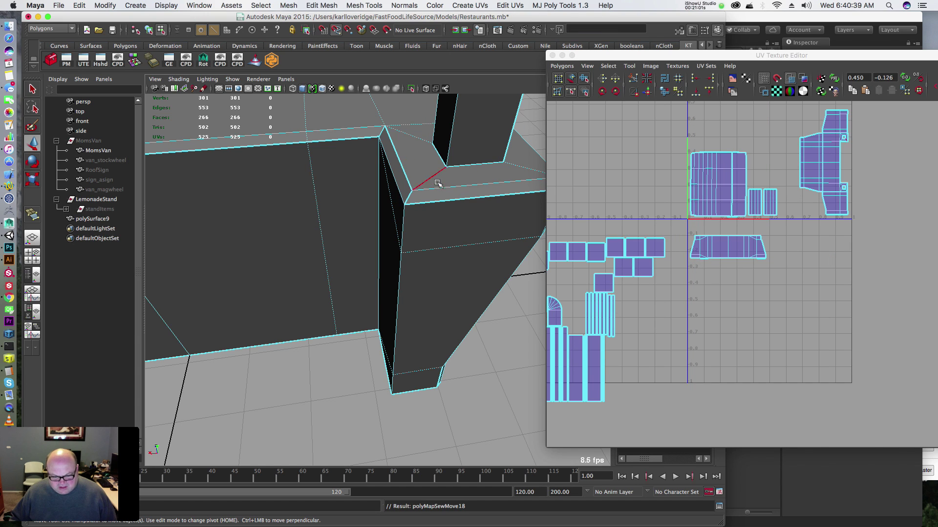
left_click(395, 153)
key("g")
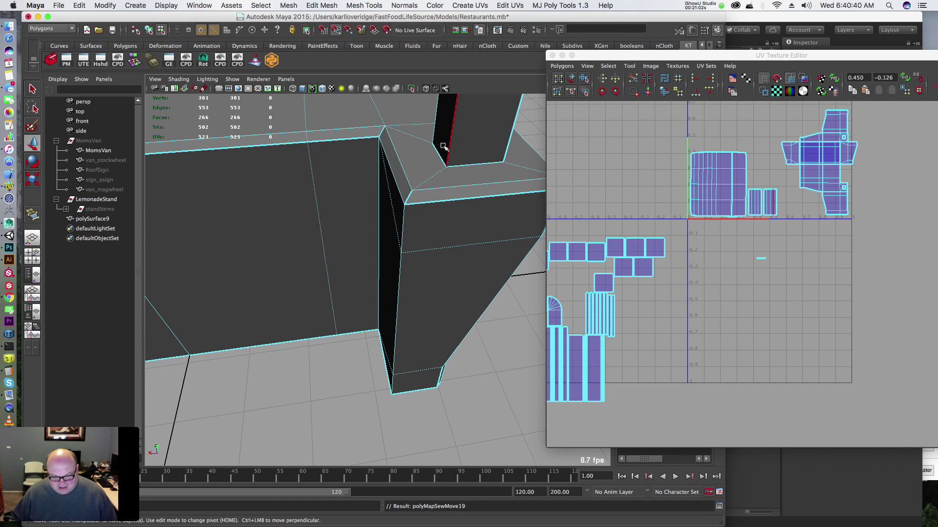
left_click(384, 133)
left_click(409, 197, "shift")
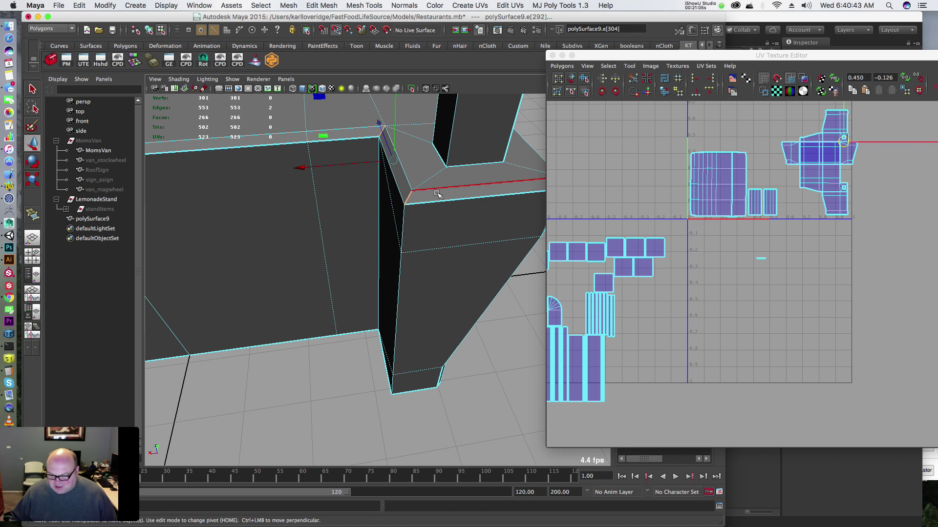
key("g")
Step: Select the combined countertop and front panel UV shell and move it down across the U axis
middle_click_drag(896, 176, 807, 213, "alt")
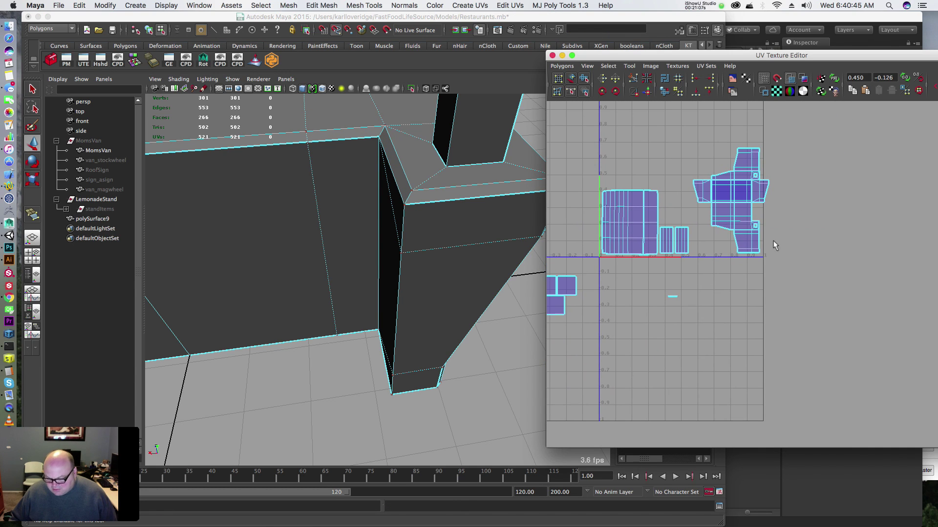
left_click_drag(773, 242, 753, 260)
key("alt+s")
left_click_drag(728, 201, 715, 247)
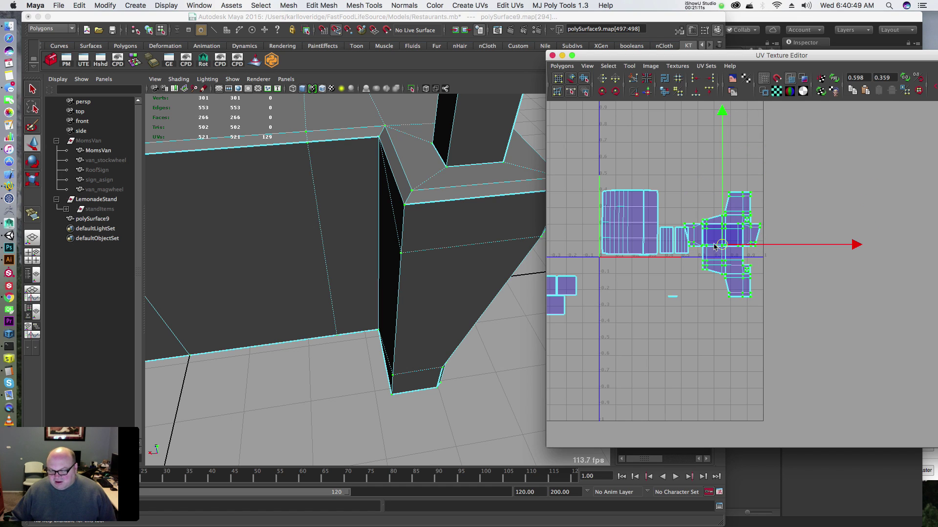
Step: Undo the shell move and the move-and-sew operations that joined the front panel to the countertop shell
key("z")
key("z")
key("z")
key("z")
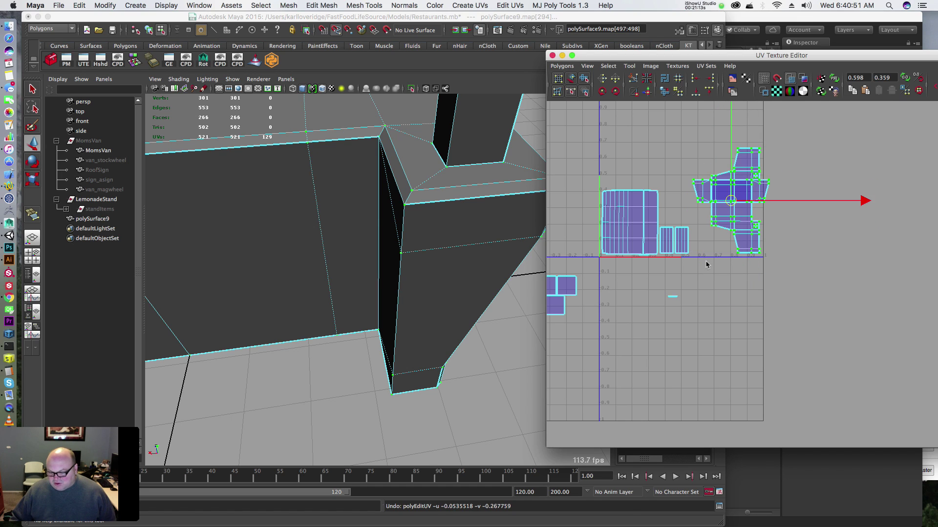
key("z")
key("z")
key("z")
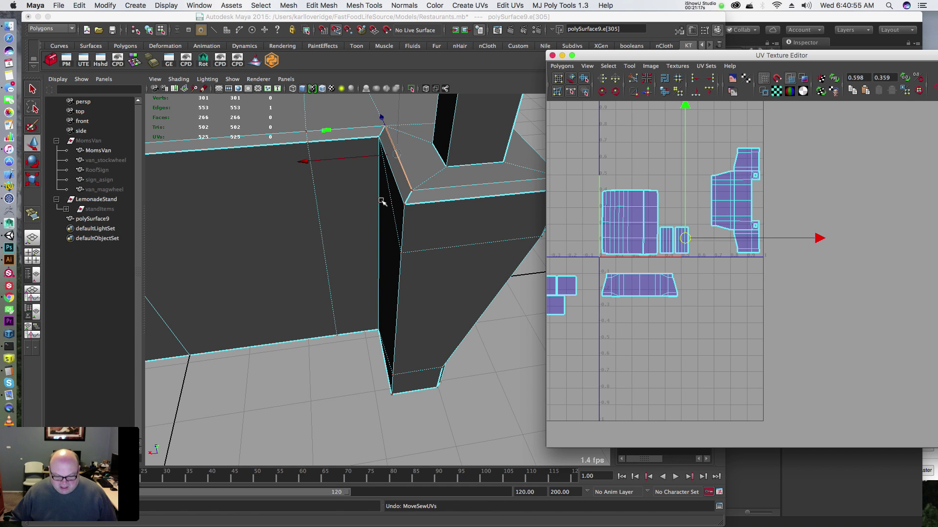
Step: Cut the UVs along the lower bevel edges running around the tops of the front legs
left_click_drag(382, 201, 415, 166, "alt")
left_click(442, 187)
double_click(415, 167)
right_click_drag(415, 167, 447, 168, "alt")
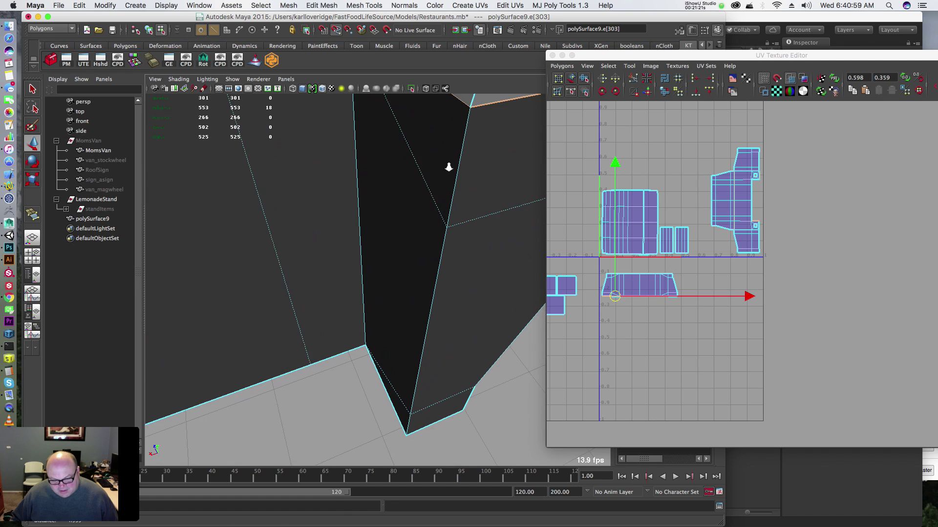
middle_click_drag(447, 168, 429, 193, "alt")
mouse_move(424, 184)
left_mouse_down("alt")
mouse_move(438, 178)
mouse_move(430, 195)
left_mouse_up("alt")
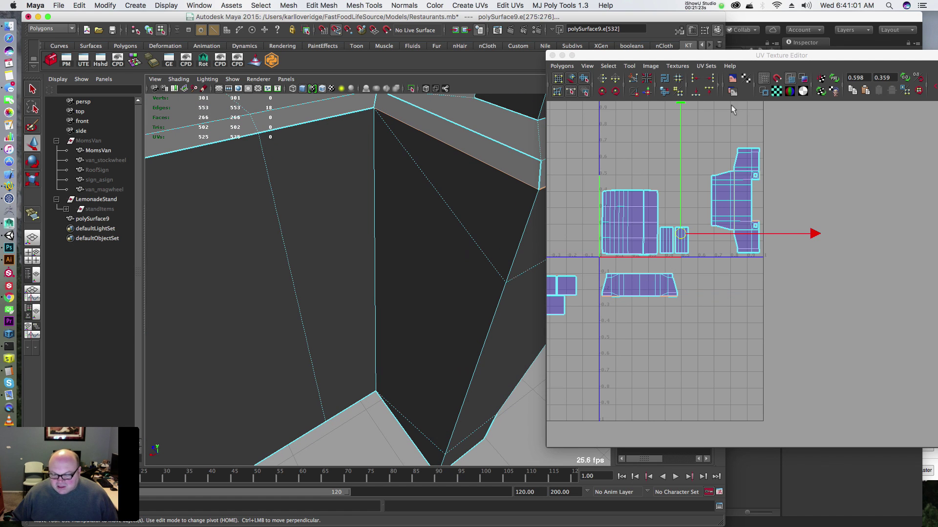
left_click(635, 79)
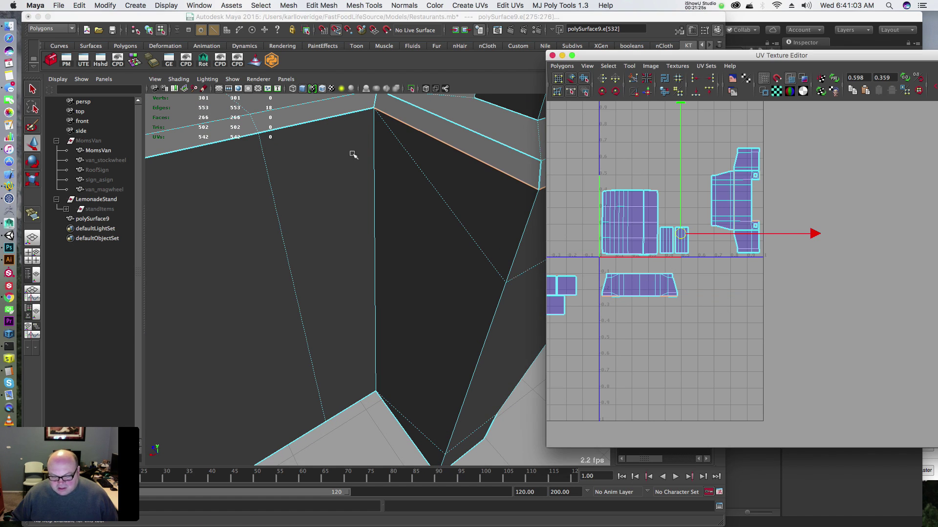
Step: Examine the newly cut bevel edges around both front legs and along the front panel
right_click_drag(414, 148, 351, 150, "alt")
left_click_drag(349, 152, 307, 195, "alt")
left_click_drag(382, 222, 330, 227, "alt")
middle_click_drag(264, 232, 468, 231, "alt")
left_click_drag(295, 220, 327, 210, "alt")
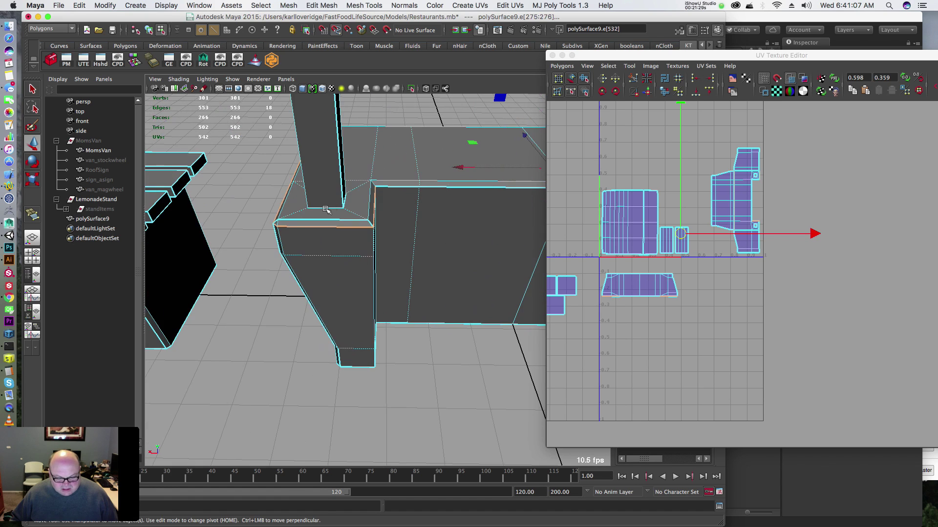
right_click_drag(311, 196, 370, 168, "alt")
left_click_drag(365, 167, 326, 196, "alt")
right_click_drag(402, 186, 412, 168, "alt")
middle_click_drag(515, 208, 352, 182, "alt")
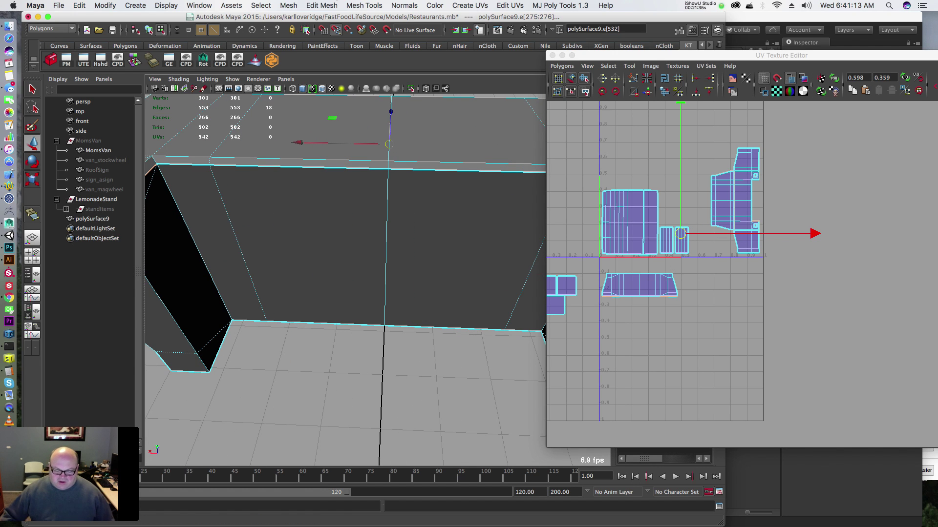
Step: Move and sew the inner upper bevel edge and the bevel corner edges on top of one front leg
left_click_drag(449, 184, 398, 166, "alt")
right_click_drag(398, 166, 432, 199, "alt")
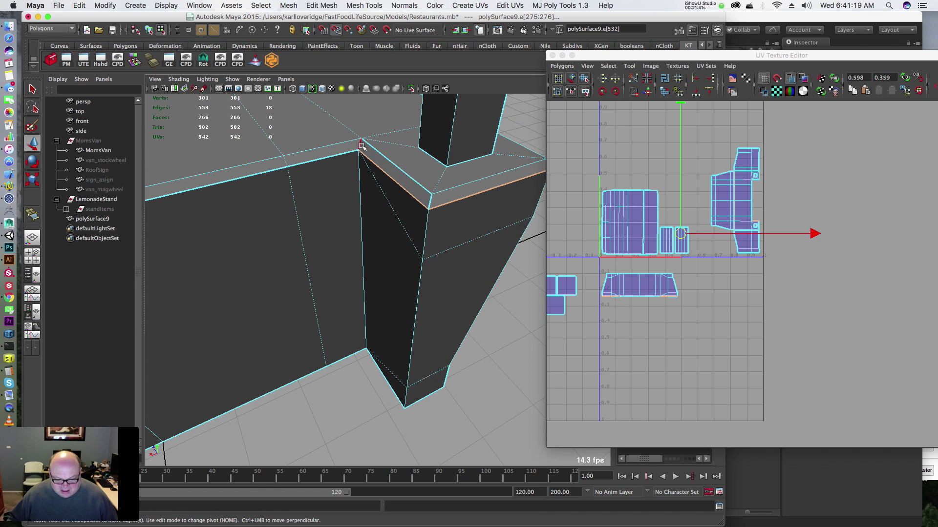
left_click(383, 163)
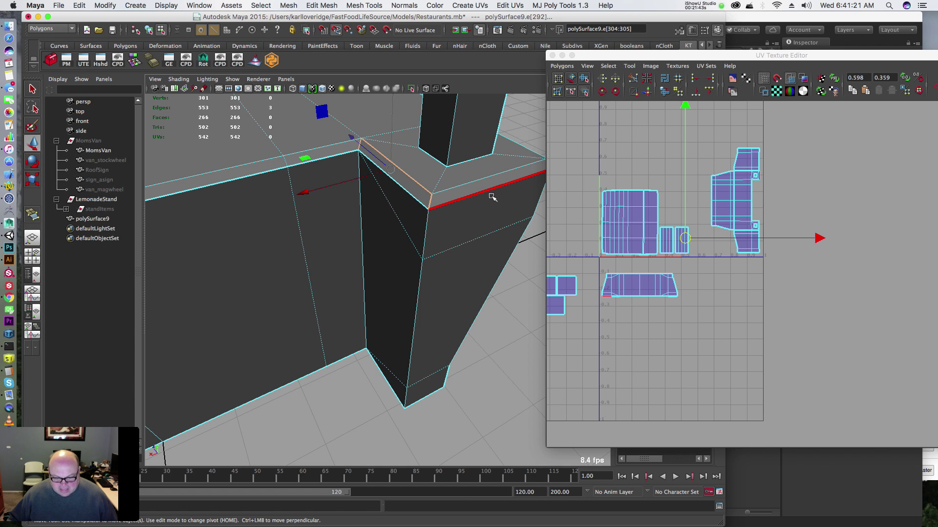
key("g")
double_click(448, 158)
left_click_drag(448, 159, 295, 186, "alt")
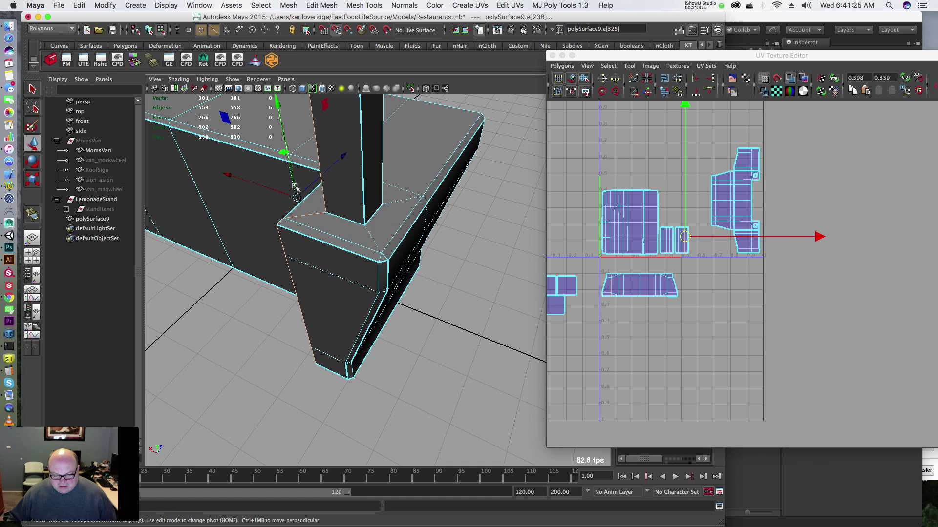
left_click(386, 254)
key("g")
Step: Move and sew the upper bevel edge and the bevel corner edges on top of the opposite front leg
left_click_drag(338, 238, 474, 236, "alt")
left_click_drag(328, 183, 348, 188, "alt")
left_click_drag(267, 160, 393, 188, "alt")
scroll(314, 180, "up", 5)
double_click(327, 185)
left_click(390, 167)
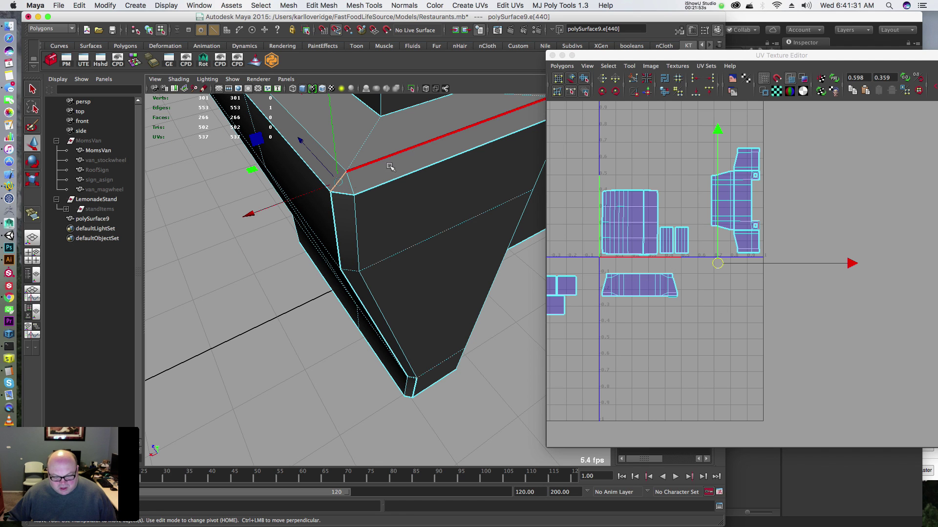
left_click(418, 146, "shift")
left_click_drag(417, 147, 438, 172, "alt")
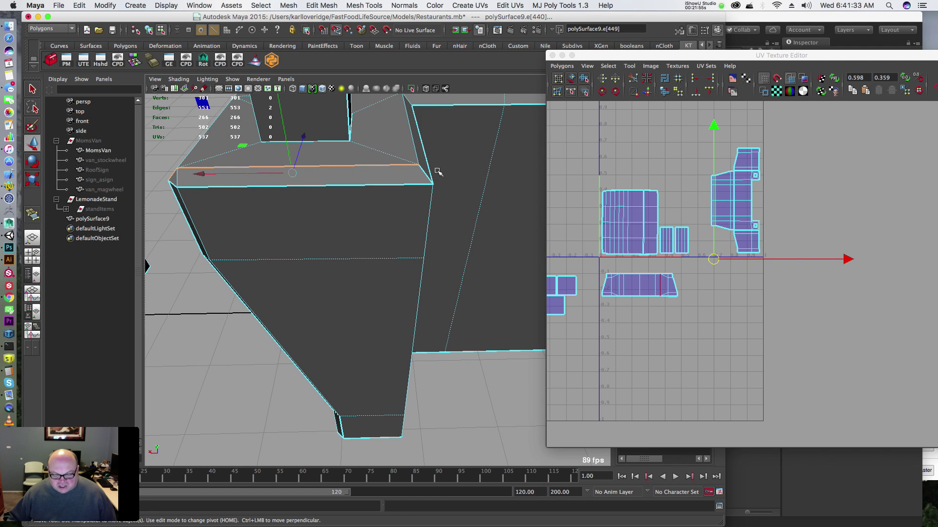
left_click(418, 171, "shift")
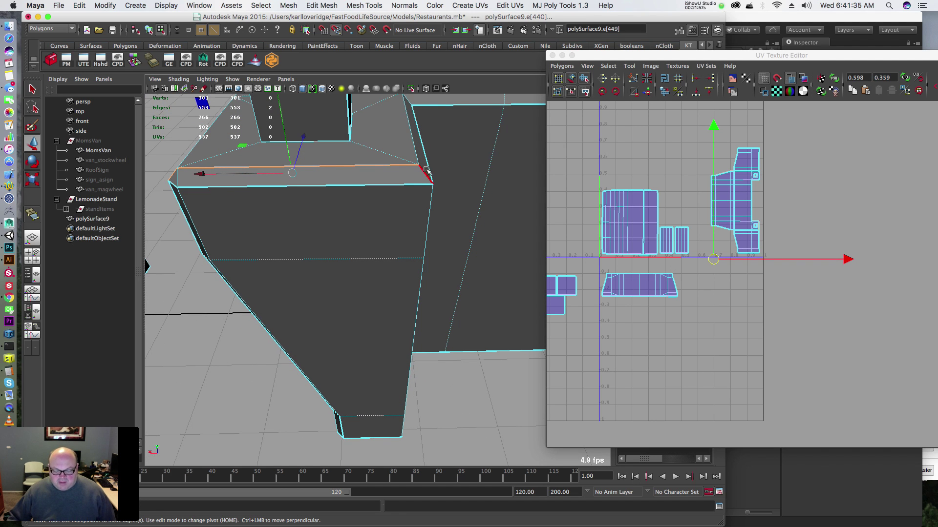
left_click_drag(457, 183, 306, 128, "alt")
key("g")
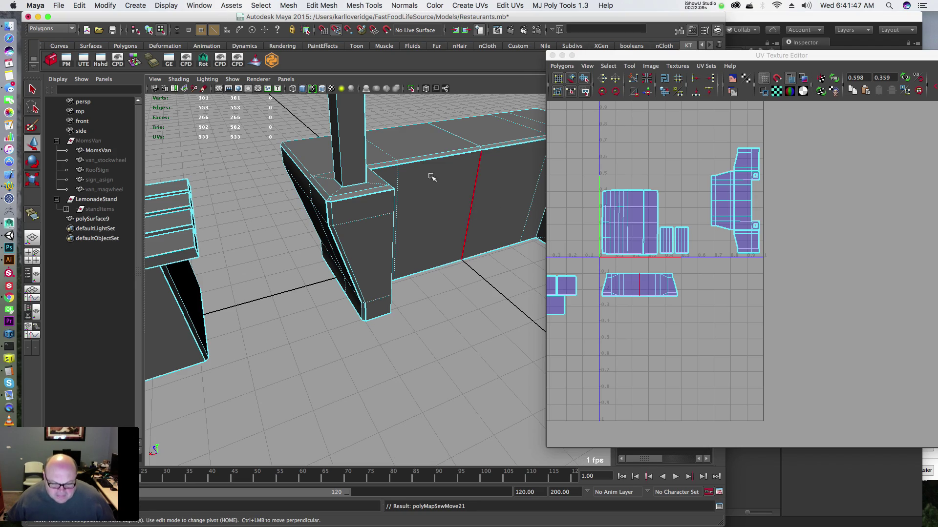
Step: Cut the outer vertical bevel edge at one leg's foot, and move and sew the foot bevel's remaining edges to the leg front
left_click_drag(429, 178, 276, 188, "alt")
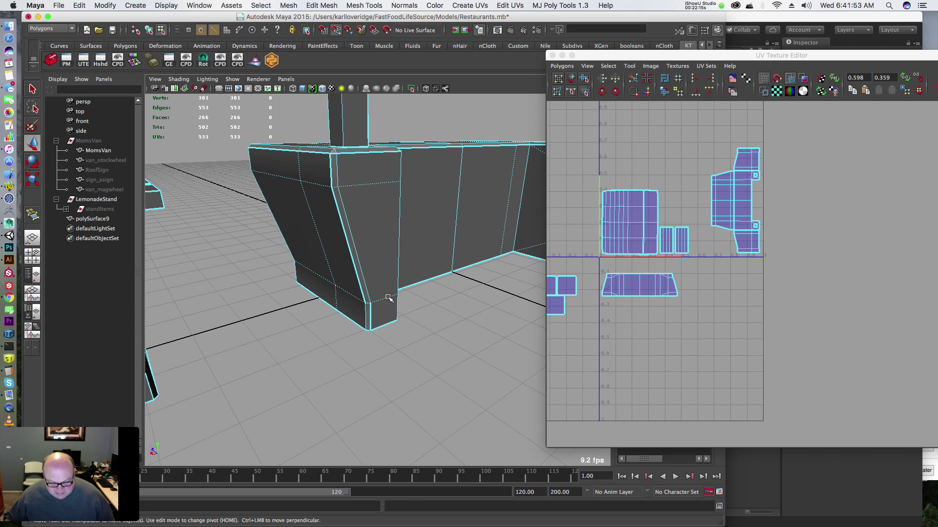
scroll(389, 298, "up", 4)
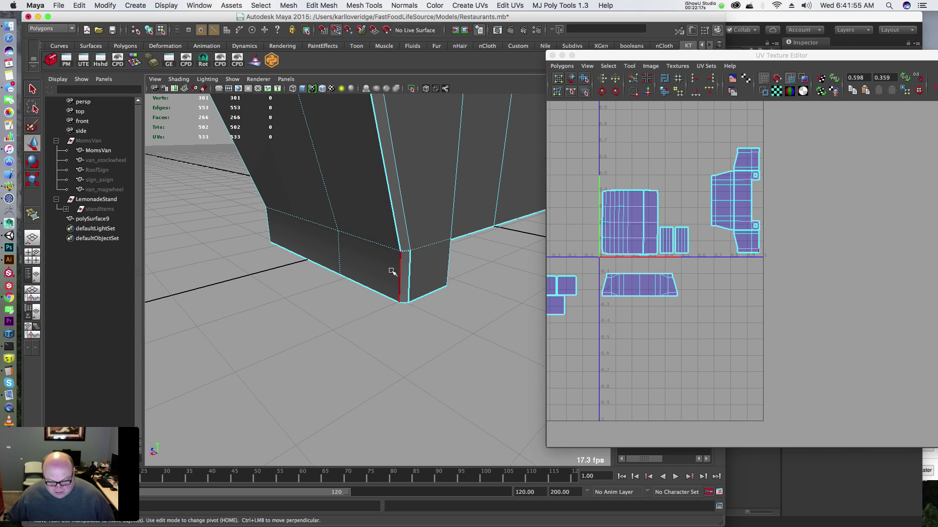
left_click(400, 267)
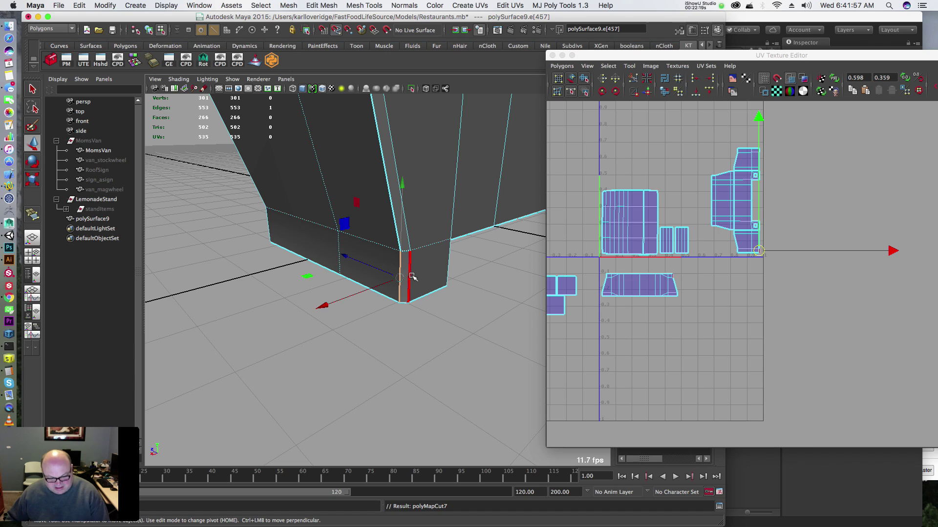
key("q")
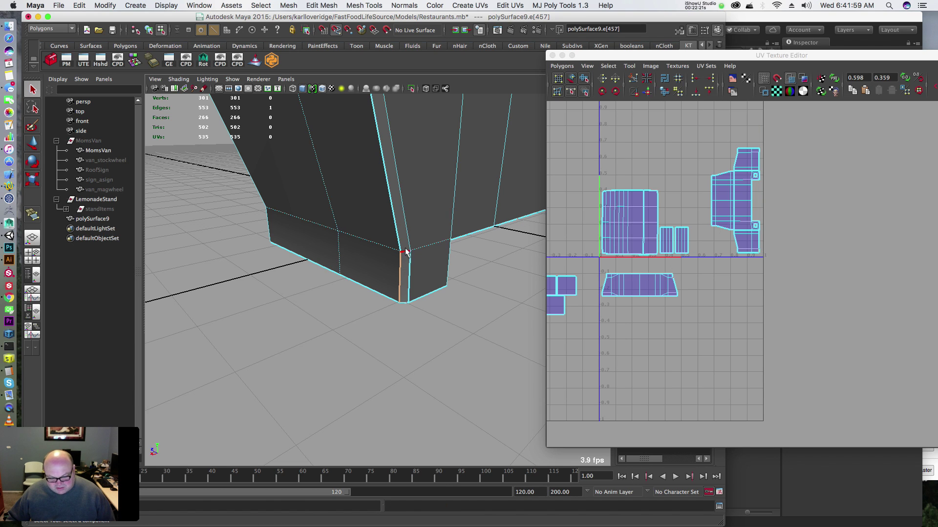
left_click(410, 261, "shift")
key("g")
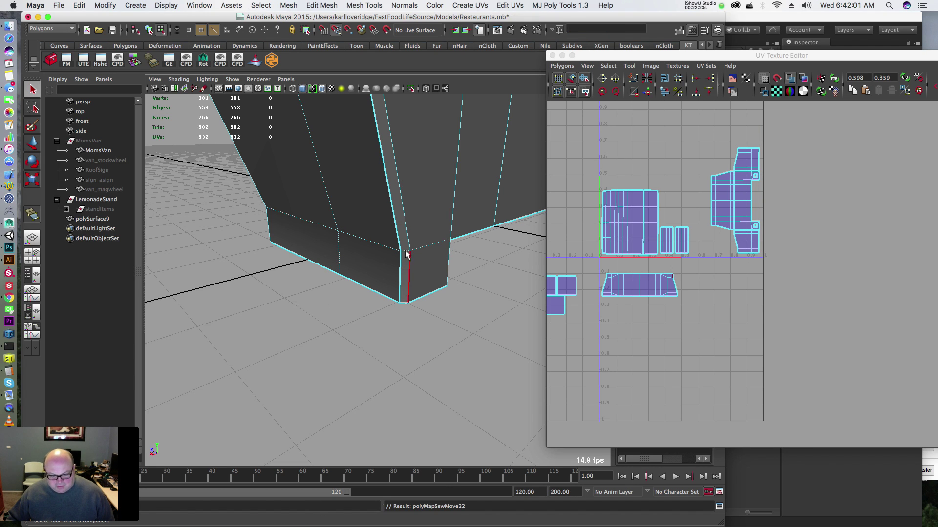
Step: Cut the outer vertical bevel edge at the opposite leg's foot, and move and sew its top and inner bevel edges
left_click_drag(432, 247, 246, 214, "alt")
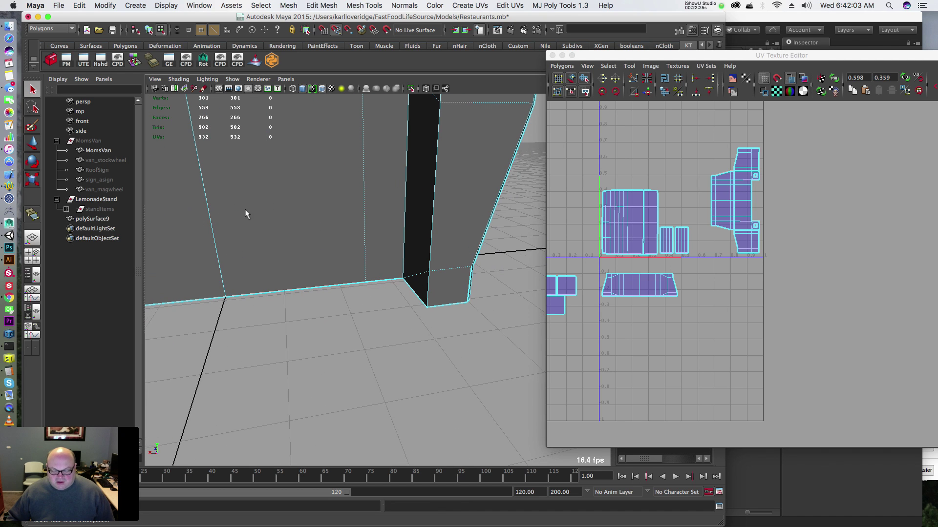
left_click_drag(415, 274, 388, 224, "alt")
scroll(311, 197, "up", 4)
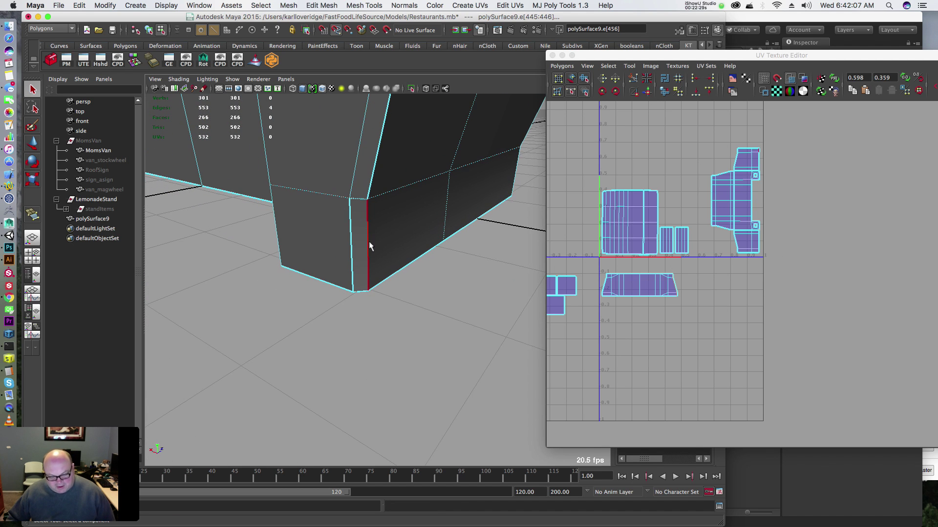
left_click(377, 261)
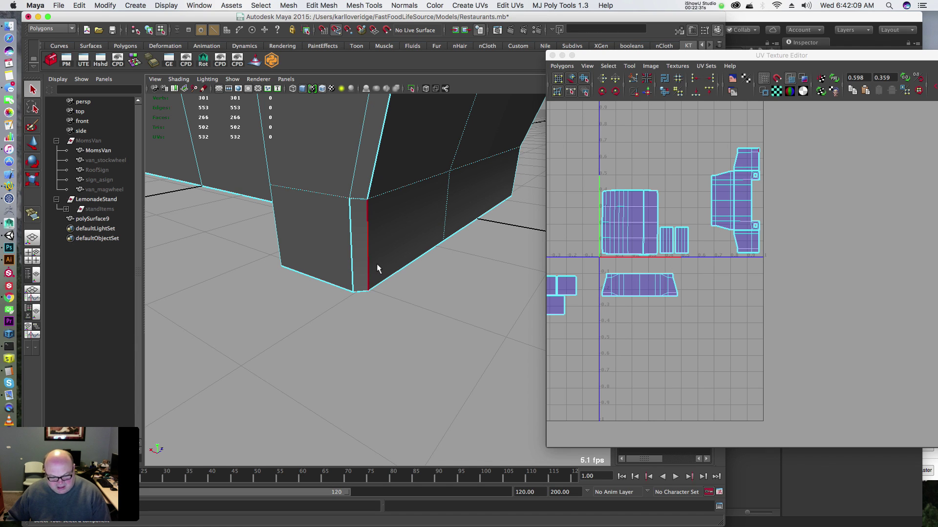
mouse_move(385, 247)
left_mouse_down("alt")
mouse_move(389, 237)
mouse_move(377, 247)
left_mouse_up("alt")
left_click(369, 259)
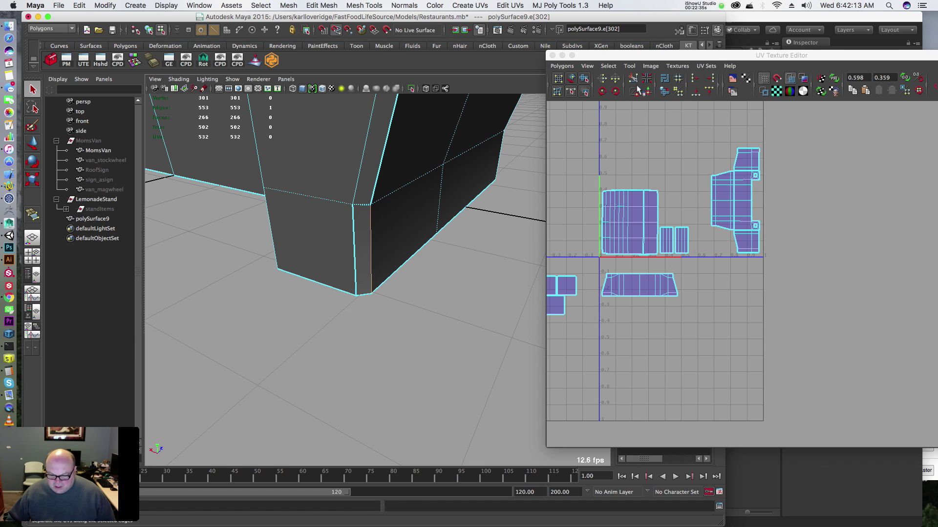
left_click(361, 204, "shift")
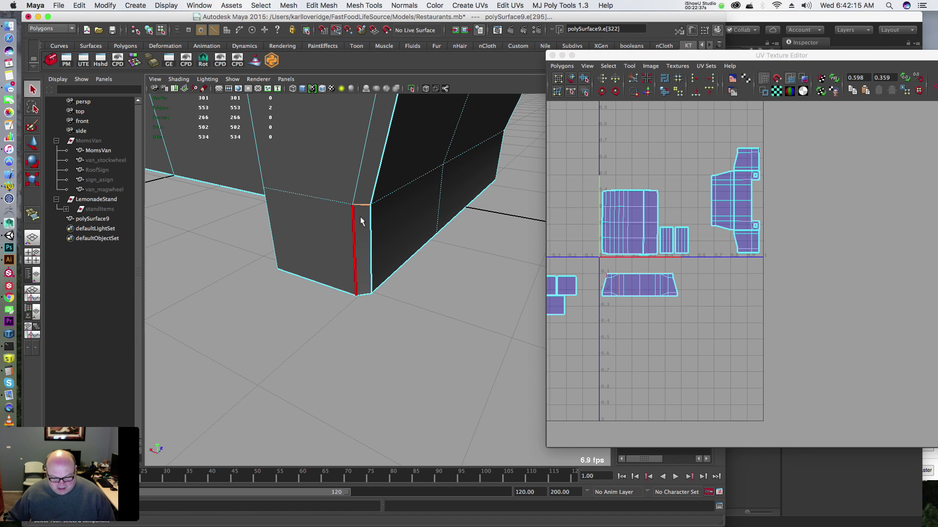
left_click(357, 264, "shift")
key("g")
Step: Select the front panel's UV shell and move it up to sit directly above the canopy shell in the UV layout
right_click_drag(408, 202, 216, 194, "alt")
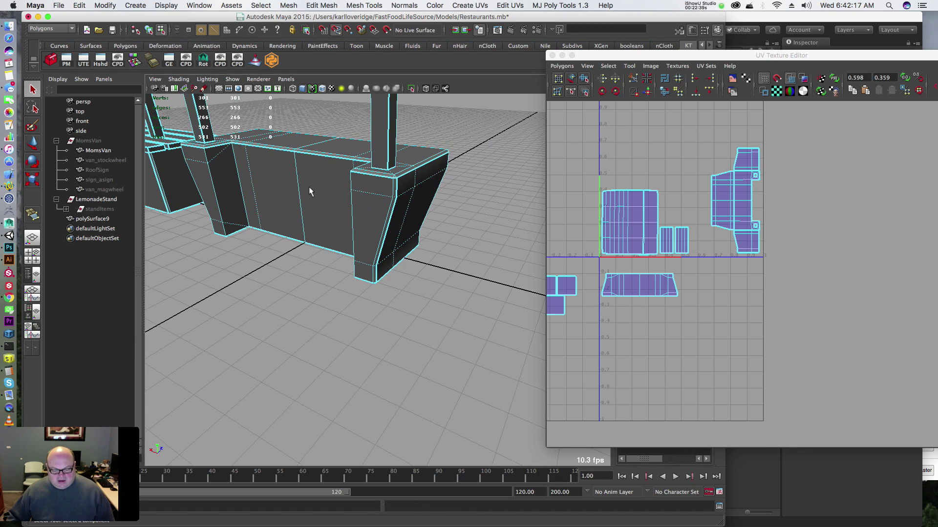
left_click_drag(309, 190, 420, 238, "alt")
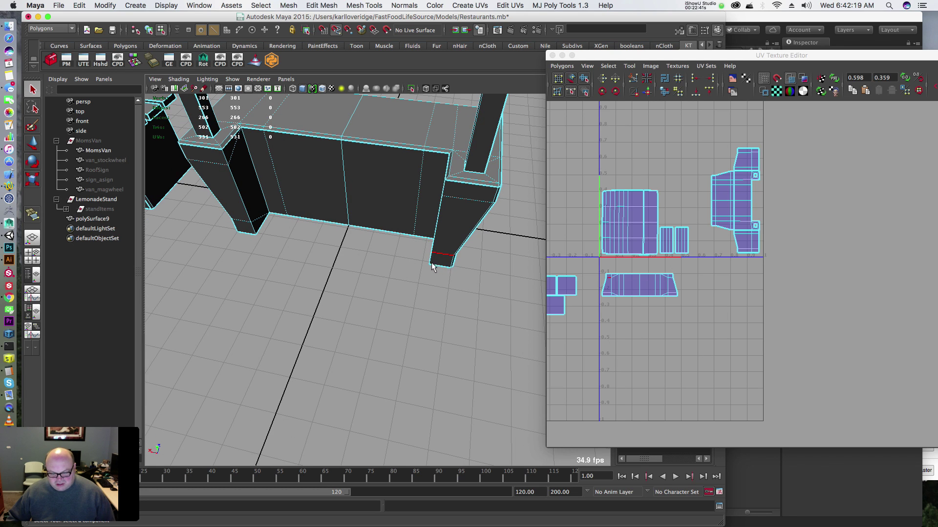
left_click(432, 268)
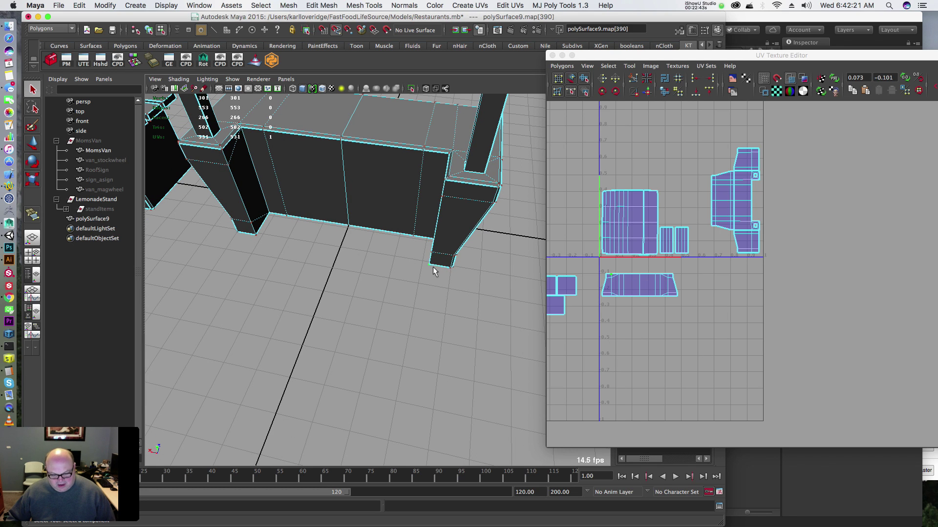
double_click(432, 267)
key("w")
left_click_drag(641, 287, 641, 177)
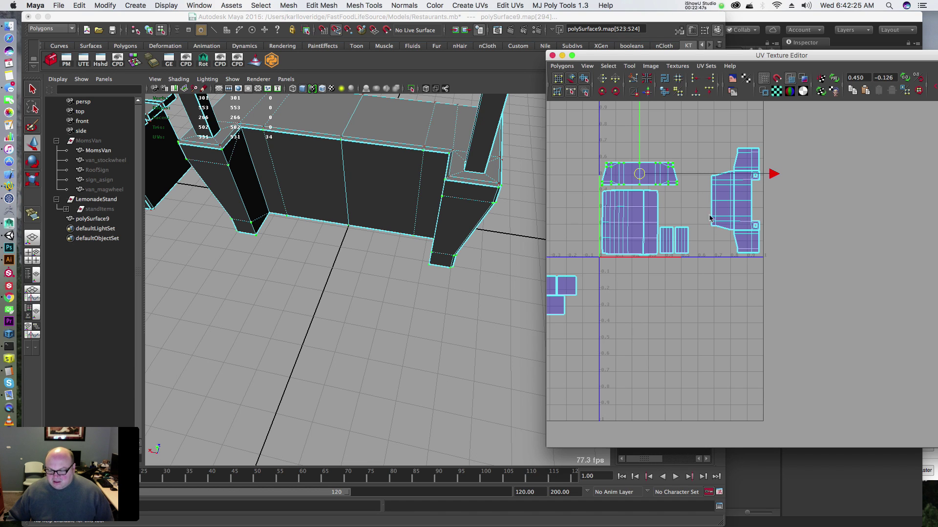
Step: Select the canopy's curved end-cap UV shells and move them up beside the canopy and front panel shells
middle_click_drag(710, 218, 692, 230, "alt")
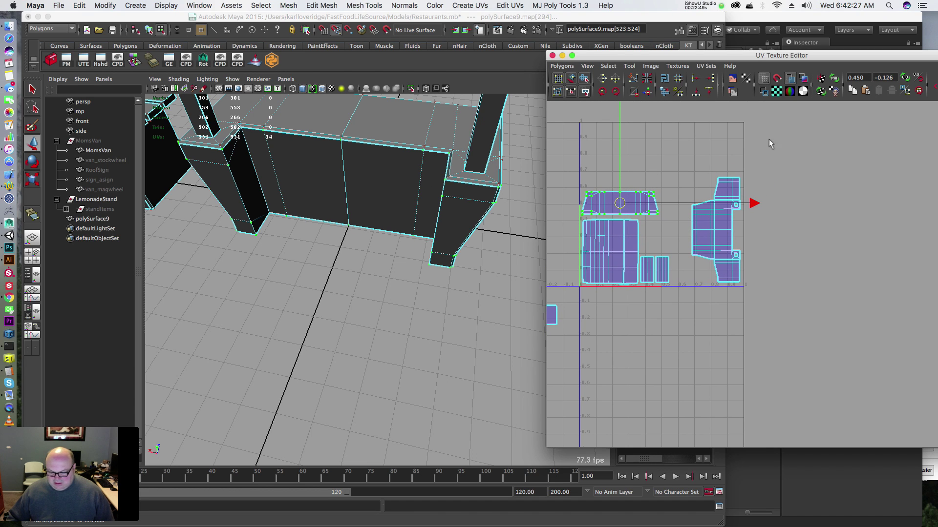
left_click_drag(673, 333, 748, 174)
left_click_drag(442, 278, 364, 202, "alt")
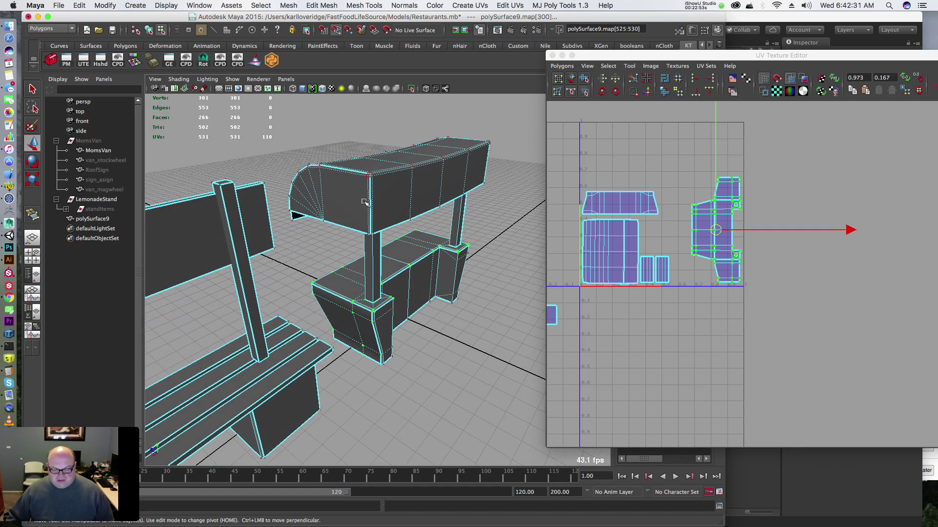
left_click_drag(435, 165, 432, 152, "alt")
left_click_drag(495, 112, 353, 170)
middle_click_drag(640, 302, 706, 217, "alt")
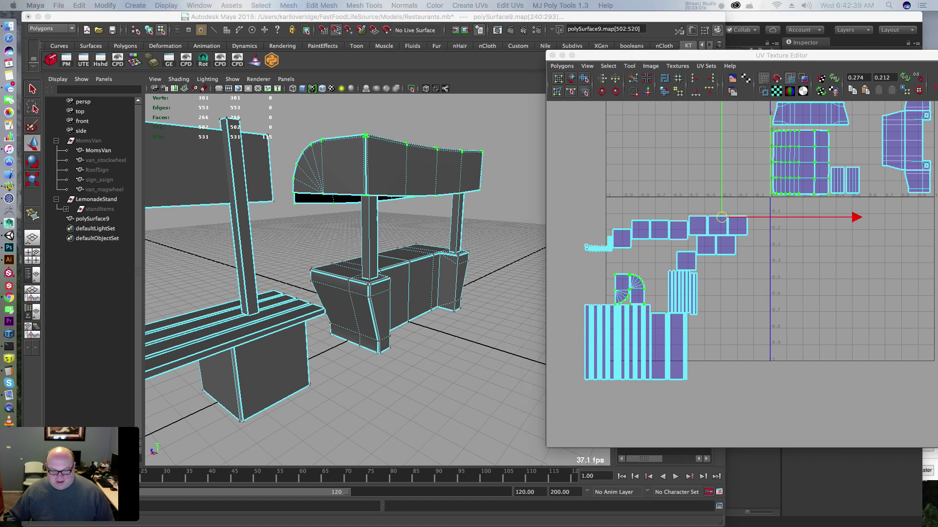
left_click(647, 276)
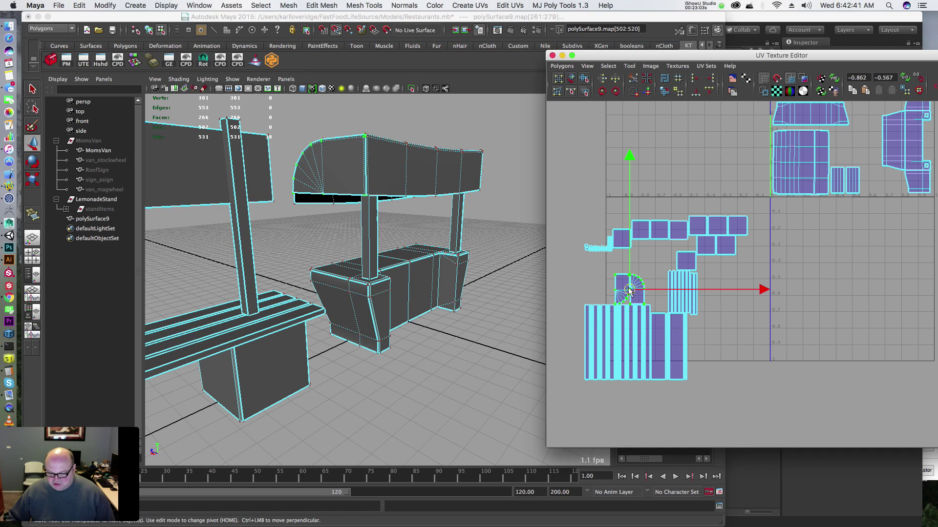
left_click_drag(634, 290, 749, 129)
Step: Move and sew the straight top edge of each canopy end cap so both caps attach to the canopy's UV shell
left_click_drag(345, 205, 369, 247, "alt")
scroll(317, 221, "up", 5)
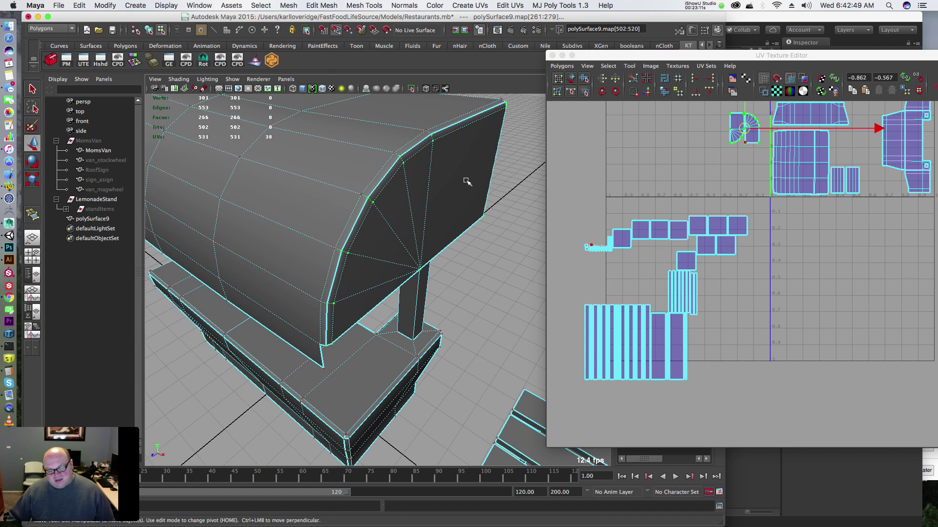
middle_click_drag(433, 142, 422, 157, "alt")
right_click_drag(442, 151, 445, 143)
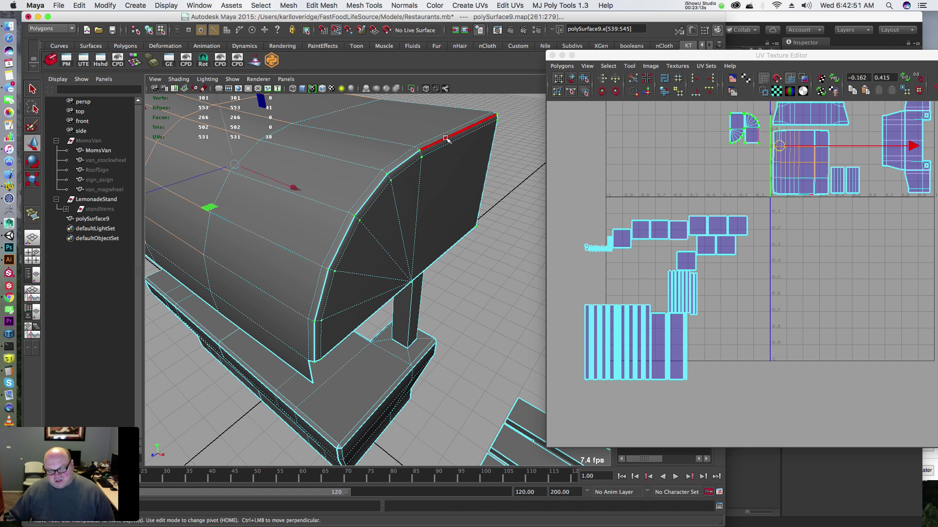
left_click(446, 139)
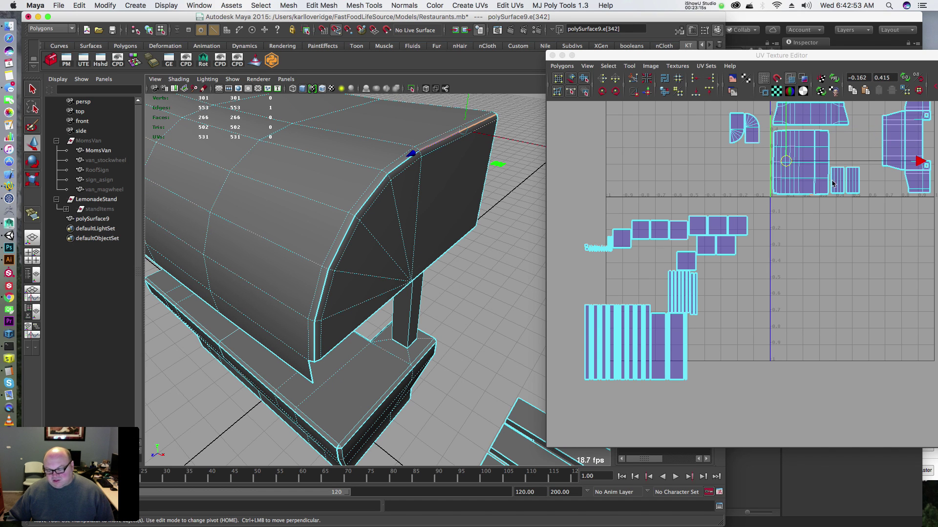
middle_click_drag(758, 203, 676, 265, "alt")
right_click_drag(699, 285, 725, 295, "shift")
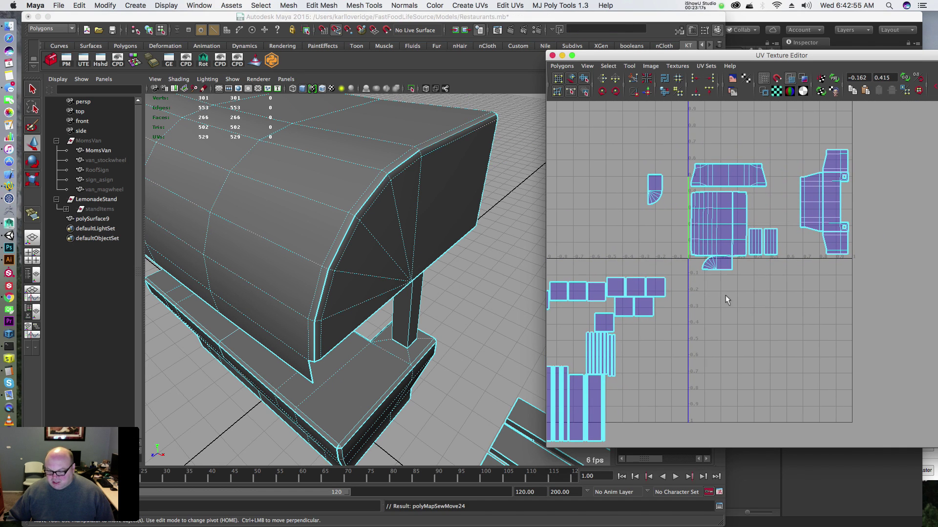
scroll(366, 220, "up", 10)
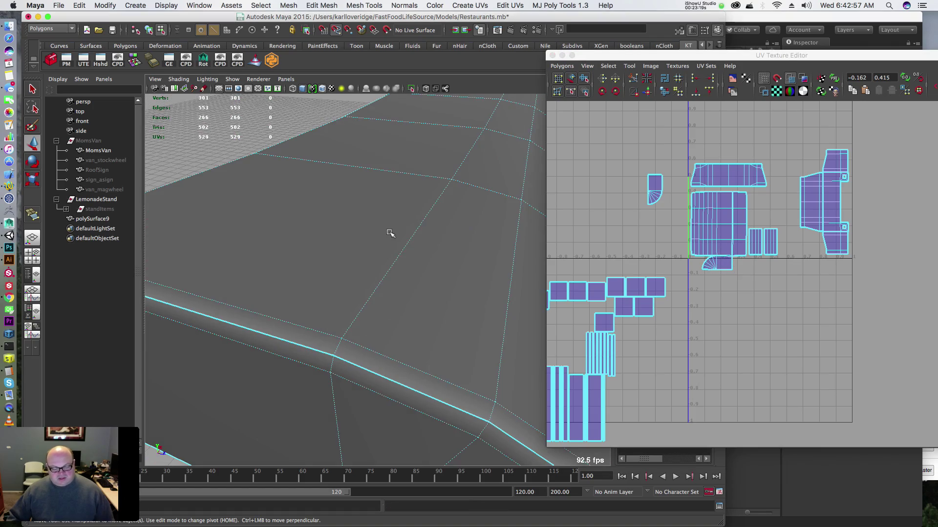
left_click(309, 341)
key("g")
Step: Move the canopy's whole UV shell up above the horizontal UV axis, and place the front panel's shell directly above it
right_click_drag(412, 245, 282, 243, "alt")
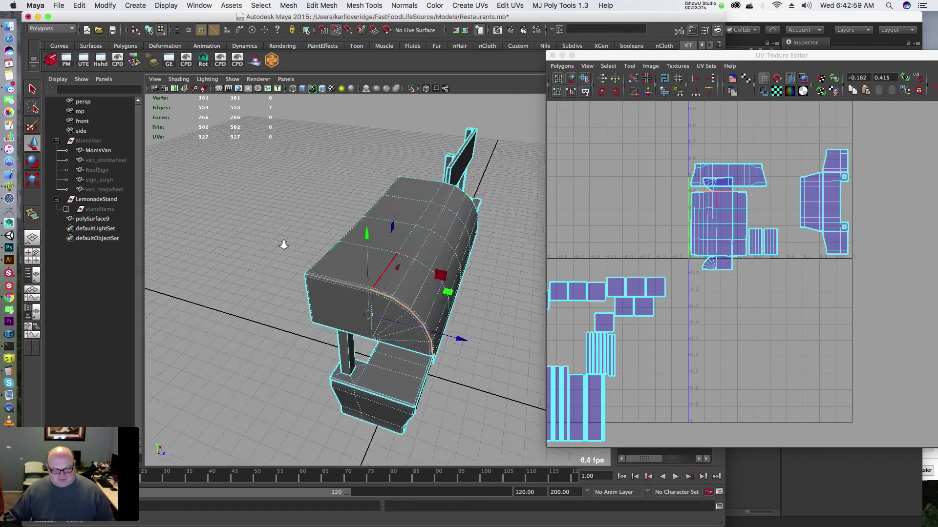
left_click_drag(283, 243, 384, 245, "alt")
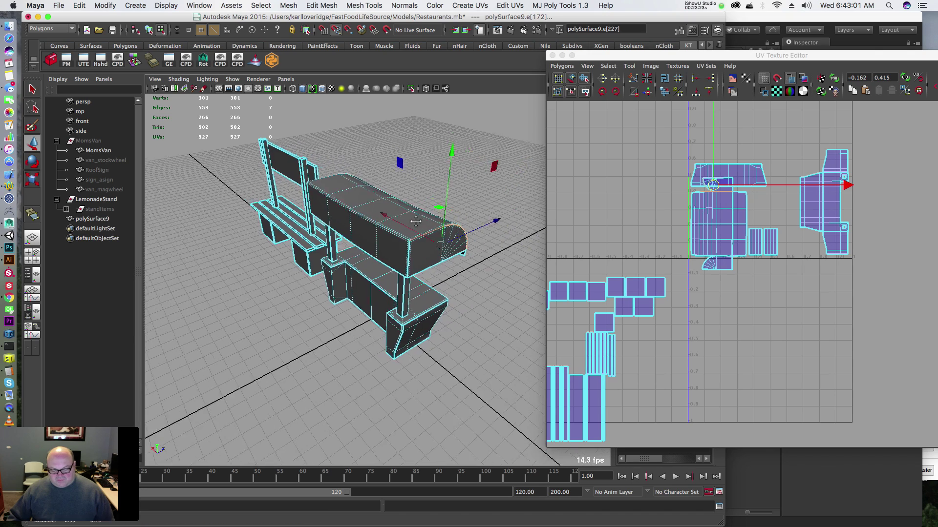
right_click_drag(380, 241, 468, 232, "alt")
right_click_drag(783, 268, 804, 268)
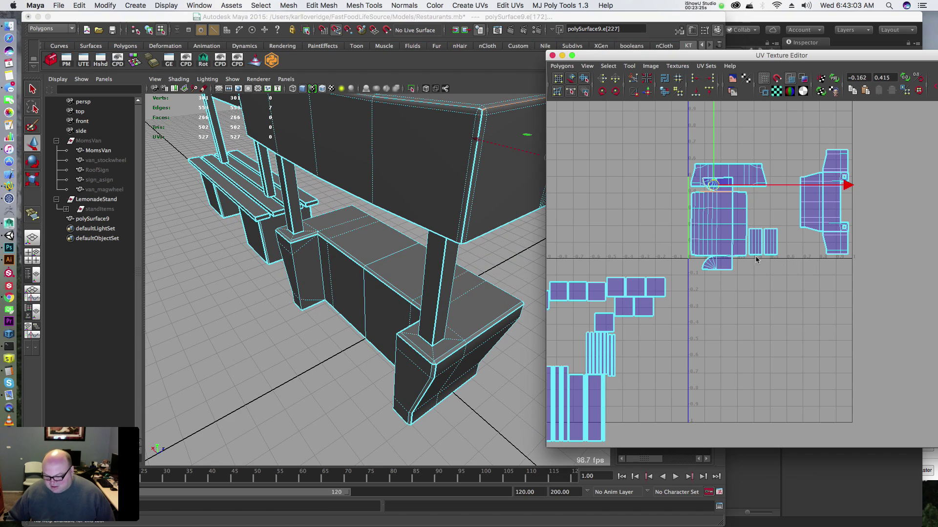
left_click(737, 263)
left_click_drag(739, 262, 729, 278)
key("shift+period")
key("shift+period")
key("shift+period")
key("shift+period")
key("shift+period")
key("shift+period")
key("shift+period")
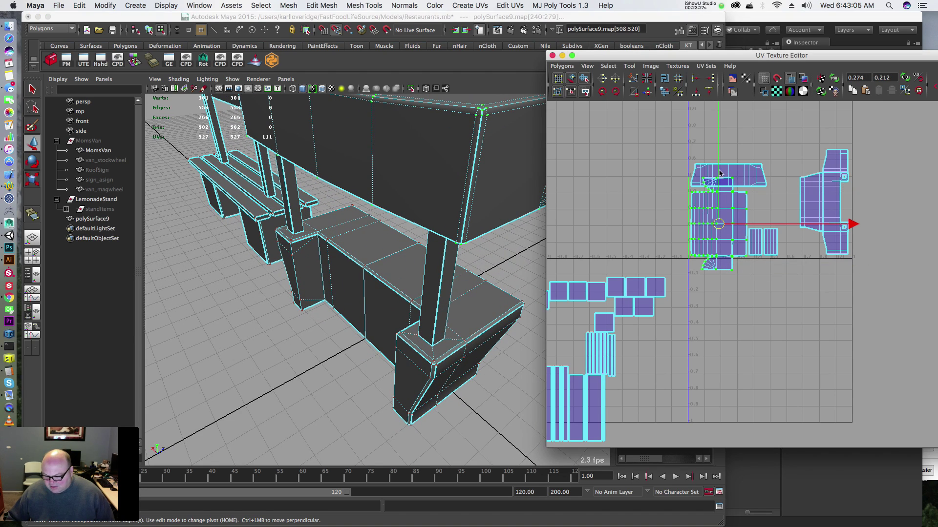
left_click_drag(719, 172, 721, 156)
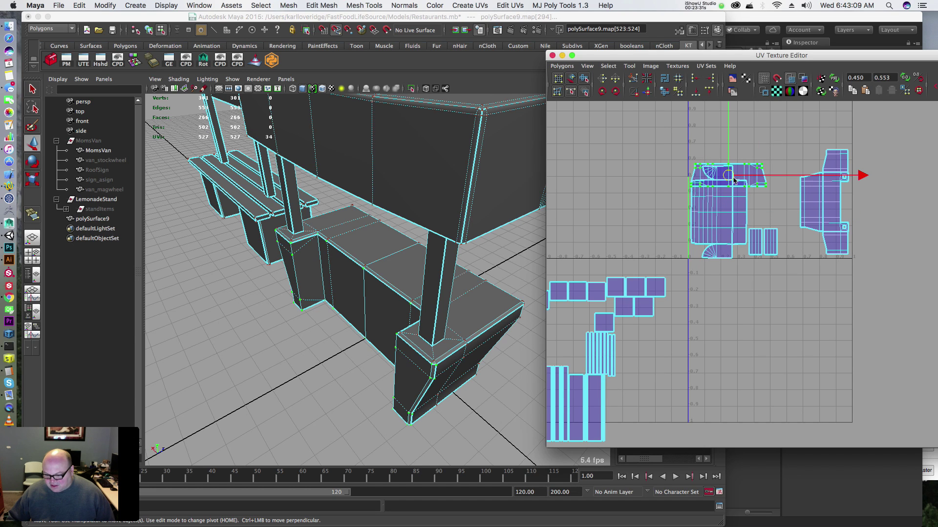
left_click_drag(733, 180, 731, 153)
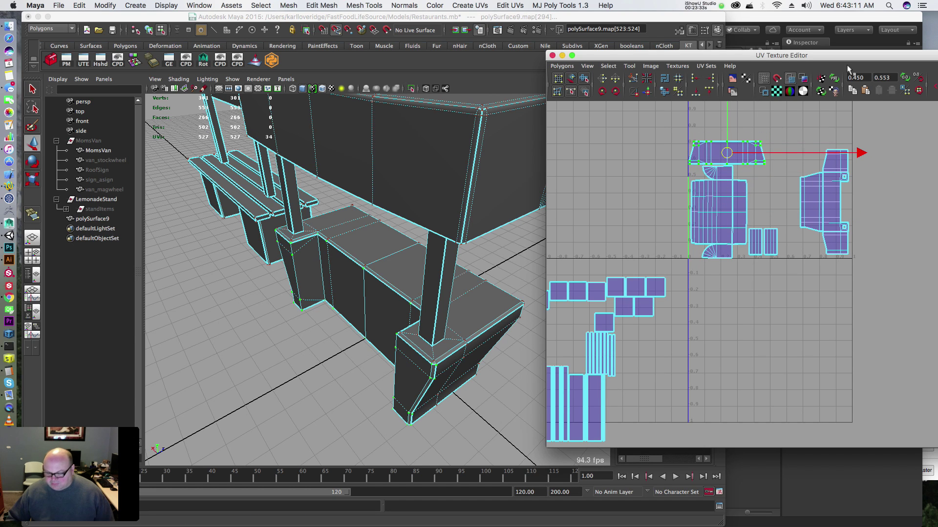
Step: Move and sew the long upper front edge of the sign board above the bench
left_click_drag(329, 237, 426, 226, "alt")
middle_click_drag(345, 254, 385, 219, "alt")
left_click_drag(386, 219, 471, 229, "alt")
left_click_drag(374, 176, 371, 216, "alt")
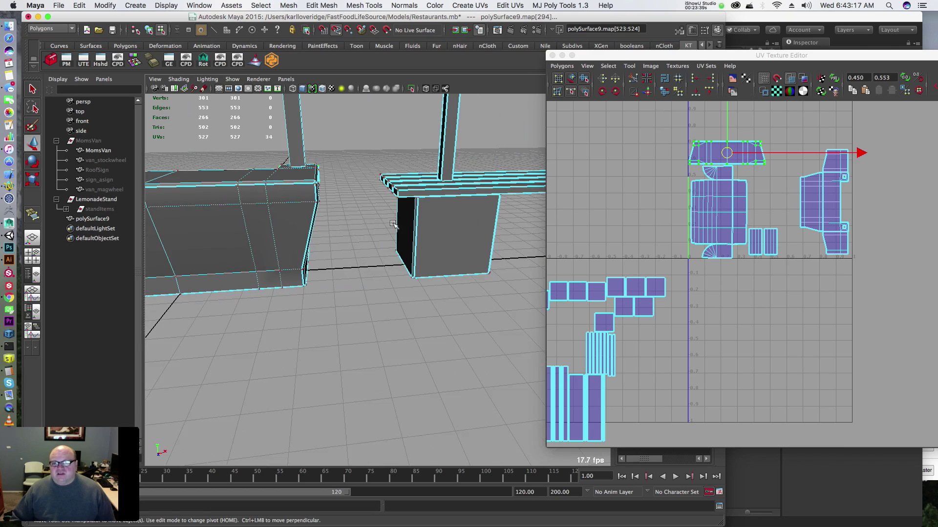
right_click_drag(371, 216, 381, 231, "alt")
left_click_drag(398, 263, 356, 243, "alt")
right_click_drag(356, 237, 337, 229, "alt")
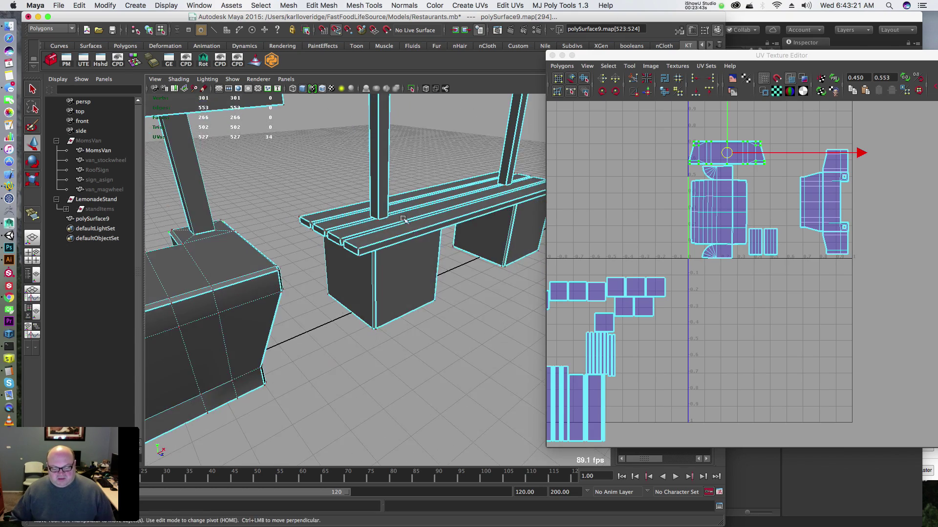
left_click_drag(337, 229, 381, 215, "alt")
right_click_drag(381, 215, 361, 205, "alt")
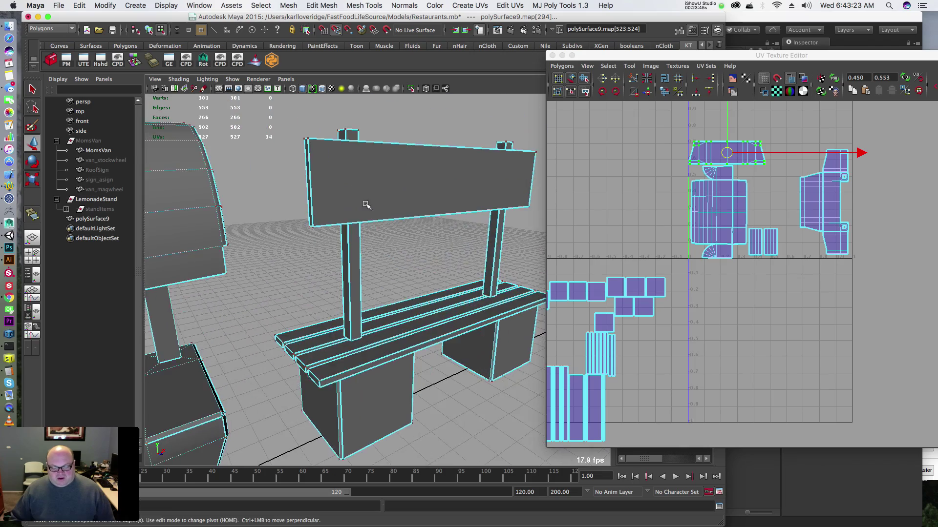
left_click_drag(361, 206, 408, 204, "alt")
right_click_drag(409, 203, 420, 184, "alt")
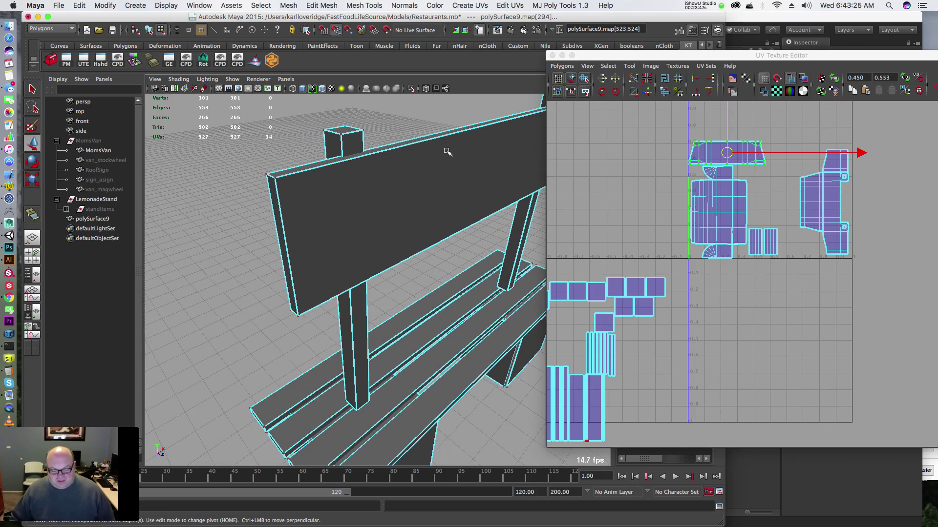
left_click_drag(395, 173, 458, 154, "alt")
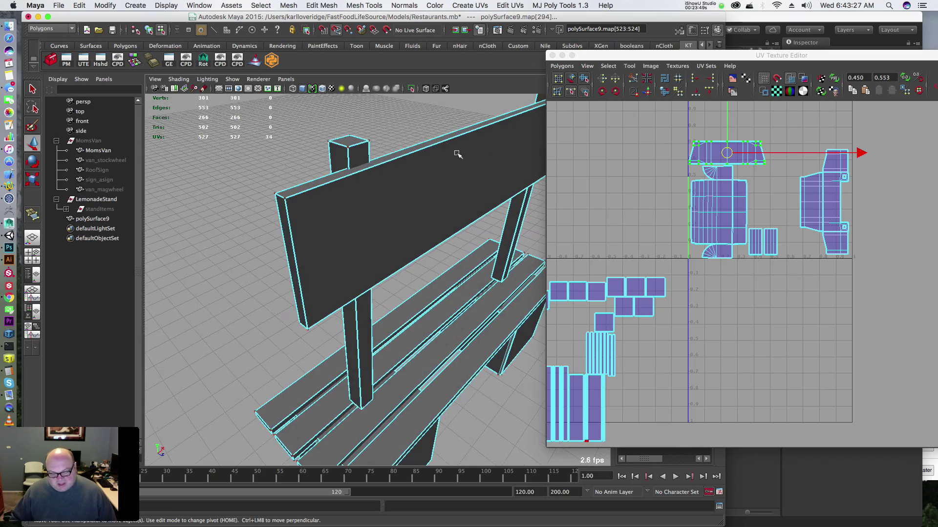
key("F10")
left_click(424, 156)
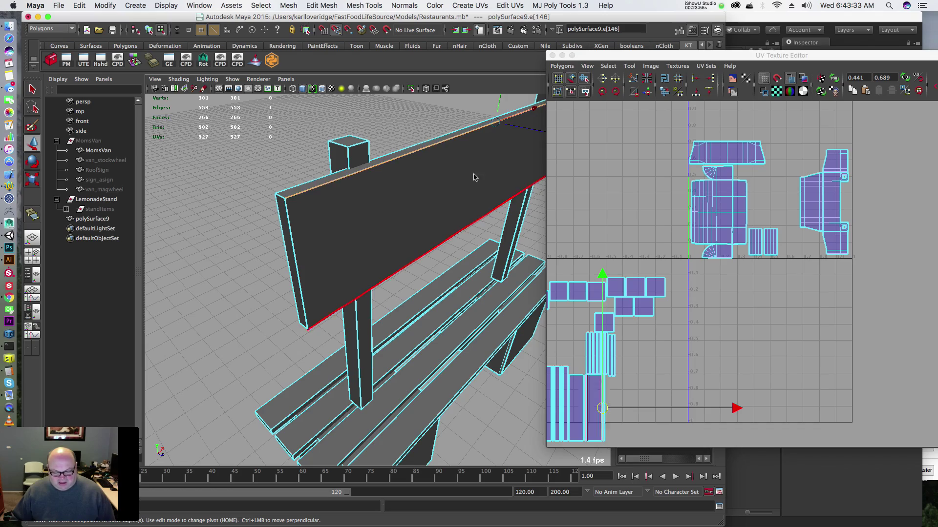
left_click_drag(433, 221, 331, 218, "alt")
middle_click_drag(330, 218, 346, 192, "alt")
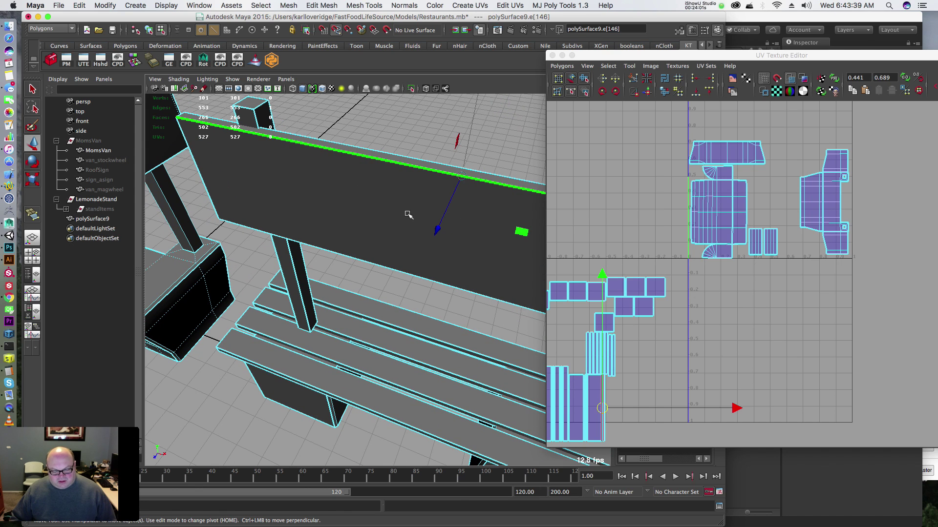
key("g")
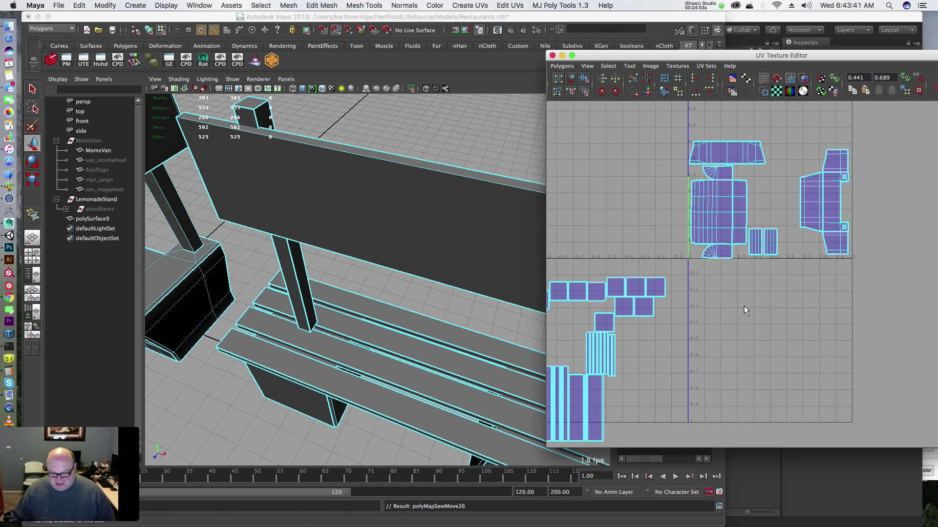
Step: Locate the sign board's faces in the UV layout, and move and sew the top strip's other long edge to join both large faces
middle_click_drag(744, 307, 851, 209, "alt")
right_click_drag(415, 174, 408, 213)
left_click(409, 213)
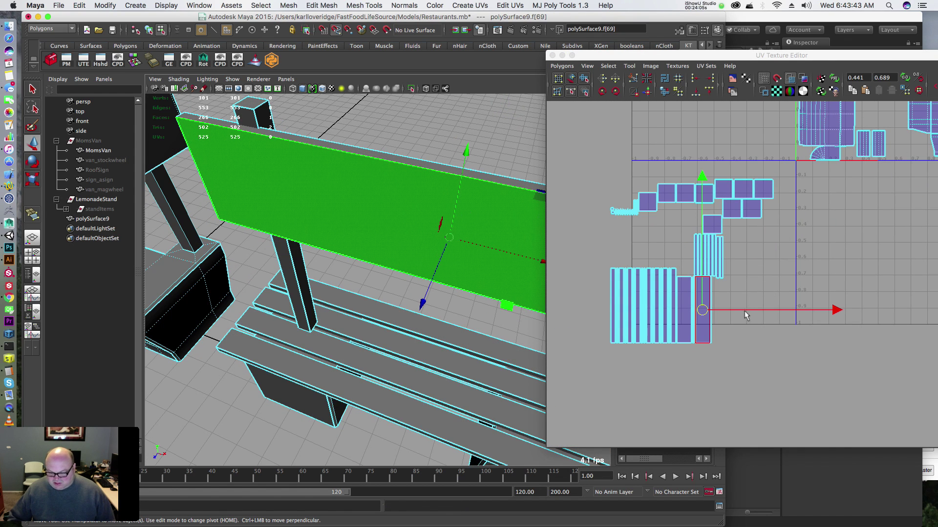
right_click_drag(685, 298, 858, 337, "alt")
middle_click_drag(719, 280, 790, 248, "alt")
right_click_drag(742, 268, 898, 298, "alt")
middle_click_drag(667, 276, 777, 248, "alt")
right_click_drag(757, 258, 793, 254, "alt")
middle_click_drag(813, 238, 796, 251, "alt")
left_click_drag(818, 262, 799, 277)
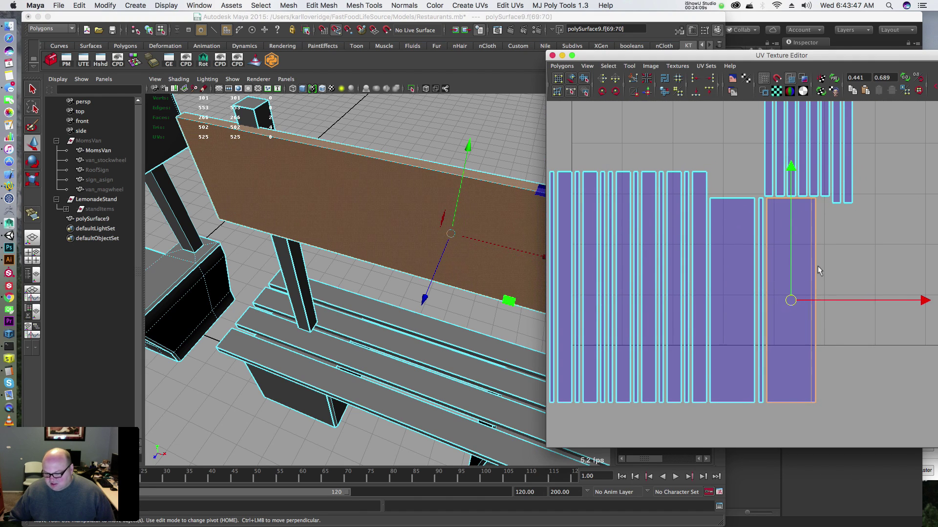
left_click_drag(383, 177, 280, 179, "alt")
key("F10")
left_click(440, 177)
key("g")
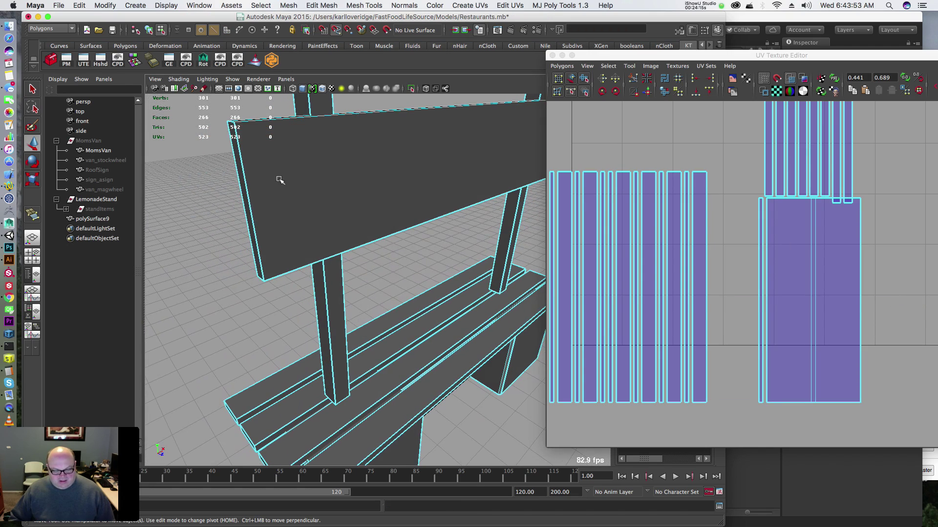
Step: Move and sew a vertical edge at each end of the sign board and its long bottom edge to the board's shell
left_click(244, 176)
key("g")
left_click_drag(431, 195, 314, 164, "alt")
left_click(337, 154)
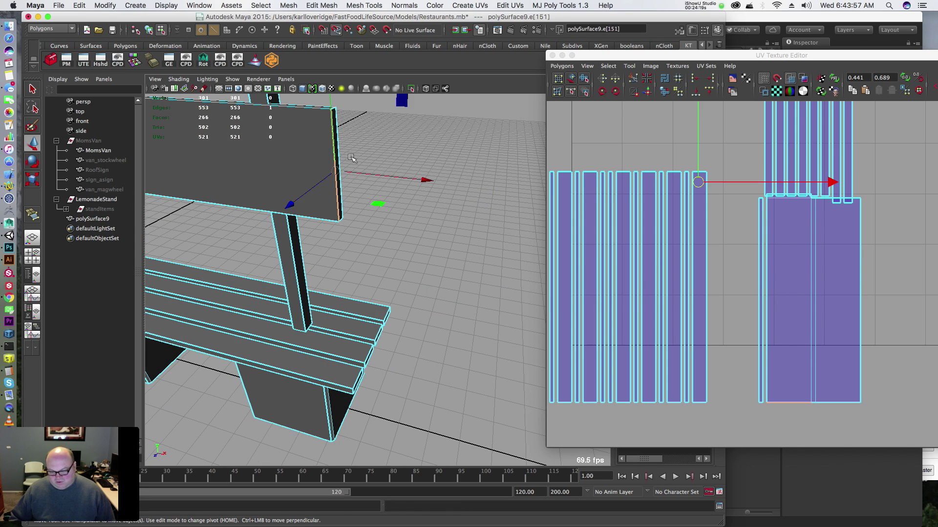
key("g")
mouse_move(254, 196)
left_mouse_down("alt")
mouse_move(247, 200)
mouse_move(260, 183)
left_mouse_up("alt")
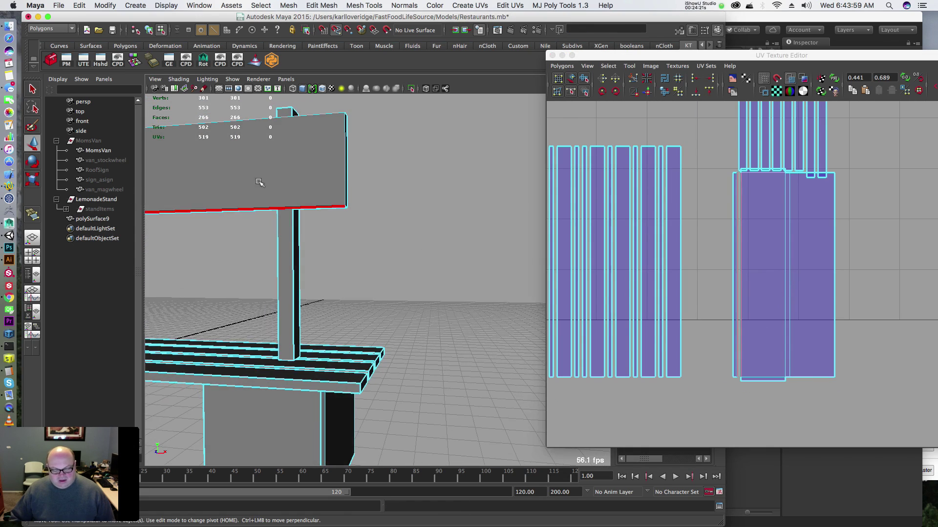
left_click(270, 200)
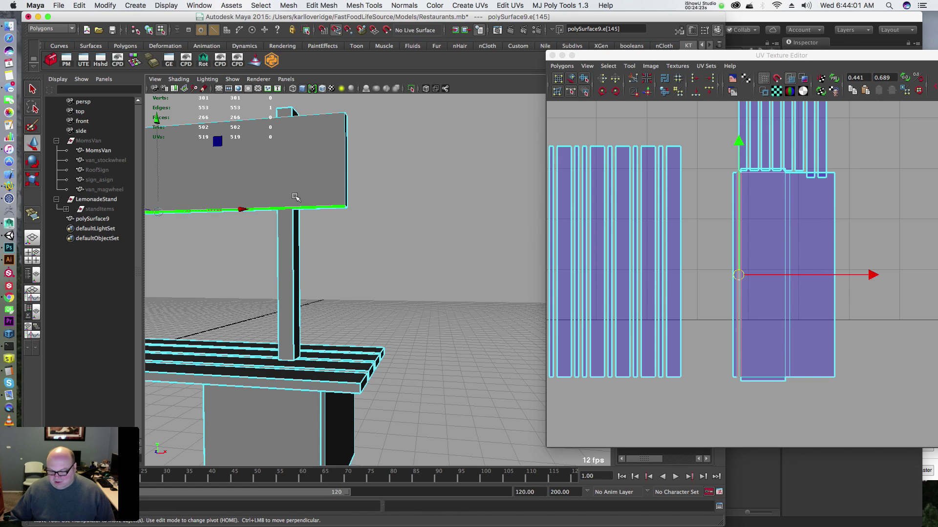
key("g")
Step: Select the sign board's complete UV shell and move it just past the vertical UV axis, clear of the unsewn strips
right_click_drag(851, 331, 839, 363)
left_click_drag(840, 364, 812, 392)
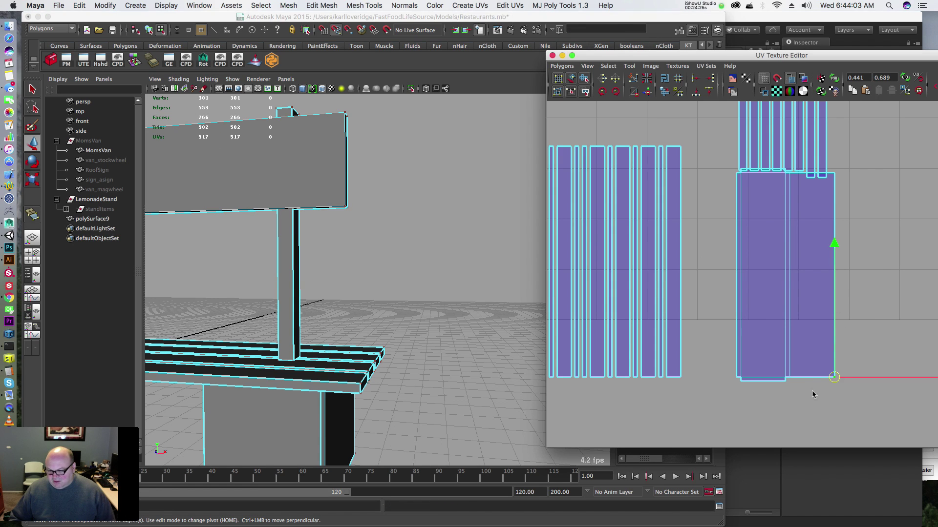
right_click_drag(812, 392, 816, 370, "ctrl")
right_click_drag(826, 203, 534, 181, "alt")
middle_click_drag(806, 221, 688, 215, "alt")
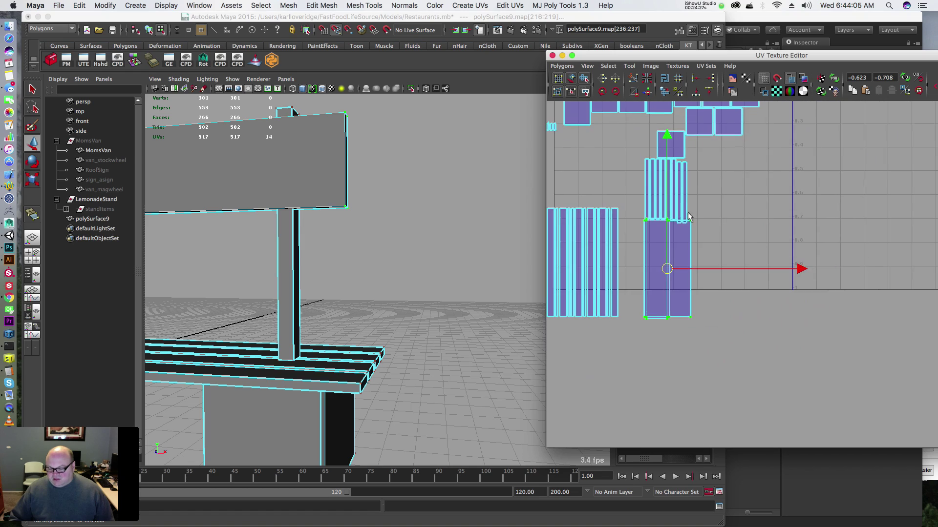
left_click_drag(664, 270, 820, 235)
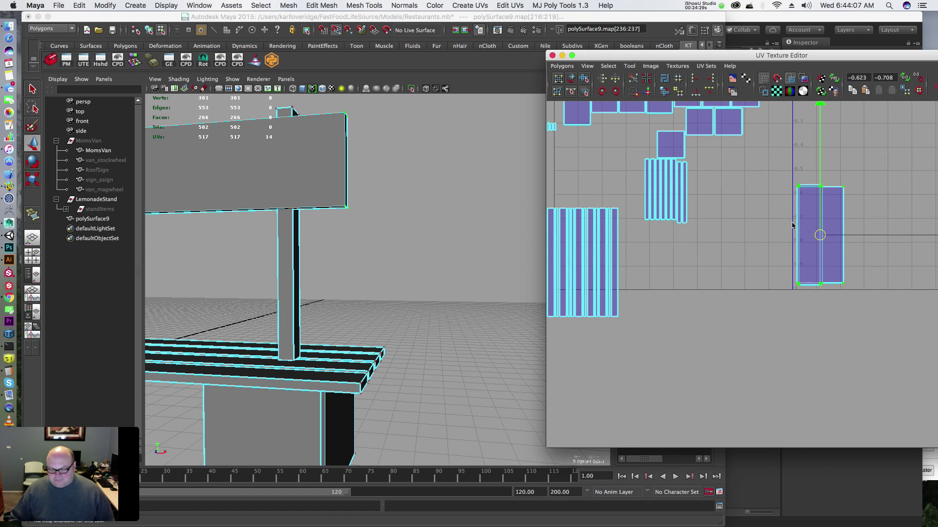
Step: Move and sew three vertical edges of one sign post on the bench to join its sides into a single UV shell
middle_click_drag(360, 215, 356, 255, "alt")
left_click_drag(356, 255, 360, 212, "alt")
right_click_drag(360, 211, 448, 201, "alt")
left_click_drag(448, 201, 497, 197, "alt")
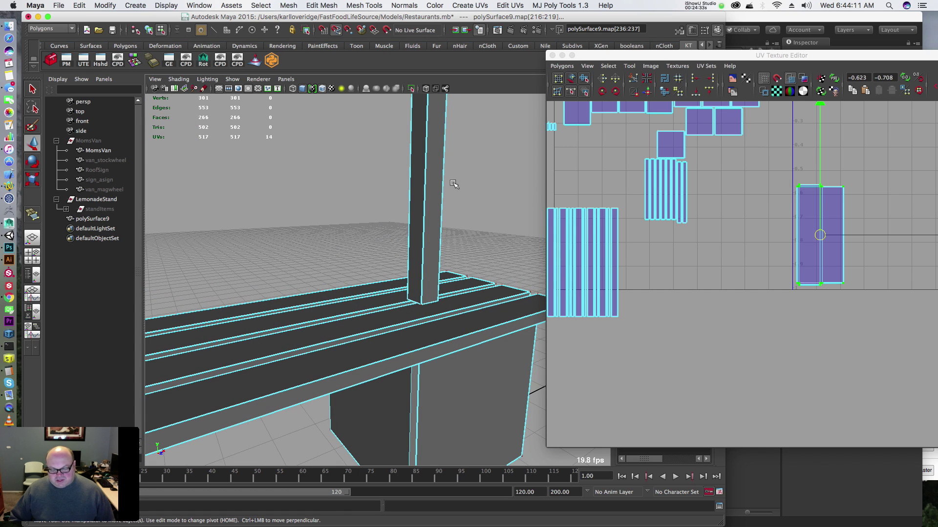
left_click_drag(420, 205, 417, 220)
left_click(440, 209)
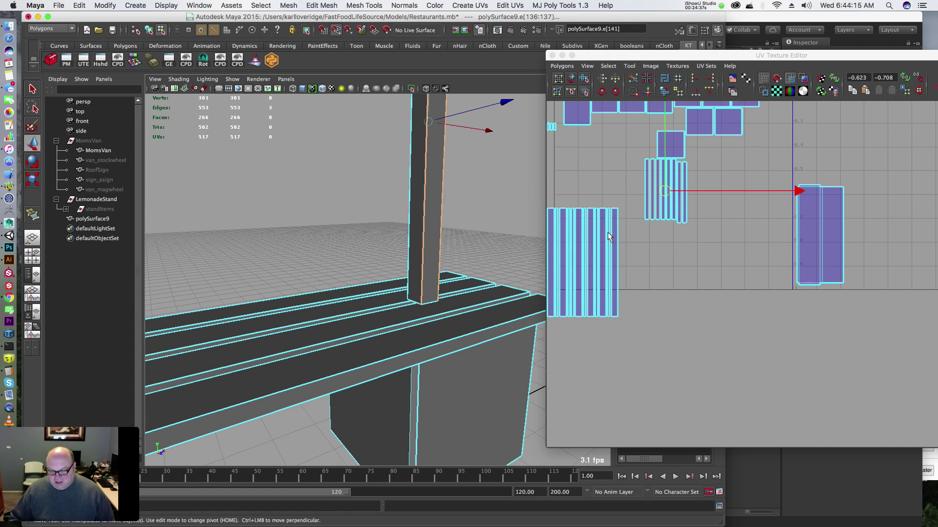
right_click_drag(599, 233, 689, 222, "shift")
Step: Select the sewn post's UV shell and move it out beside the sign board's shell
left_click(456, 267)
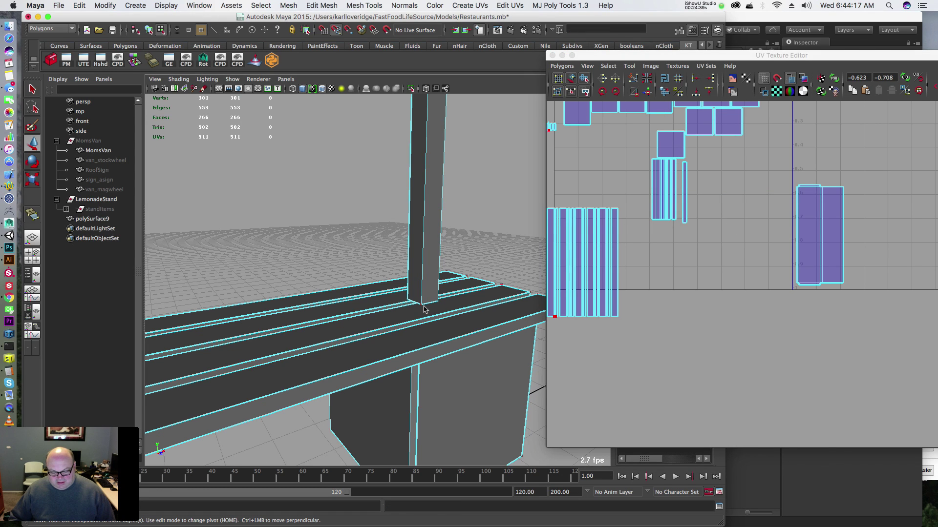
left_click(423, 306)
left_click(423, 305)
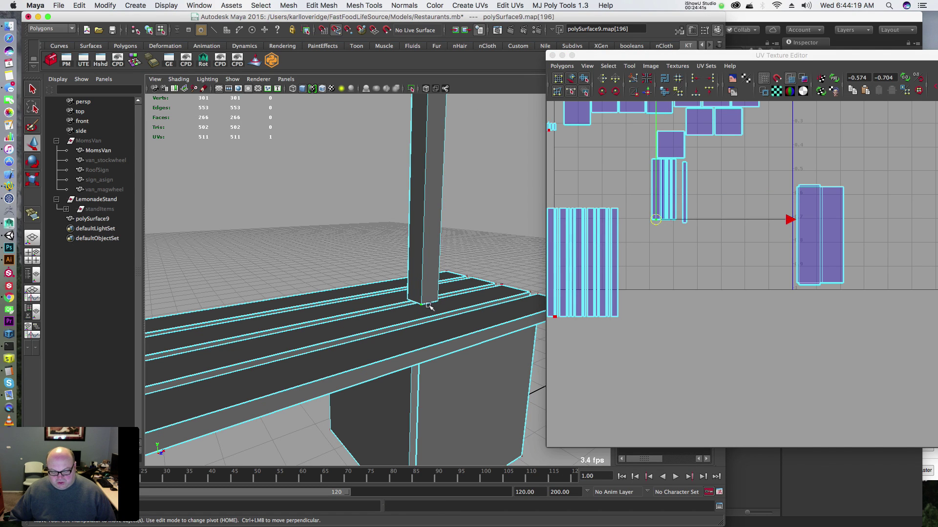
right_click_drag(428, 306, 481, 299, "ctrl")
left_click_drag(663, 192, 757, 205)
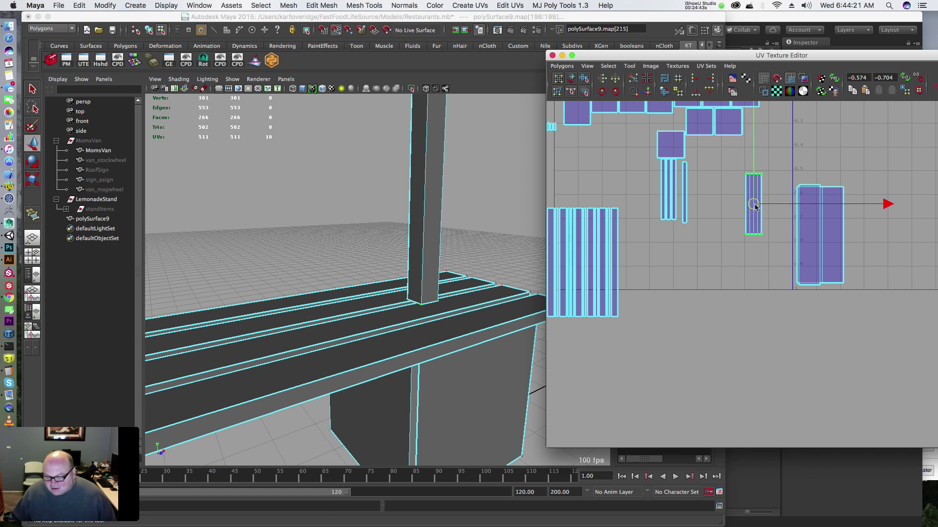
Step: Move and sew the other sign post's vertical edges, and place its UV shell beside the first post's shell
left_click_drag(303, 183, 322, 206, "alt")
key("shift+s")
left_click(412, 239)
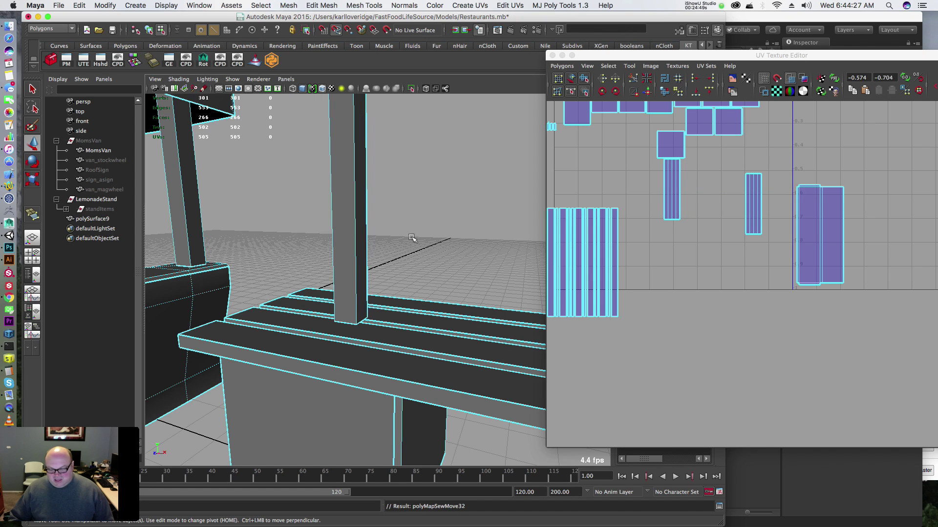
left_click_drag(670, 235, 732, 208)
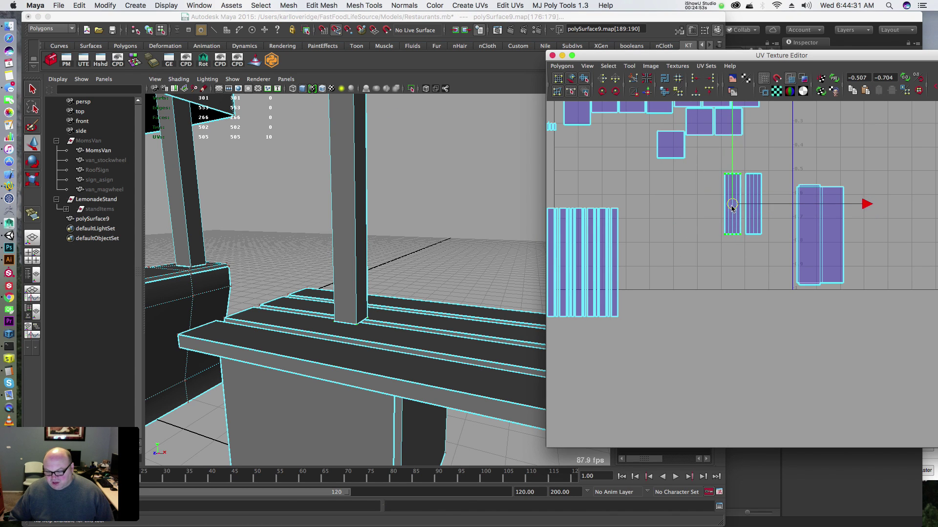
Step: Move and sew the top face of one sign post onto that post's UV shell
left_click_drag(473, 255, 365, 244, "alt")
scroll(365, 245, "up", 5)
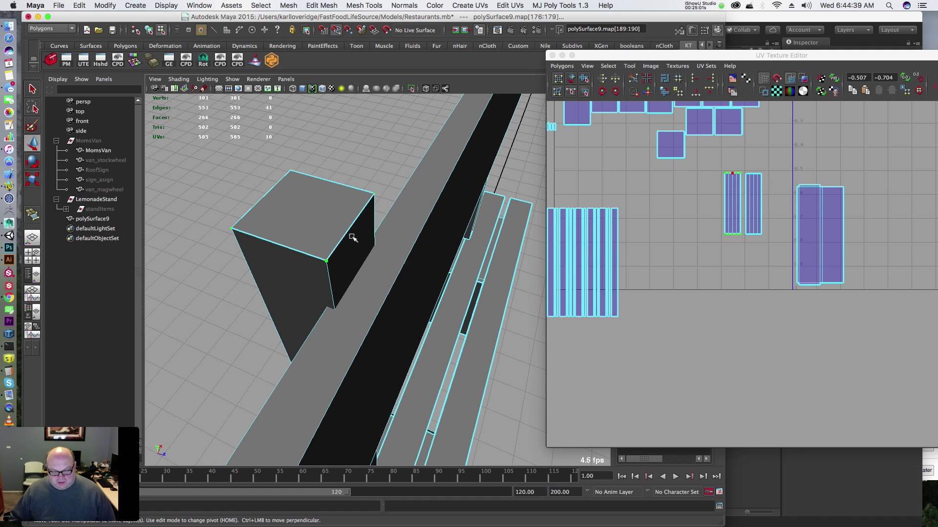
key("F10")
left_click(350, 237)
key("g")
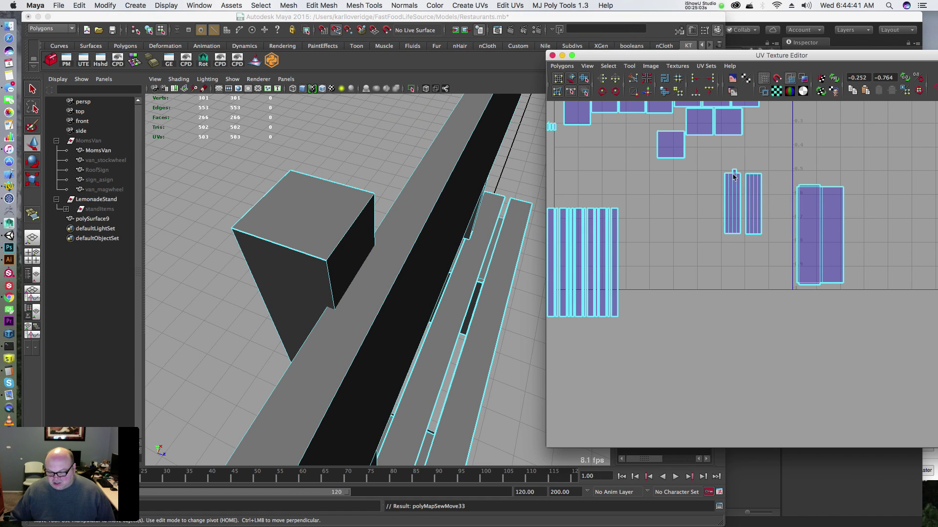
Step: Move and sew the other sign post's top face onto its own UV shell
scroll(420, 148, "down", 5)
left_click_drag(420, 148, 340, 196, "alt")
right_click_drag(341, 196, 400, 227, "alt")
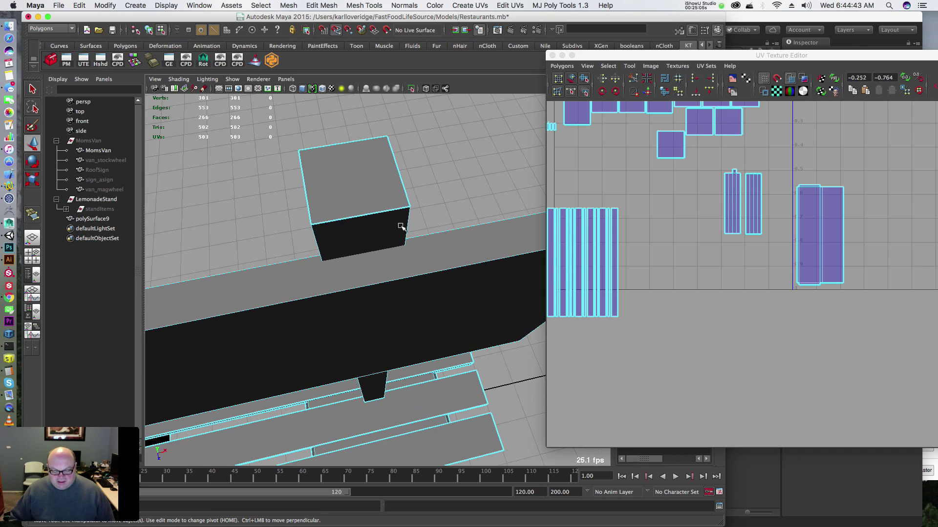
left_click(365, 217)
key("g")
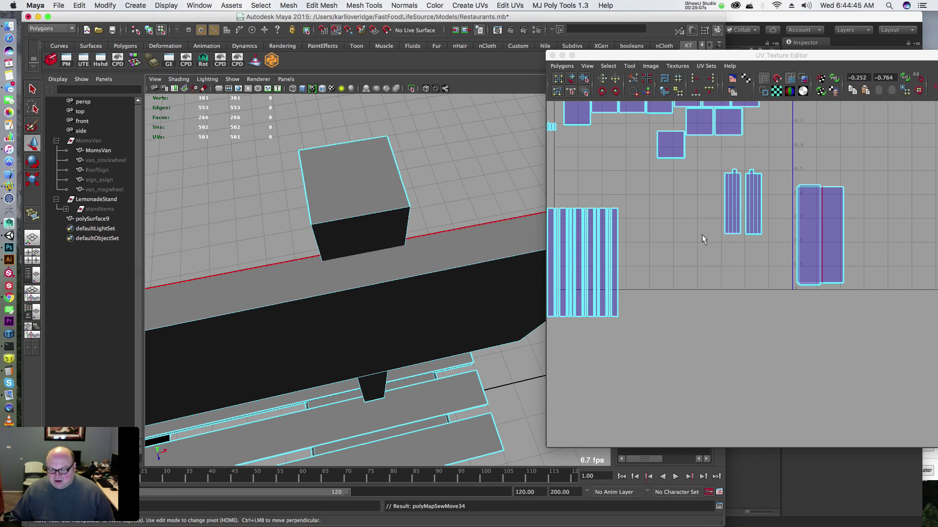
Step: Select the UV shells of the sign board and both posts, and move them together below the stand's shells
right_click_drag(703, 239, 610, 203, "alt")
right_click_drag(362, 245, 297, 234, "alt")
left_click_drag(297, 244, 318, 221, "alt")
middle_click_drag(793, 184, 716, 327, "alt")
right_click_drag(669, 320, 666, 318)
left_click_drag(666, 318, 731, 410)
left_click_drag(714, 366, 848, 299)
Step: Select every face of the three rear bench planks and delete them, keeping only the front plank
left_click_drag(376, 358, 325, 259, "alt")
middle_click_drag(373, 239, 426, 236, "alt")
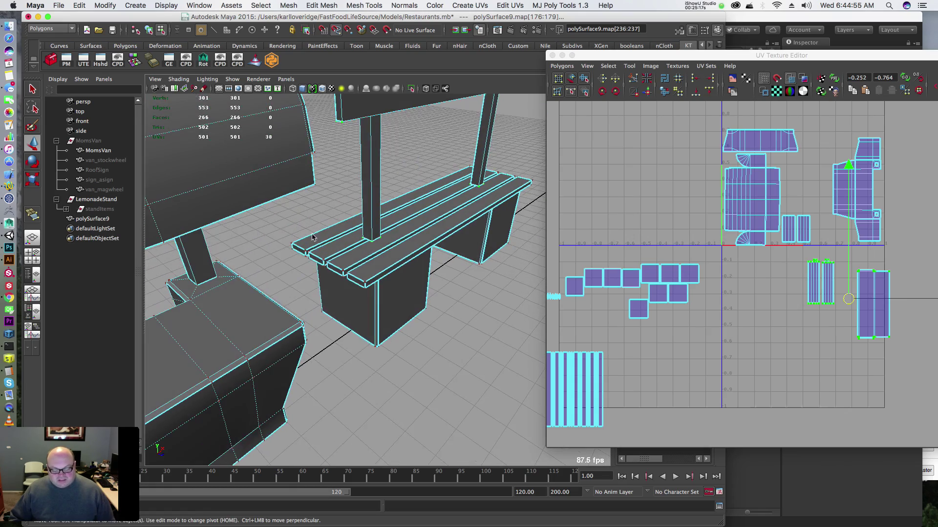
right_click_drag(306, 226, 396, 246, "alt")
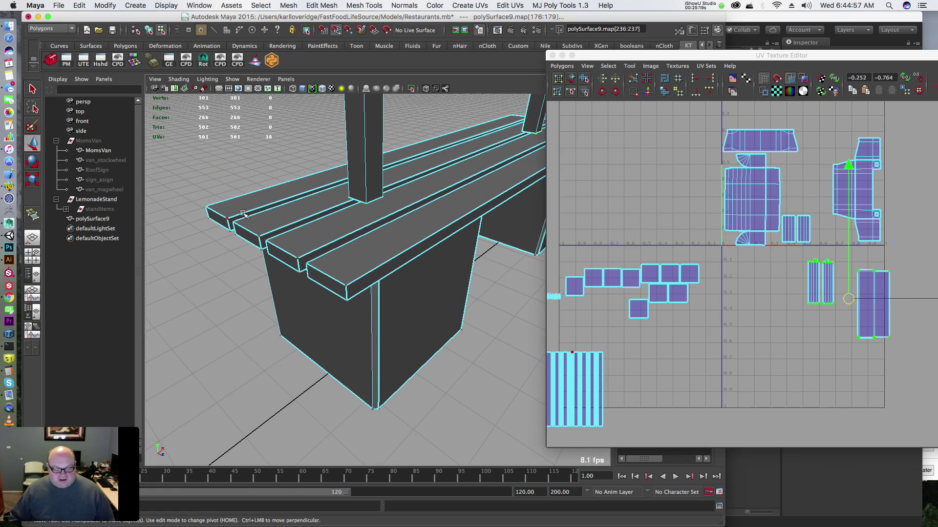
right_click_drag(243, 214, 242, 239)
left_click(248, 209)
left_click(273, 222, "shift")
left_click(301, 242, "shift")
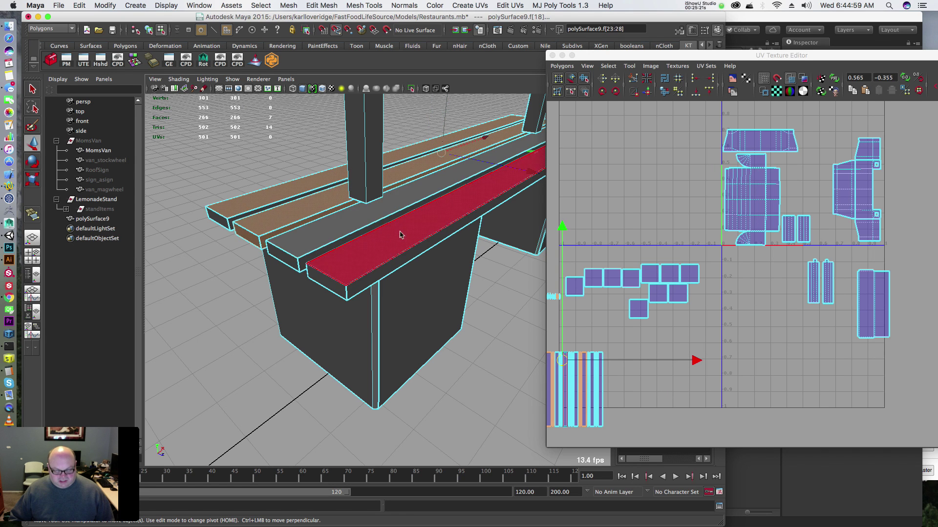
left_click(364, 222, "shift")
key("shift+period")
key("shift+period")
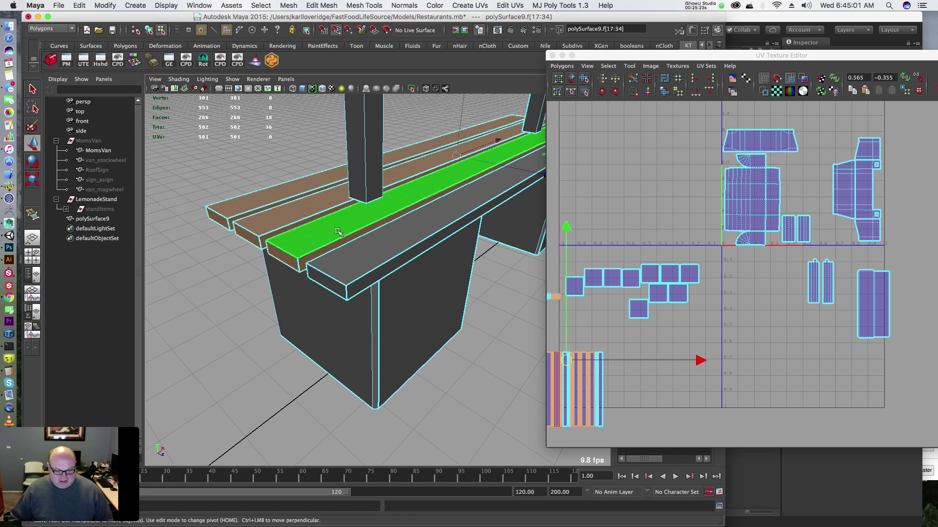
left_click_drag(255, 251, 290, 218, "alt")
key("Delete")
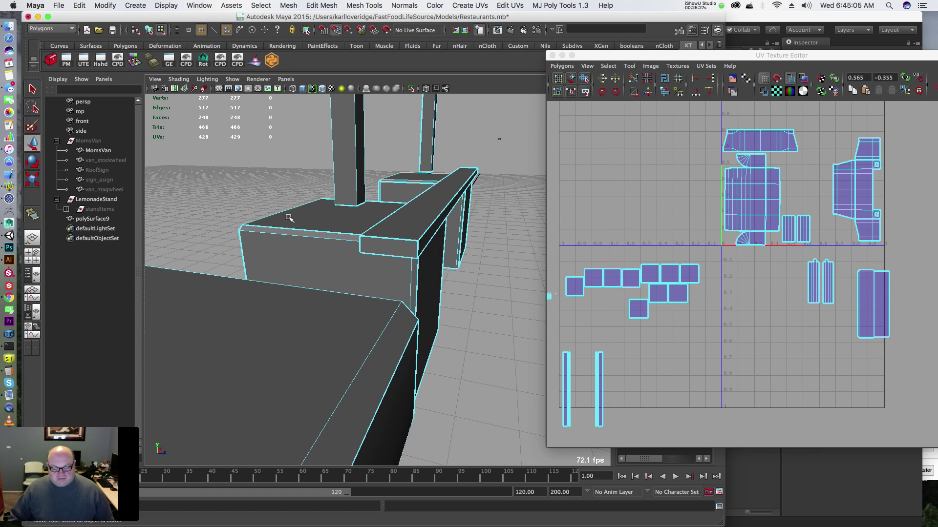
Step: Move and sew the front plank's two long top edges to join its side faces to the top face
left_click_drag(481, 184, 503, 192, "alt")
left_click(488, 195)
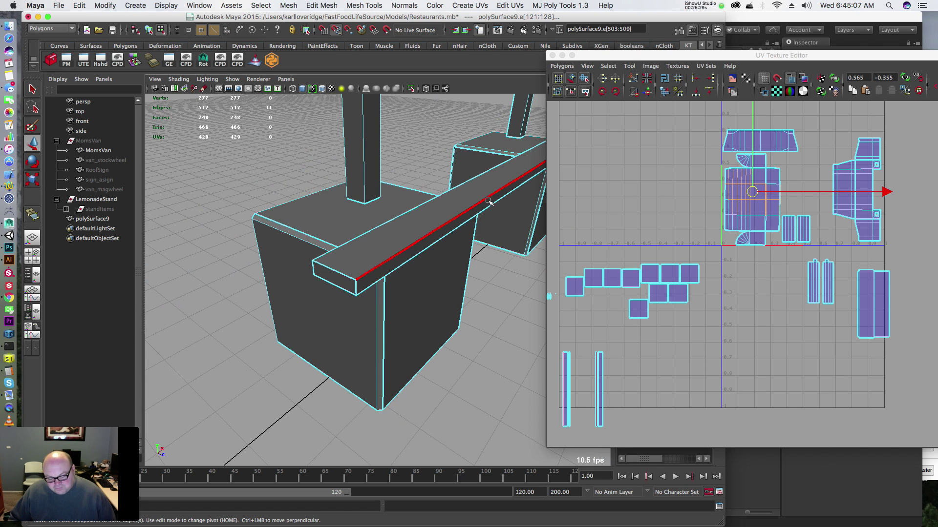
left_click(484, 176)
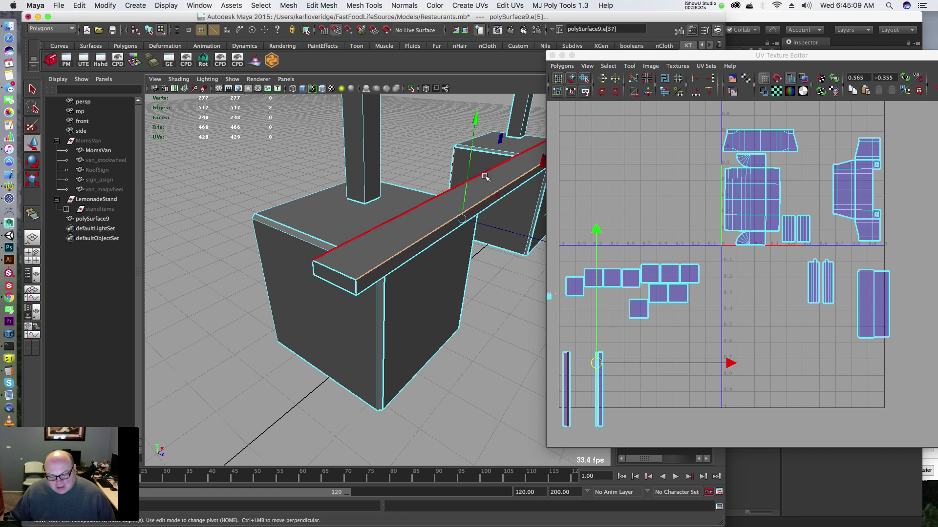
left_click(500, 191, "shift")
key("g")
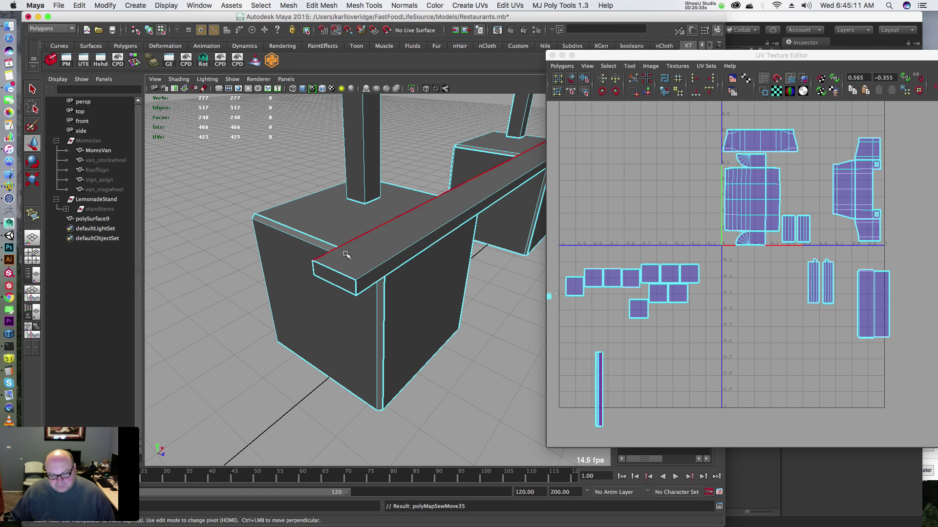
Step: Move and sew the plank's two end faces to its top face, and move the joined UV shell clear of the underside strip
left_click(339, 269)
key("g")
left_click_drag(483, 183, 413, 246, "alt")
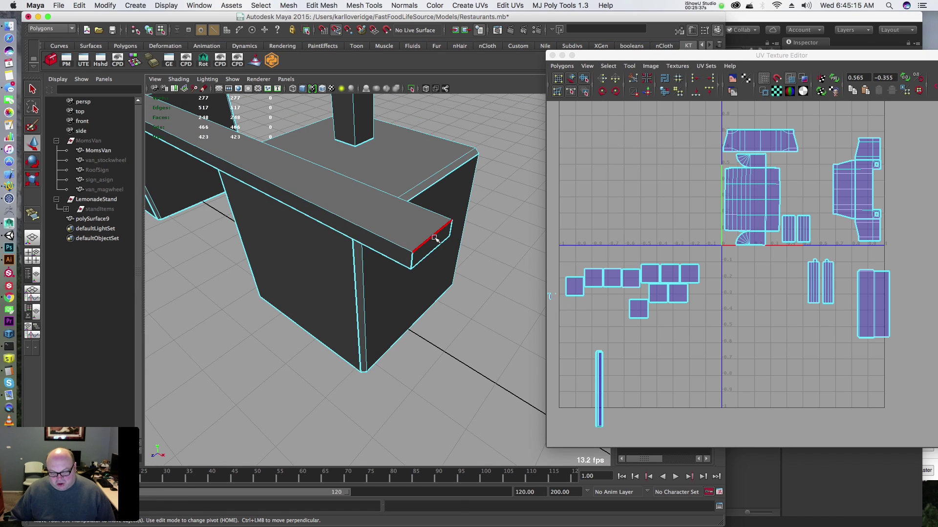
left_click(435, 237)
key("g")
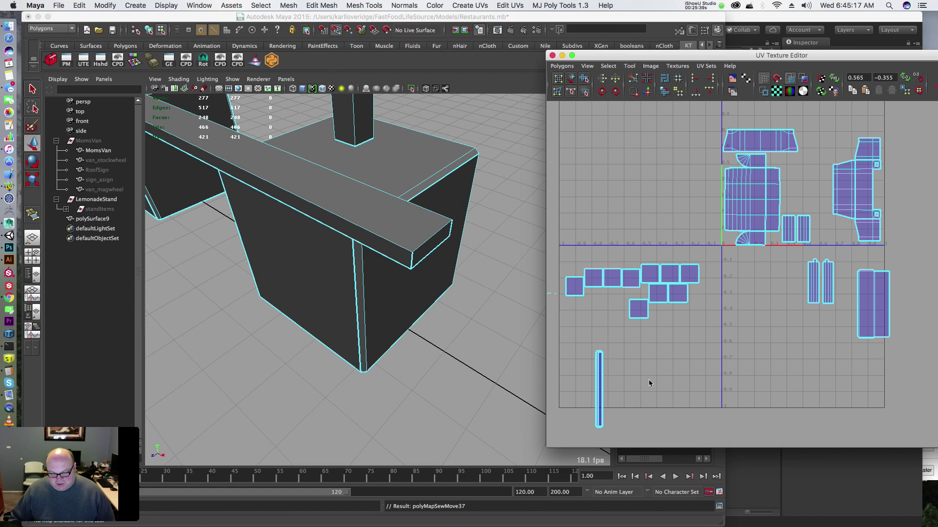
left_click(413, 255)
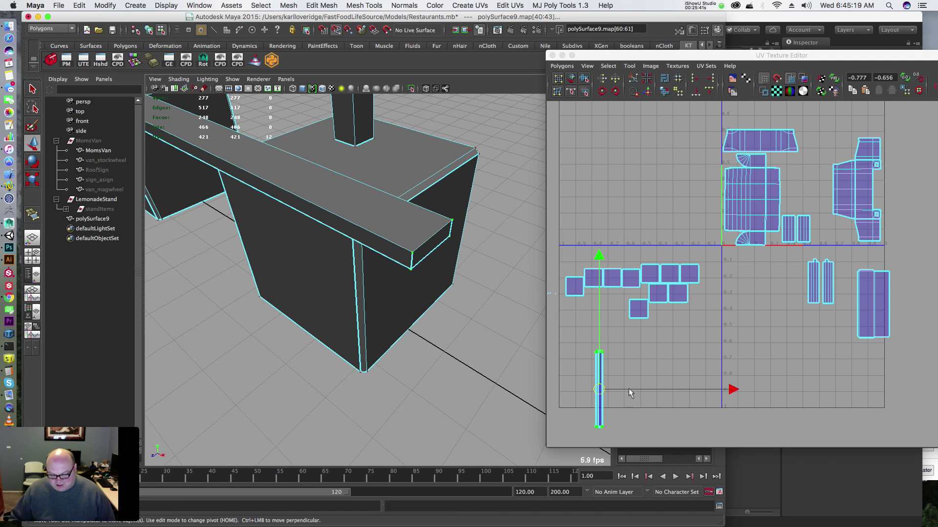
left_click_drag(603, 391, 669, 375)
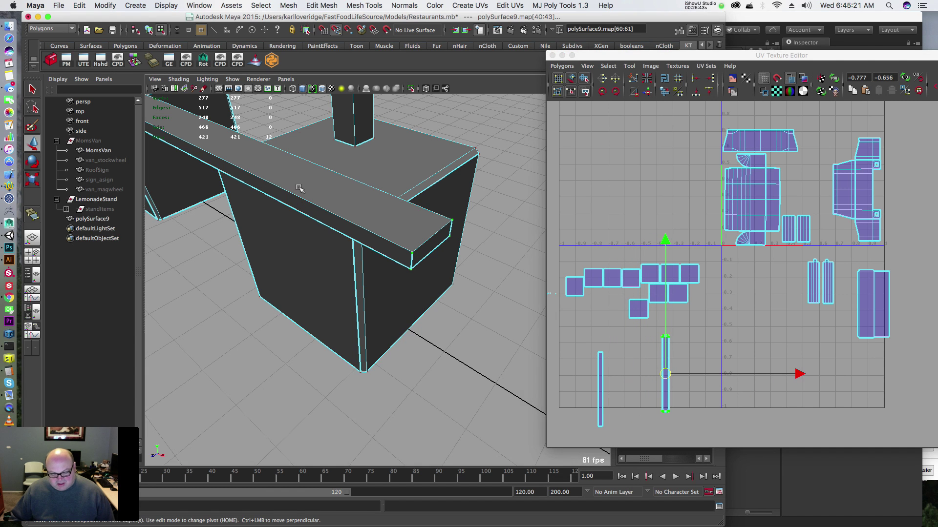
Step: Delete the underside face of the front bench plank
left_click_drag(299, 193, 335, 146, "alt")
key("F11")
left_click(424, 139)
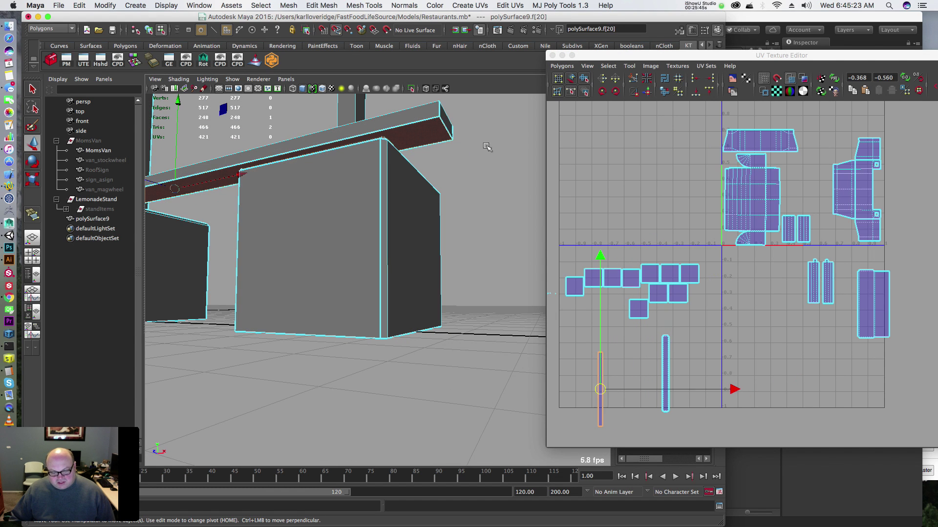
key("Delete")
left_click_drag(384, 188, 376, 246, "alt")
right_click_drag(659, 335, 751, 352, "alt")
middle_click_drag(752, 351, 795, 267, "alt")
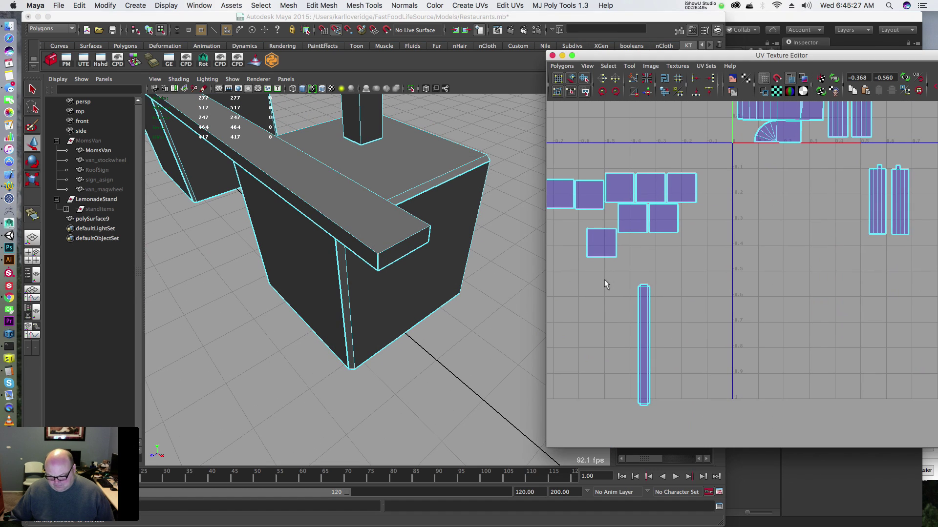
Step: Select all faces of the remaining bench plank and extract them from the mesh
scroll(402, 176, "down", 5)
left_click(323, 220)
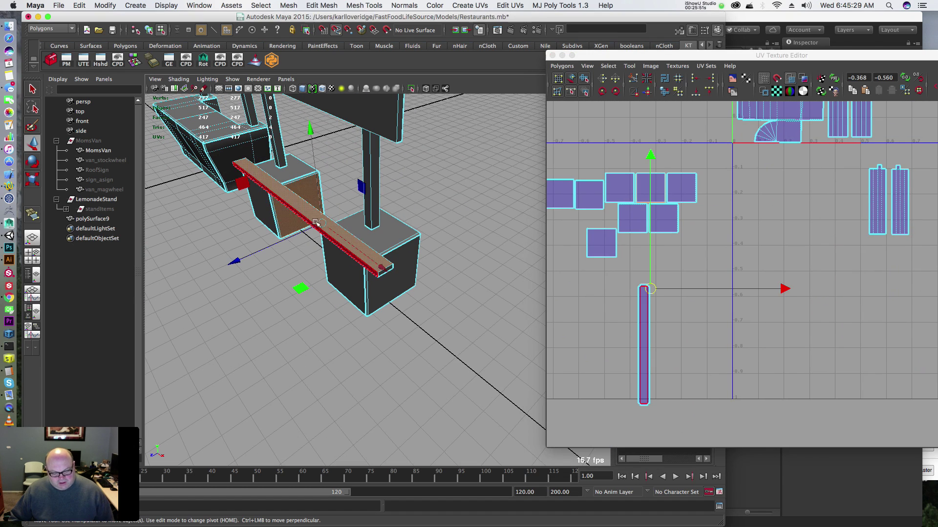
left_click(343, 204)
left_click(324, 226)
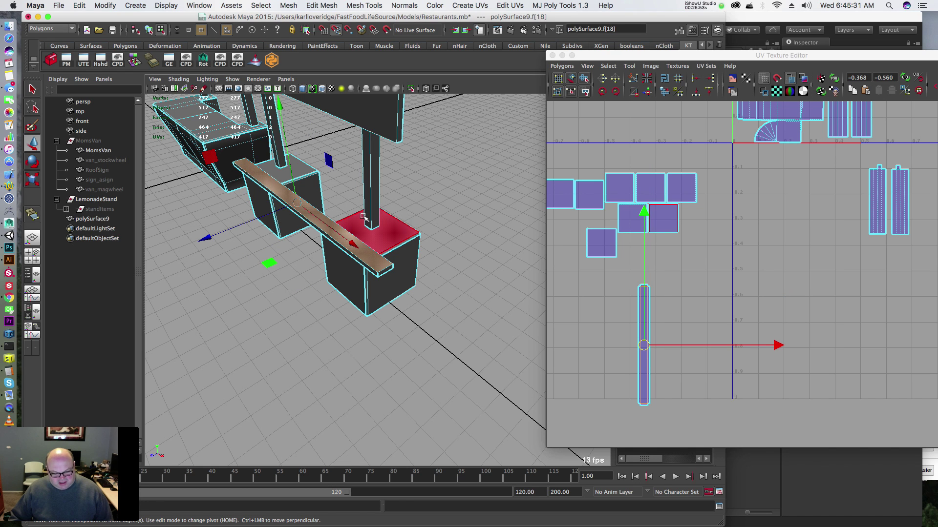
key("shift+period")
left_click_drag(351, 230, 322, 185, "alt")
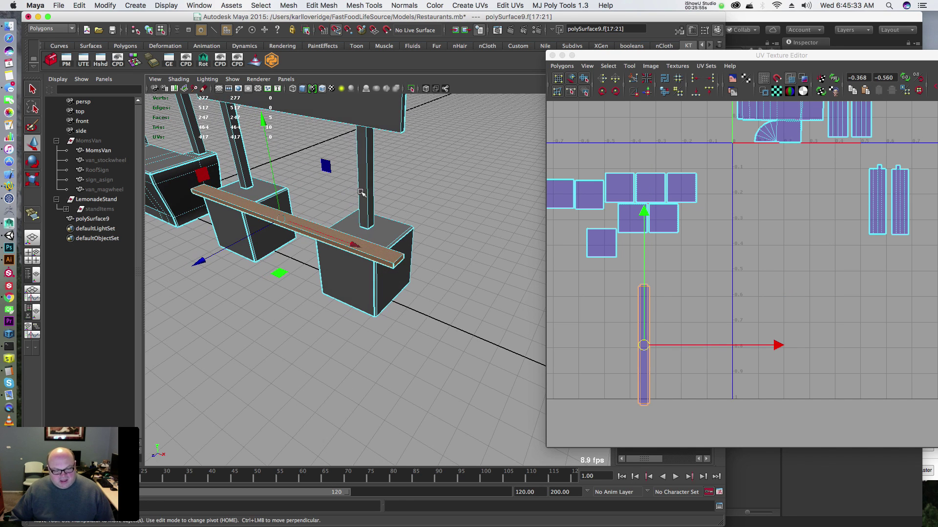
left_click(293, 4)
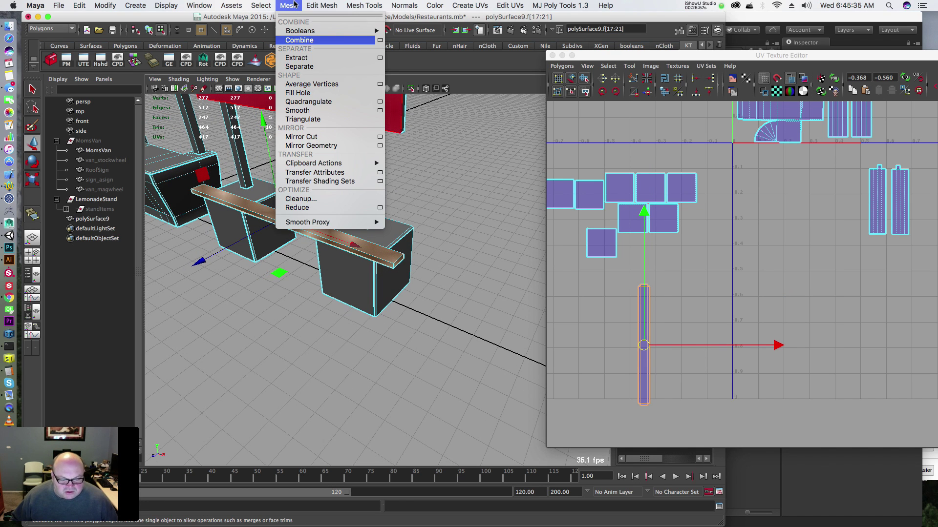
left_click(302, 57)
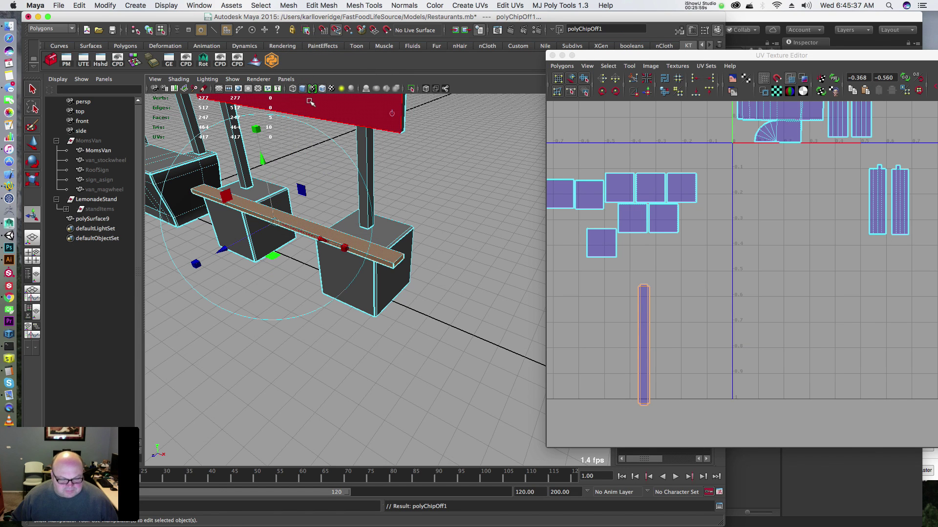
Step: Try to separate the plank from the mesh with only its long front face selected
left_click(292, 230)
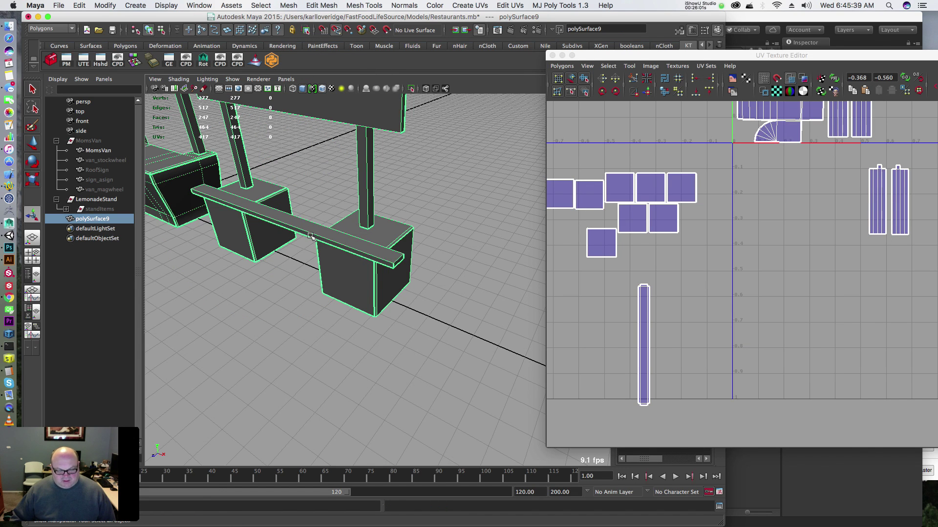
key("F8")
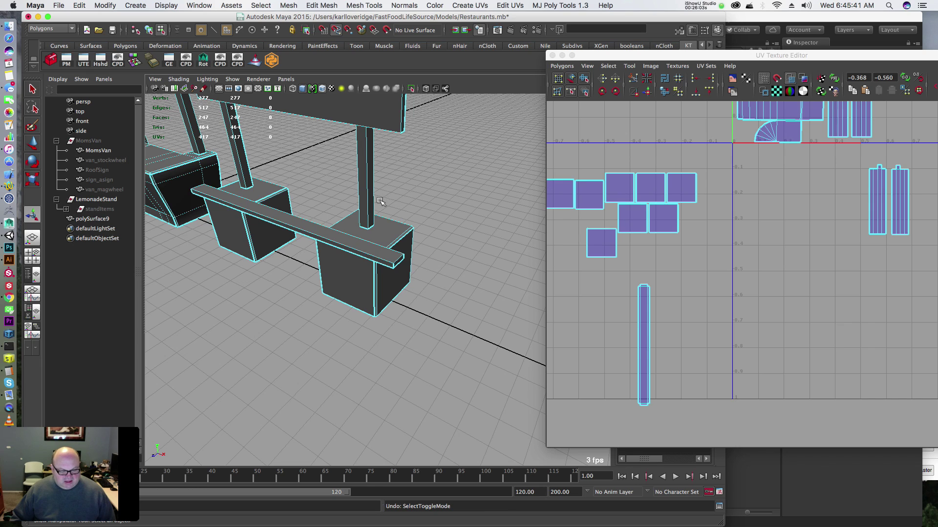
left_click(312, 228)
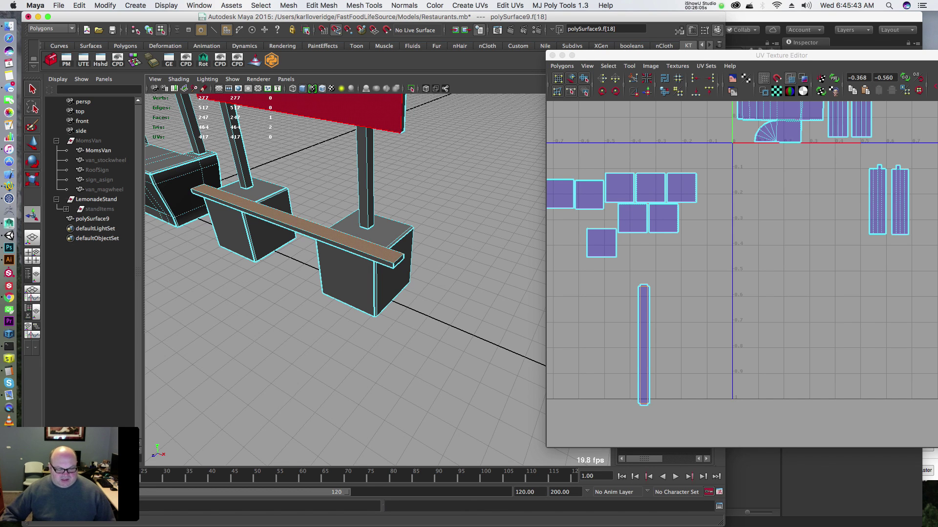
left_click(308, 228)
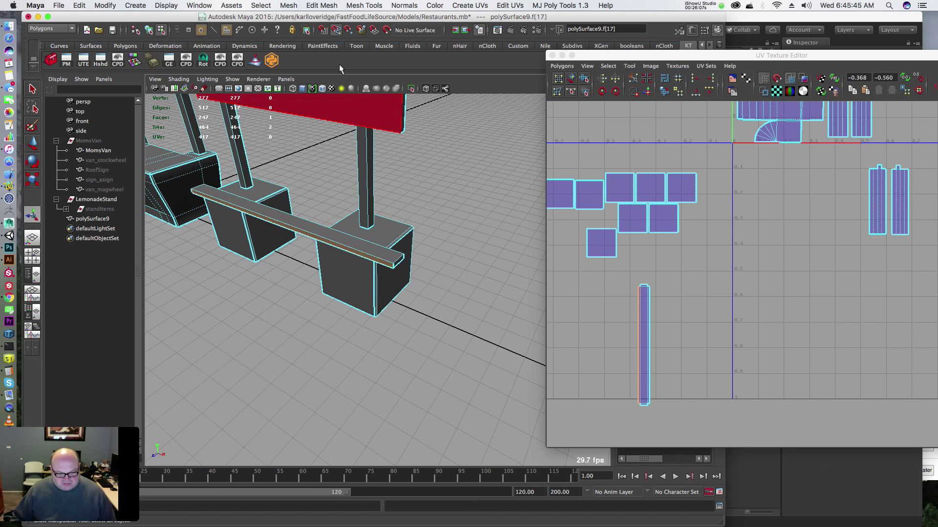
left_click(327, 6)
mouse_move(290, 6)
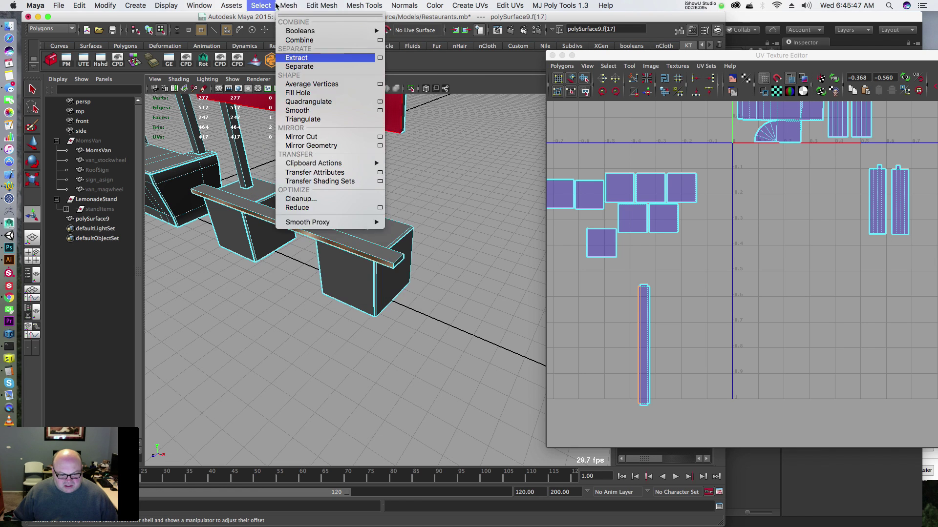
left_click(288, 69)
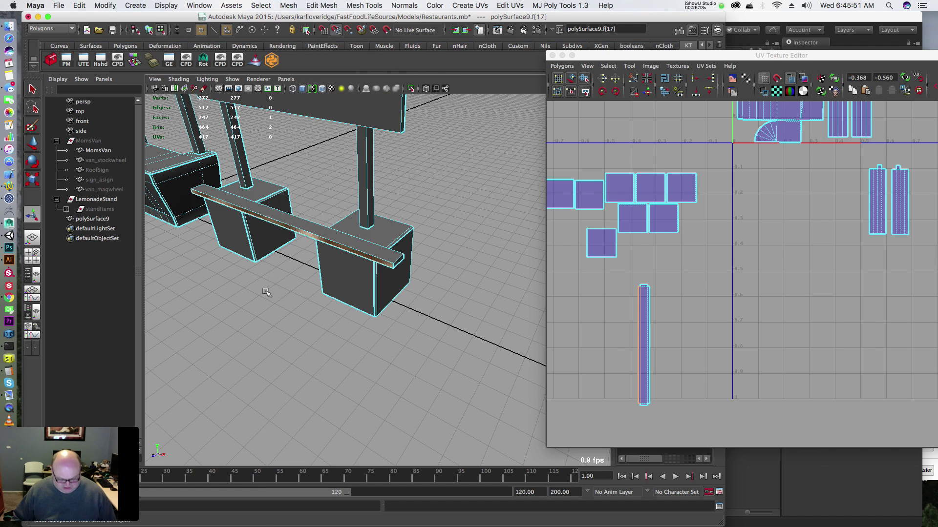
Step: Separate all the selected plank faces into their own object and select the detached plank
left_click(288, 6)
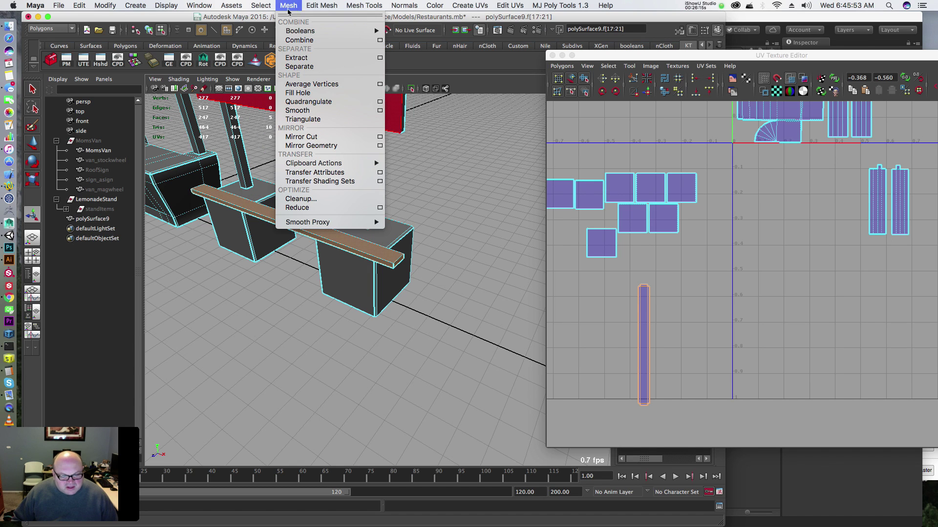
left_click(299, 66)
left_click(306, 187)
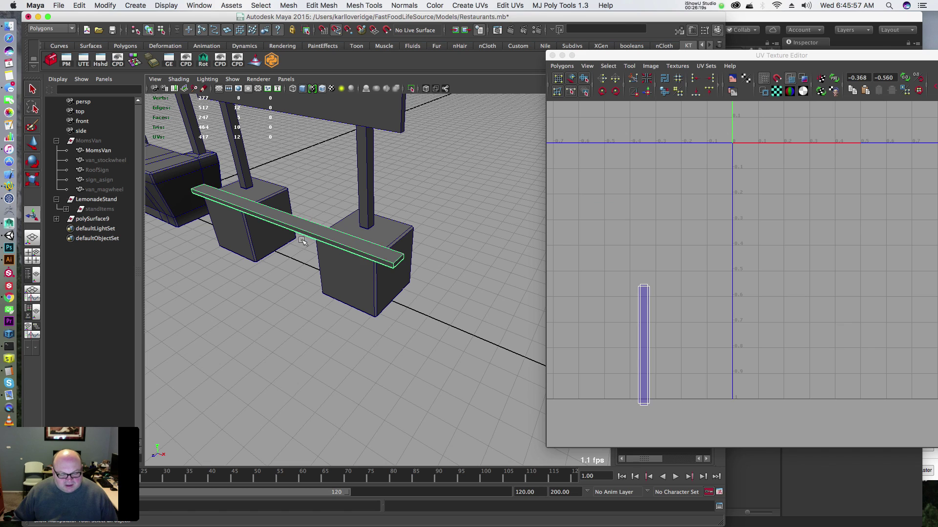
left_click(298, 234)
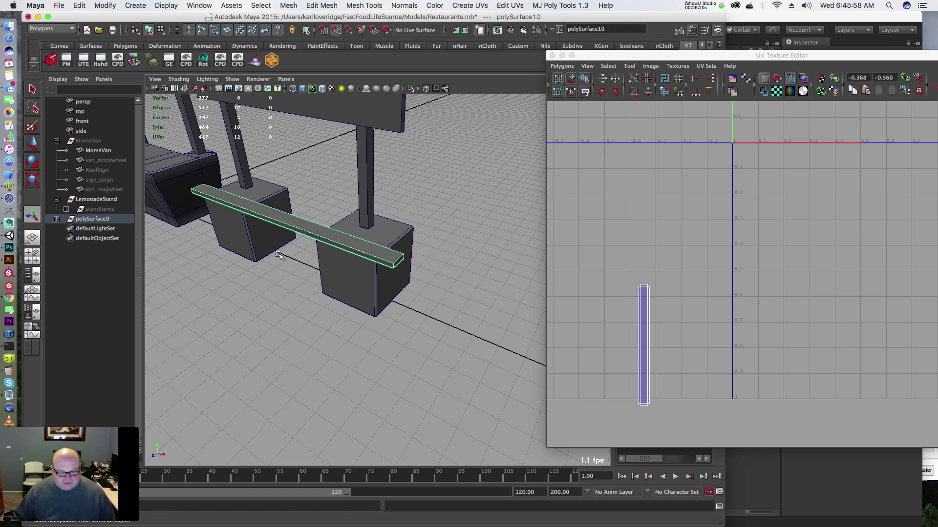
Step: Expand the polySurface9 group, delete the construction history of the separated plank, and select the group
left_click(56, 219)
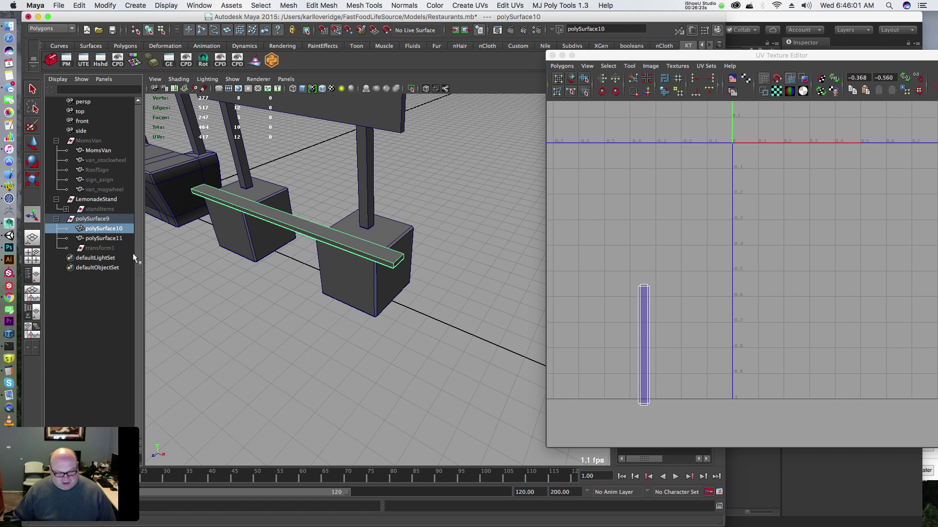
key("alt+shift+d")
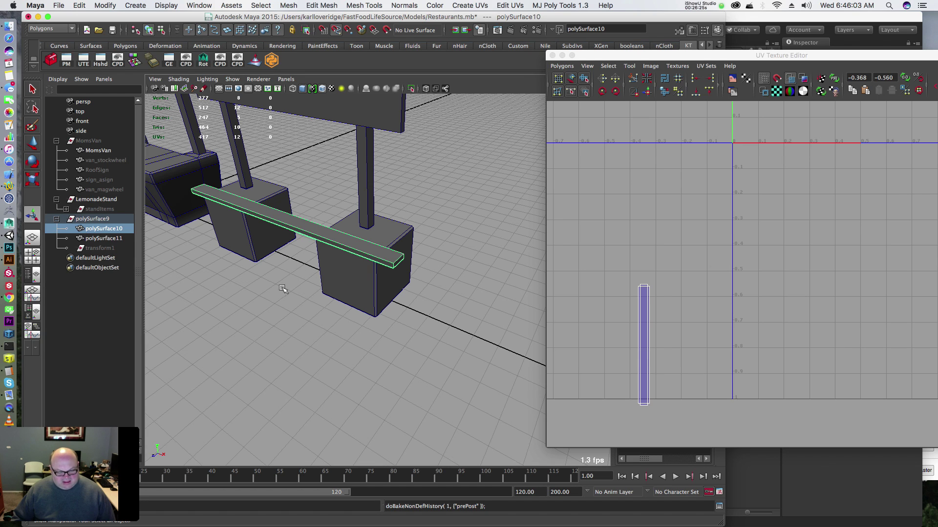
left_click(98, 219)
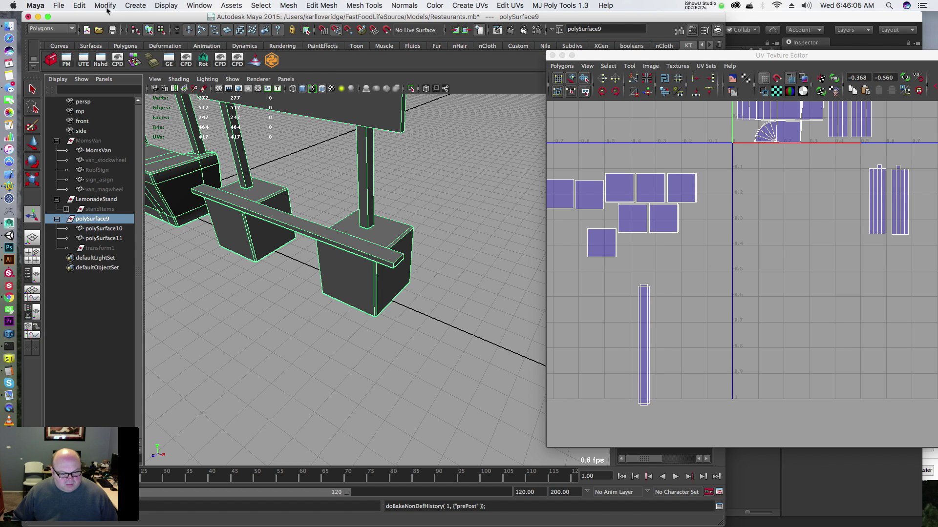
Step: Delete the construction history of the polySurface9 group and clear the selection
left_click(106, 6)
mouse_move(79, 6)
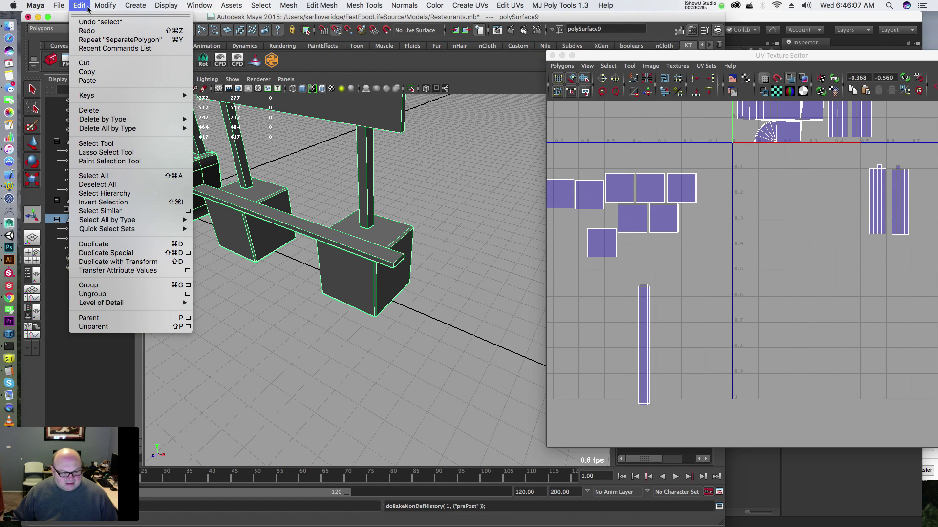
mouse_move(126, 132)
left_click(239, 137)
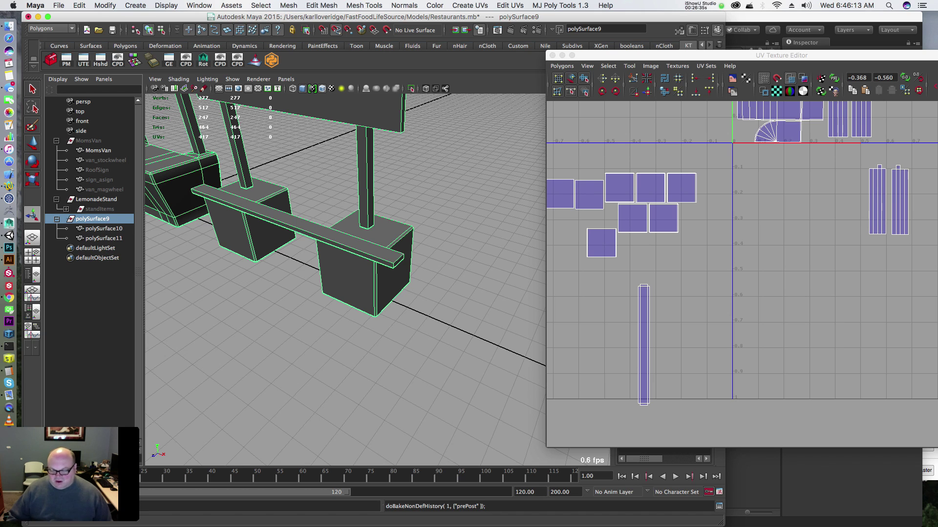
left_click(285, 193)
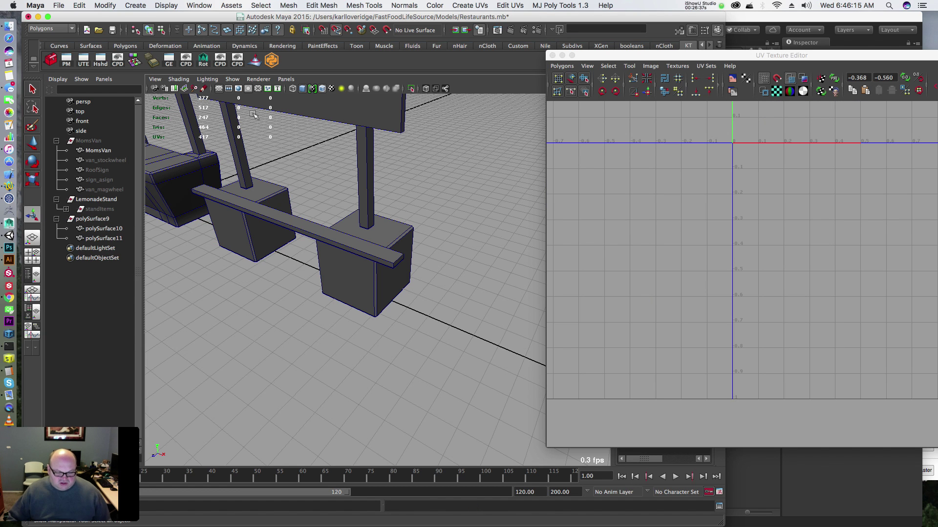
Step: Duplicate the separated bench plank and move the copy about 0.86 units sideways, leaving a narrow gap between the planks
left_click(318, 256)
left_click_drag(307, 201, 303, 204, "alt")
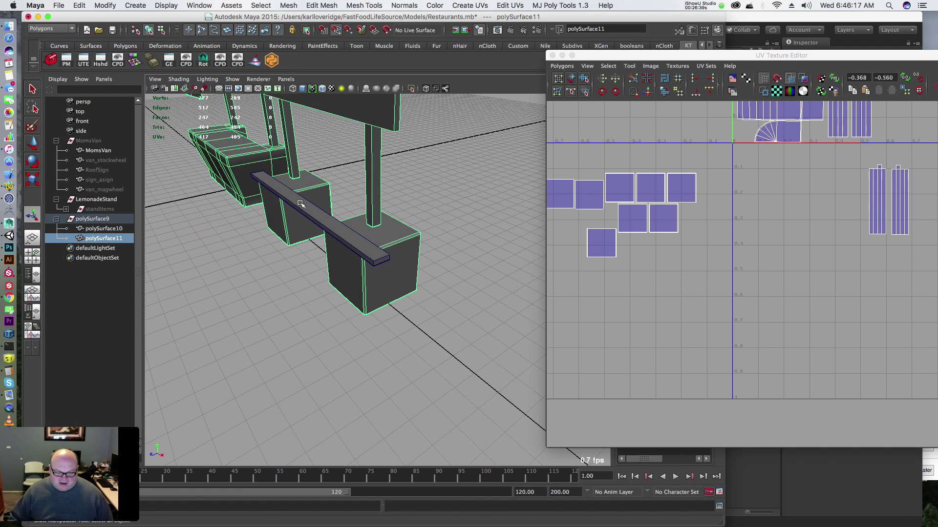
left_click(302, 205)
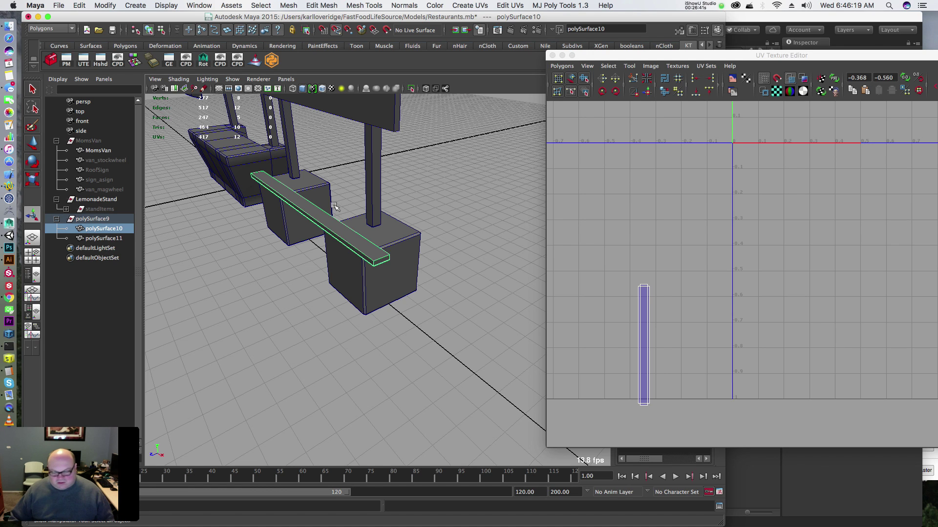
left_click_drag(340, 182, 324, 170, "alt")
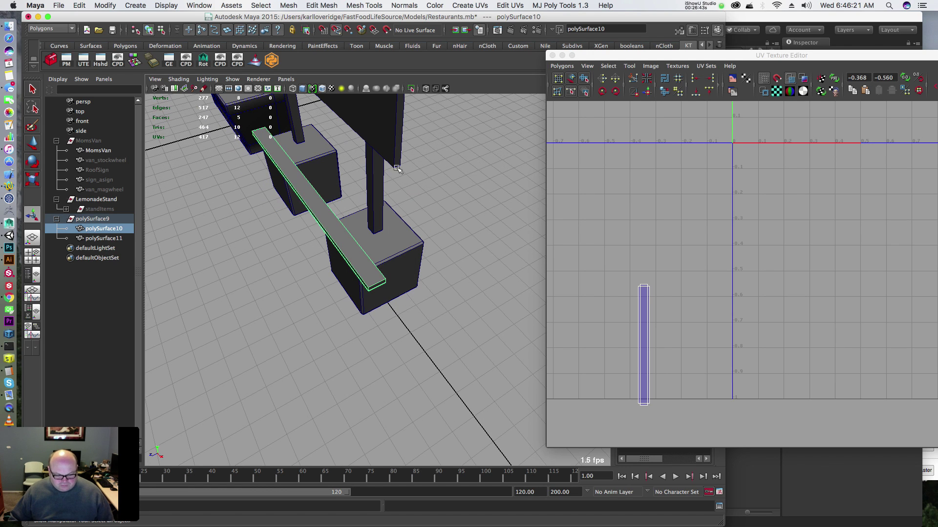
key("ctrl+d")
key("w")
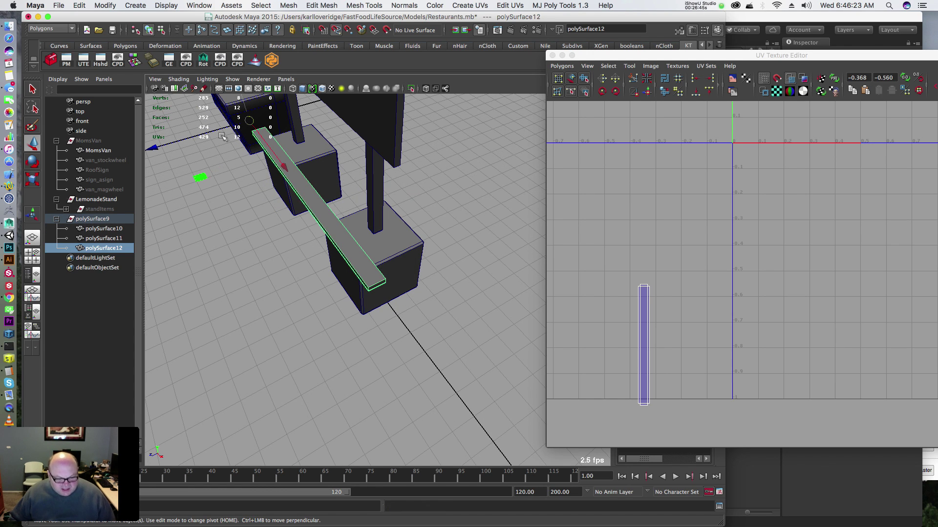
left_click_drag(222, 136, 171, 148)
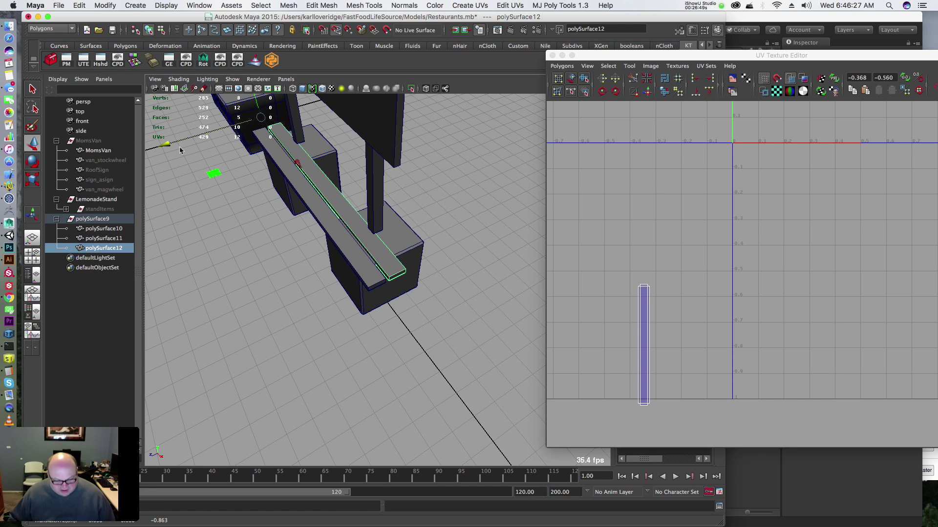
Step: Duplicate the shifted plank twice with the same transform to complete a row of four bench planks
right_click_drag(186, 178, 283, 186, "alt")
left_click_drag(259, 169, 186, 161, "alt")
key("shift+d")
key("shift+d")
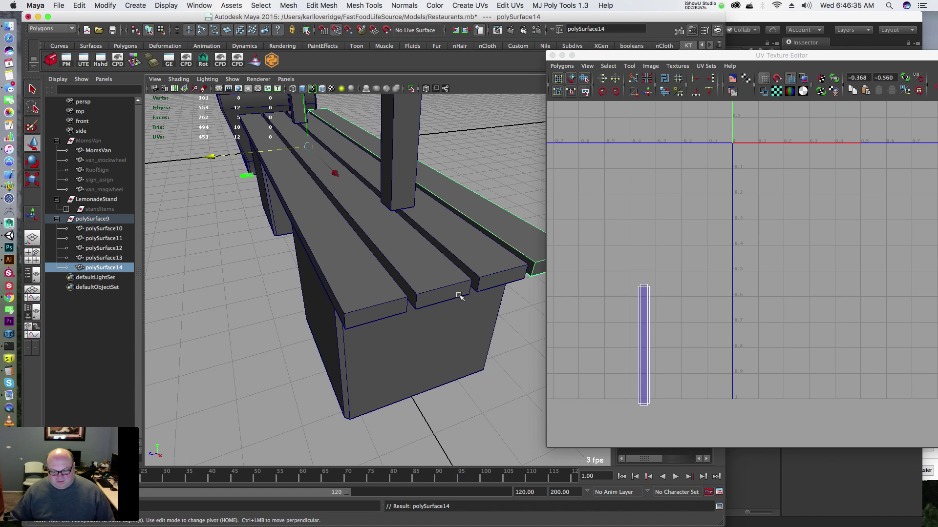
Step: Select the three duplicated planks and shift their stacked UV shells sideways, clear of the original plank's shell
left_click_drag(424, 275, 367, 237, "alt")
left_click(367, 237)
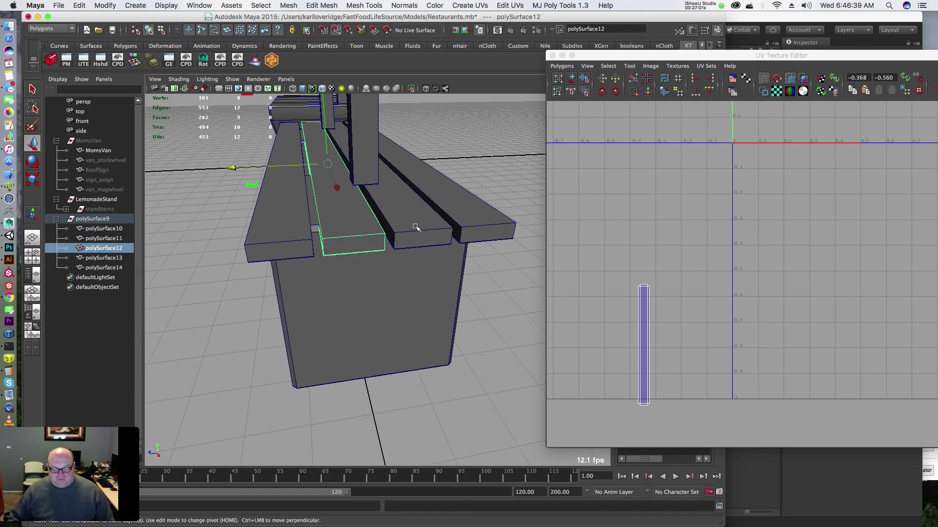
left_click(420, 226, "shift")
left_click(477, 229, "shift")
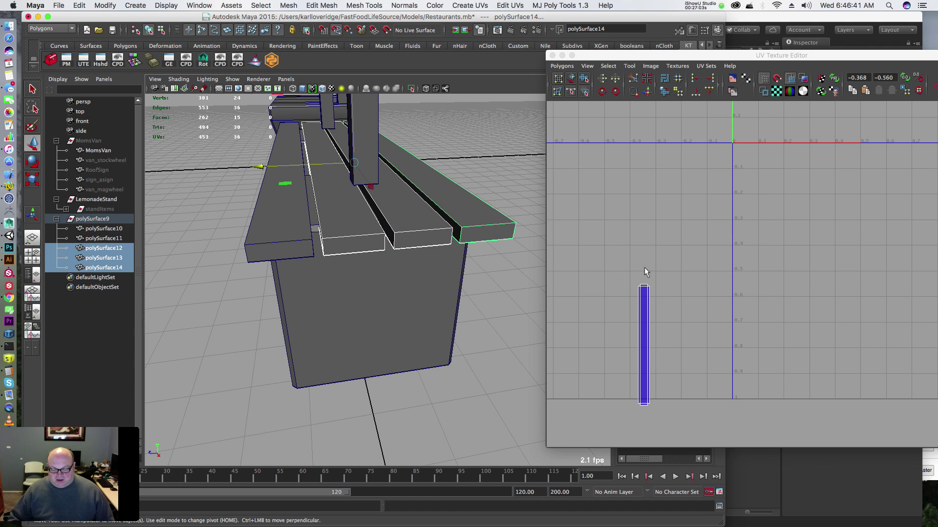
right_click_drag(663, 280, 697, 277)
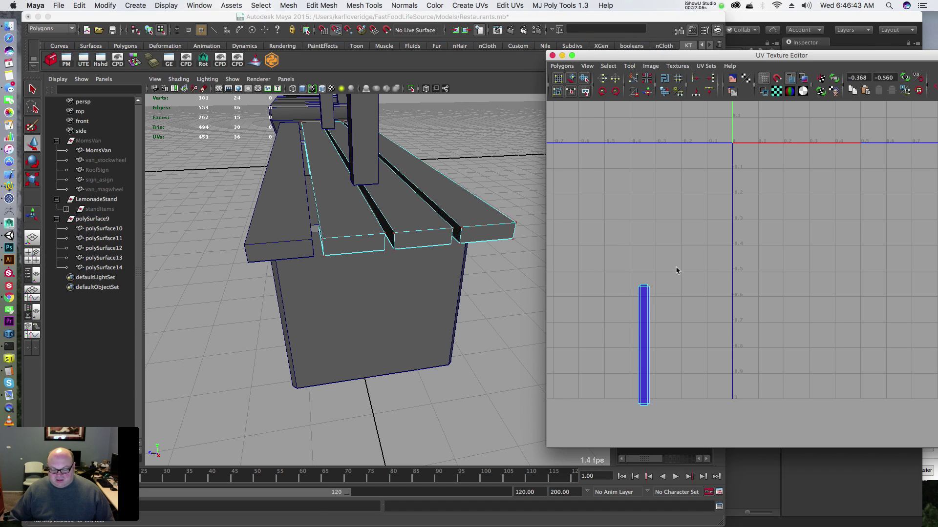
left_click_drag(677, 268, 609, 450)
left_click_drag(697, 344, 716, 341)
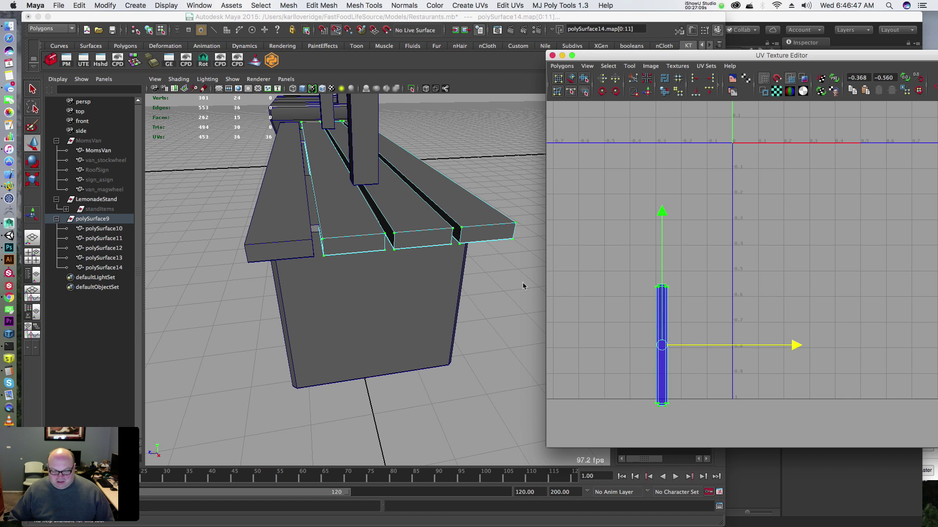
left_click(473, 221)
key("F8")
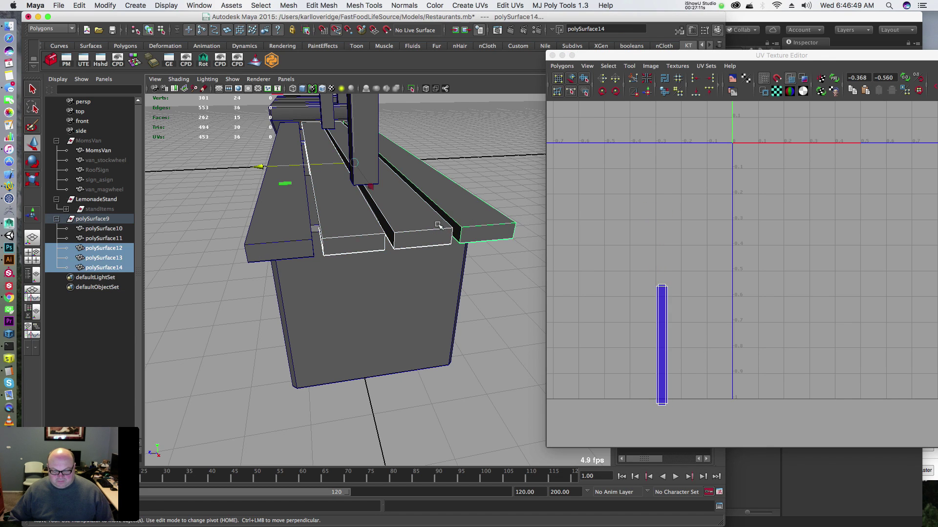
Step: Select the two outermost duplicated planks and shift their UV shells beside the second plank's shell
left_click(438, 228)
left_click(471, 216, "shift")
right_click_drag(683, 287, 714, 283)
left_click_drag(702, 268, 649, 385)
left_click_drag(698, 345, 713, 337)
Step: Select only the last plank's UV shell and move it beside the third shell, then return to object selection
left_click(512, 234)
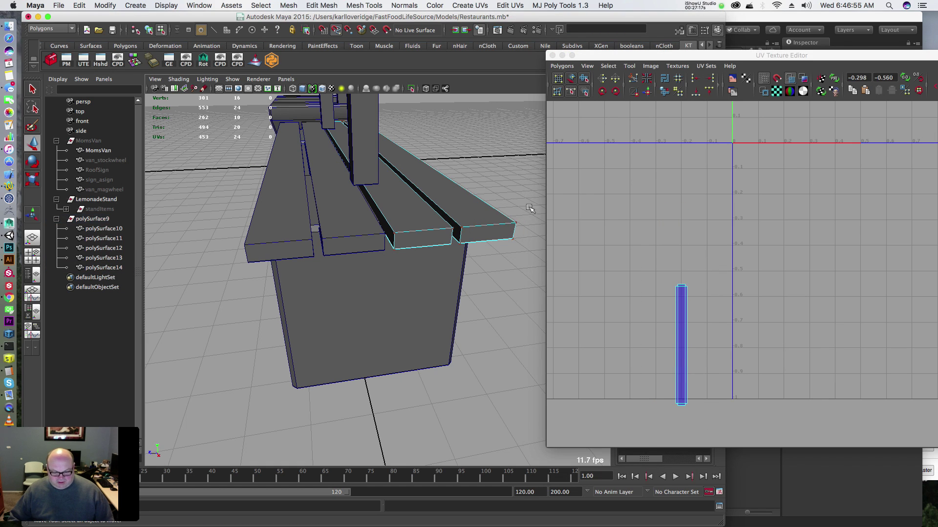
left_click_drag(529, 209, 502, 242)
right_click_drag(777, 298, 790, 299, "ctrl")
left_click_drag(760, 344, 778, 345)
key("F8")
Step: Select all four bench planks and combine them into one mesh
left_click_drag(425, 197, 468, 155, "alt")
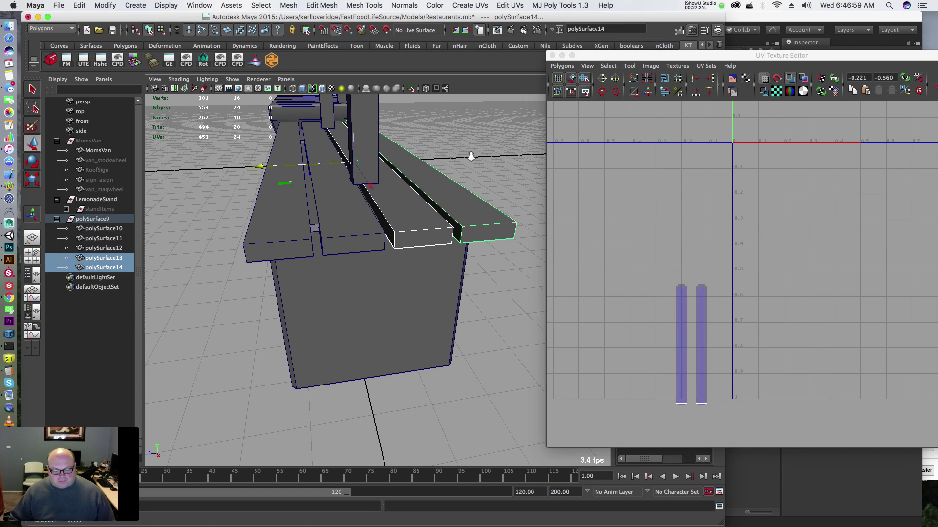
right_click_drag(468, 155, 390, 187, "alt")
left_click_drag(389, 188, 347, 213, "alt")
middle_click_drag(347, 176, 399, 198, "alt")
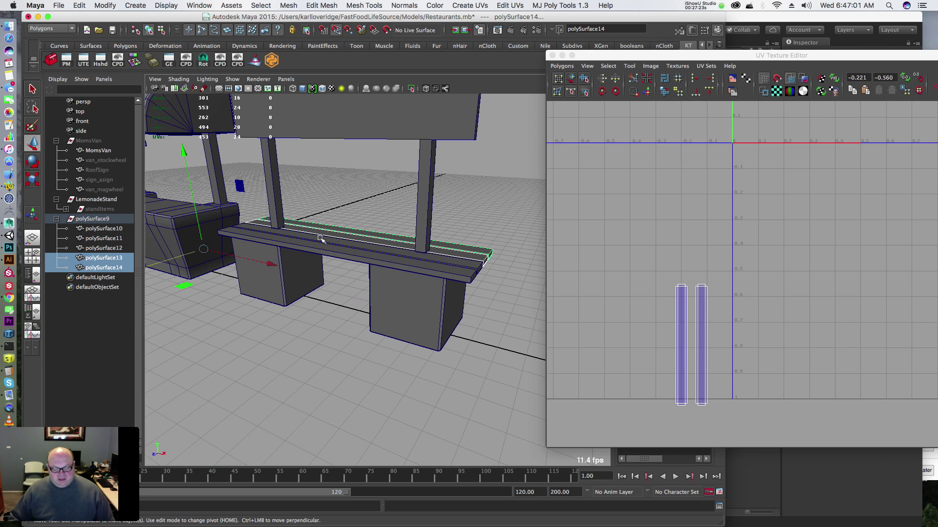
left_click_drag(350, 266, 351, 270)
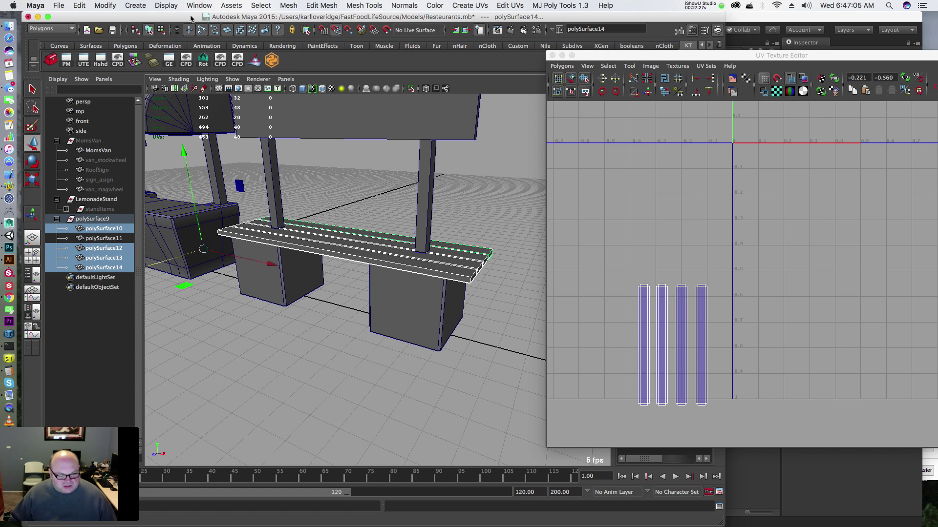
left_click(289, 6)
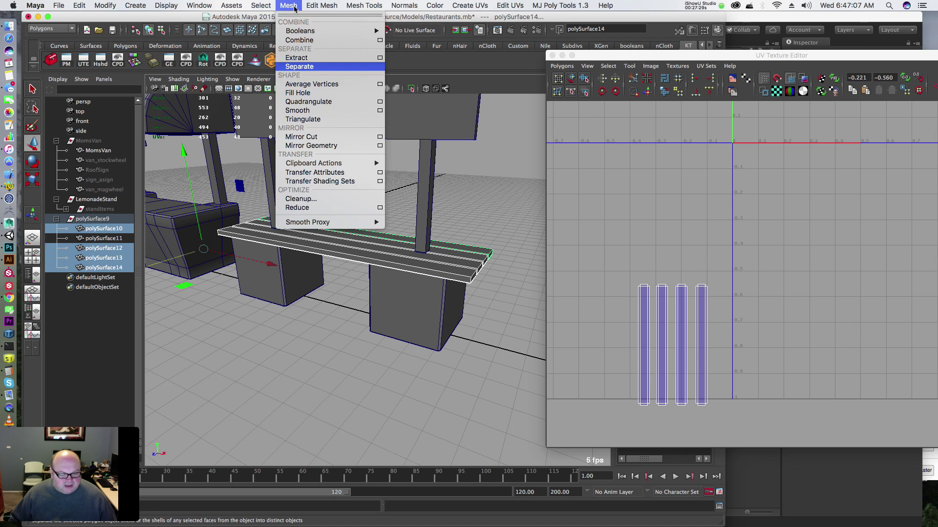
left_click(299, 40)
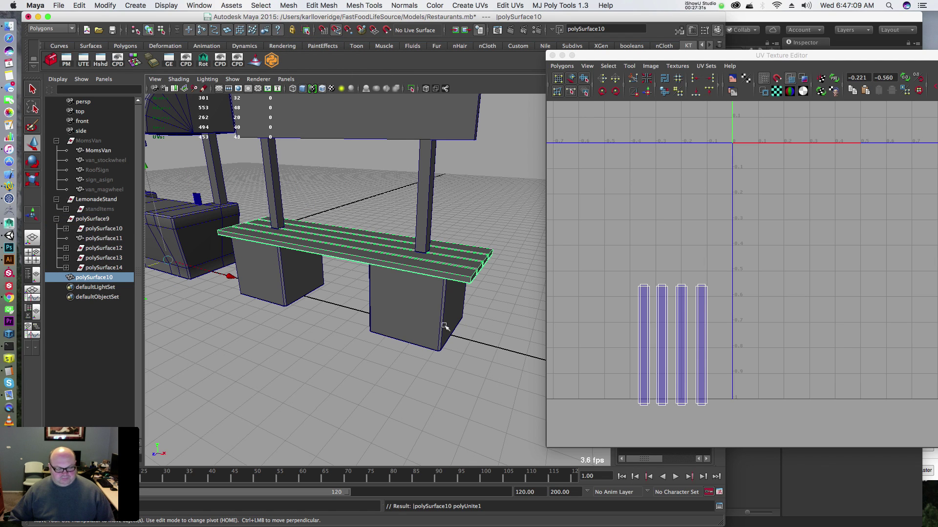
left_click(617, 306)
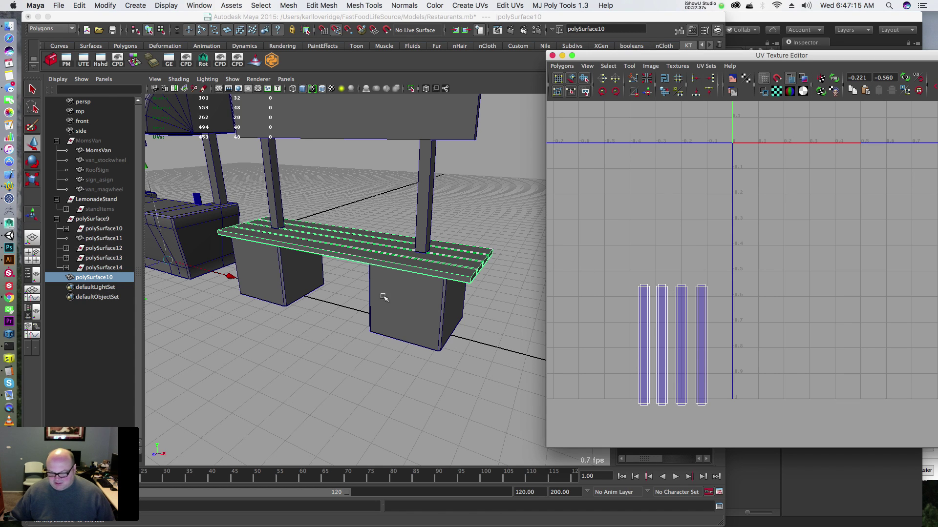
left_click(409, 202)
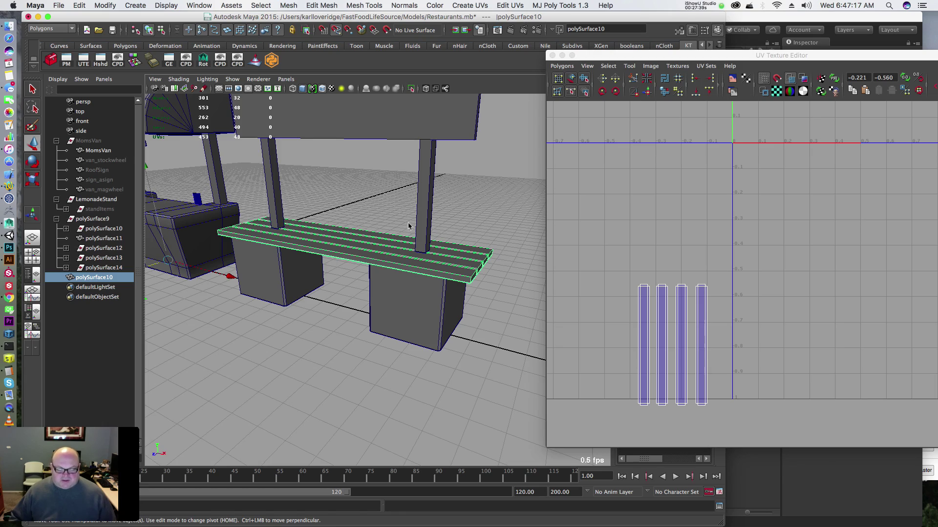
Step: Select all faces of the two bench base blocks on the stand mesh, including their narrow bevel faces
scroll(408, 226, "down", 5)
left_click_drag(405, 230, 320, 217, "alt")
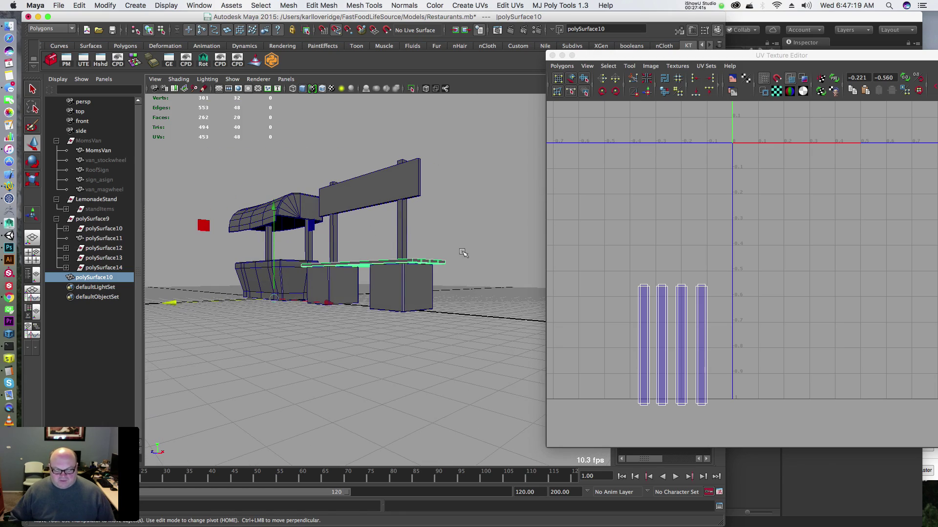
left_click(392, 297)
scroll(435, 264, "up", 8)
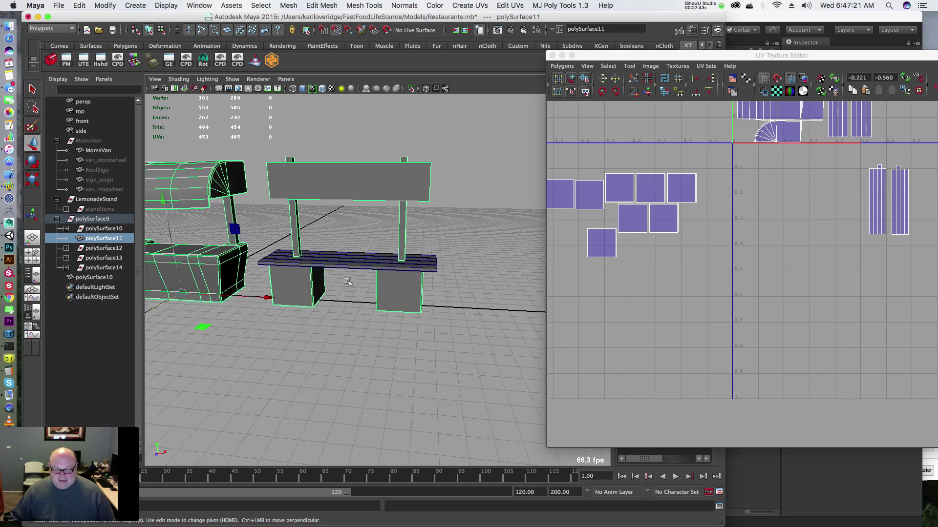
left_click_drag(354, 244, 399, 334, "alt")
key("F11")
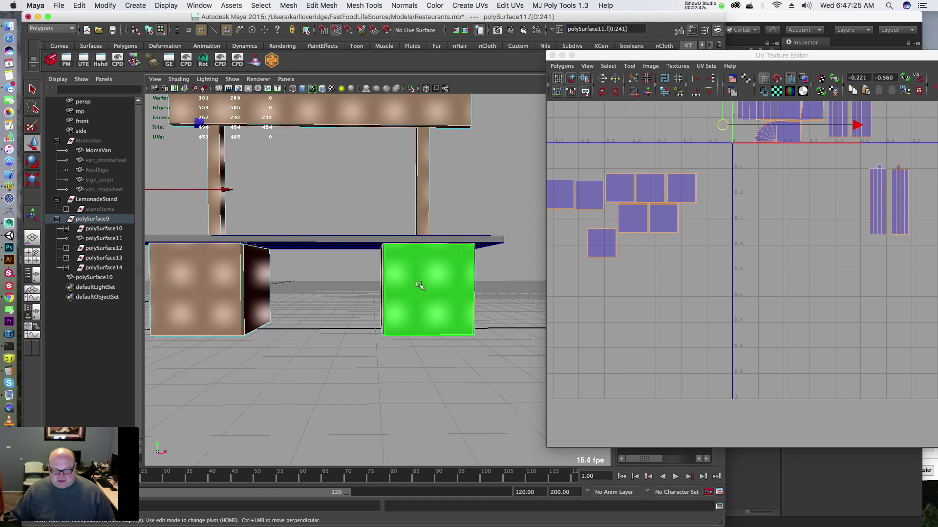
key("F8")
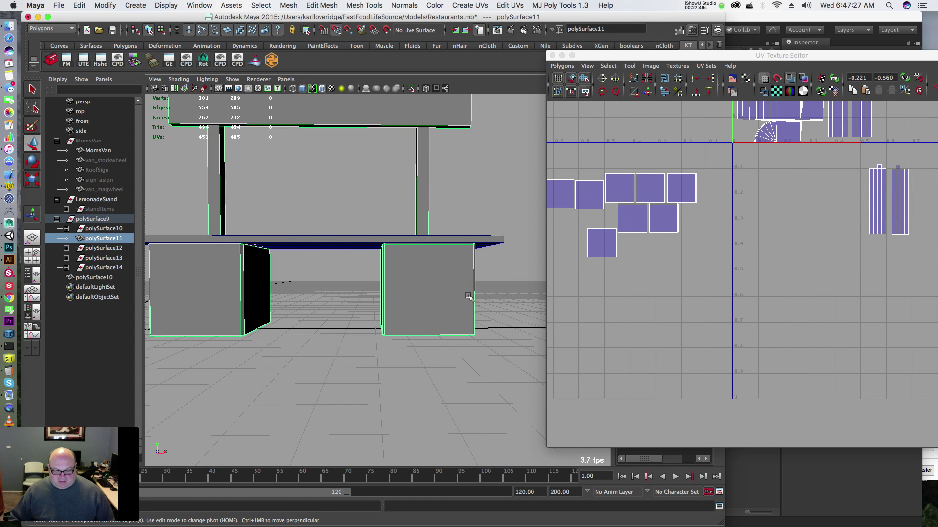
scroll(480, 287, "down", 4)
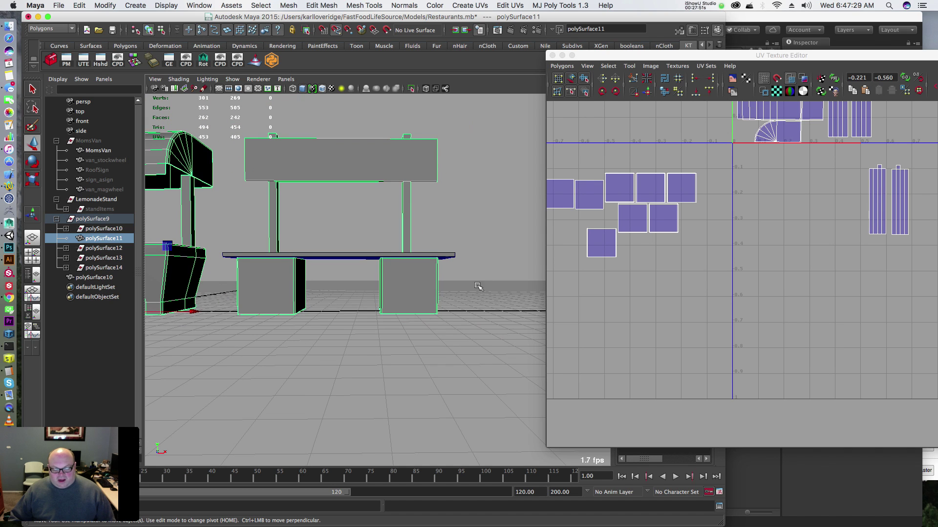
key("F11")
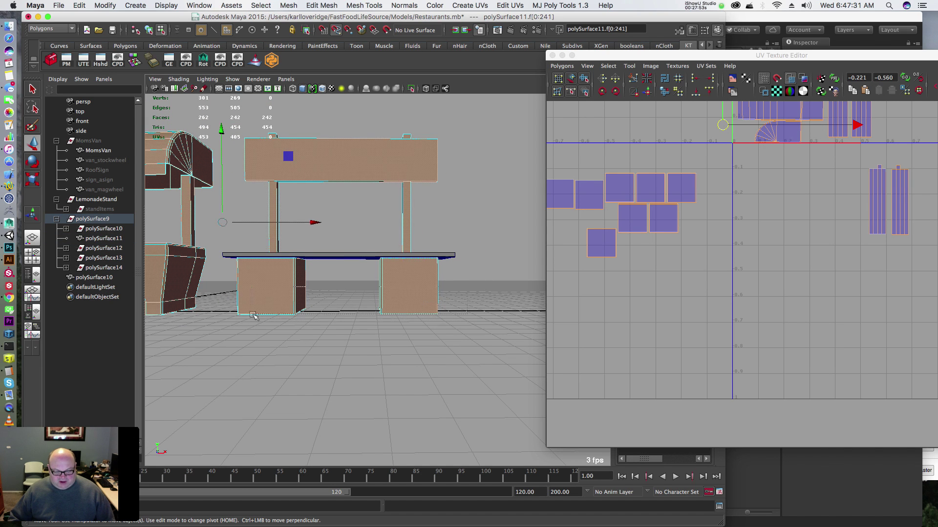
left_click_drag(252, 315, 249, 315)
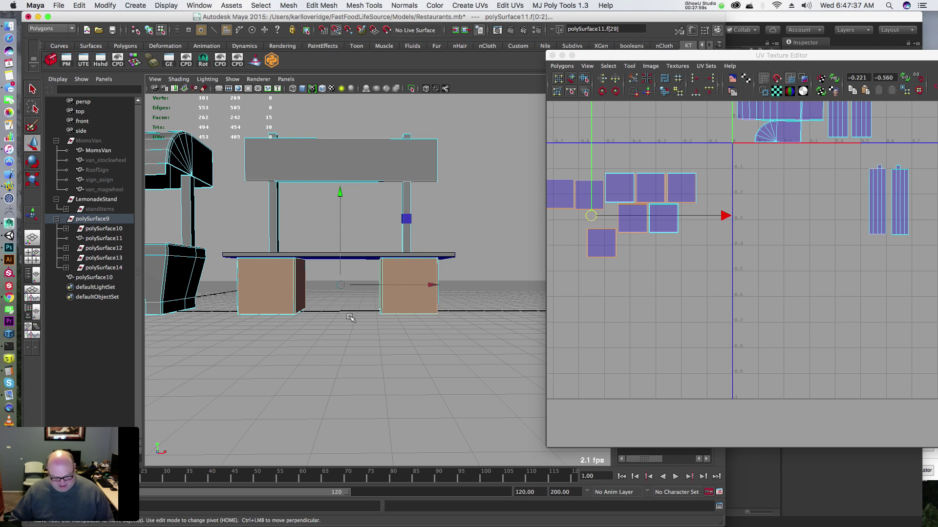
key("shift+period")
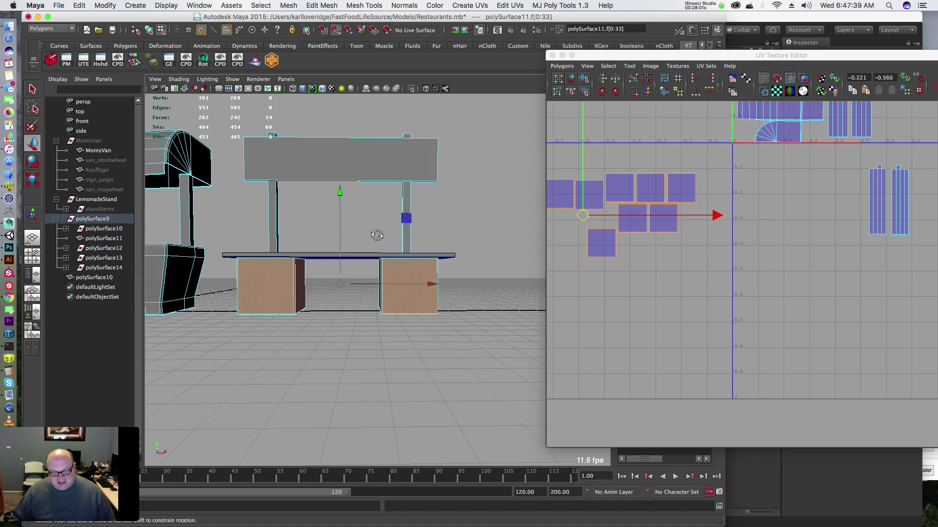
left_click_drag(371, 293, 437, 250, "alt")
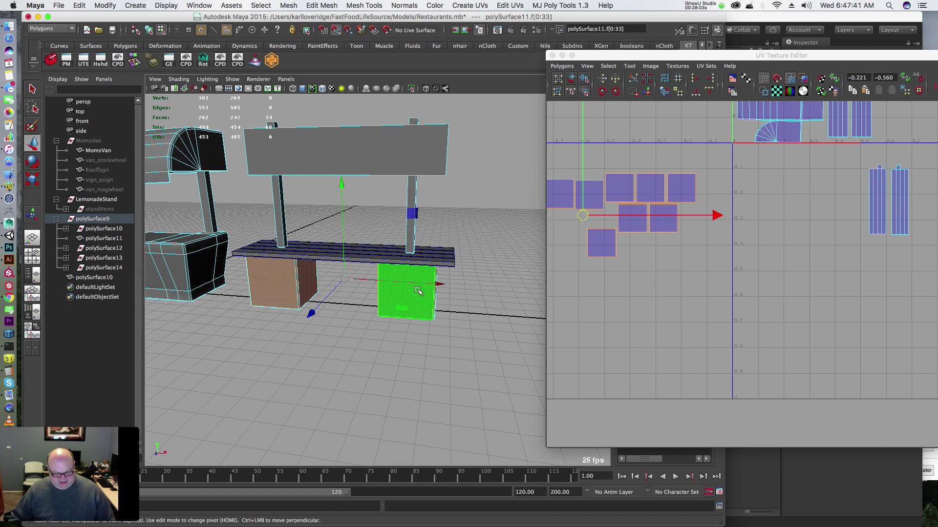
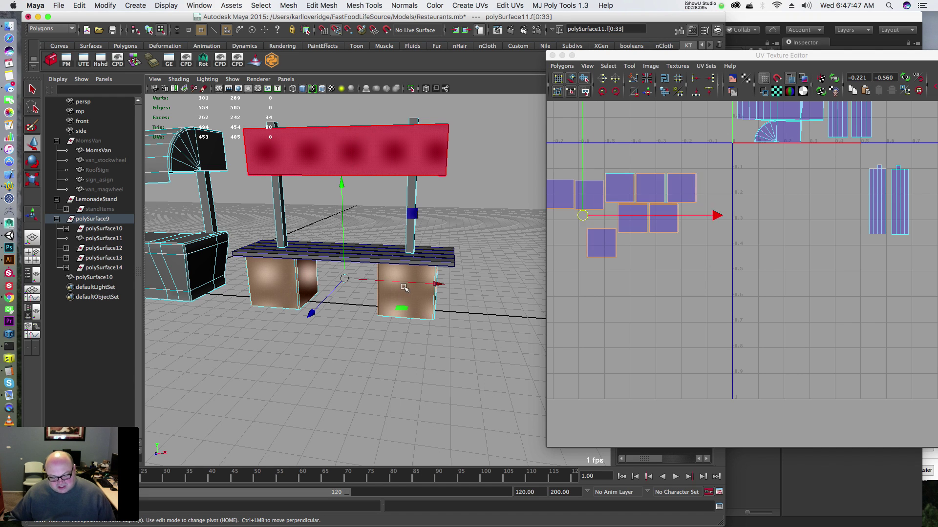
Step: Detach the selected base block faces into their own object and isolate it in the view
key("ctrl+shift+e")
left_click(421, 289)
key("shift+i")
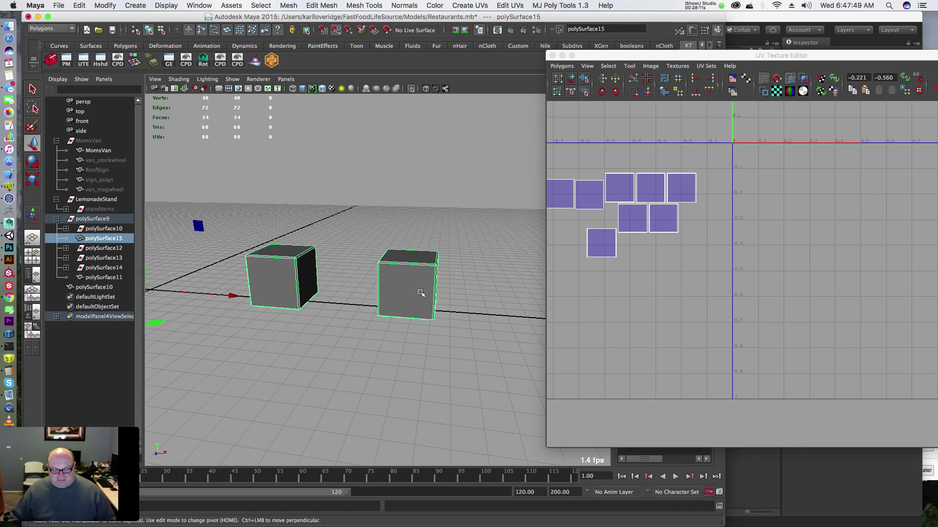
left_click_drag(375, 246, 361, 233, "alt")
right_click_drag(394, 238, 534, 228, "alt")
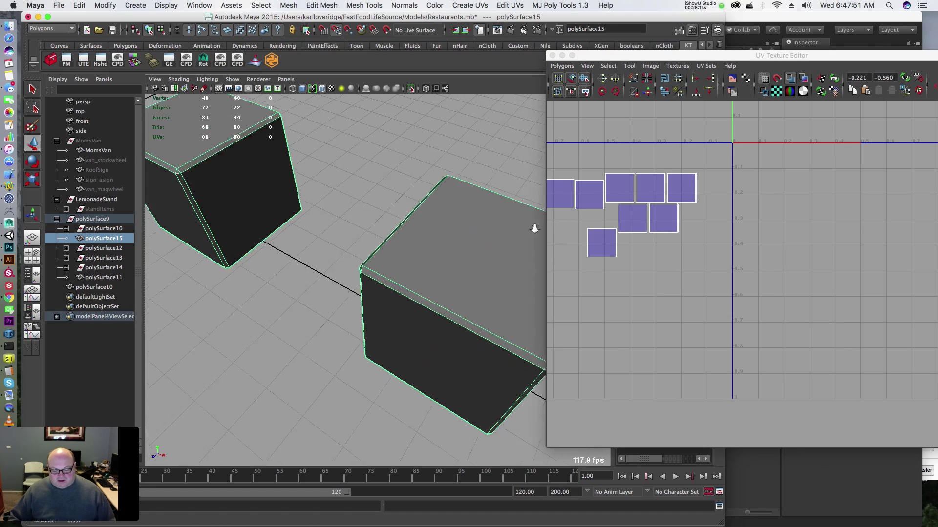
middle_click_drag(391, 245, 365, 211, "alt")
left_click_drag(364, 211, 327, 181, "alt")
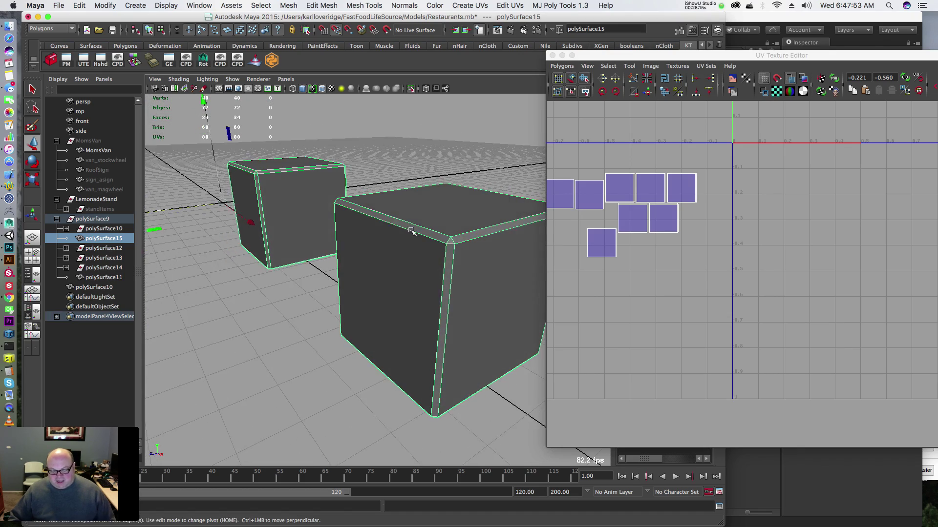
Step: Apply custom polygon display options to all objects, with texture borders highlighted and an edge width of 3
mouse_move(412, 232)
left_mouse_down("alt")
mouse_move(363, 186)
mouse_move(372, 174)
mouse_move(416, 230)
mouse_move(477, 234)
mouse_move(406, 245)
left_mouse_up("alt")
left_click_drag(356, 229, 270, 236, "alt")
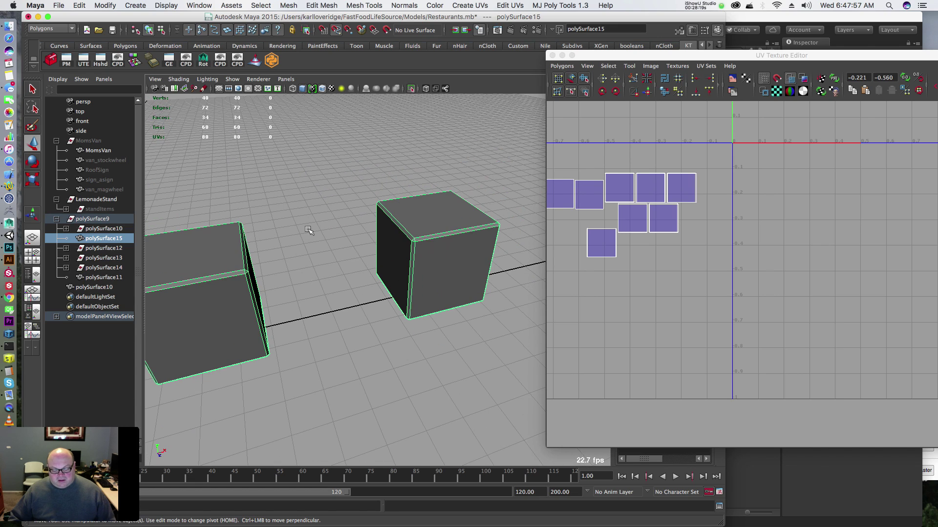
left_click(166, 6)
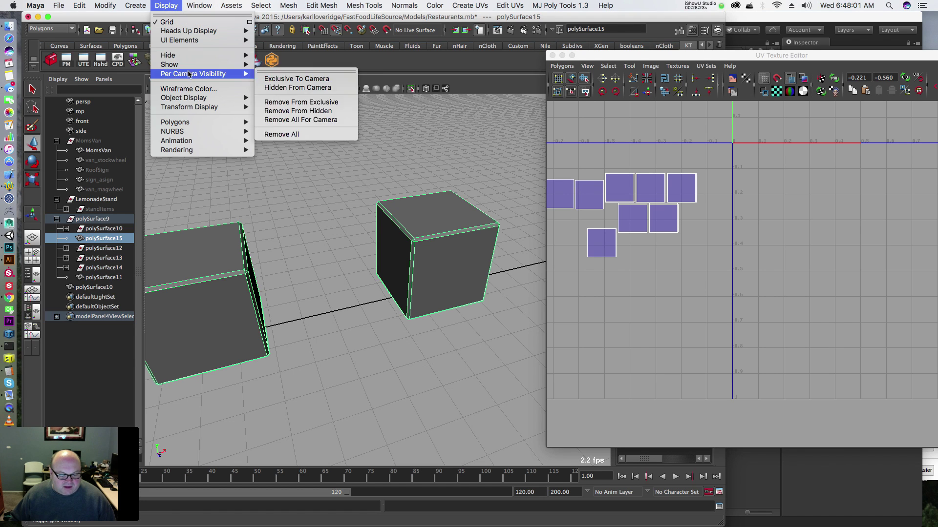
mouse_move(196, 41)
mouse_move(235, 124)
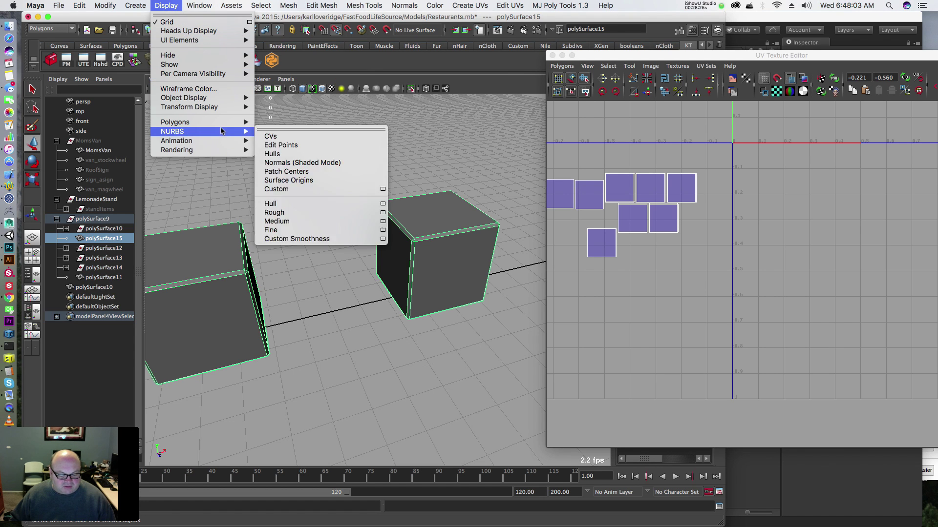
left_click(310, 392)
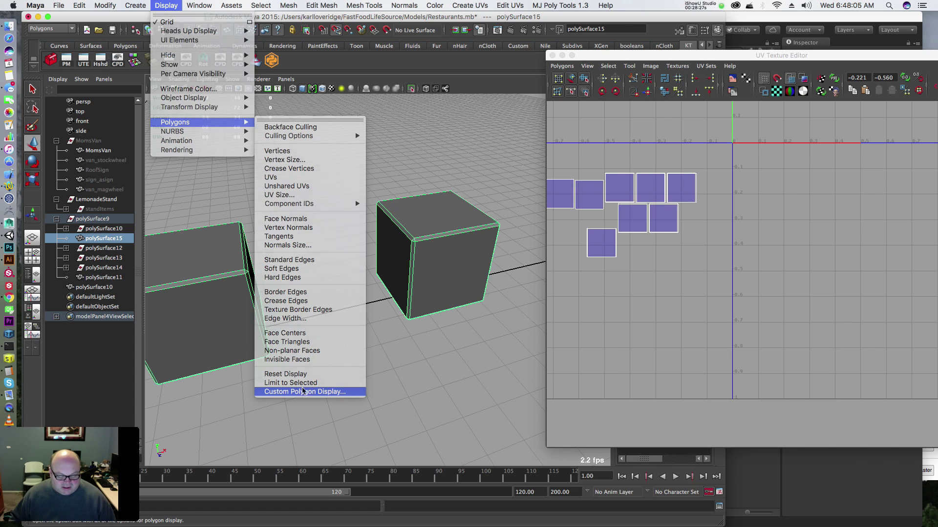
left_click(617, 388)
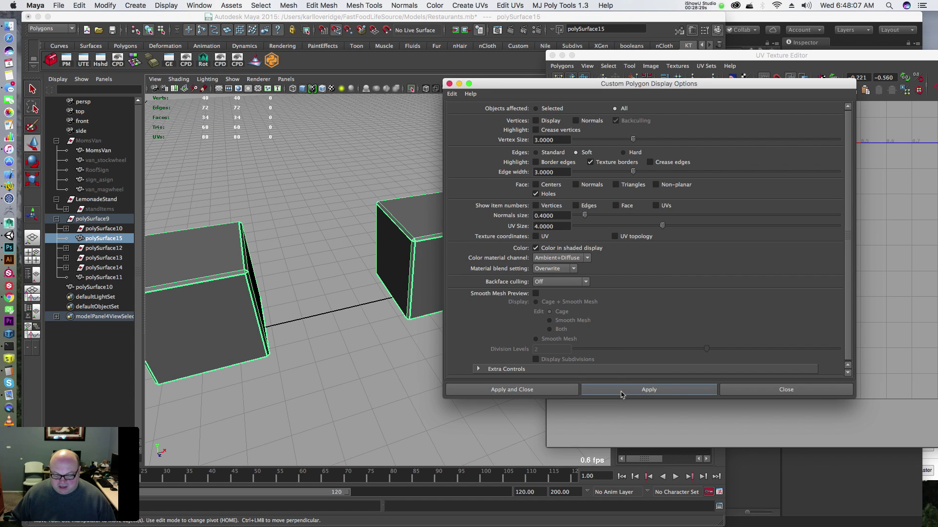
left_click(774, 393)
Step: Move and sew the UVs along the four top edges of one base block, joining its side shells to the top face as a cross
right_click_drag(416, 249, 442, 233, "alt")
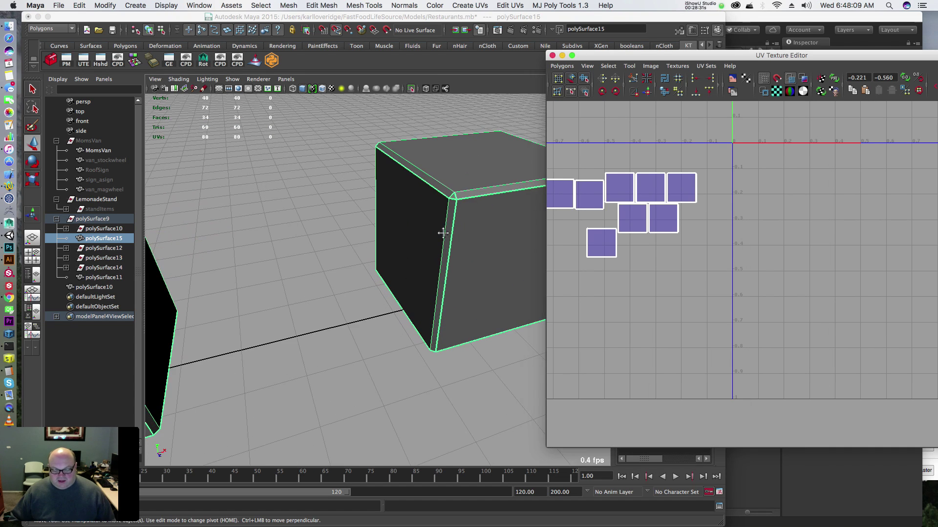
middle_click_drag(441, 232, 402, 241, "alt")
key("F10")
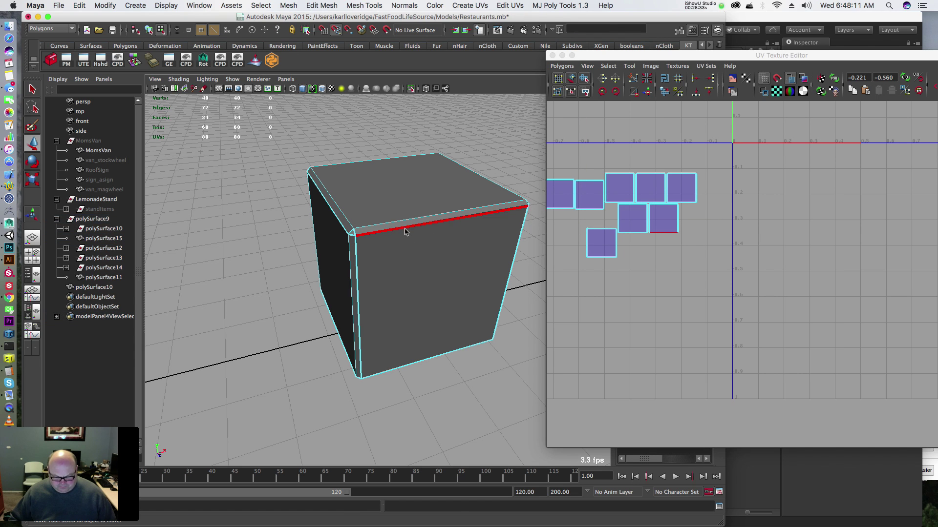
left_click(407, 228)
key("g")
left_click_drag(356, 176, 256, 256, "alt")
left_click(234, 283)
key("g")
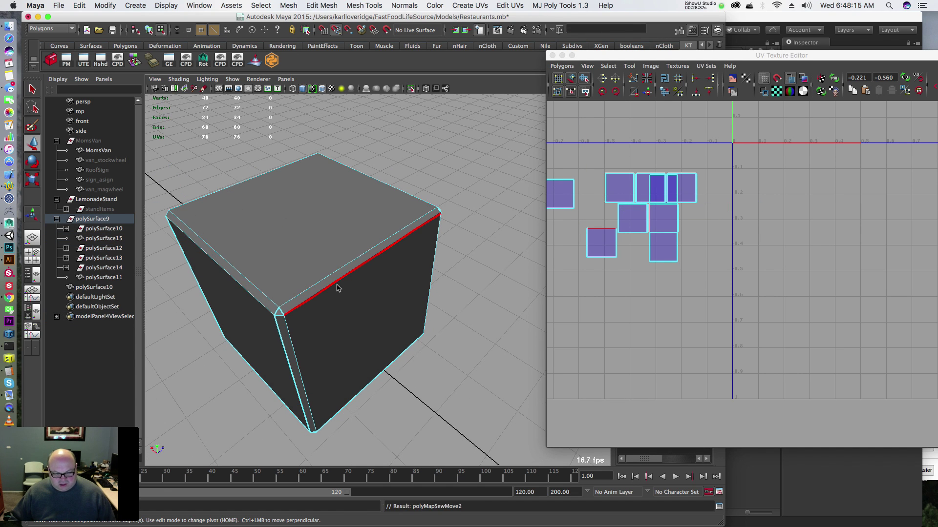
left_click(337, 287)
key("g")
left_click_drag(241, 270, 356, 241, "alt")
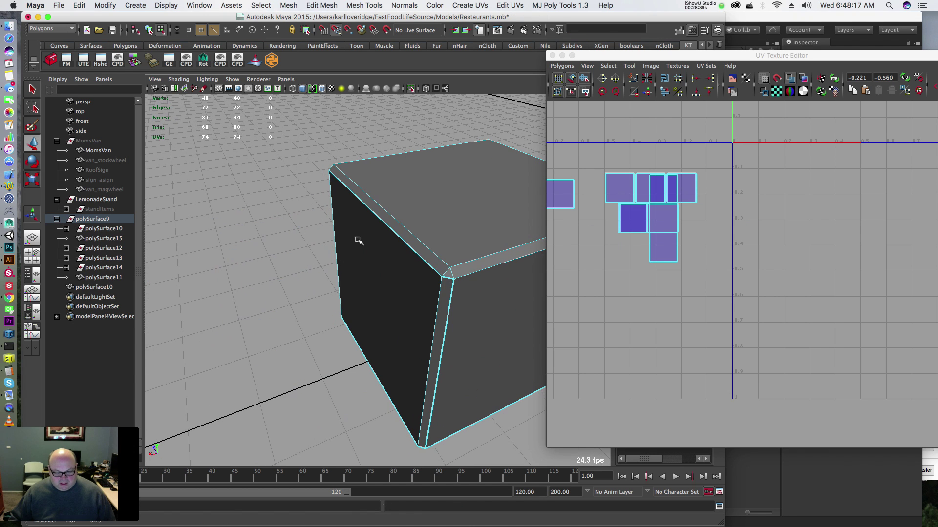
left_click(392, 231)
key("g")
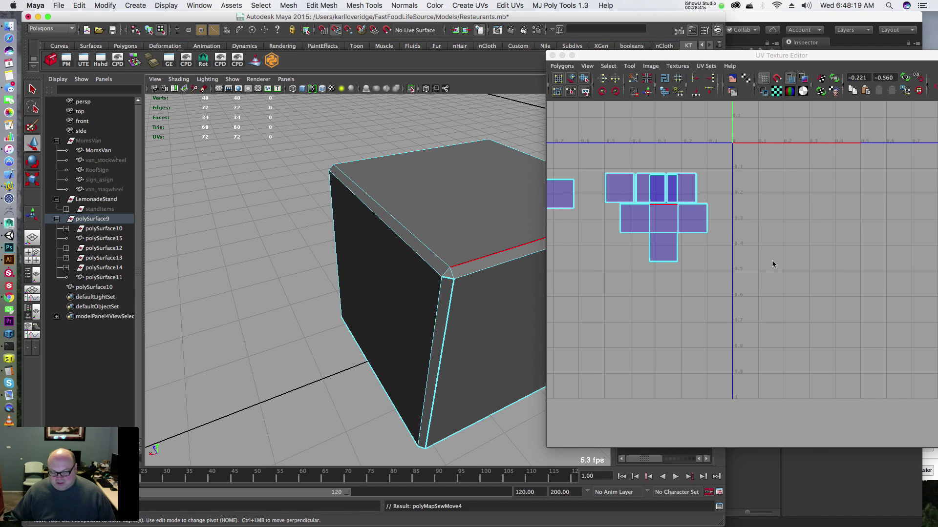
Step: Select the complete cross-shaped UV shell and move it sideways, clear of the remaining square shells
right_click_drag(691, 256, 724, 256)
double_click(679, 264)
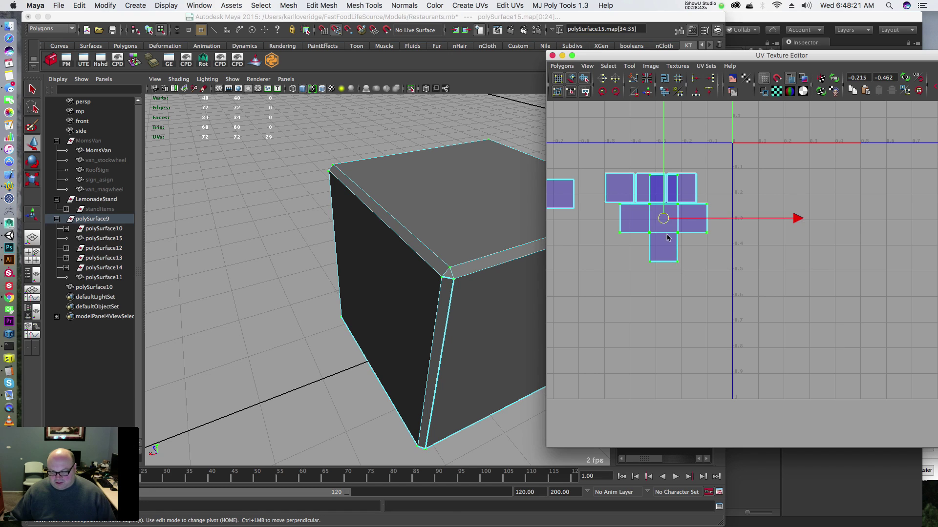
left_click_drag(664, 220, 771, 221)
Step: Move and sew the UVs along one top edge of the other base block, joining its first side to the top face
right_click_drag(418, 241, 372, 214, "alt")
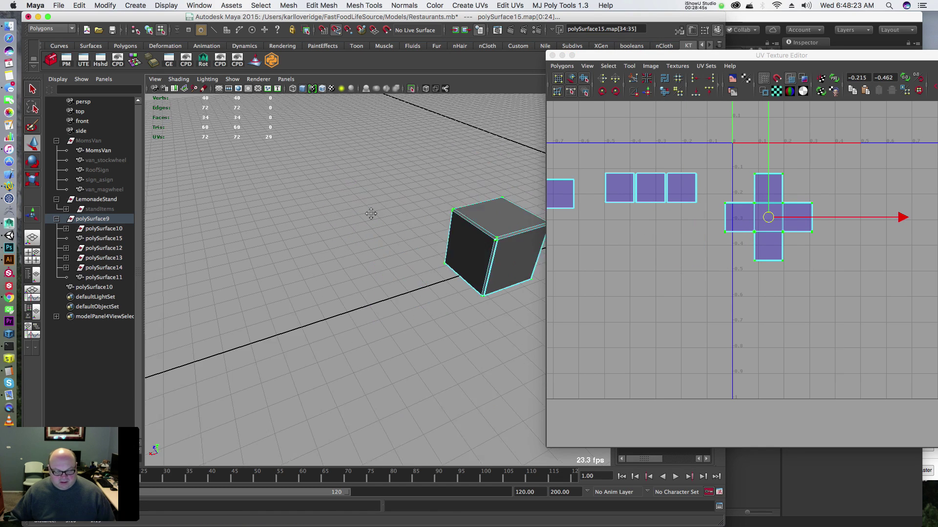
middle_click_drag(373, 214, 303, 218, "alt")
right_click_drag(303, 217, 435, 243, "alt")
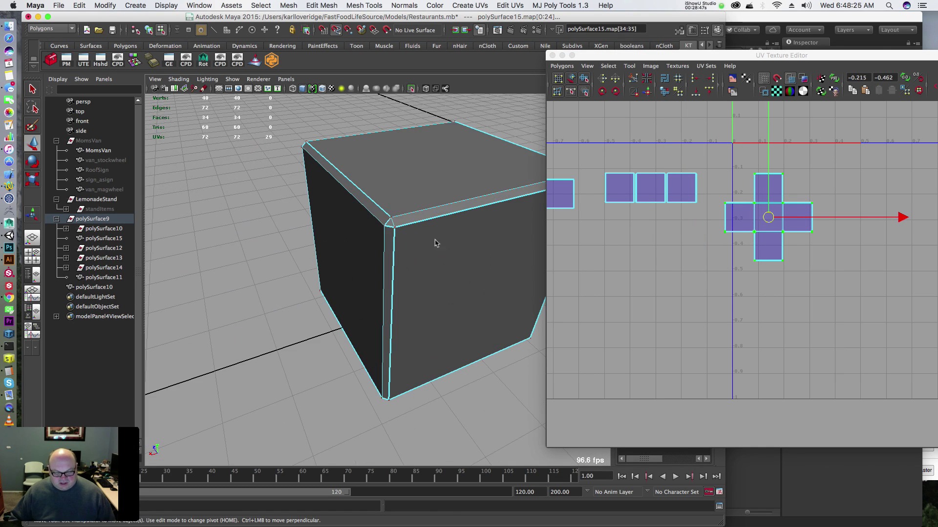
left_click(369, 202)
key("F10")
left_click(385, 215)
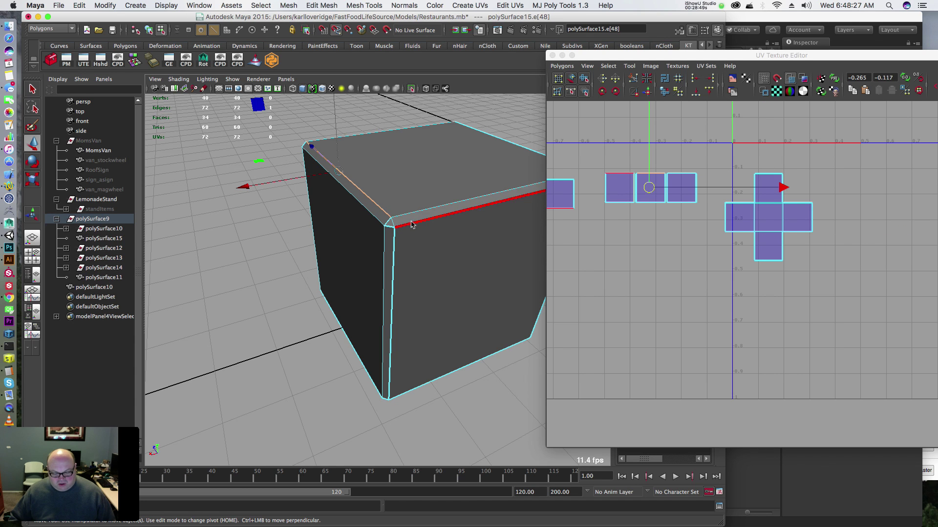
key("g")
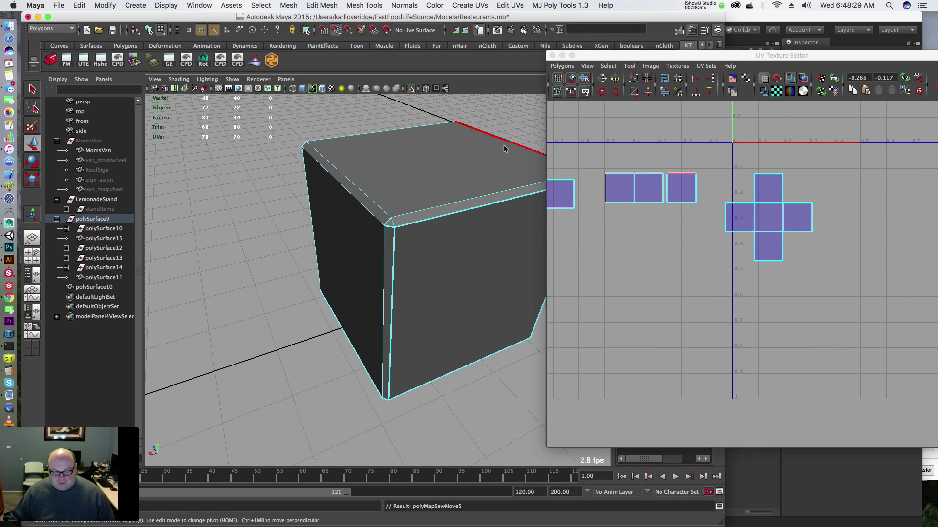
Step: Sew the other base block's remaining three top edges to complete its cross-shaped UV shell
left_click_drag(505, 147, 415, 191, "alt")
middle_click_drag(415, 191, 332, 178, "alt")
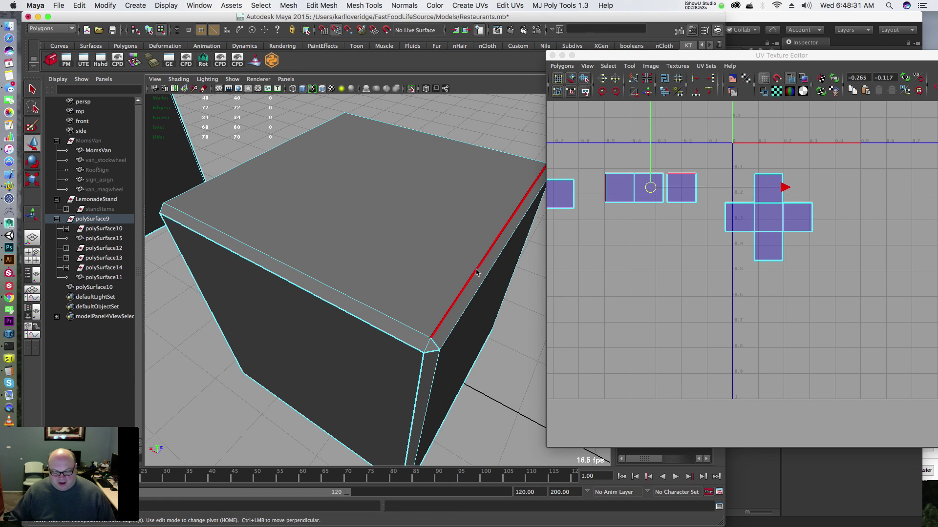
left_click(477, 272)
key("g")
left_click(364, 323)
key("g")
left_click_drag(471, 239, 390, 230, "alt")
middle_click_drag(389, 230, 349, 246, "alt")
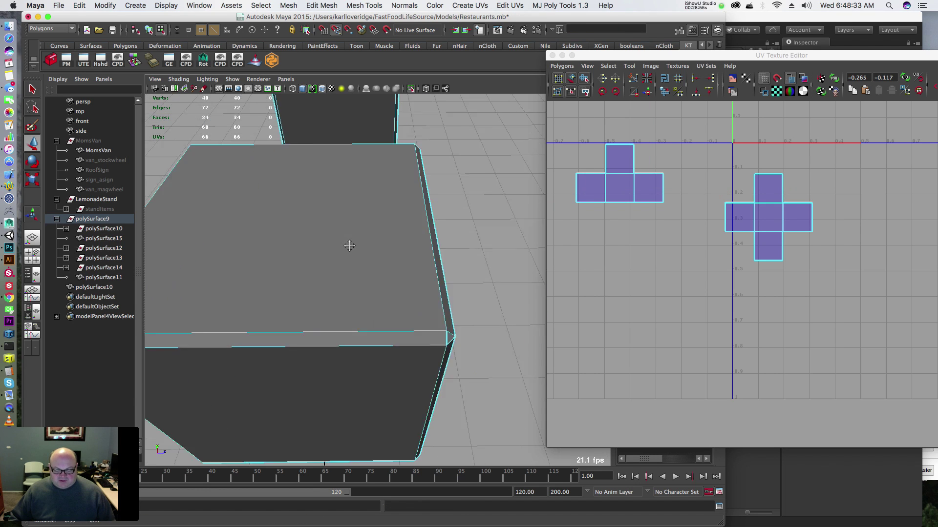
left_click_drag(349, 245, 401, 253, "alt")
left_click(366, 249)
key("g")
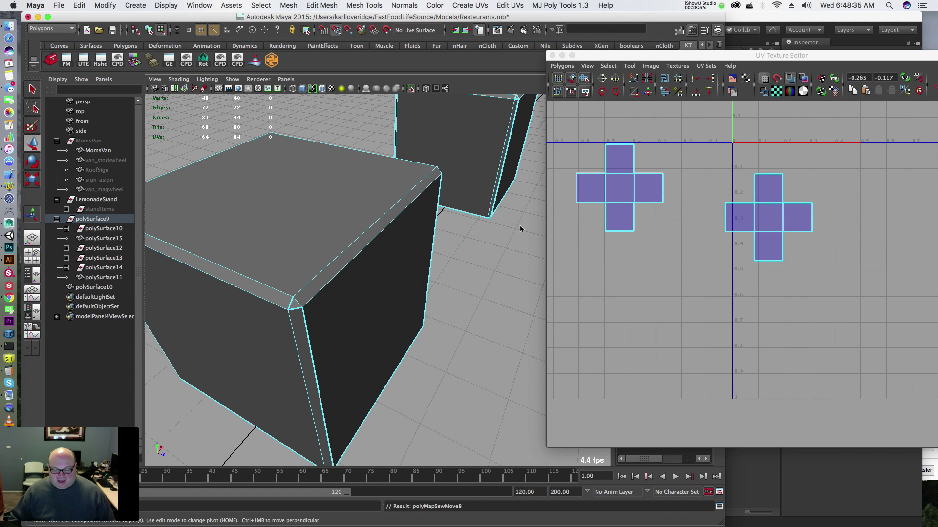
Step: Return to object selection and leave isolation so the whole bench and lemonade stand are shown
right_click_drag(791, 209, 621, 236, "alt")
middle_click_drag(697, 226, 699, 234, "alt")
key("F8")
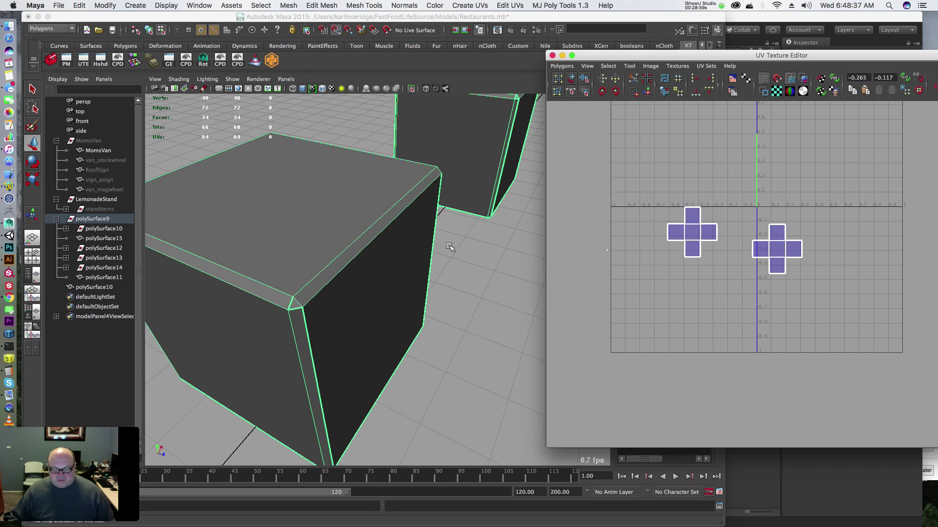
key("shift+i")
right_click_drag(470, 221, 381, 230, "alt")
left_click_drag(381, 230, 408, 241, "alt")
right_click_drag(408, 241, 291, 219, "alt")
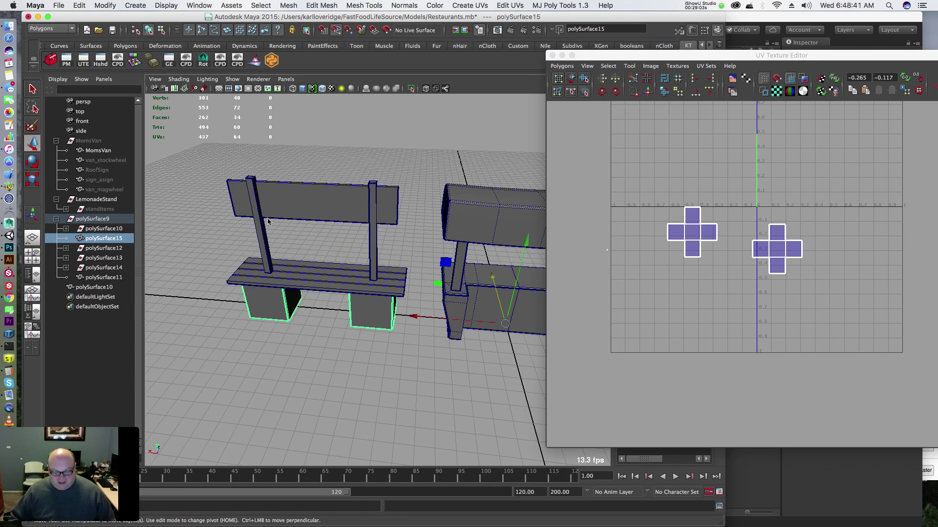
Step: Select the base blocks, the bench seat planks and the stand mesh and combine them into one mesh
left_click_drag(479, 346, 482, 342)
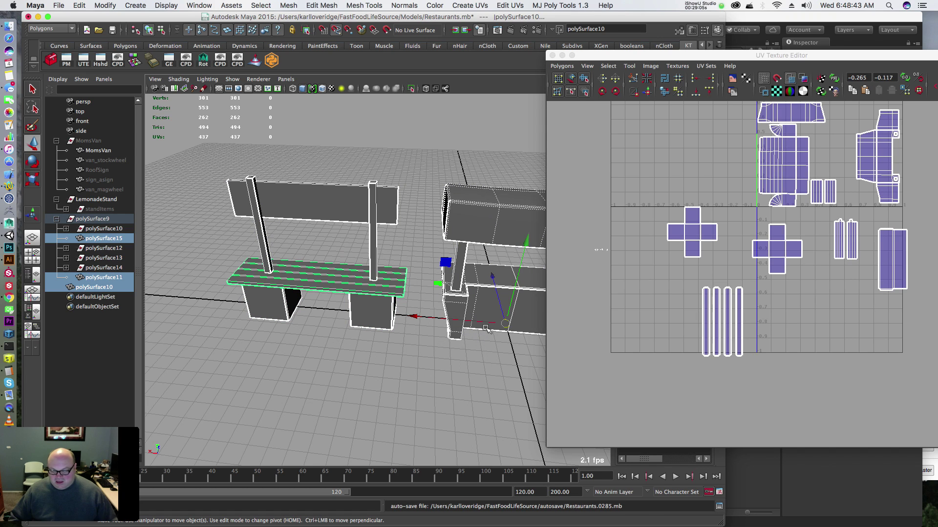
key("g")
left_click(647, 294)
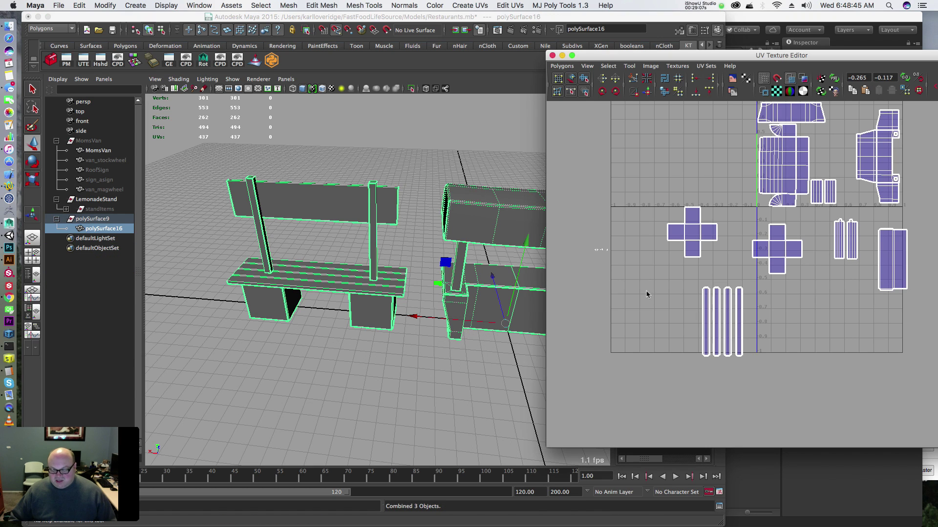
Step: Select the tiny stray faces lying outside the main UV layout, inspect them in wireframe and delete them from the combined mesh
right_click(606, 254)
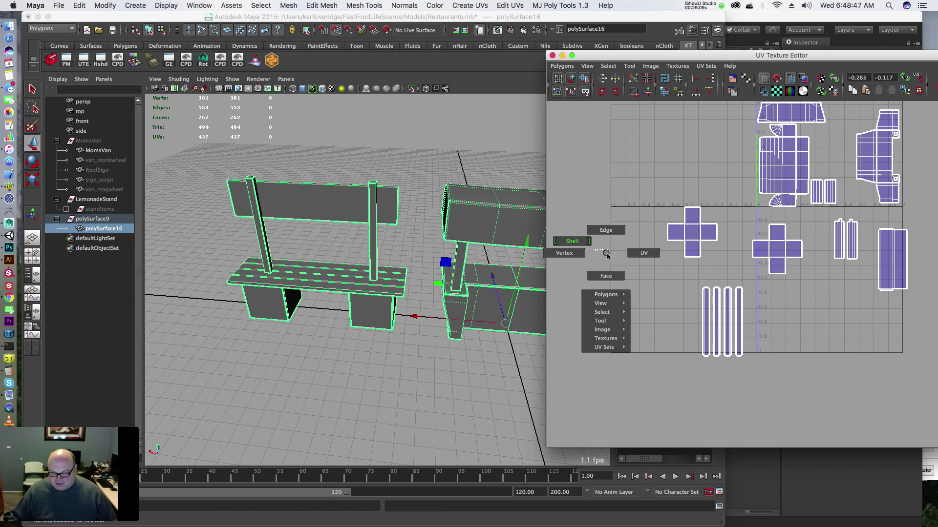
right_click_drag(605, 254, 734, 254, "alt")
middle_click_drag(552, 254, 715, 257, "alt")
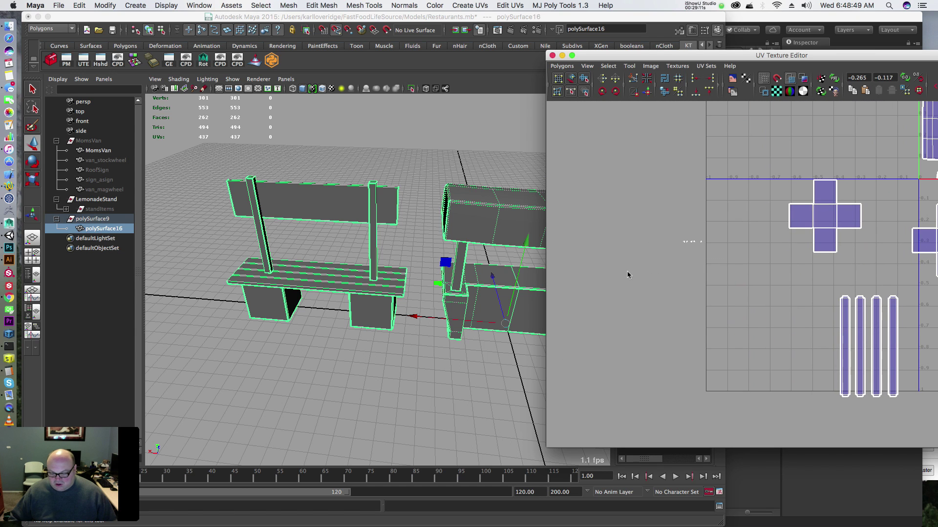
key("F11")
left_click_drag(712, 238, 670, 255)
key("f")
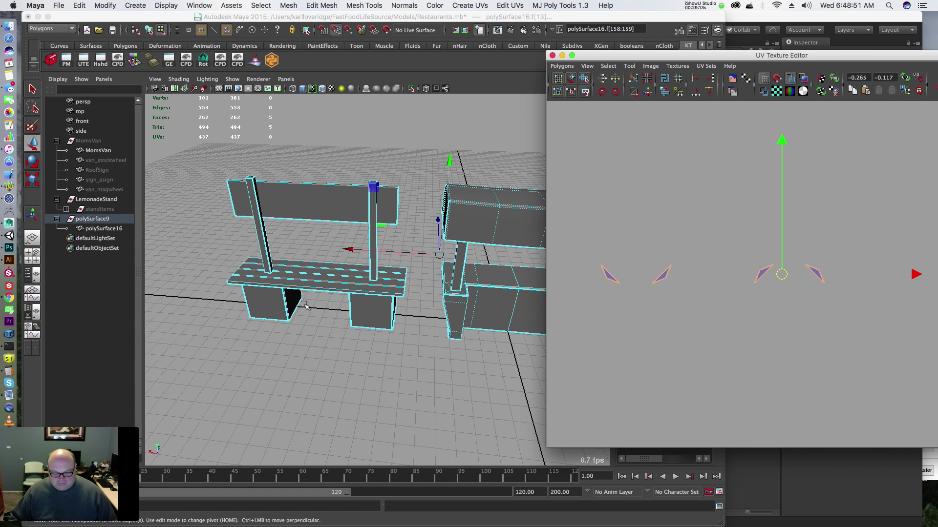
mouse_move(461, 274)
left_mouse_down("alt")
mouse_move(323, 259)
mouse_move(247, 268)
mouse_move(308, 246)
mouse_move(342, 269)
mouse_move(398, 251)
mouse_move(385, 268)
mouse_move(443, 324)
mouse_move(472, 304)
left_mouse_up("alt")
key("4")
right_click_drag(317, 256, 470, 285, "alt")
left_click_drag(356, 260, 273, 215, "alt")
right_click_drag(354, 232, 364, 234, "alt")
left_click_drag(363, 233, 324, 203, "alt")
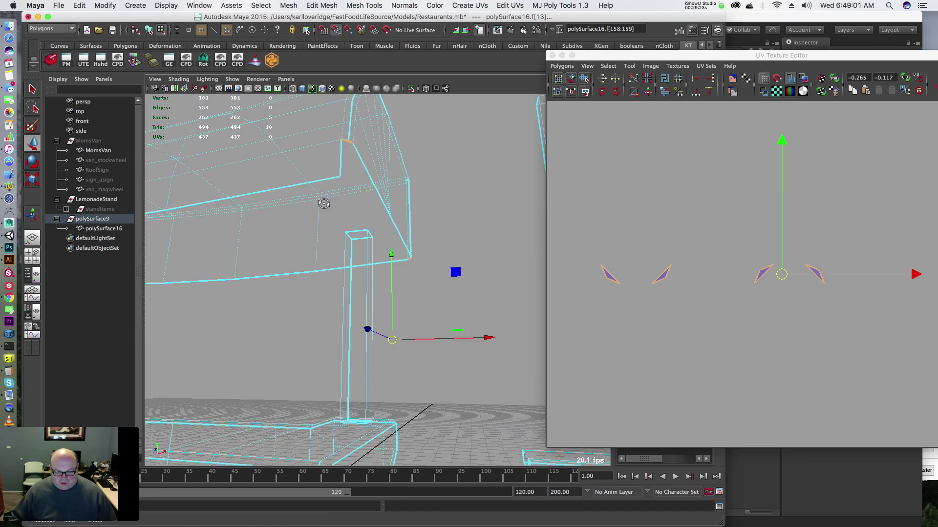
right_click_drag(324, 204, 336, 228, "alt")
left_click_drag(336, 229, 365, 217, "alt")
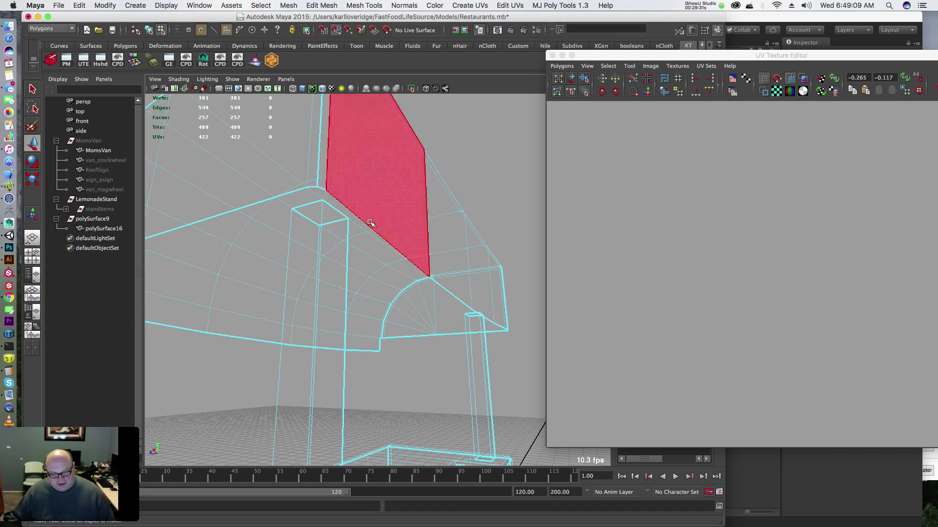
key("Delete")
Step: Return to object selection with the combined stand and bench mesh selected, showing its whole UV layout
left_click_drag(430, 217, 294, 209, "alt")
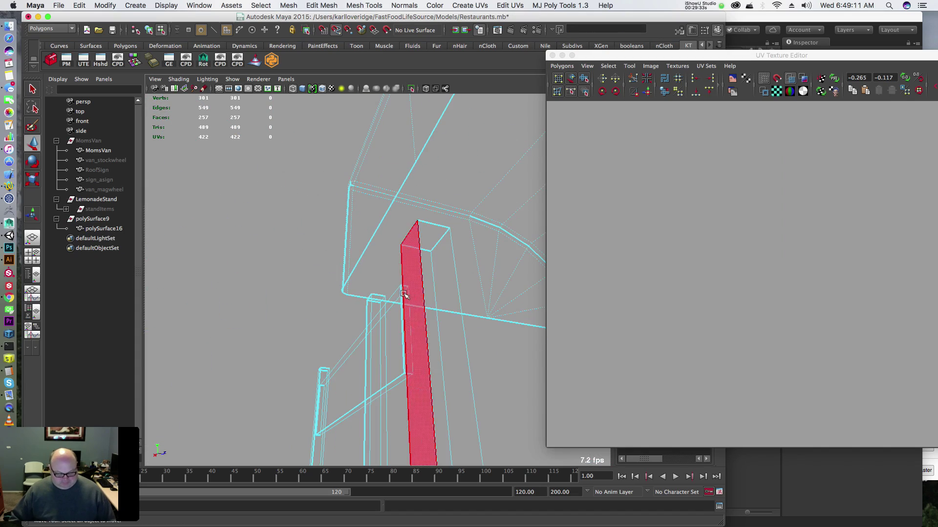
key("f")
left_click_drag(334, 251, 616, 272, "alt")
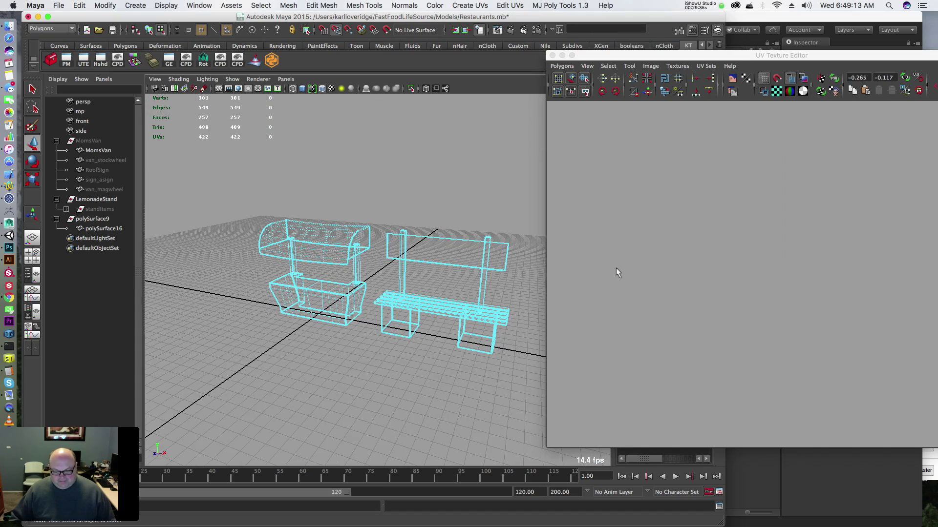
left_click(403, 247)
left_click(789, 281)
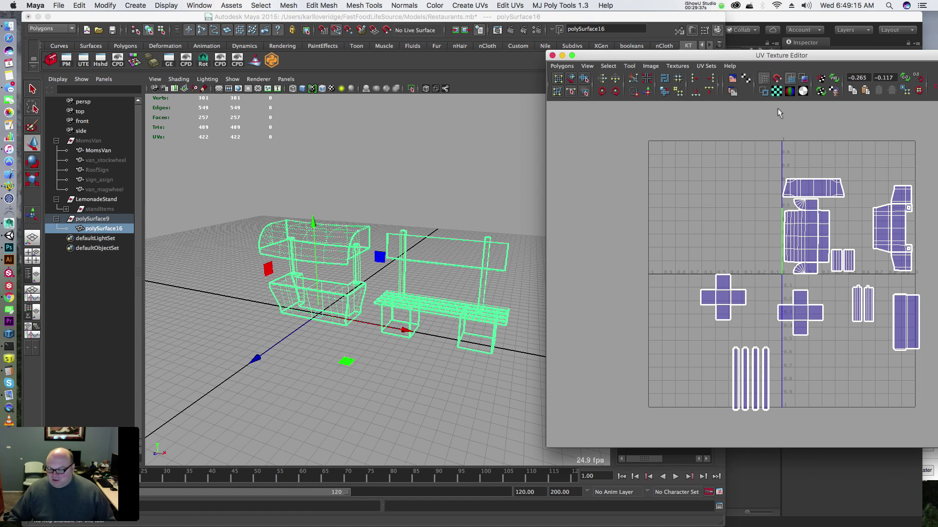
Step: Move both cross-shaped base block UV shells into the upper part of the positive UV square, above and beside the stand's shells
middle_click_drag(884, 228, 728, 227, "alt")
right_click_drag(694, 245, 633, 223, "alt")
middle_click_drag(646, 229, 674, 227, "alt")
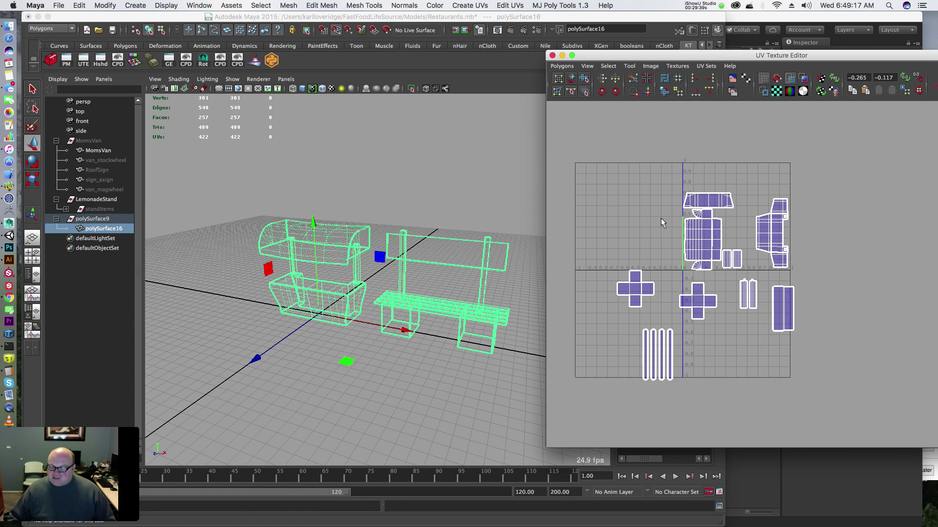
right_click_drag(661, 222, 670, 253, "alt")
right_click_drag(628, 283, 650, 281)
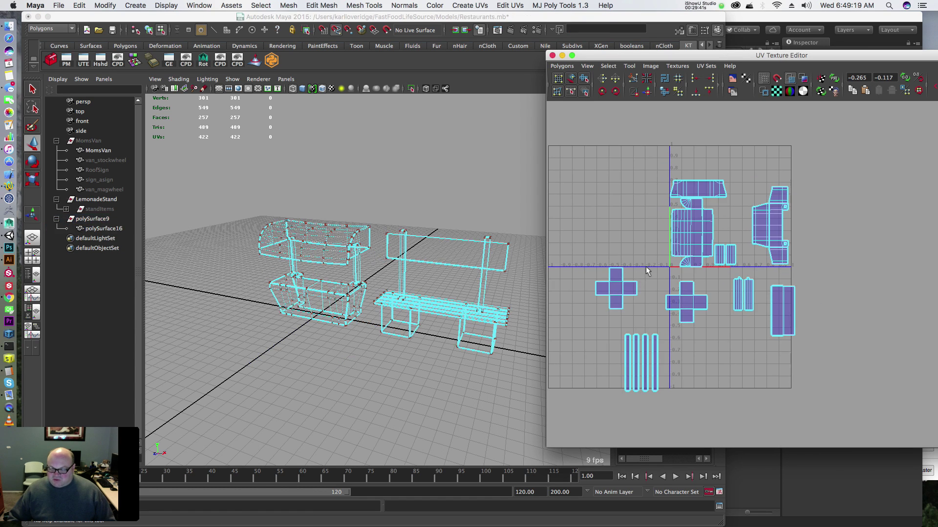
left_click_drag(646, 267, 764, 179)
key("shift+period")
key("shift+period")
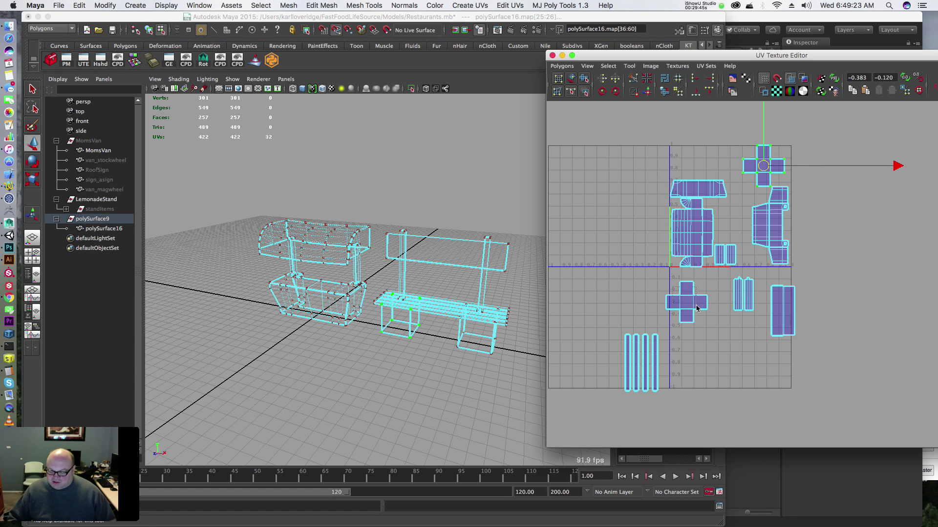
key("shift+period")
left_click_drag(696, 305, 733, 188)
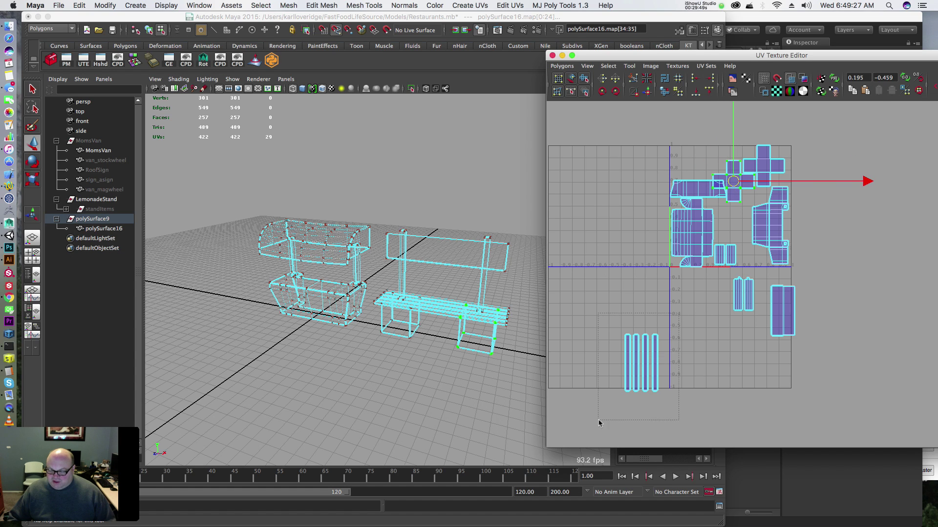
Step: Select the four bench plank UV shells and move them directly above the stand's trapezoid shell
left_click_drag(599, 422, 599, 422)
left_click_drag(634, 356, 685, 152)
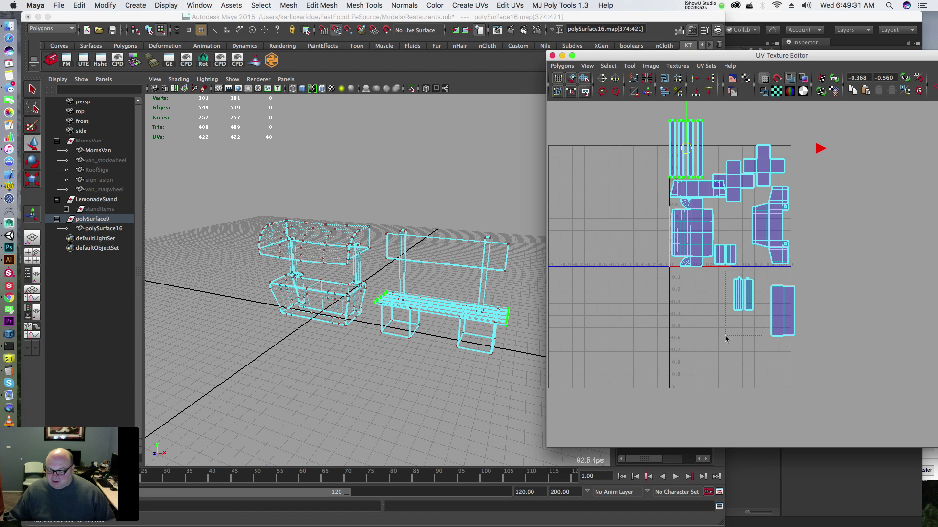
Step: Move the two bench post shells above the shorter stand post pair, and the whole bench backrest shell beside the UV square
left_click_drag(726, 338, 726, 336)
left_click_drag(743, 295, 727, 228)
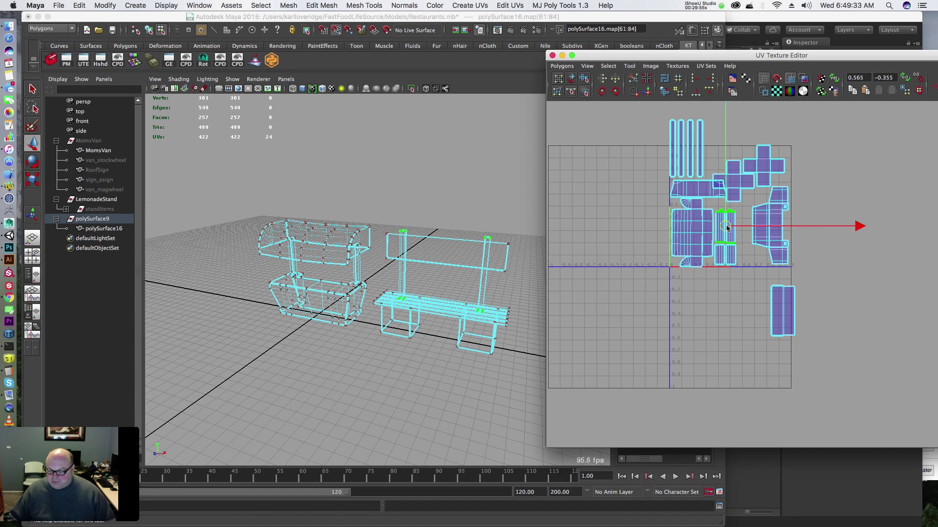
left_click_drag(757, 281, 787, 268)
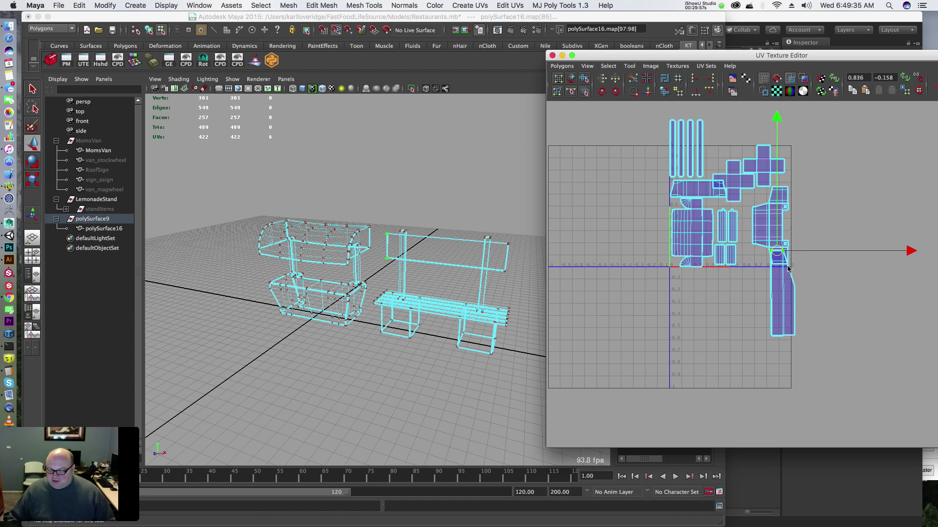
key("z")
right_click_drag(775, 286, 773, 292, "ctrl")
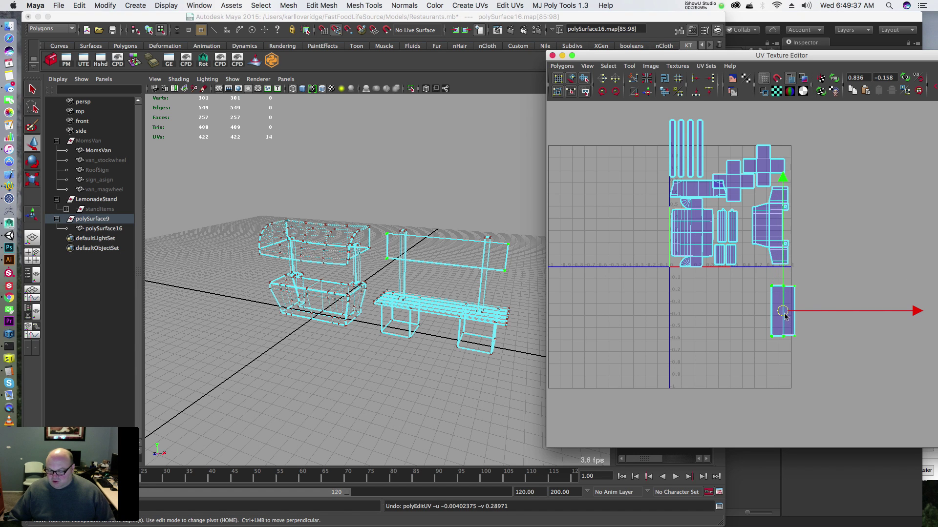
left_click_drag(785, 316, 805, 234)
Step: Select the curved roof UV shell and shift it tight against the lower-left corner of the UV square
middle_click_drag(728, 214, 668, 252, "alt")
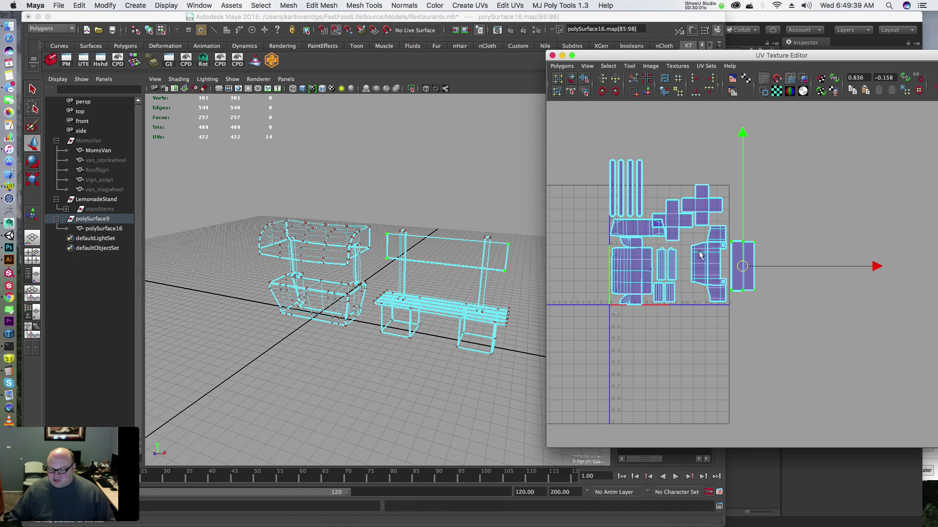
right_click_drag(798, 271, 824, 199, "alt")
middle_click_drag(705, 224, 800, 227, "alt")
right_click_drag(782, 234, 823, 244, "alt")
middle_click_drag(710, 229, 783, 217, "alt")
right_click_drag(700, 193, 799, 210, "alt")
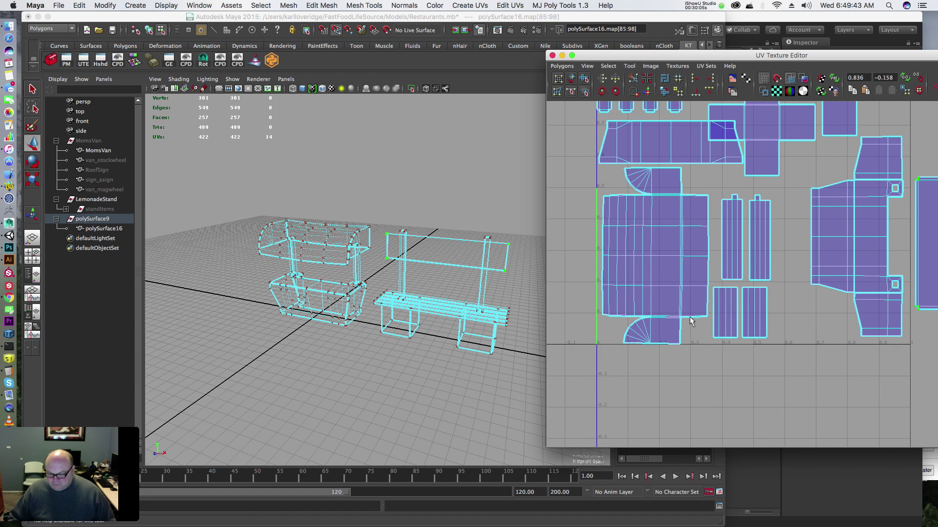
left_click_drag(705, 323, 705, 323)
middle_click_drag(668, 240, 712, 215, "alt")
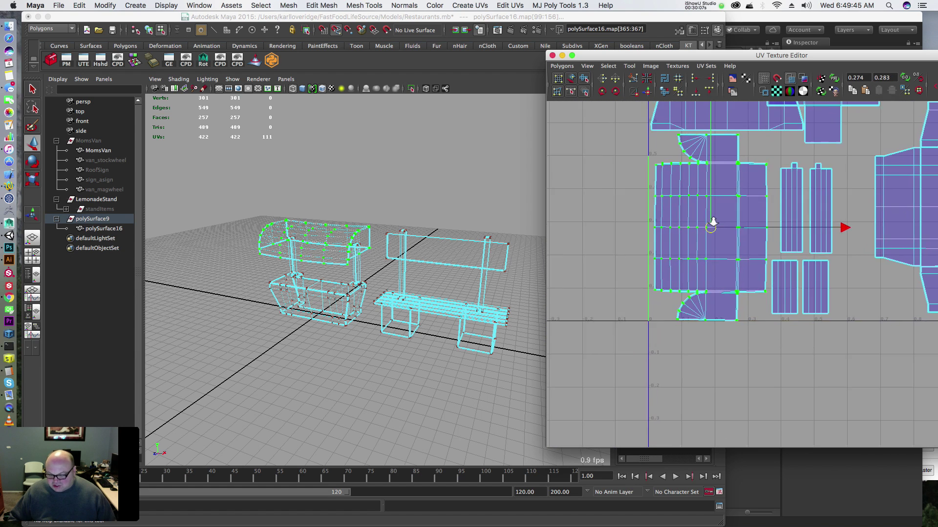
right_click_drag(711, 216, 730, 232, "alt")
middle_click_drag(678, 214, 717, 223, "alt")
left_click_drag(731, 217, 724, 217)
left_click_drag(726, 218, 724, 218)
Step: Select all four post UV shells and move them out of the way below the UV square
middle_click_drag(724, 225, 657, 295, "alt")
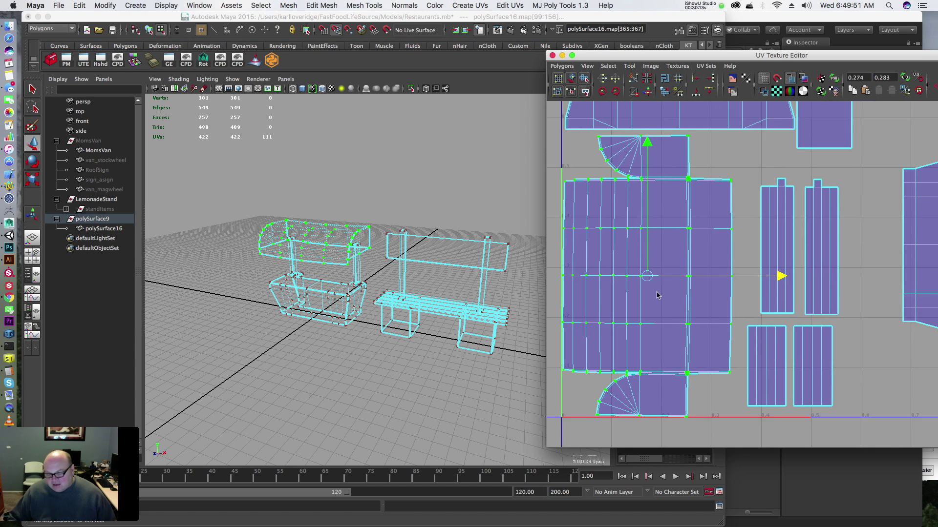
right_click_drag(753, 220, 682, 181, "alt")
middle_click_drag(682, 182, 656, 262, "alt")
middle_click_drag(776, 290, 742, 205, "alt")
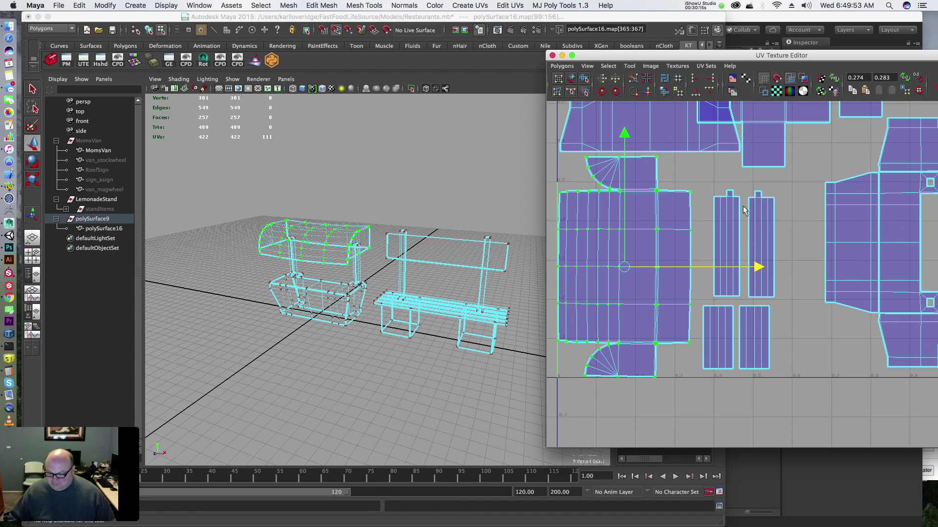
left_click_drag(777, 288, 695, 314)
key("shift+period")
key("shift+period")
left_click_drag(737, 275, 793, 521)
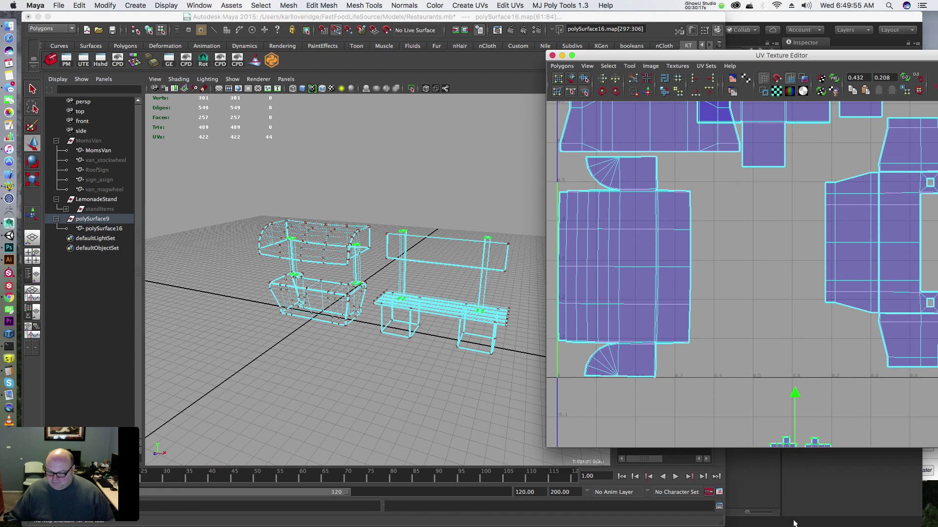
Step: Rotate the stand's trapezoid UV shell 90 degrees in two 45-degree turns and place it upright directly beside the roof shell
left_click_drag(728, 164, 699, 150)
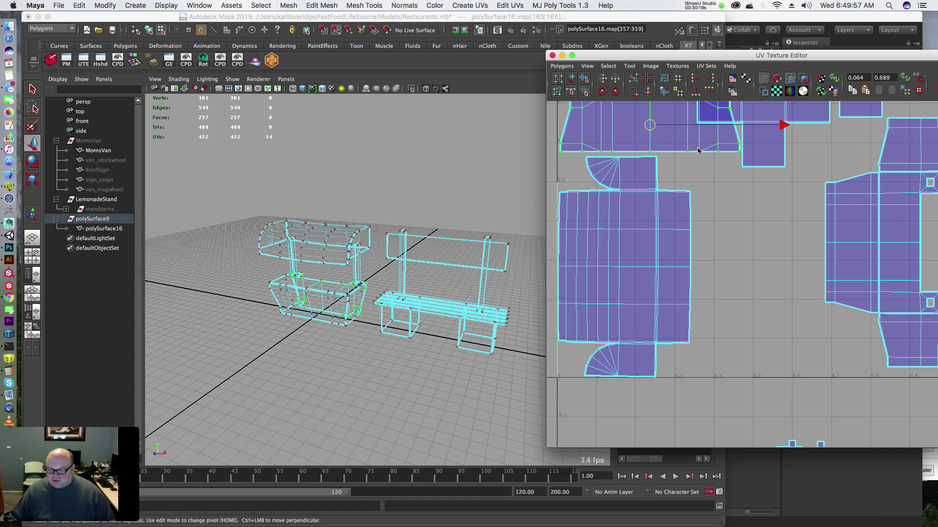
left_click_drag(650, 127, 731, 298)
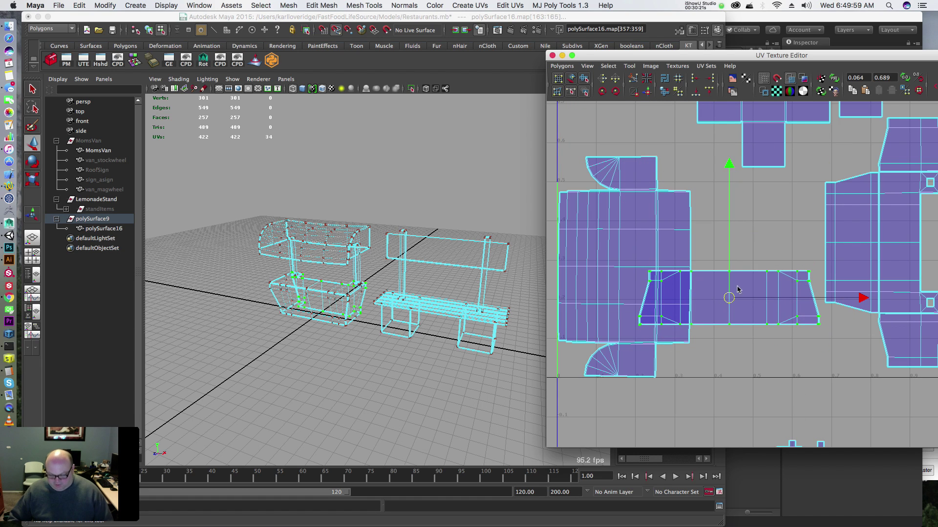
left_click(602, 92)
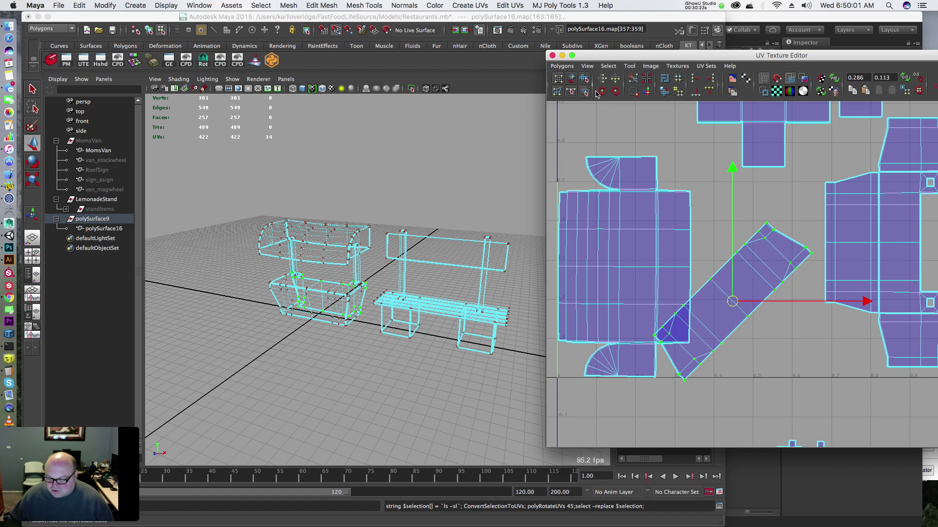
left_click(602, 92)
left_click_drag(727, 301, 719, 287)
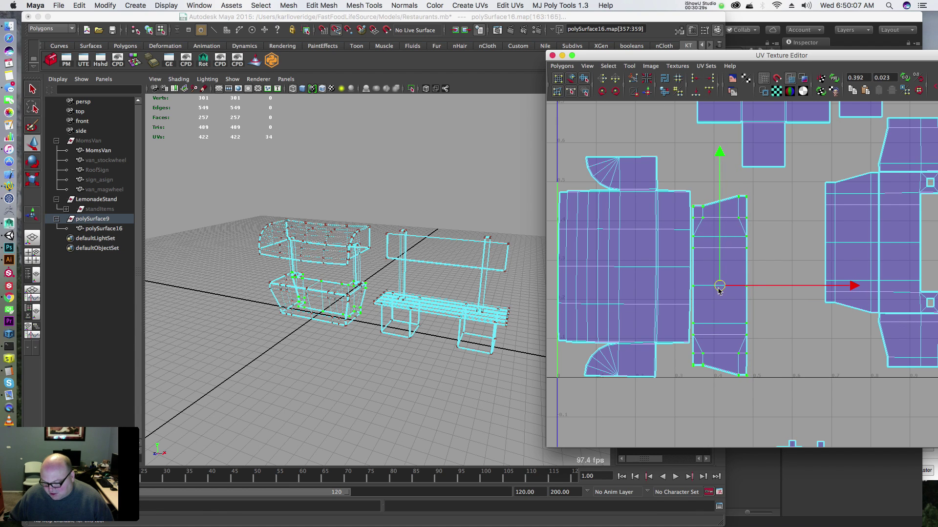
Step: Select the four bench plank UV shells and move them down until their upper ends meet the top edge of the UV square
mouse_move(632, 148)
middle_mouse_down("alt")
mouse_move(638, 182)
mouse_move(623, 250)
mouse_move(635, 149)
mouse_move(725, 273)
middle_mouse_up("alt")
middle_click_drag(647, 196, 676, 287, "alt")
scroll(634, 202, "down", 1)
left_click_drag(757, 263, 624, 307)
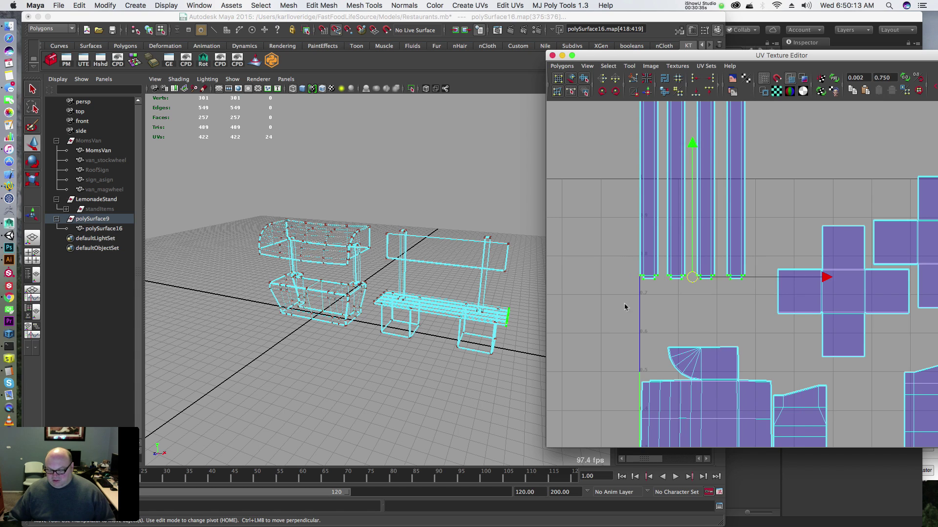
key("w")
left_click_drag(691, 197, 691, 277)
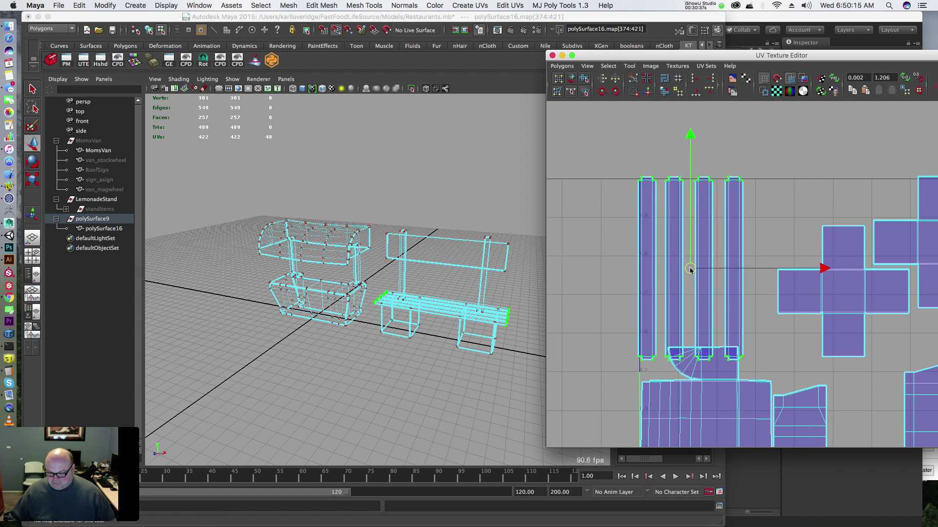
Step: Shift the second, third and fourth bench plank shells sideways so all four planks sit tightly side by side
middle_click_drag(686, 237, 670, 194, "alt")
scroll(652, 220, "up", 3)
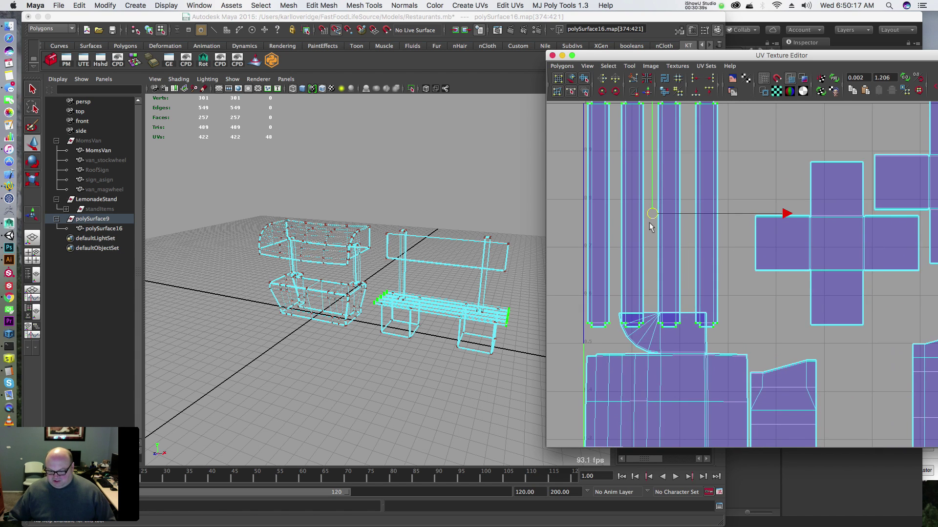
middle_click_drag(651, 225, 697, 275, "alt")
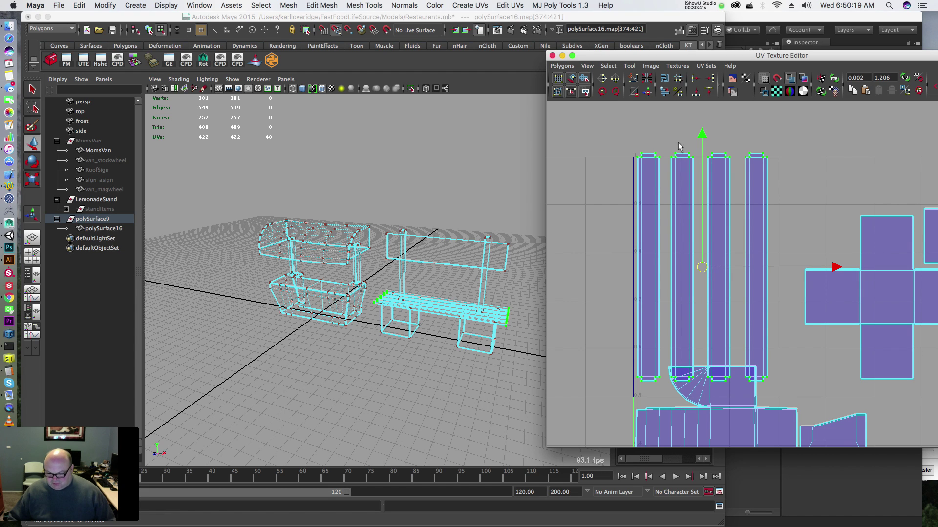
left_click_drag(666, 145, 701, 171)
left_click_drag(816, 274, 805, 277)
left_click_drag(703, 145, 733, 166)
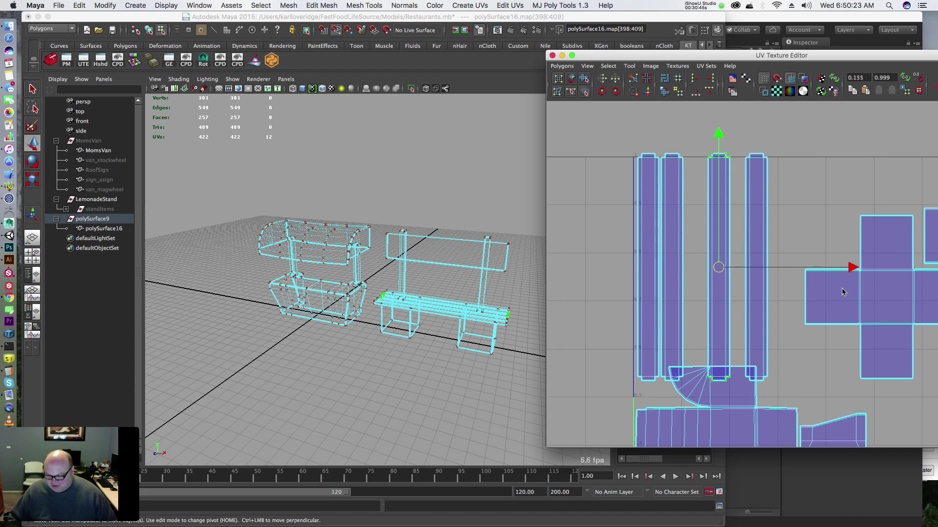
left_click_drag(853, 267, 827, 275)
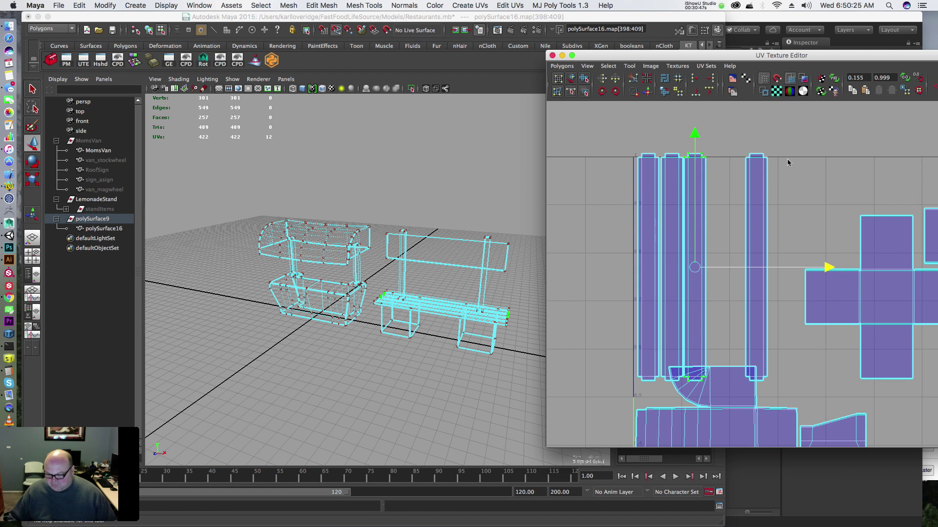
left_click_drag(798, 145, 762, 174)
right_click_drag(766, 180, 847, 203, "ctrl")
left_click_drag(793, 275, 755, 278)
Step: Rotate the four bench plank shells 90 degrees together and fit them into the upper-left corner of the UV square
left_click_drag(631, 167, 627, 167)
right_click_drag(628, 168, 744, 239, "ctrl")
key("g")
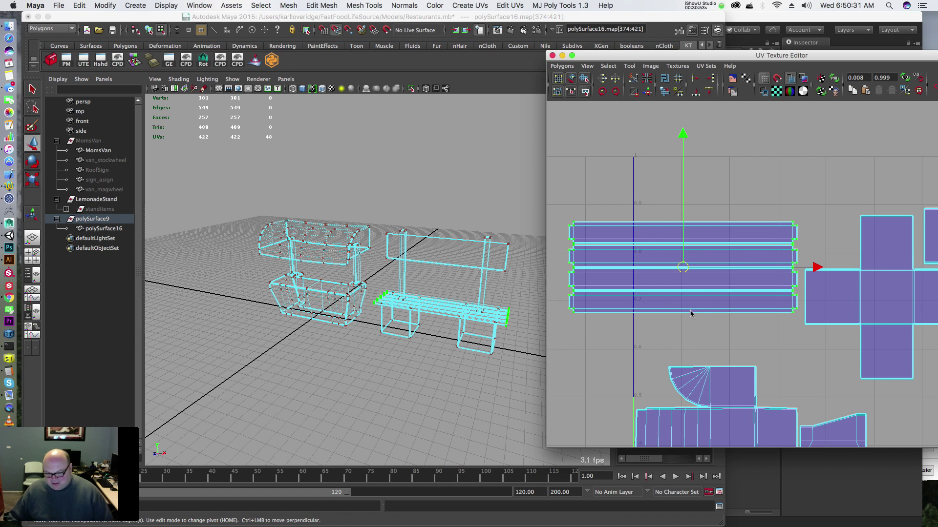
left_click_drag(678, 269, 742, 208)
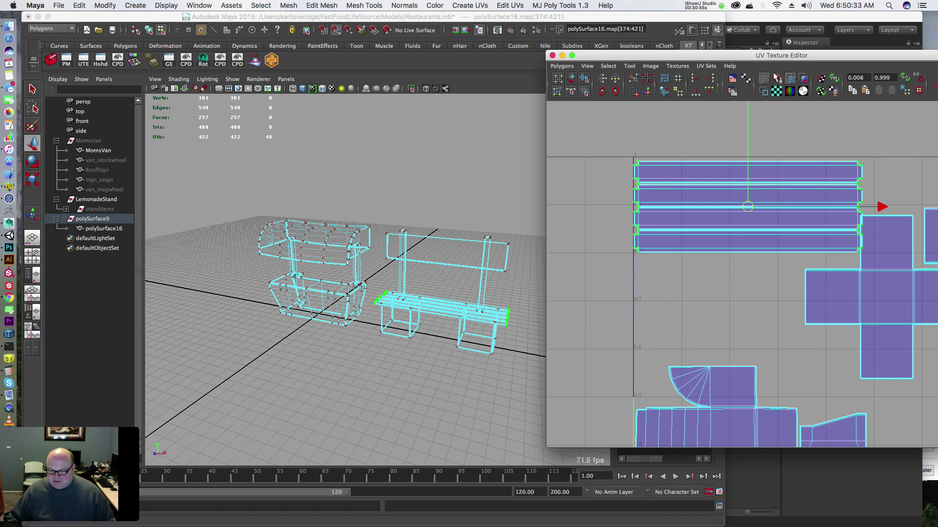
left_click_drag(759, 59, 620, 70)
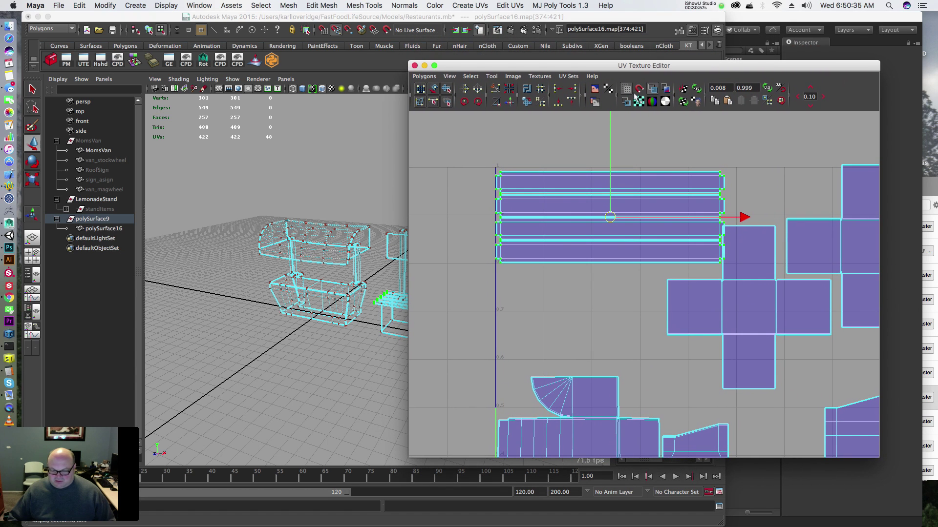
left_click_drag(614, 217, 611, 217)
middle_click_drag(659, 262, 647, 211, "alt")
right_click_drag(721, 273, 613, 226, "alt")
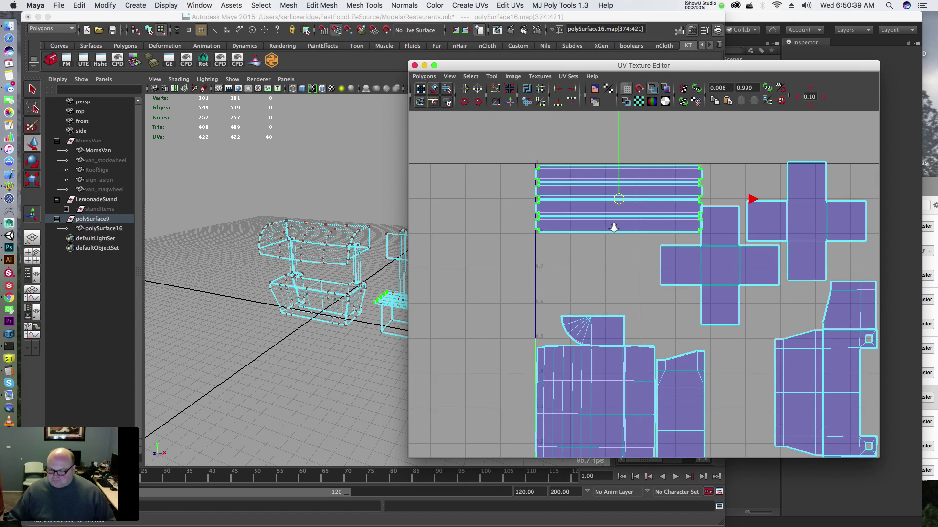
mouse_move(737, 257)
middle_mouse_down("alt")
mouse_move(659, 238)
mouse_move(649, 195)
middle_mouse_up("alt")
middle_click_drag(710, 295, 668, 221, "alt")
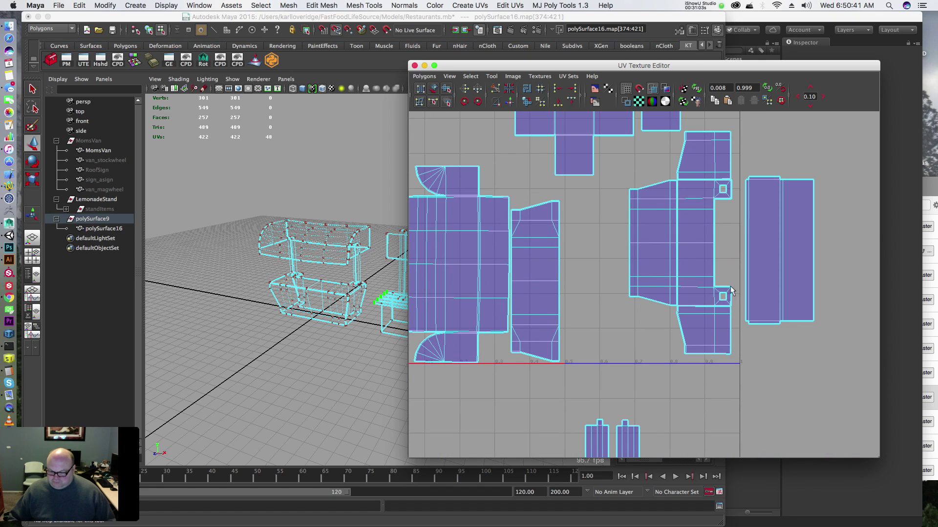
left_click_drag(732, 284, 726, 304)
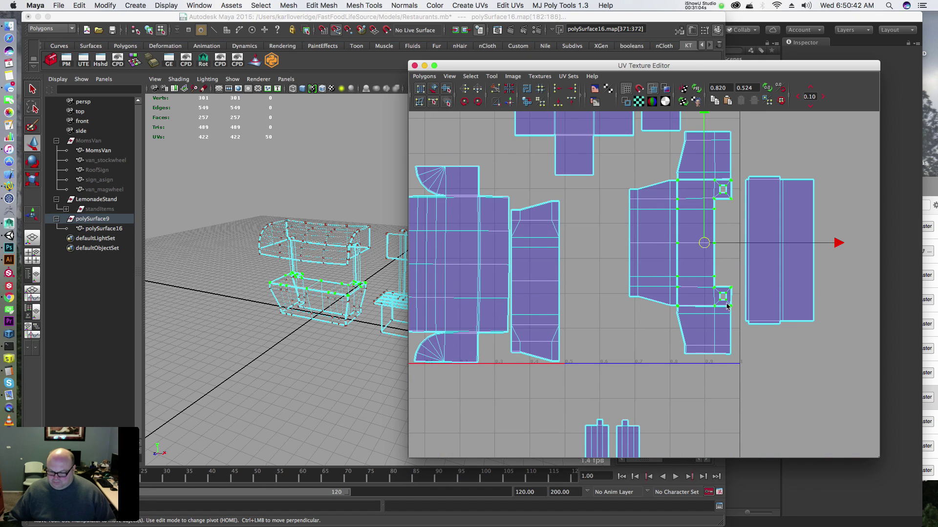
left_click(723, 250)
left_click_drag(700, 308, 730, 292)
left_click_drag(708, 246, 710, 251)
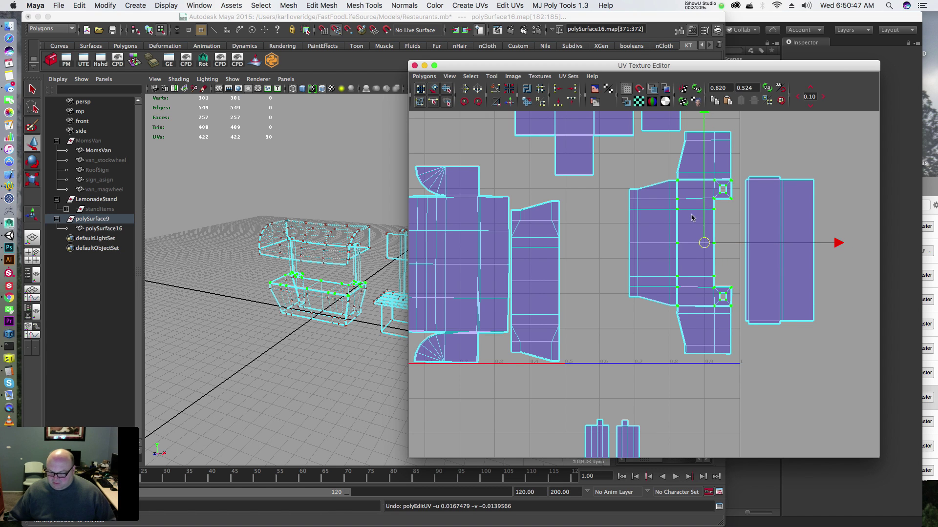
Step: Sew the edges joining the stand's counter section to the front panel and both end flaps into one UV shell
right_click_drag(659, 181, 677, 180, "alt")
middle_click_drag(678, 181, 658, 233, "alt")
right_click_drag(659, 233, 674, 229, "alt")
key("F10")
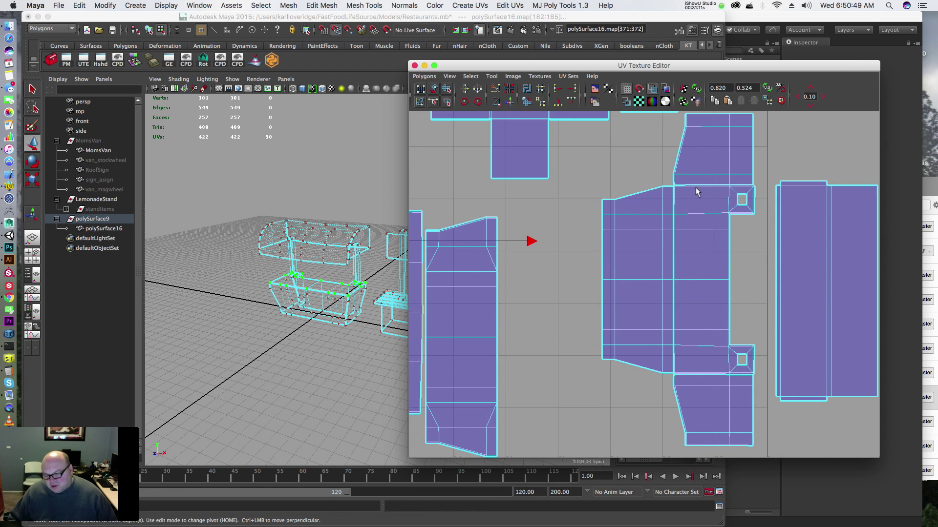
left_click(702, 186)
key("g")
left_click(746, 186)
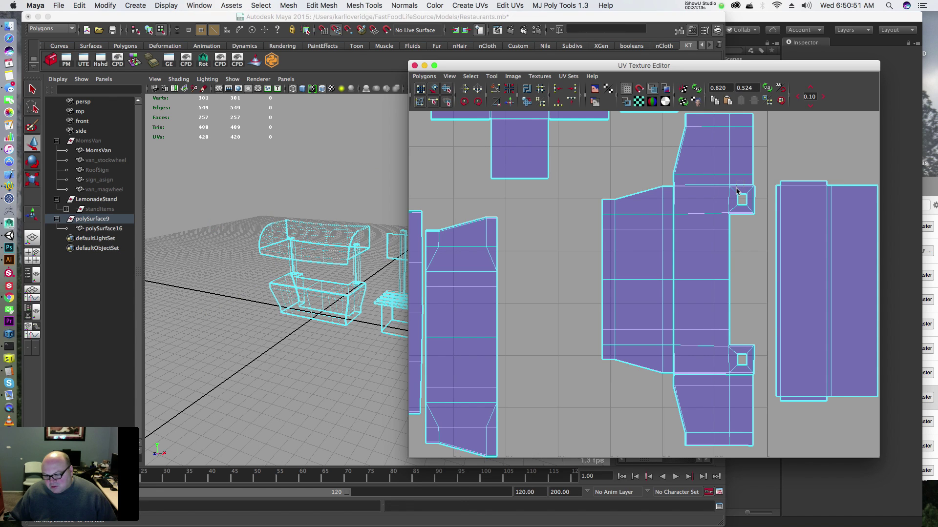
key("g")
left_click_drag(676, 211, 689, 332)
key("g")
left_click_drag(681, 366, 724, 358)
key("g")
Step: Select the whole sewn stand body UV shell and move it against the lower-right corner of the UV square
key("F12")
key("s")
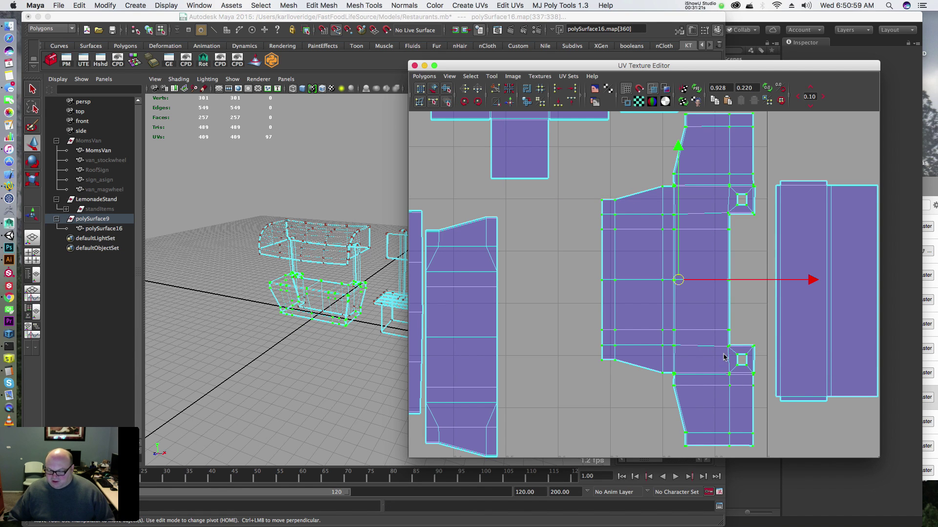
left_click_drag(679, 280, 685, 282)
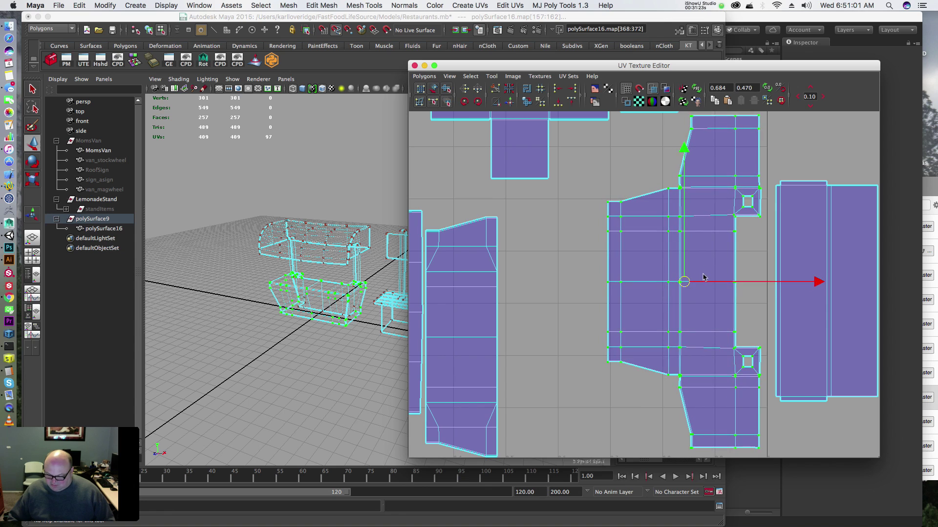
middle_click_drag(723, 309, 710, 211, "alt")
left_click_drag(679, 185, 677, 196)
Step: Select both cross-shaped base block UV shells and move them up against the right edge of the UV square
right_click_drag(734, 179, 678, 289, "alt")
middle_click_drag(678, 291, 687, 247, "alt")
right_click_drag(686, 247, 588, 241, "alt")
middle_click_drag(588, 231, 611, 292, "alt")
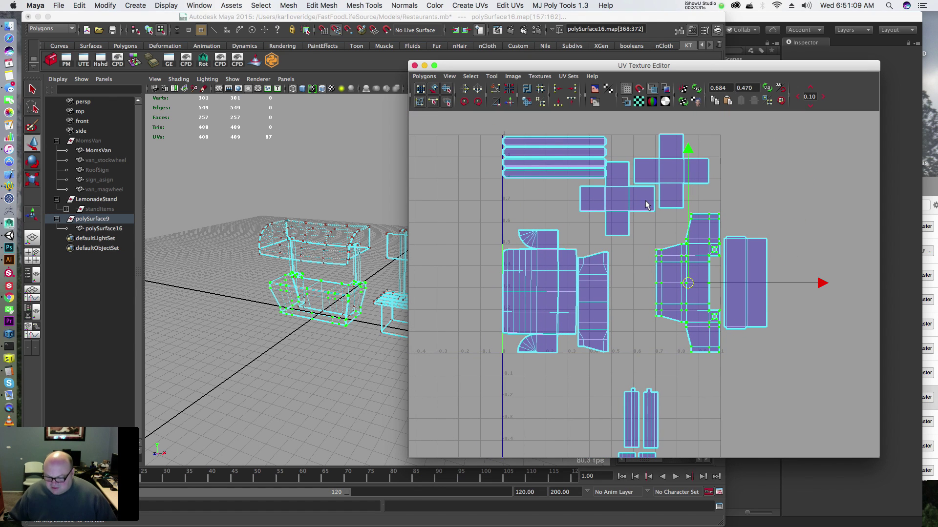
left_click_drag(659, 201, 658, 201)
right_click_drag(659, 202, 658, 207, "ctrl")
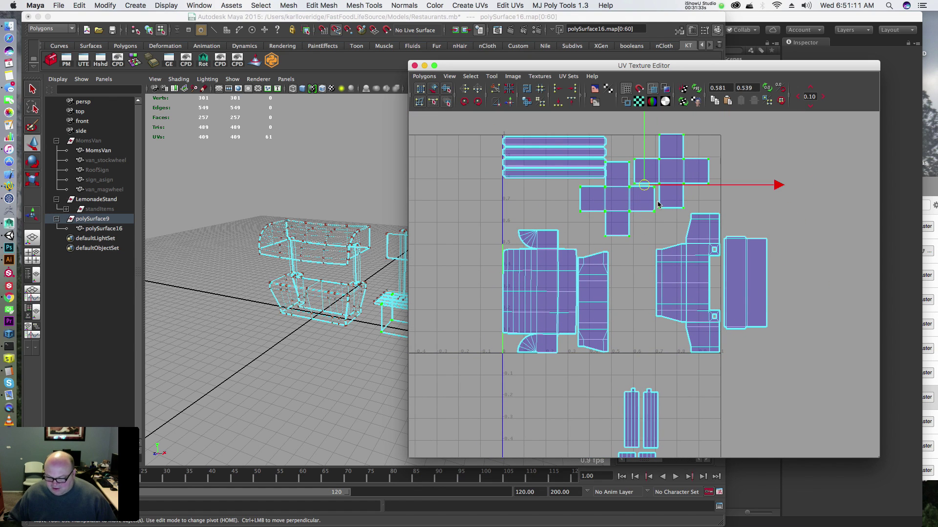
left_click_drag(650, 185, 661, 181)
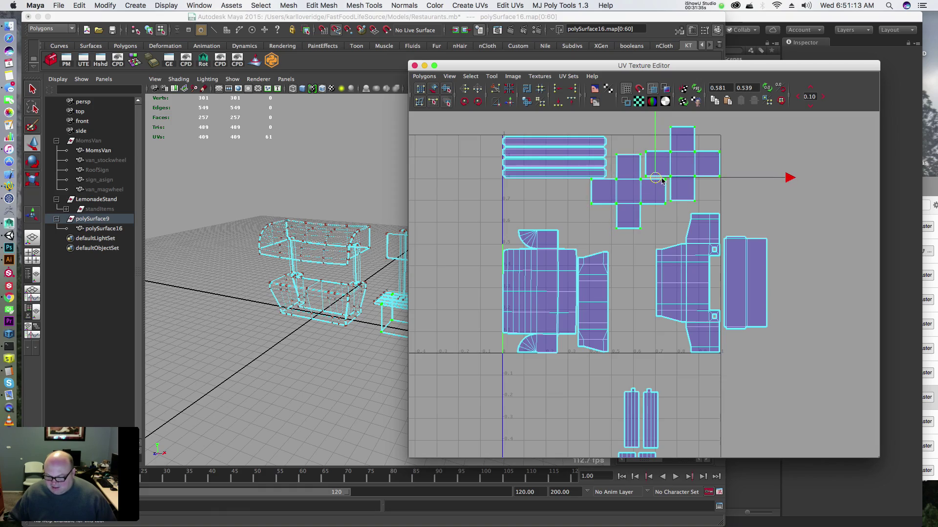
Step: Select a long edge of the bench's base block in the perspective view and cut its UVs along it
left_click_drag(326, 270, 323, 245, "alt")
left_click(311, 274, "shift")
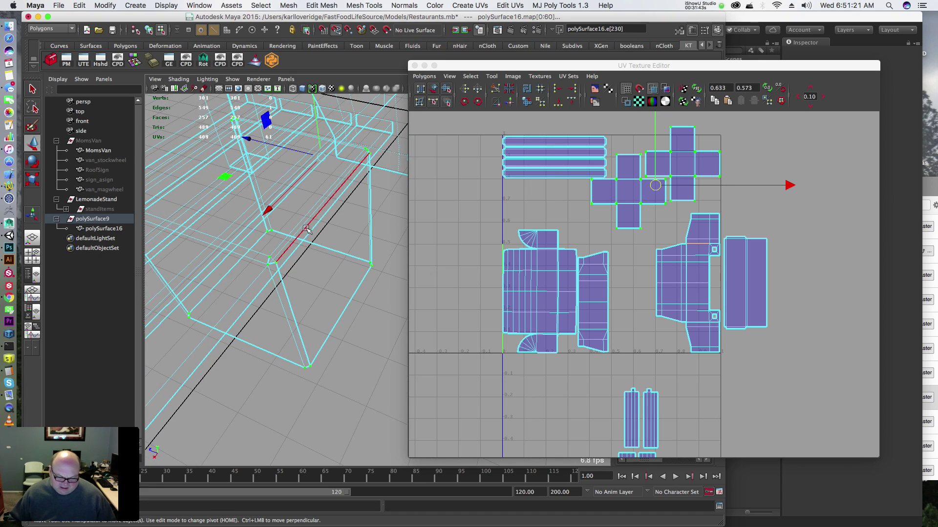
left_click(307, 229)
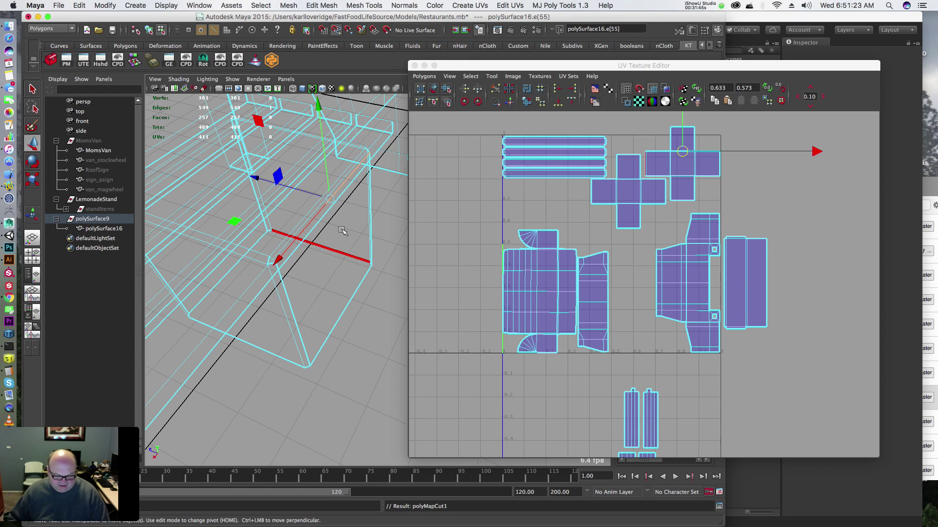
Step: Select the long edge of the other base block in the perspective view and cut its UVs along it
middle_click_drag(275, 321, 383, 184, "alt")
right_click_drag(350, 255, 318, 261, "alt")
left_click(254, 228)
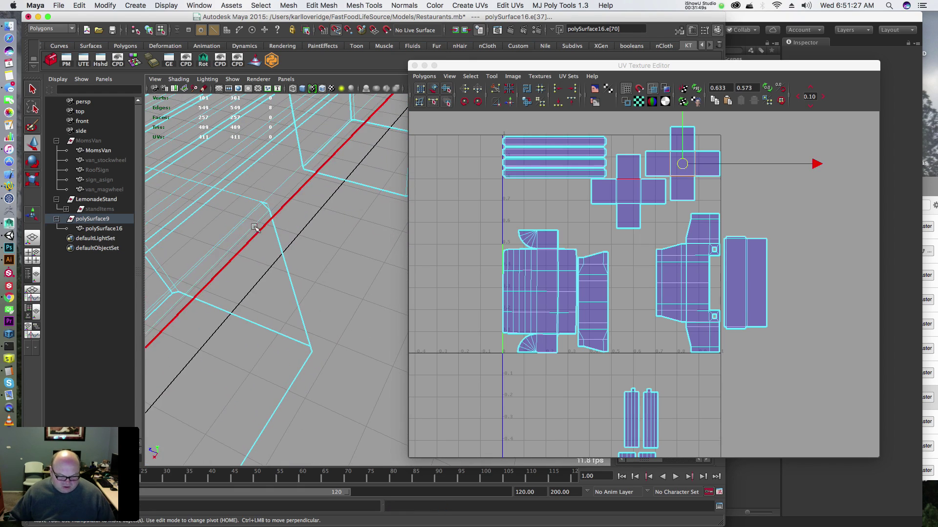
left_click_drag(255, 228, 287, 199, "alt")
left_click(281, 214)
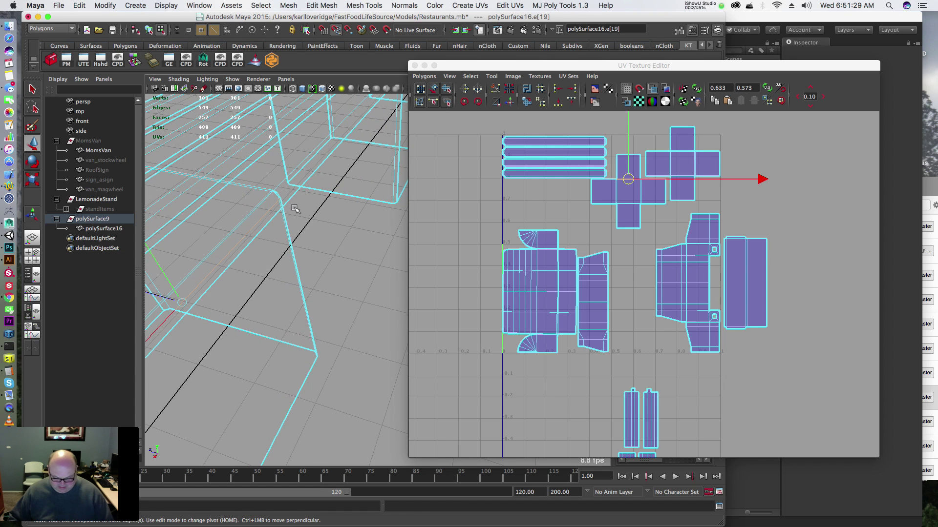
right_click_drag(735, 178, 760, 177)
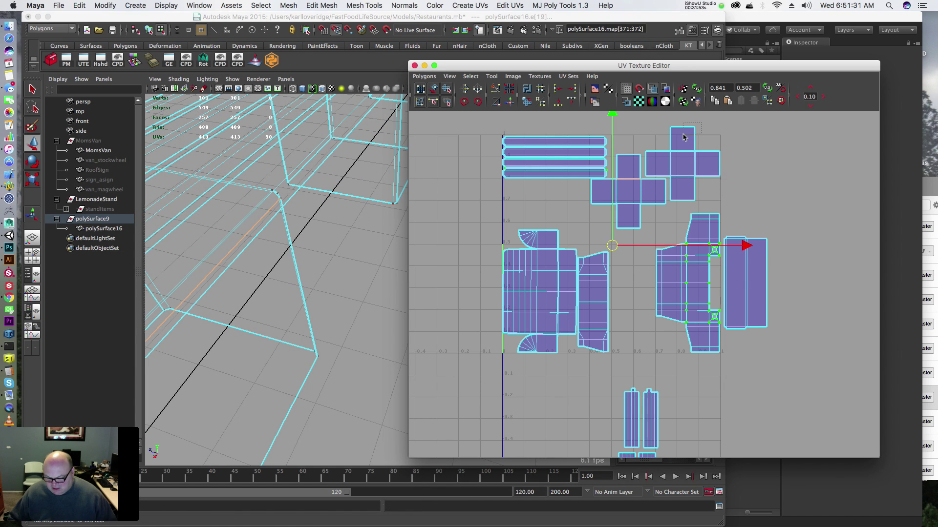
Step: Select the detached upper square UV shells of both base block crosses and move them outside the UV square
left_click(694, 128)
right_click_drag(688, 131, 657, 153, "ctrl")
left_click(641, 155, "shift")
left_click_drag(656, 153, 839, 153)
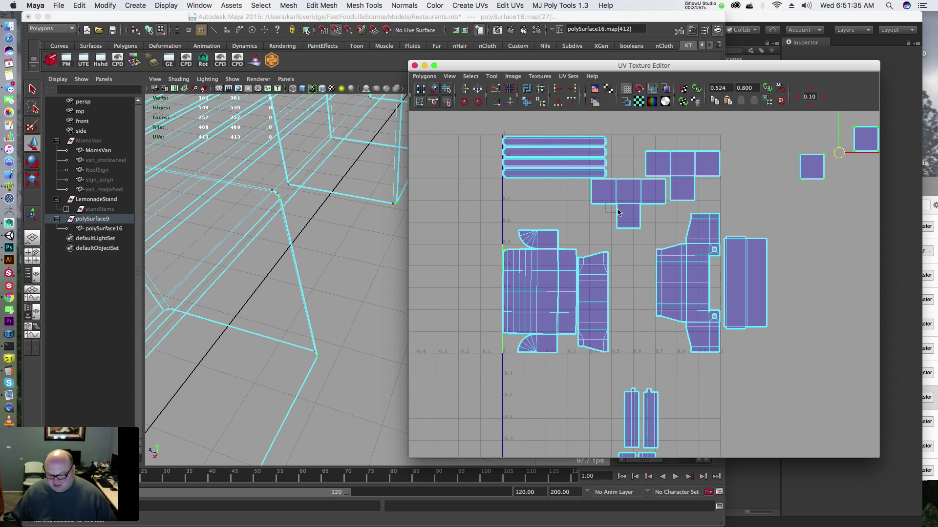
Step: Move one T-shaped base block shell beneath the stacked plank shells and fit a loose square shell beside its stem
left_click_drag(618, 212, 546, 206)
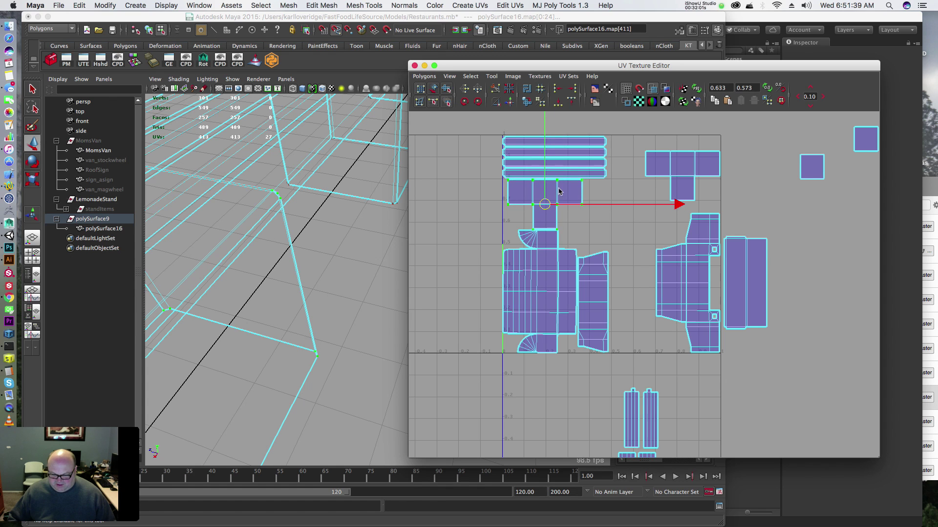
right_click_drag(566, 191, 731, 215, "alt")
middle_click_drag(515, 194, 562, 274, "alt")
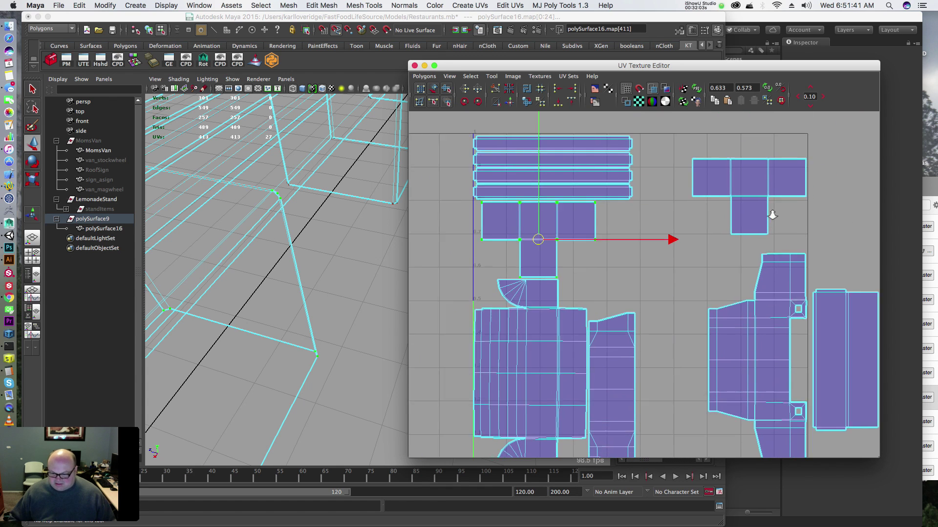
right_click_drag(770, 213, 528, 191, "alt")
left_click_drag(832, 230, 575, 257)
right_click_drag(584, 213, 756, 231, "alt")
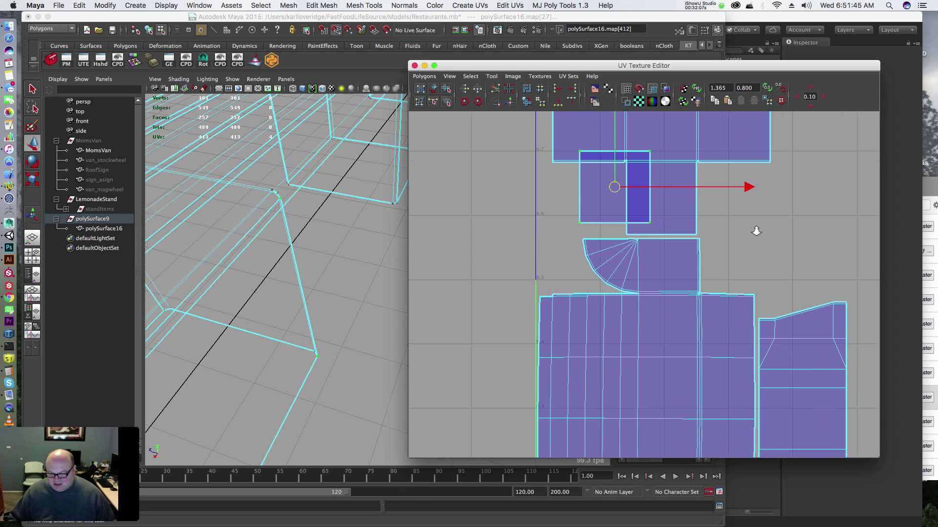
left_click_drag(622, 184, 588, 203)
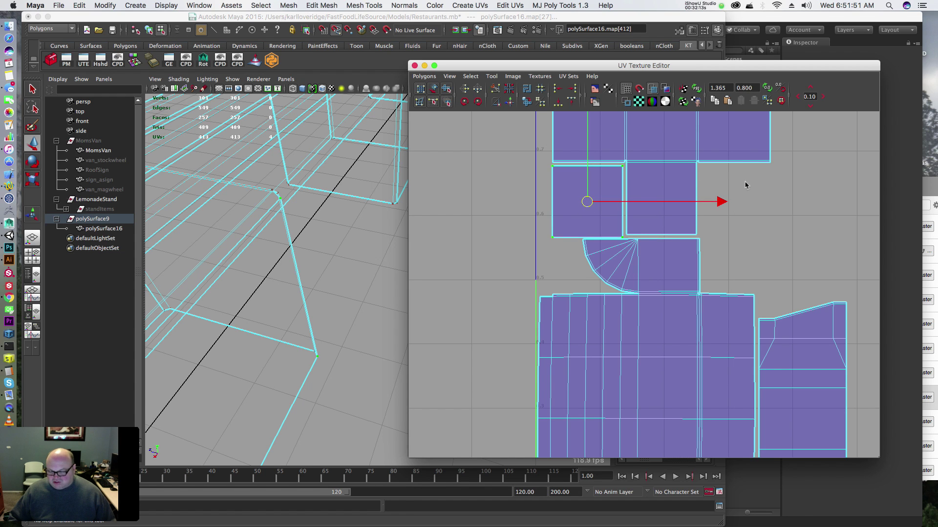
Step: Move the remaining loose square shell into the gap on the other side of the T-shaped shell's stem
right_click_drag(745, 185, 563, 203, "alt")
middle_click_drag(849, 155, 670, 211, "alt")
right_click_drag(796, 221, 586, 214, "alt")
middle_click_drag(714, 205, 657, 211, "alt")
left_click_drag(809, 169, 511, 289)
key("shift+period")
right_click_drag(687, 229, 596, 244, "alt")
middle_click_drag(596, 244, 594, 191, "alt")
right_click_drag(594, 194, 669, 183, "alt")
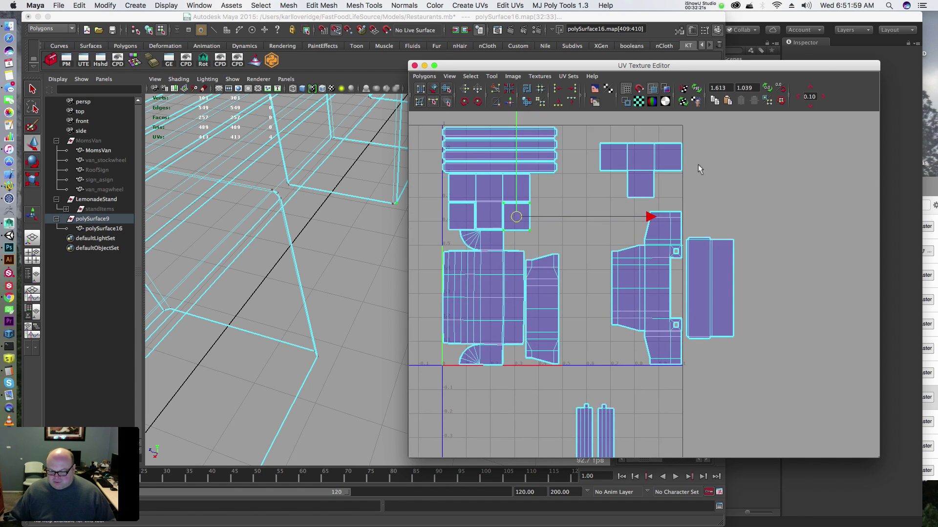
Step: Rotate the other T-shaped shell 90 degrees so its stem points outward, and place it against the packed base block shells
key("shift+period")
key("g")
key("g")
key("g")
key("g")
key("g")
key("g")
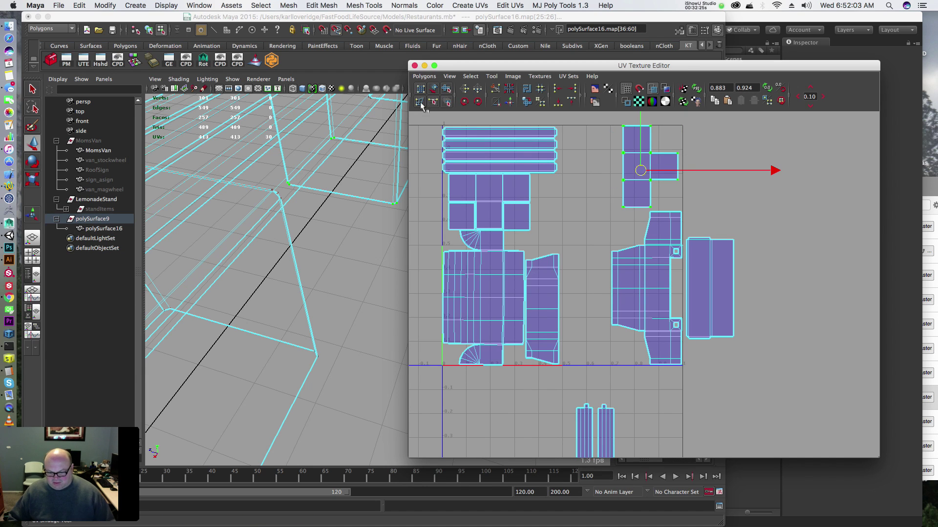
left_click(464, 102)
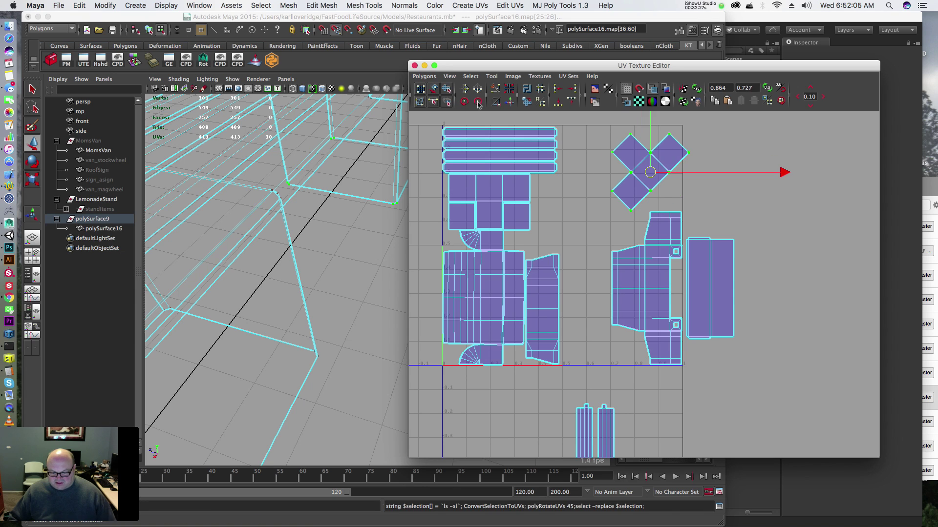
left_click(478, 102)
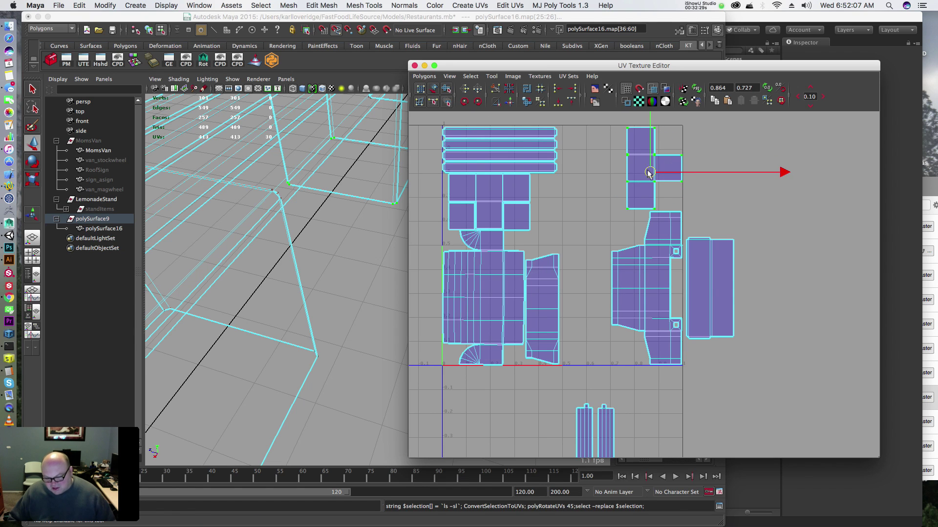
left_click_drag(649, 173, 565, 205)
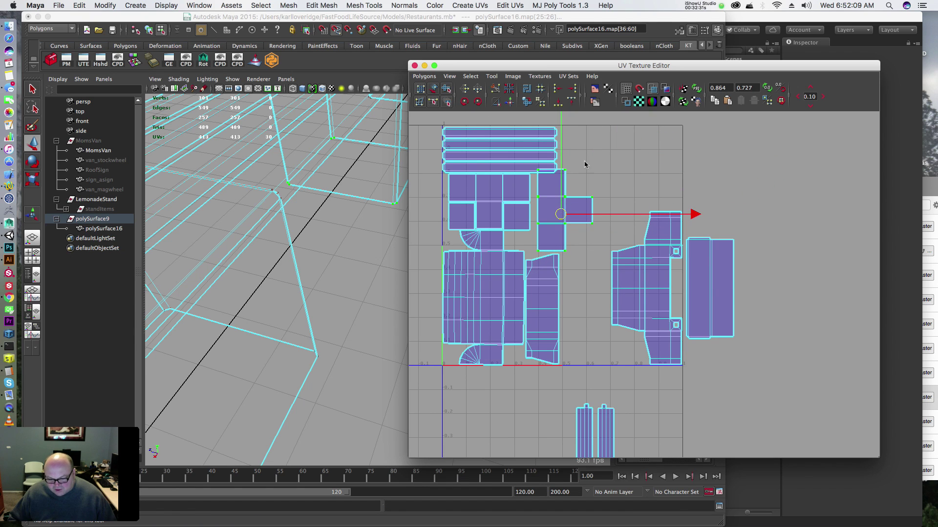
middle_click_drag(583, 149, 582, 132, "alt")
left_click_drag(559, 200, 553, 206)
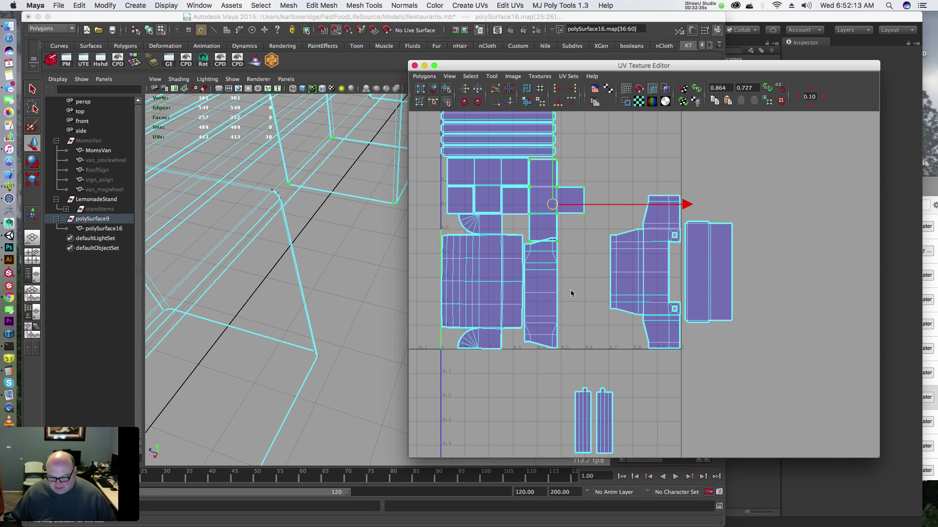
Step: Rotate the tapered panel shell to lie horizontally and move it to the lower edge of the UV square beside the large shell
left_click_drag(554, 345, 553, 346)
key("s")
key("]")
key("]")
key("]")
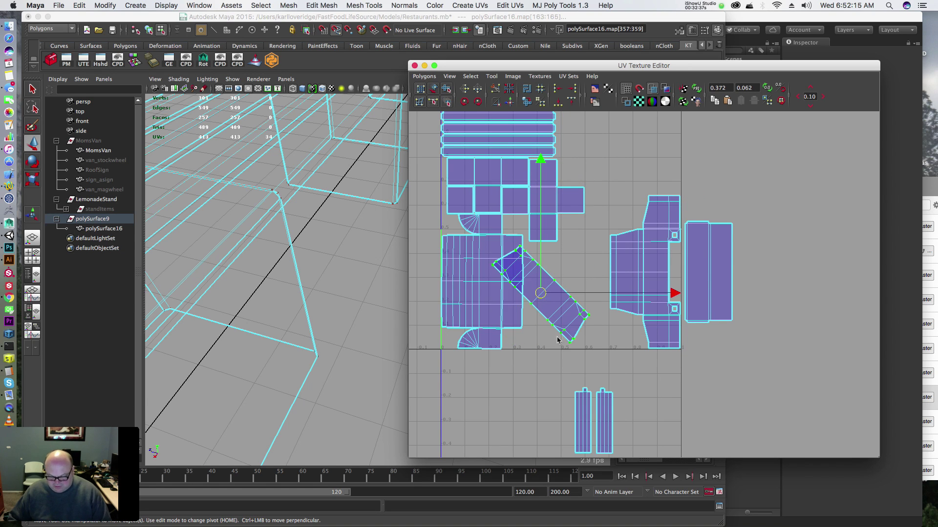
key("[")
left_click_drag(540, 293, 579, 336)
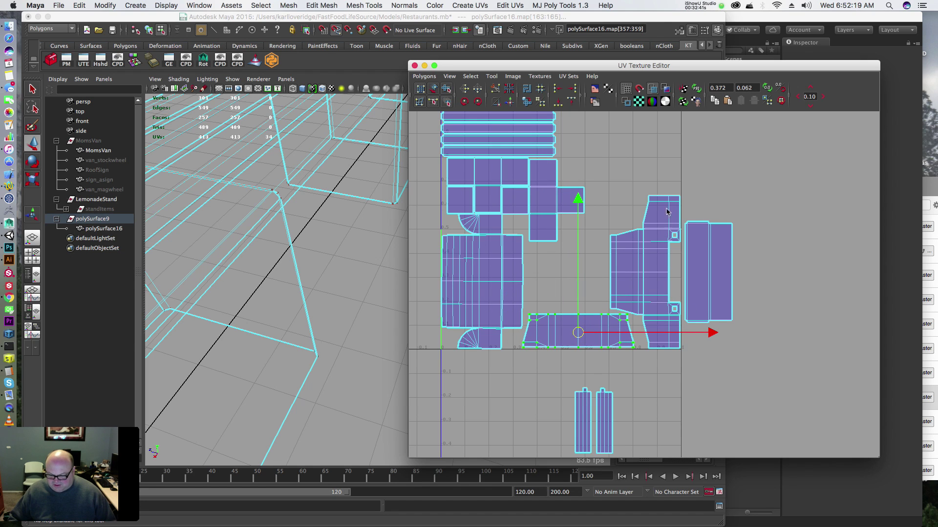
Step: Move the tall rectangular shell lying outside the UV square into the free upper area above the stand body shell
left_click_drag(662, 227, 663, 227)
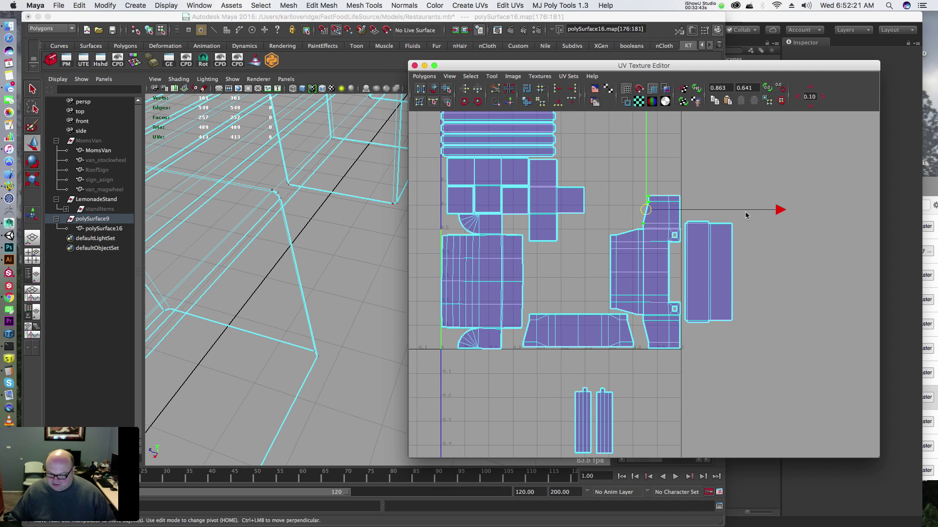
left_click_drag(756, 220, 718, 241)
right_click_drag(724, 251, 711, 265, "ctrl")
left_click_drag(712, 265, 618, 168)
Step: Move the two long tabbed strip shells and the two short strip shells into the gap above the tapered panel
middle_click_drag(604, 397, 614, 270, "alt")
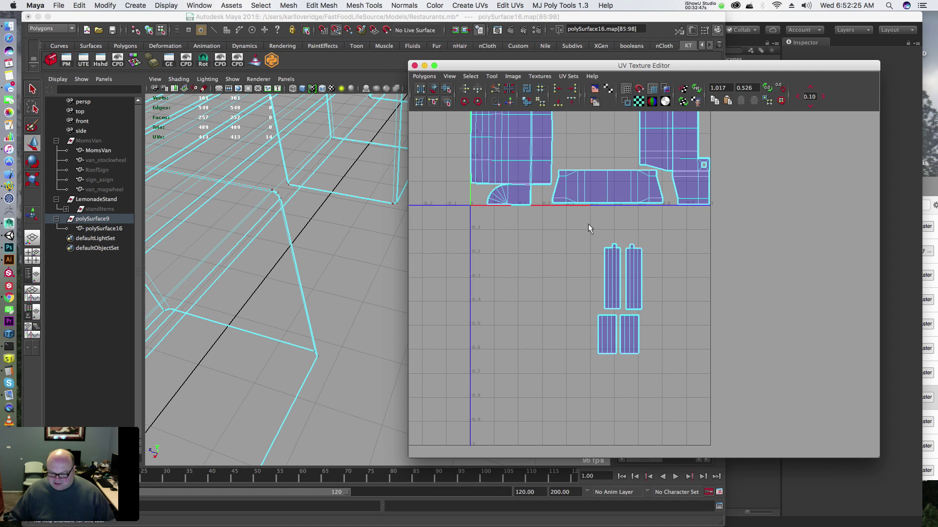
left_click_drag(588, 223, 595, 138)
middle_click_drag(586, 156, 597, 247, "alt")
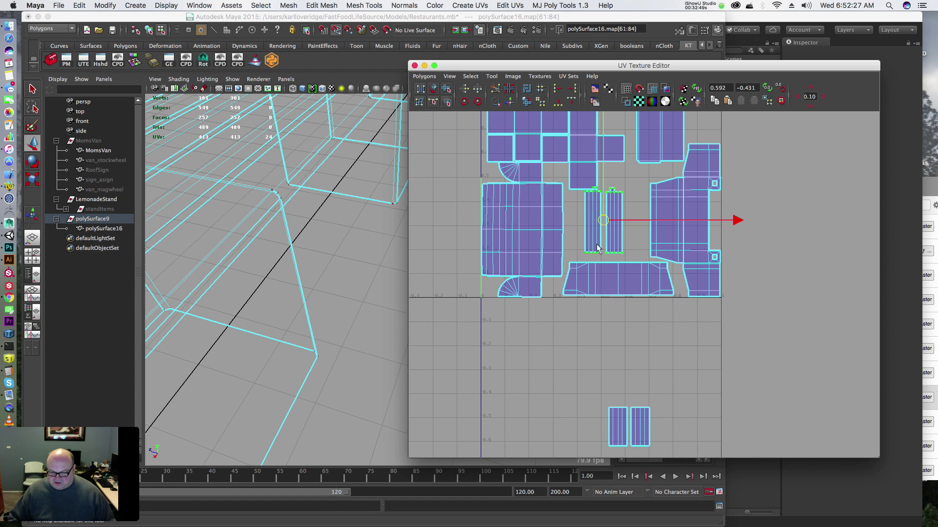
left_click_drag(601, 222, 592, 227)
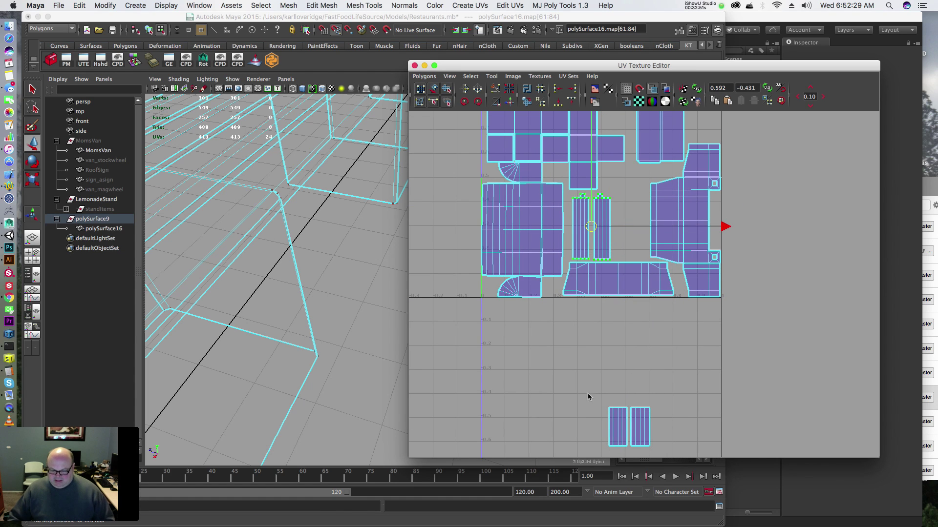
left_click_drag(588, 396, 628, 236)
middle_click_drag(645, 227, 604, 347, "alt")
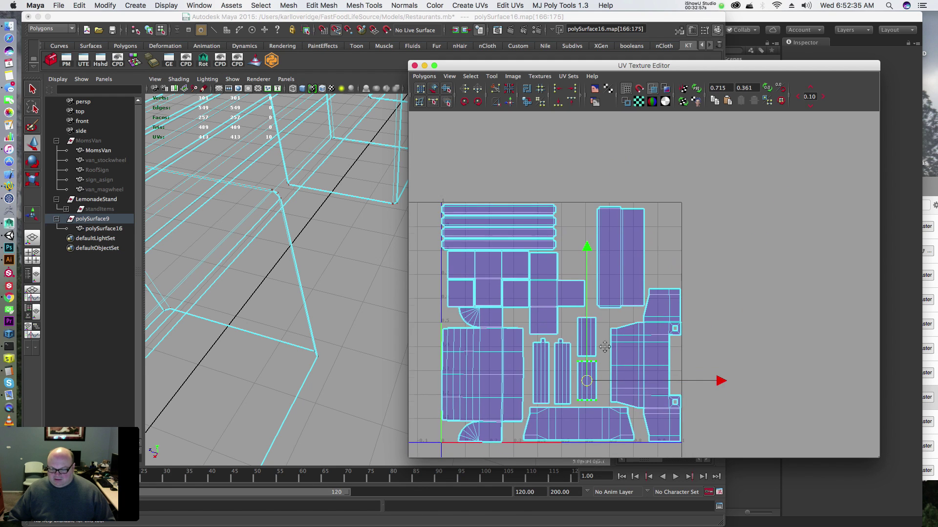
Step: Slide both long tabbed strip shells closely side by side against the large gridded shell
scroll(644, 275, "down", 5)
scroll(607, 264, "up", 3)
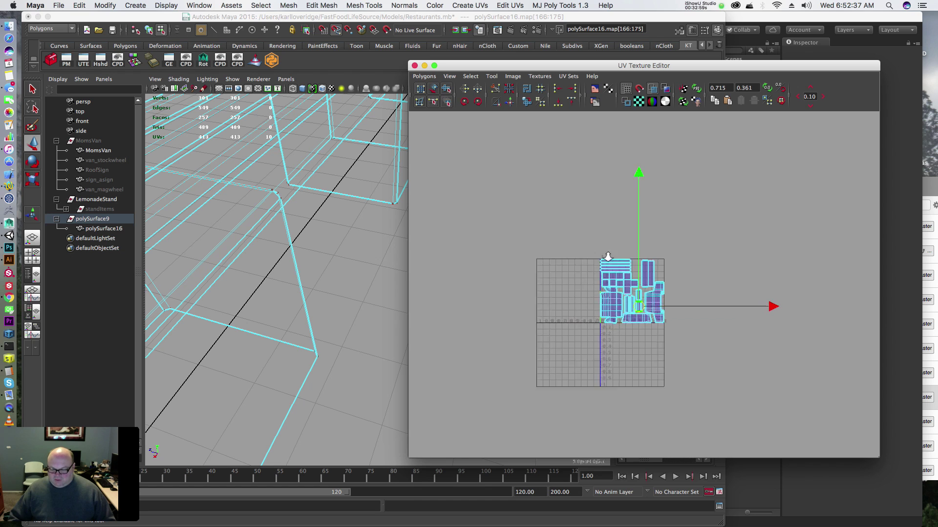
middle_click_drag(606, 324, 641, 258, "alt")
right_click_drag(642, 258, 832, 254, "alt")
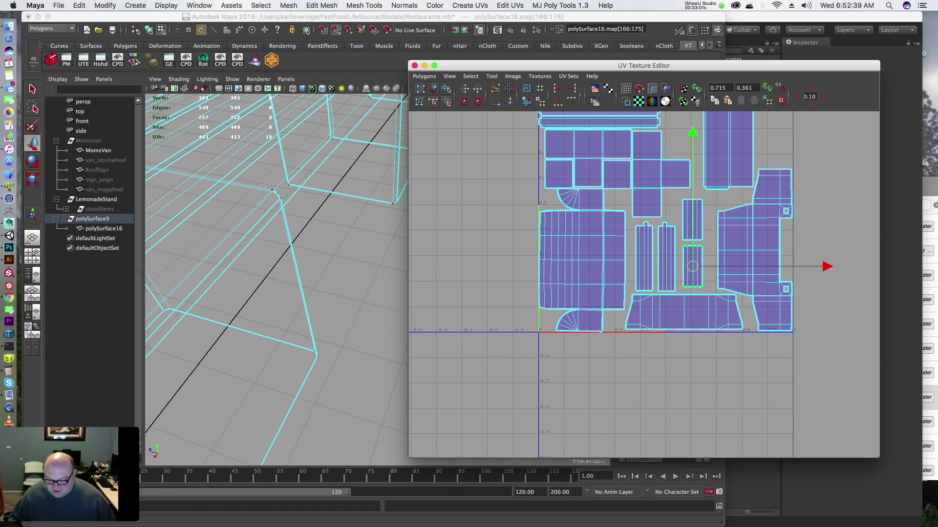
right_click_drag(523, 229, 609, 221, "alt")
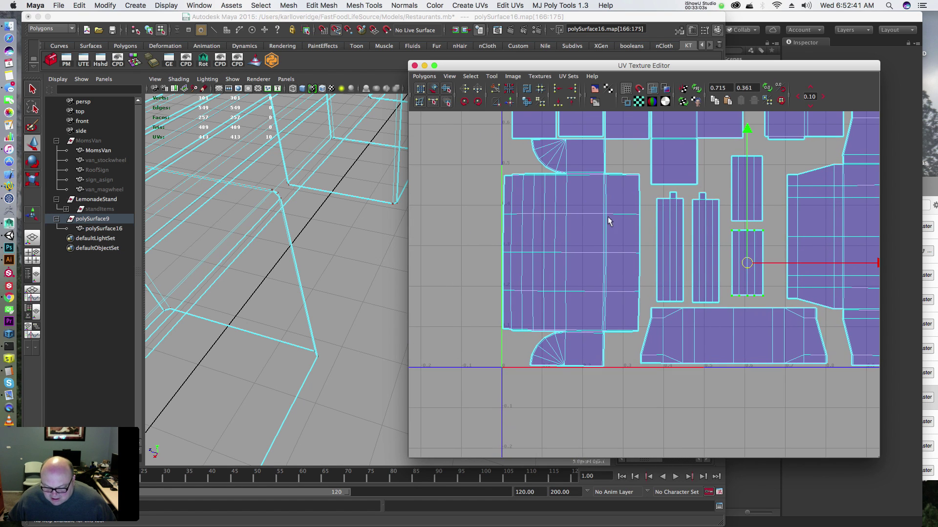
middle_click_drag(573, 228, 582, 254, "alt")
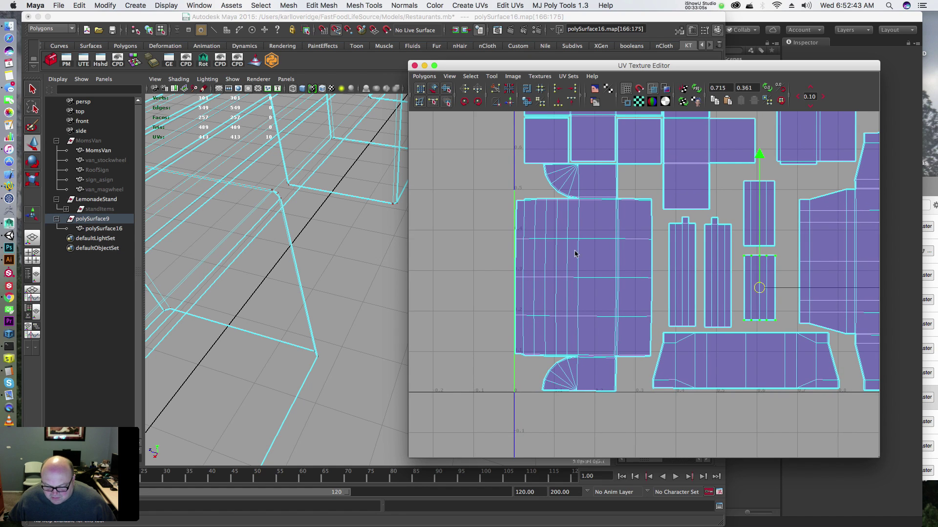
middle_click_drag(685, 235, 607, 257, "alt")
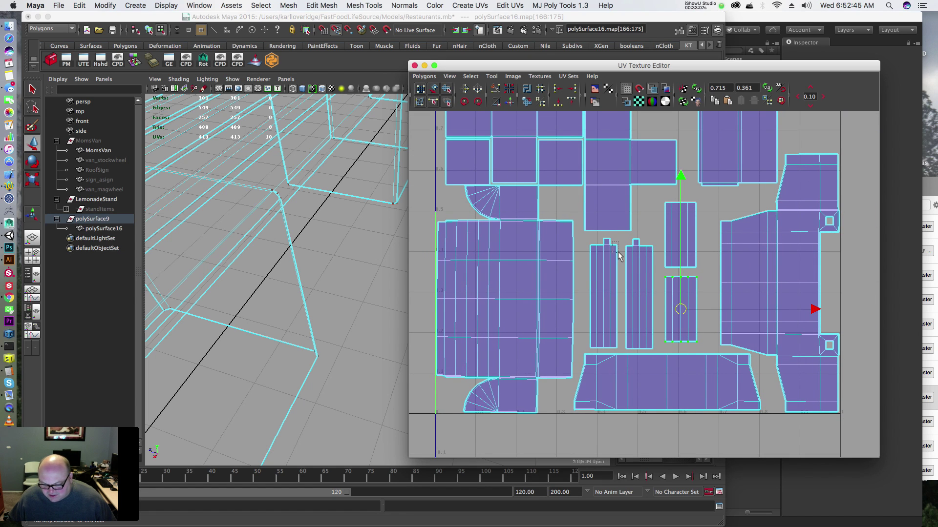
left_click_drag(617, 252, 618, 254)
left_click_drag(739, 294, 728, 296)
left_click_drag(619, 243, 637, 255)
right_click_drag(637, 255, 684, 258, "ctrl")
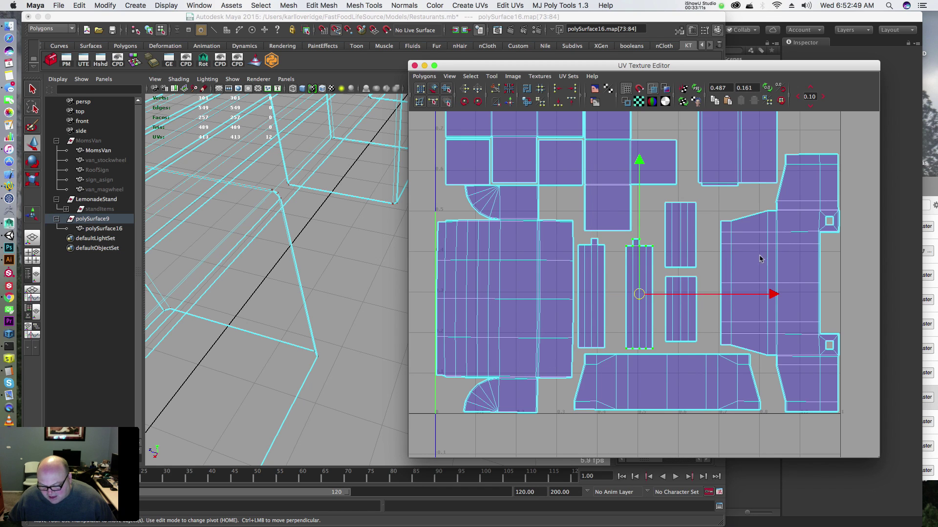
left_click_drag(771, 294, 753, 303)
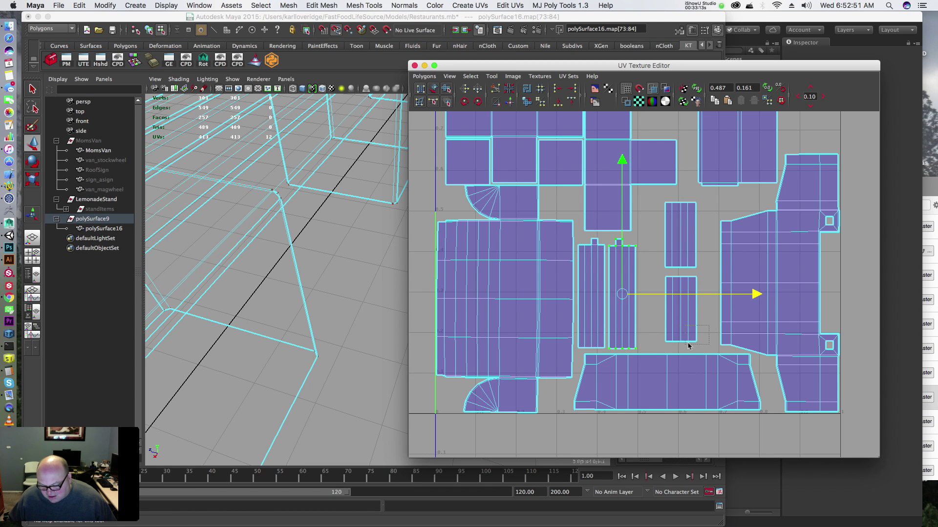
Step: Stack the two short strip shells vertically right next to the long tabbed strips
left_click_drag(688, 343, 685, 344)
right_click_drag(685, 345, 689, 342, "ctrl")
left_click_drag(681, 311, 655, 318)
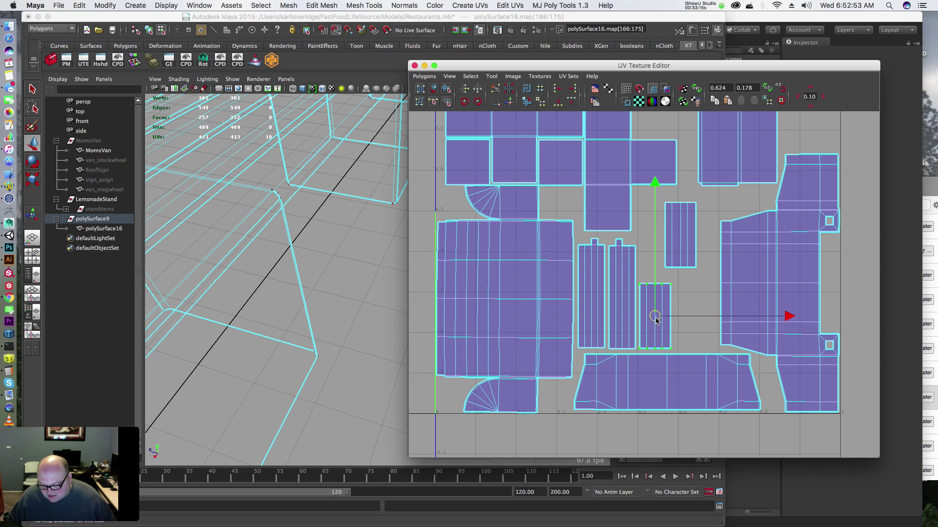
left_click_drag(700, 265, 686, 272)
right_click_drag(687, 271, 688, 263, "ctrl")
left_click_drag(682, 236, 656, 247)
middle_click_drag(726, 209, 670, 201, "alt")
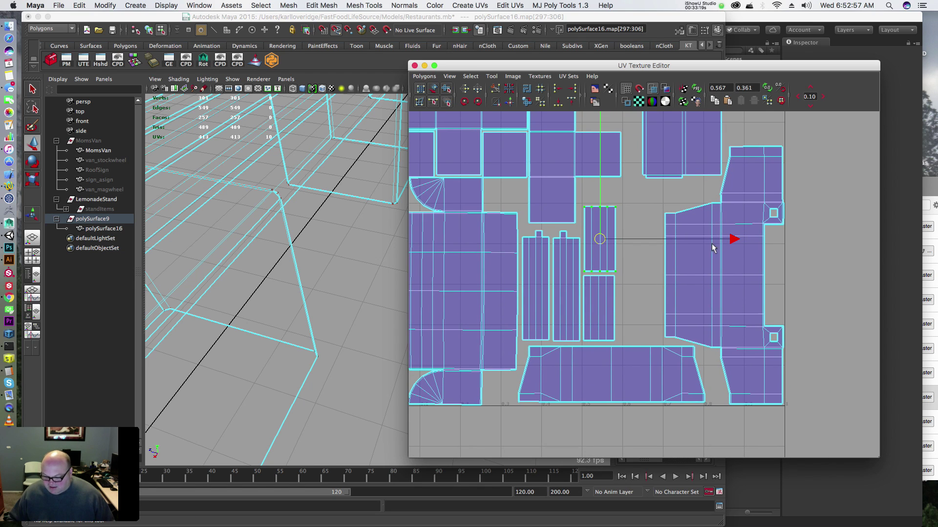
Step: Nudge the tapered panel shell closer to the large gridded shell and down to the UV square's lower edge
left_click_drag(708, 395, 689, 419)
right_click_drag(689, 418, 720, 390, "ctrl")
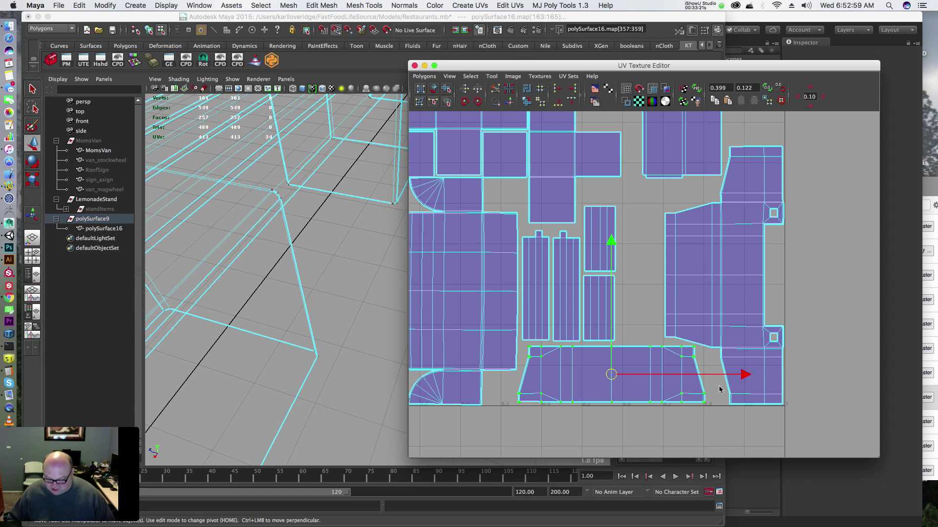
left_click_drag(742, 377, 737, 377)
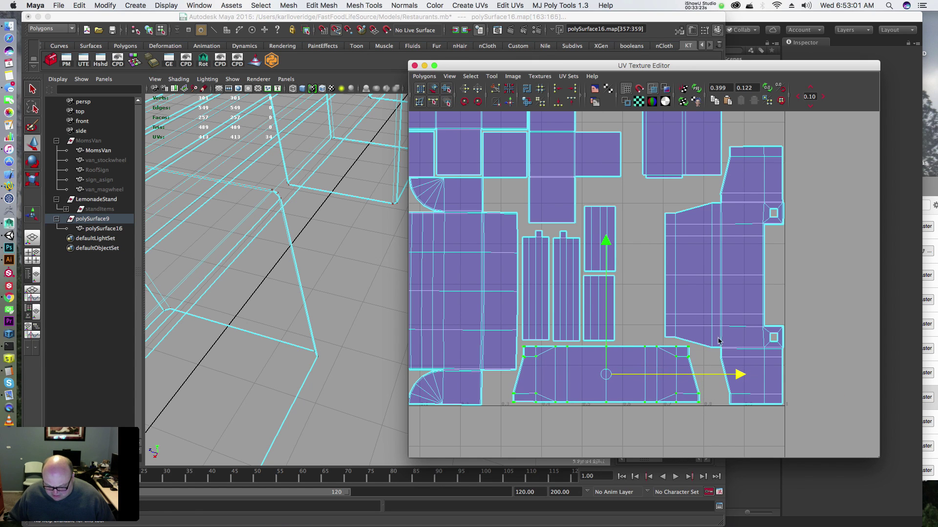
left_click_drag(606, 246, 603, 247)
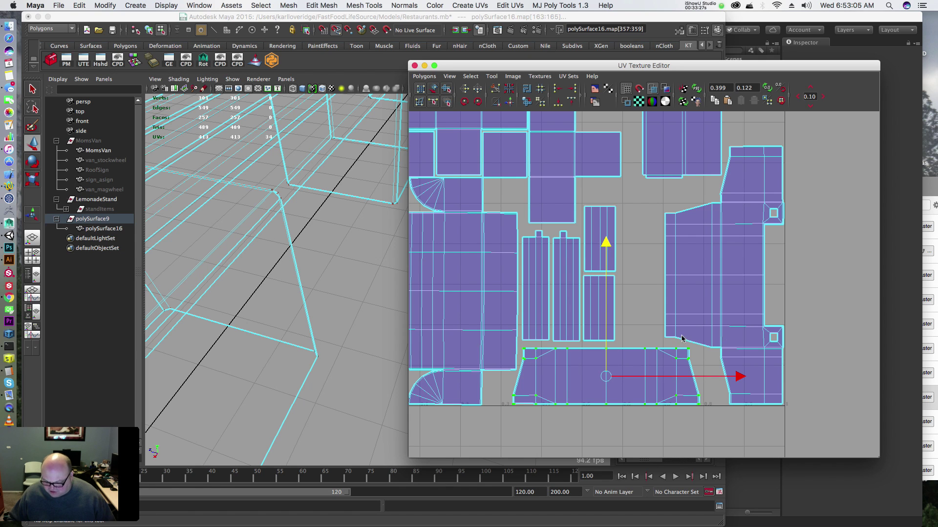
Step: Rotate the tall rectangular shell to lie horizontally and place it along the UV square's upper edge beside the plank shells
middle_click_drag(717, 278, 703, 417, "alt")
middle_click_drag(685, 300, 697, 294, "alt")
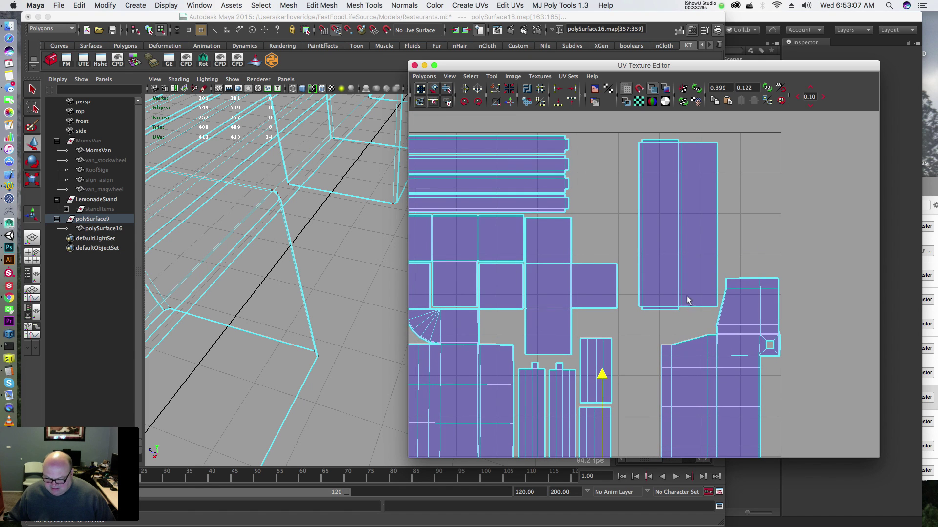
left_click(687, 300)
left_click_drag(703, 227, 660, 174)
key("g")
key("g")
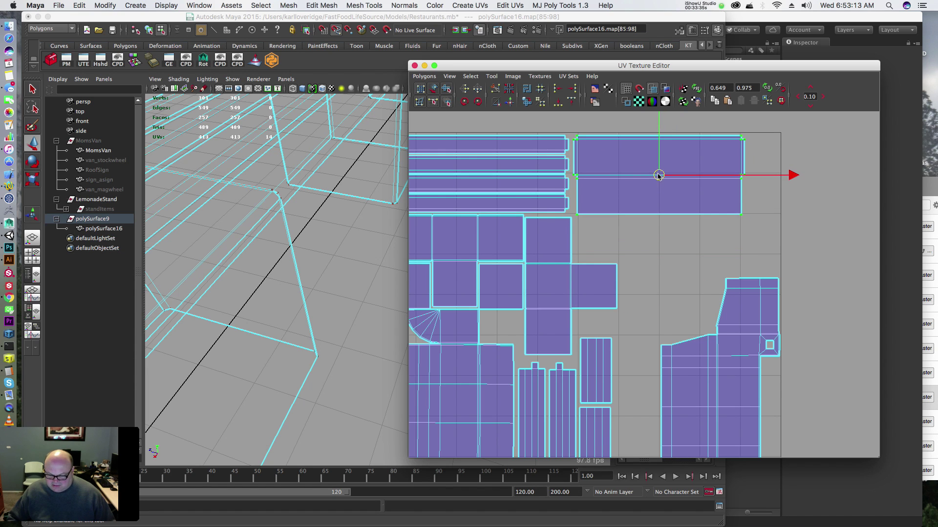
scroll(649, 263, "down", 2)
middle_click_drag(624, 278, 691, 241, "alt")
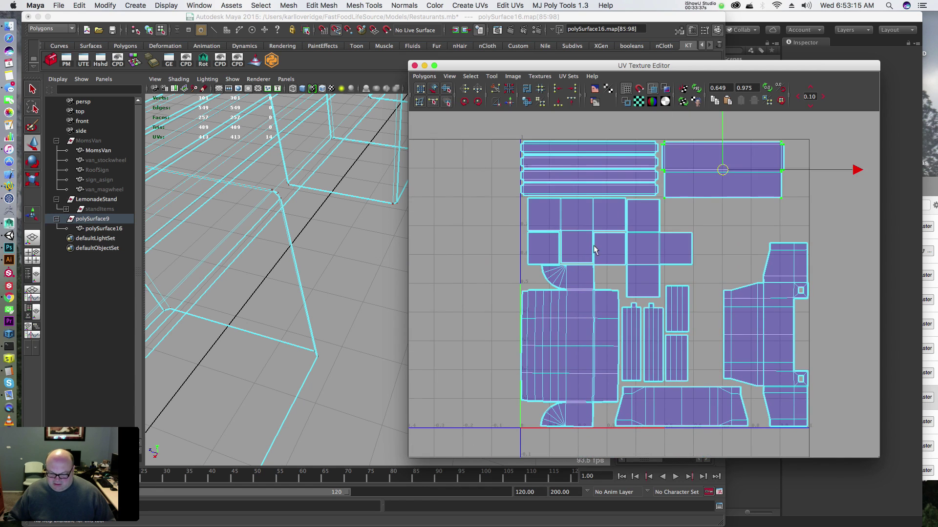
right_click_drag(594, 246, 791, 274, "alt")
middle_click_drag(627, 276, 789, 314, "alt")
right_click_drag(676, 286, 848, 311, "alt")
middle_click_drag(575, 280, 576, 273, "alt")
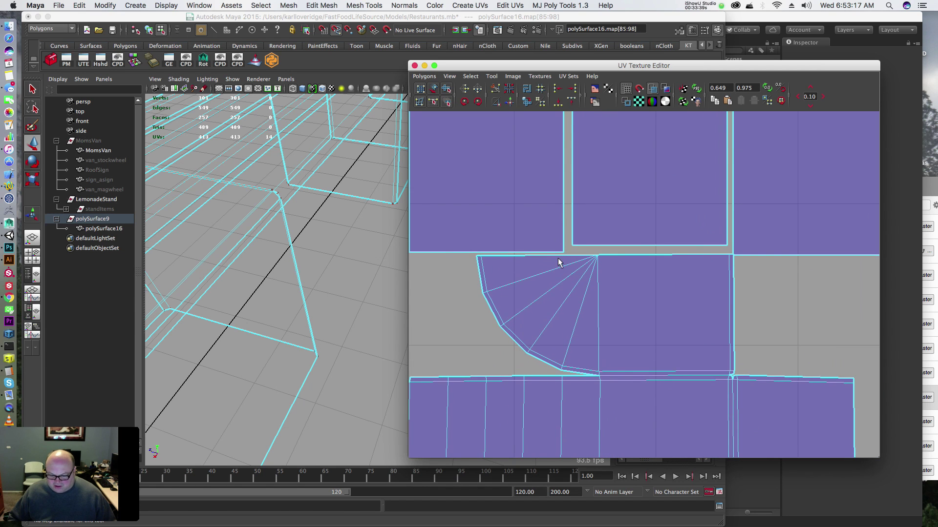
right_click_drag(667, 224, 547, 230, "alt")
left_click(520, 245)
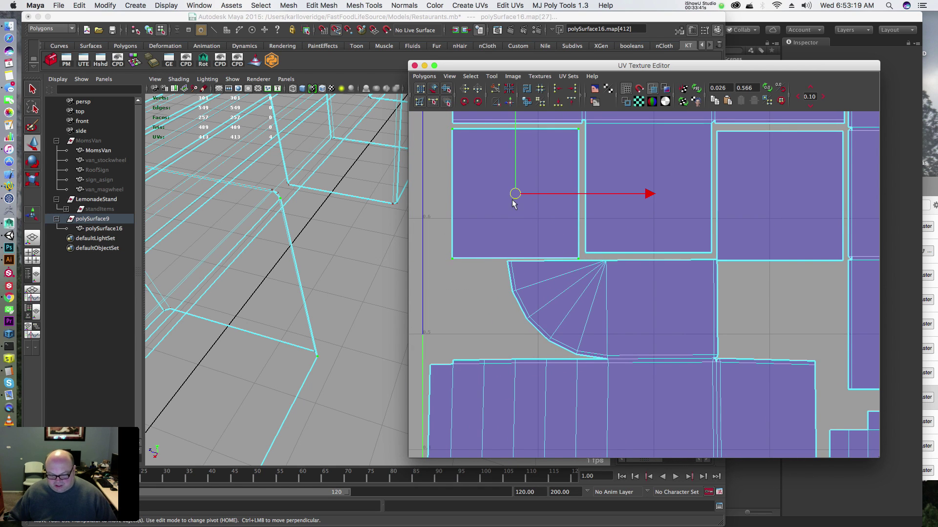
left_click_drag(511, 198, 508, 231)
right_click_drag(664, 273, 509, 279, "alt")
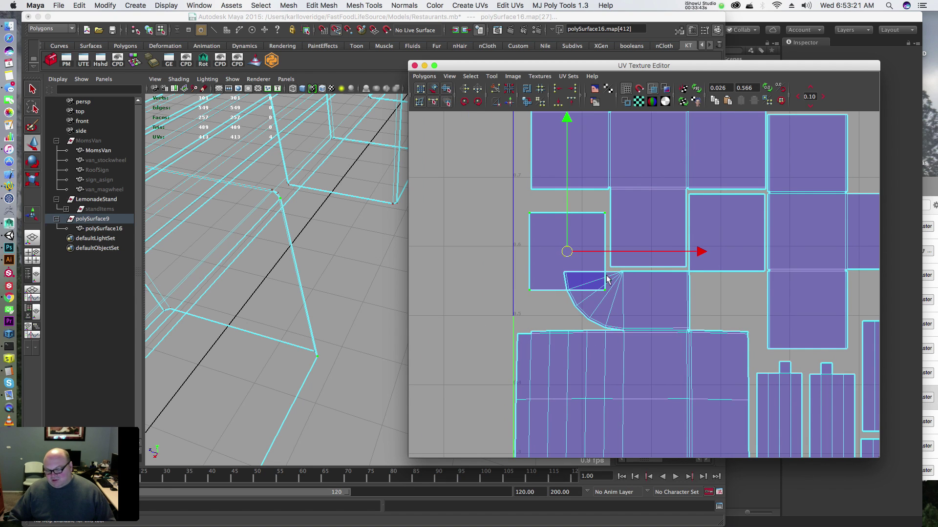
key("ctrl+z")
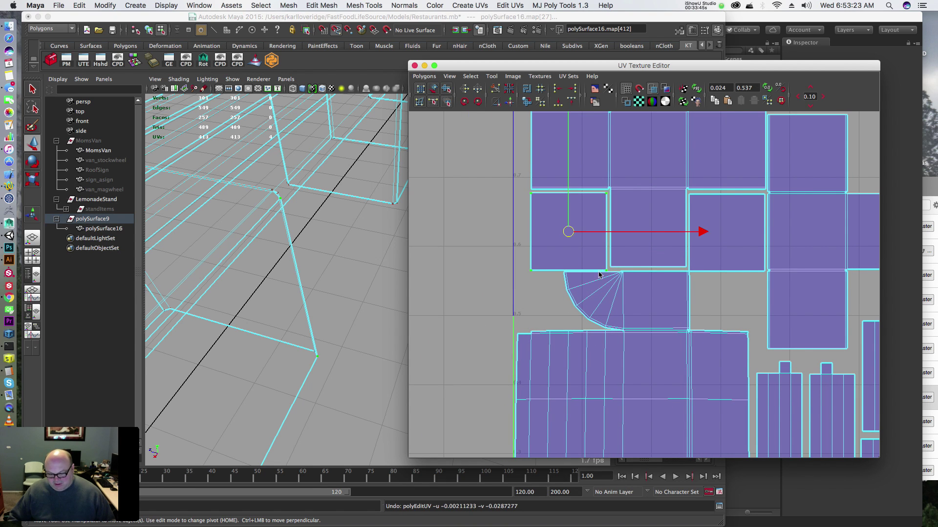
Step: Nudge the group of square-panel box shells slightly upward toward the plank shells, clear of the curved fan shell
right_click_drag(764, 232, 718, 214, "alt")
middle_click_drag(723, 217, 634, 236, "alt")
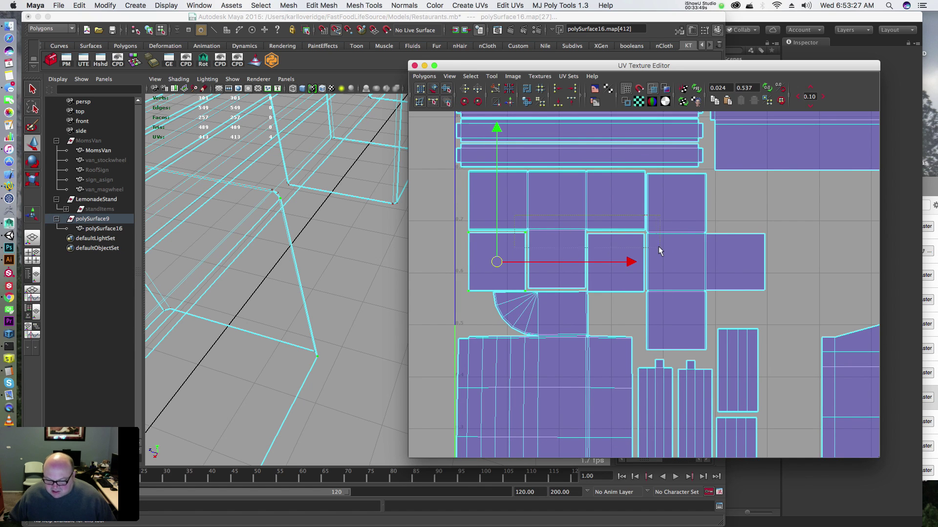
left_click_drag(659, 251, 660, 249, "shift")
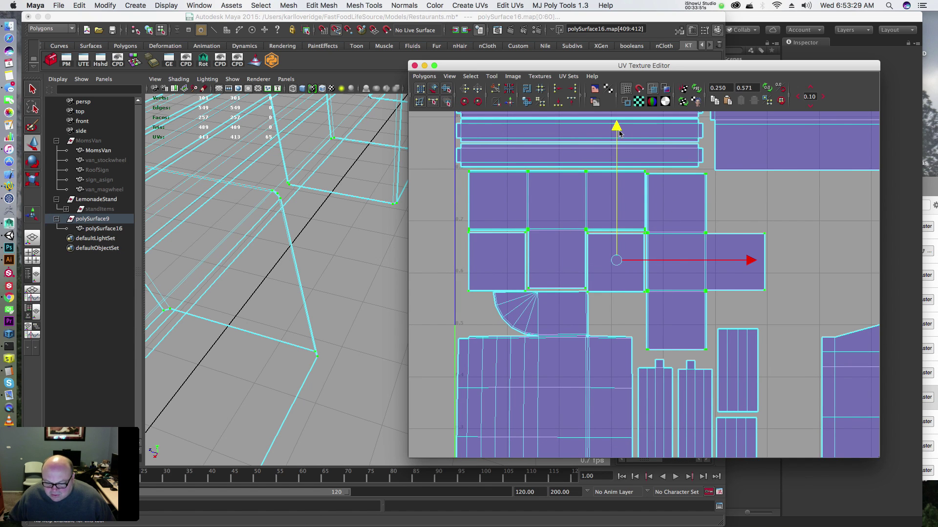
left_click_drag(619, 133, 619, 132)
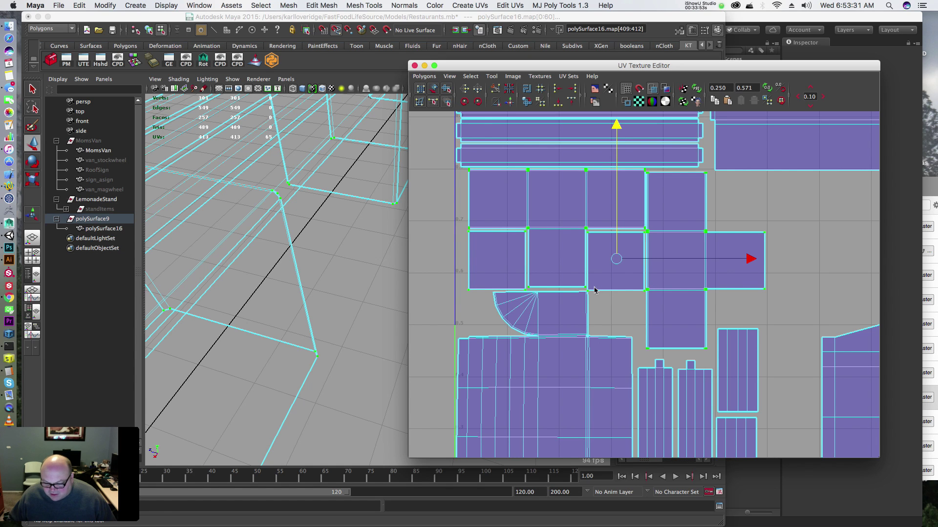
Step: Move the single square shell out from between the box shells to the free space beyond the T-shaped shell
left_click_drag(644, 300, 645, 301)
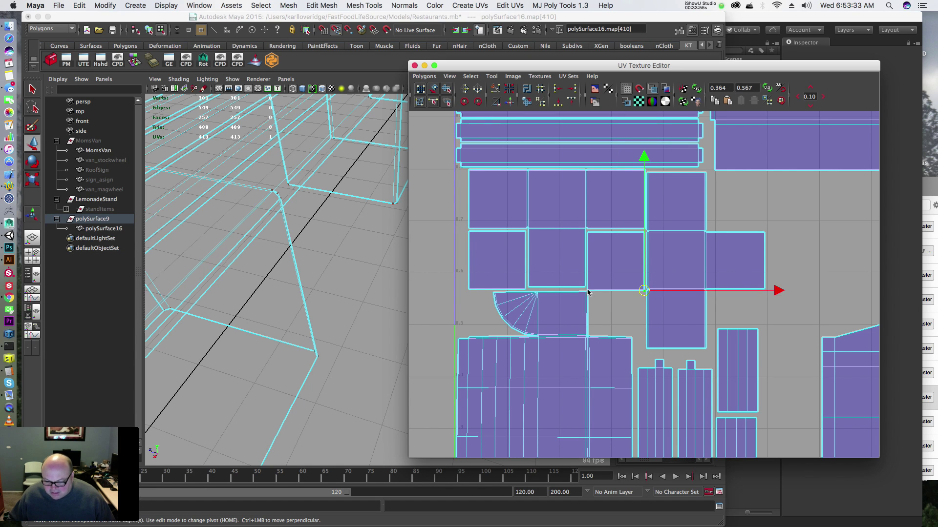
right_click_drag(645, 301, 807, 317, "alt")
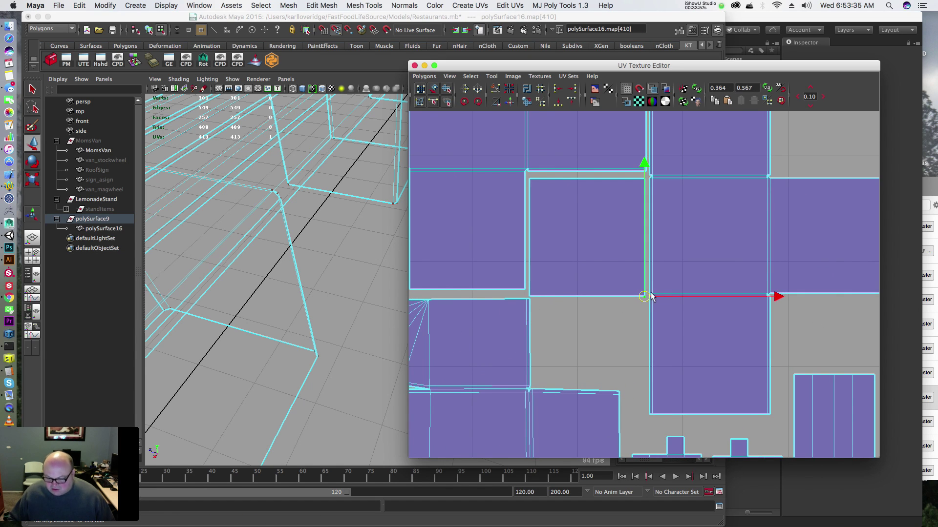
right_click_drag(697, 213, 602, 266, "alt")
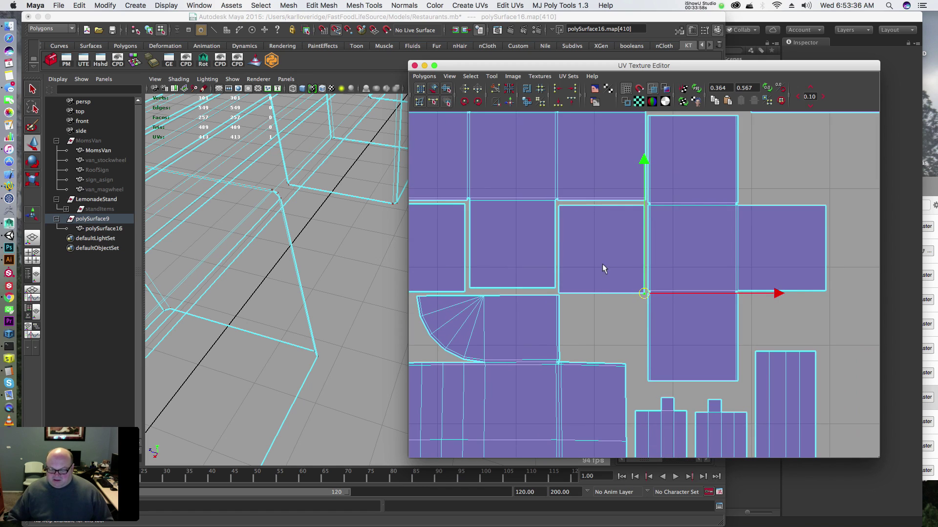
left_click(557, 298)
right_click_drag(588, 303, 675, 295, "alt")
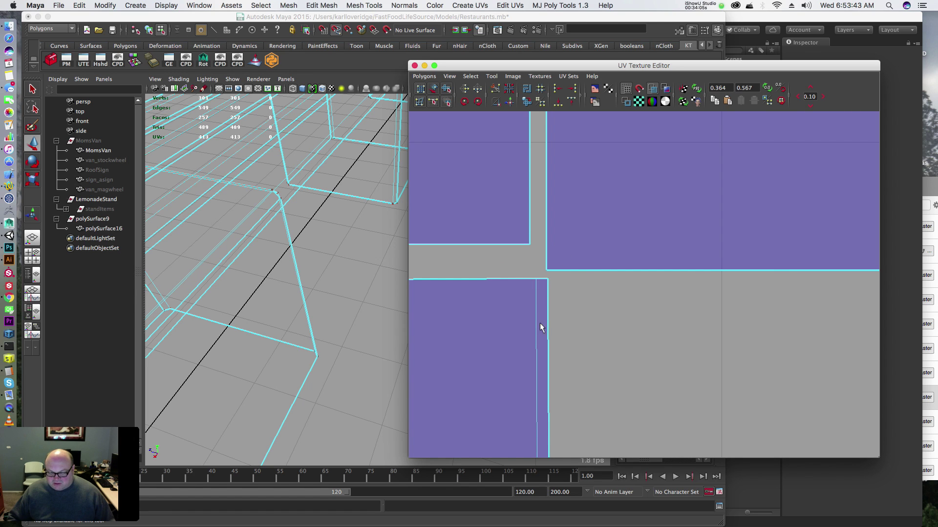
right_click_drag(701, 236, 361, 247, "alt")
middle_click_drag(736, 273, 673, 279, "alt")
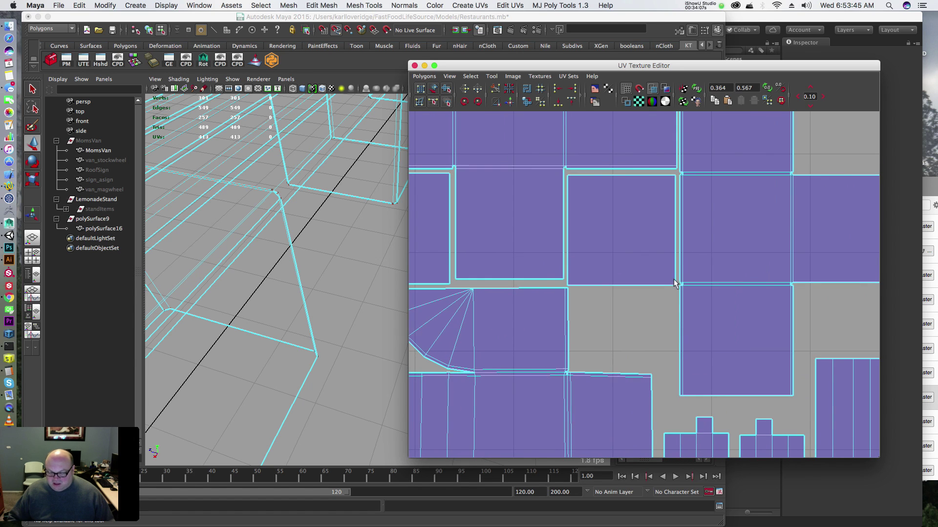
left_click_drag(675, 293, 677, 294)
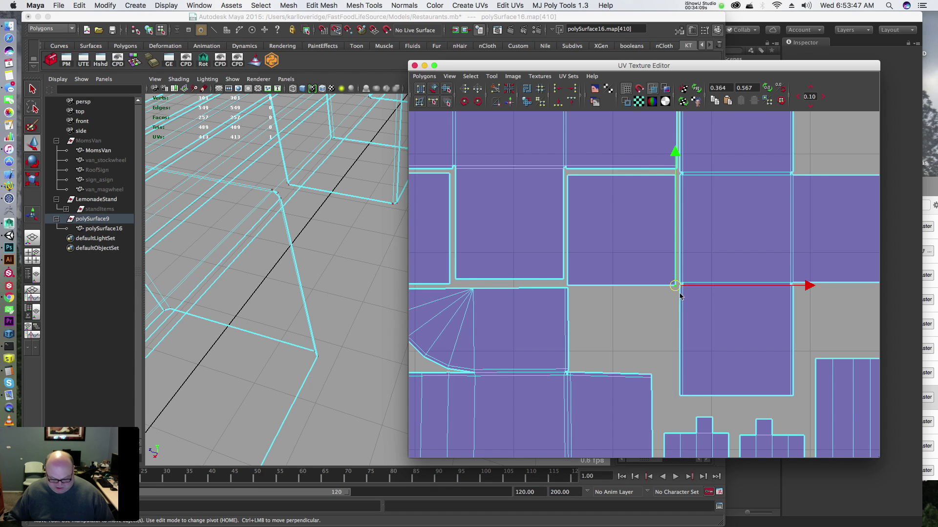
right_click_drag(678, 294, 645, 240, "ctrl")
middle_click_drag(644, 243, 582, 301, "alt")
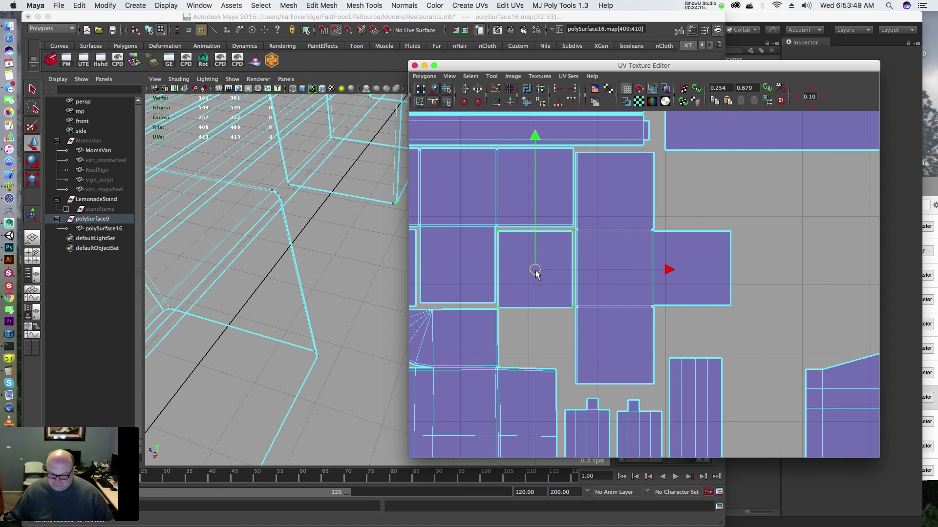
left_click_drag(536, 274, 775, 275)
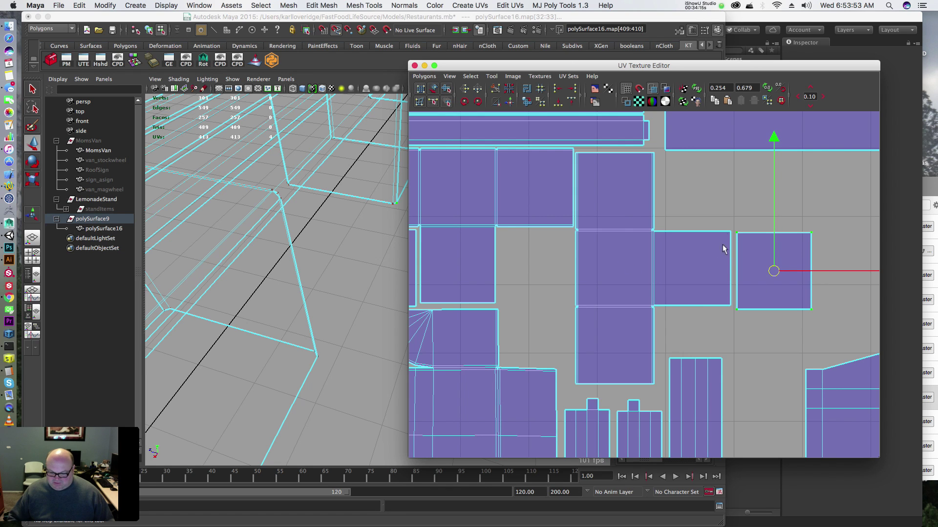
Step: Rotate the T-shaped box shell 180 degrees and fit its side square into the gap beneath the neighbouring panel shell
mouse_move(738, 236)
left_mouse_down()
mouse_move(732, 245)
mouse_move(734, 237)
left_mouse_up()
key("alt+s")
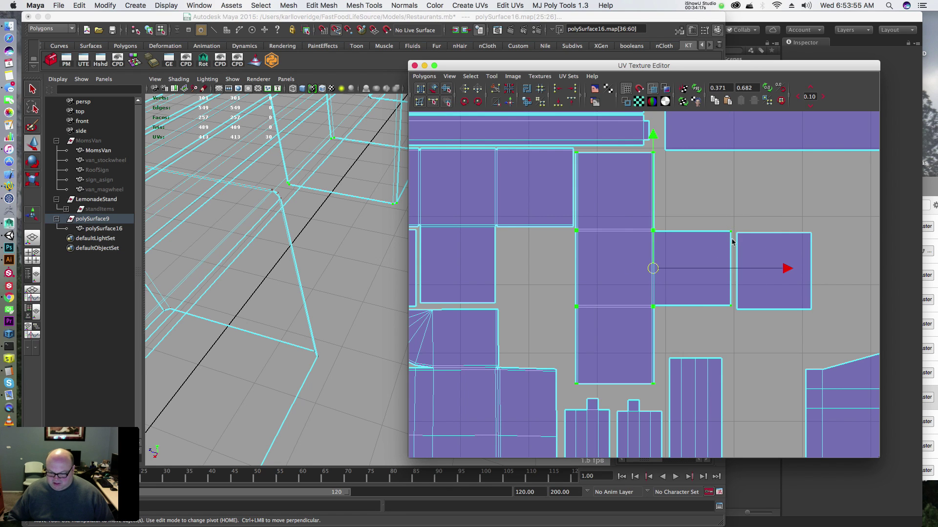
key("alt+r")
key("alt+r")
key("alt+r")
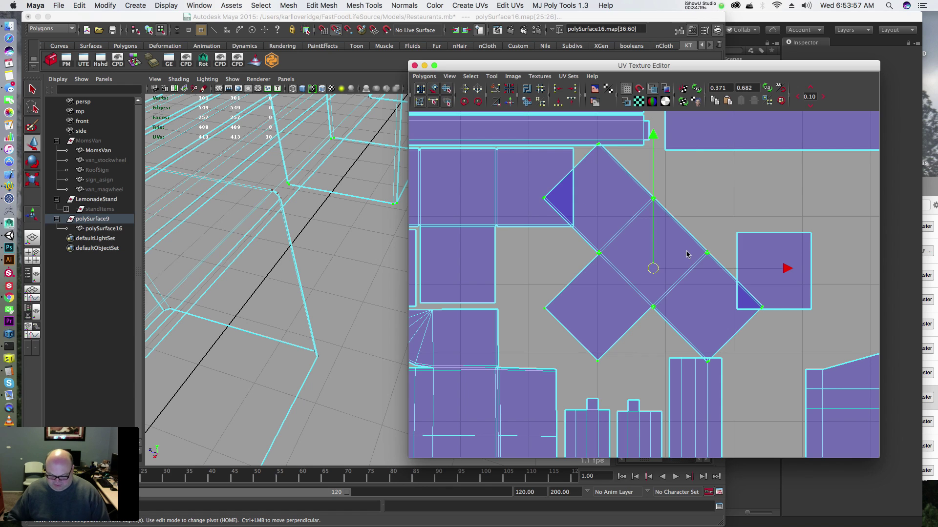
key("alt+r")
left_click_drag(656, 270, 619, 291)
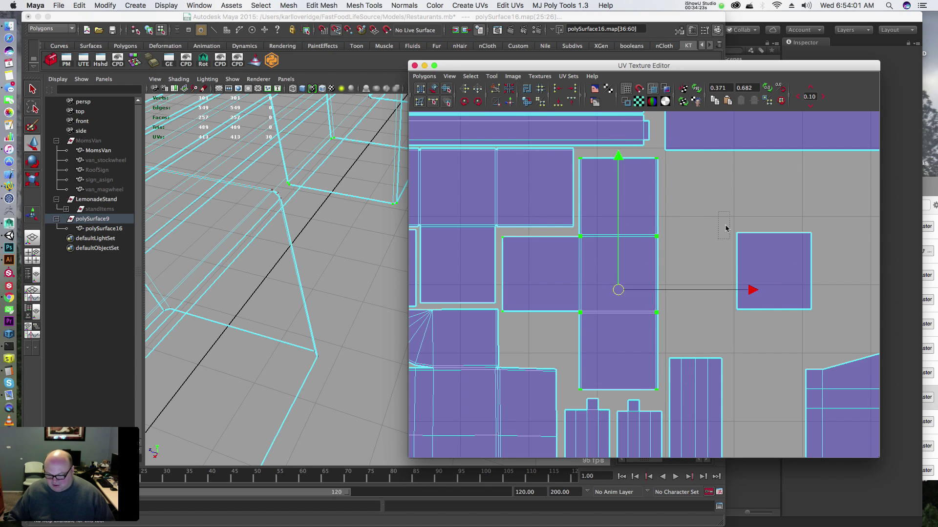
Step: Place the loose square shell beside the T-shaped shell, just under the wide rectangular shell, and save the scene
left_click_drag(726, 228, 740, 239)
key("shift+period")
left_click_drag(775, 273, 705, 200)
right_click_drag(737, 242, 589, 319, "alt")
middle_click_drag(588, 319, 560, 217, "alt")
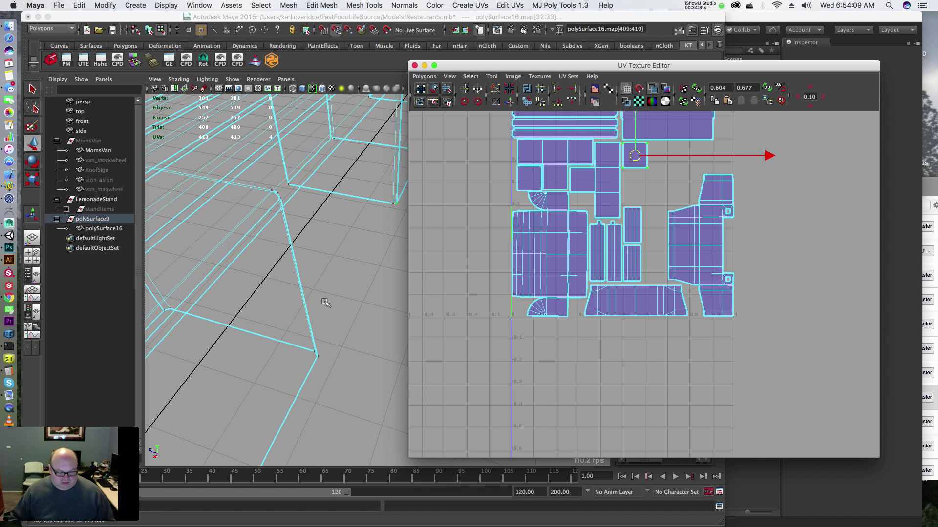
left_click_drag(325, 302, 274, 218, "alt")
key("super+s")
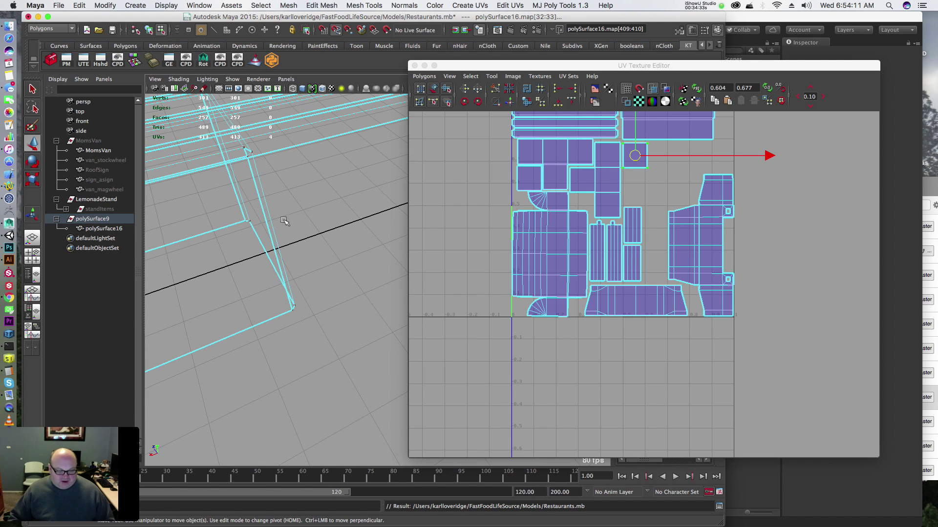
Step: Select the combined mesh polySurface16 as an object and rename it stands
left_click_drag(342, 215, 256, 252, "alt")
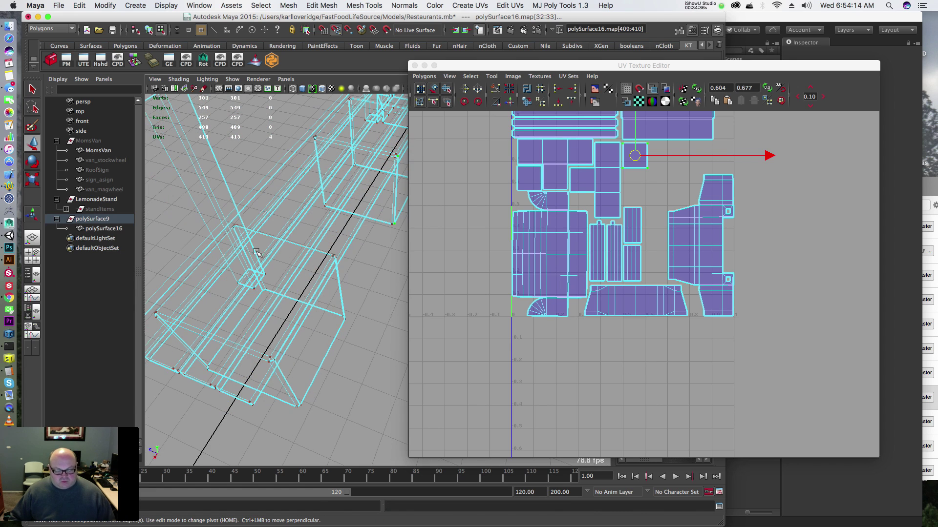
left_click(93, 232)
double_click(103, 229)
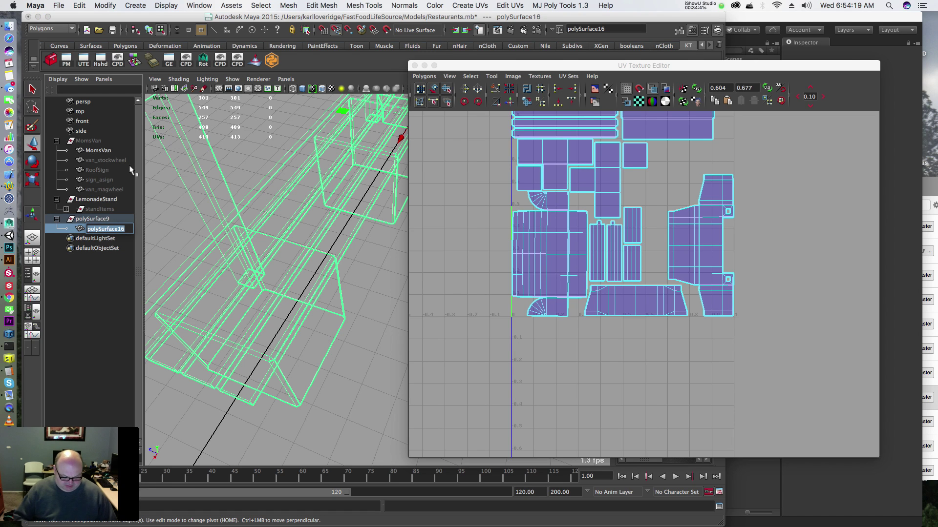
type("stands")
key("Return")
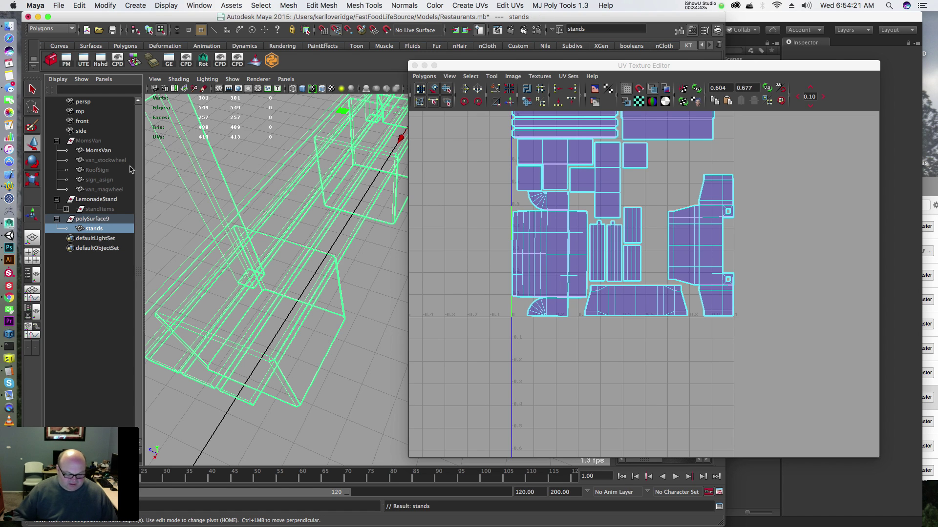
Step: Unparent the stands mesh and delete the leftover polySurface9 group
key("shift+p")
left_click(103, 216)
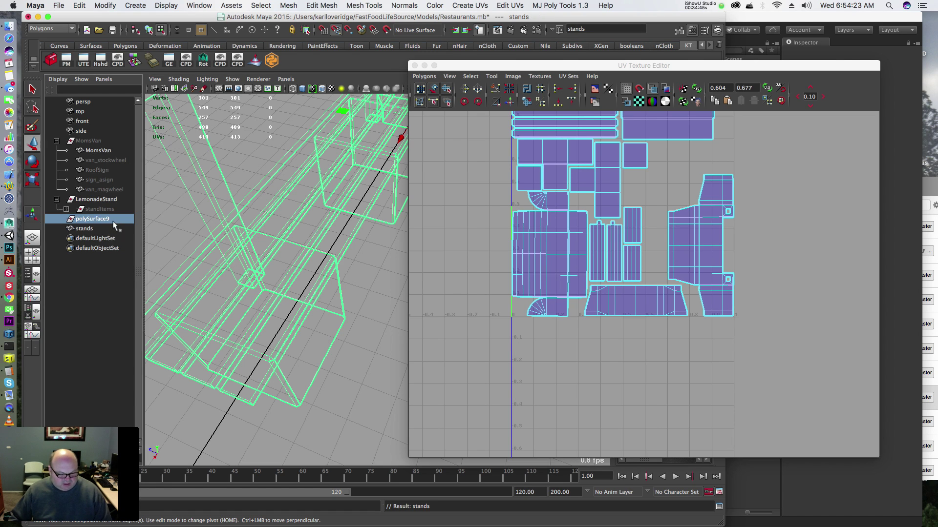
key("Delete")
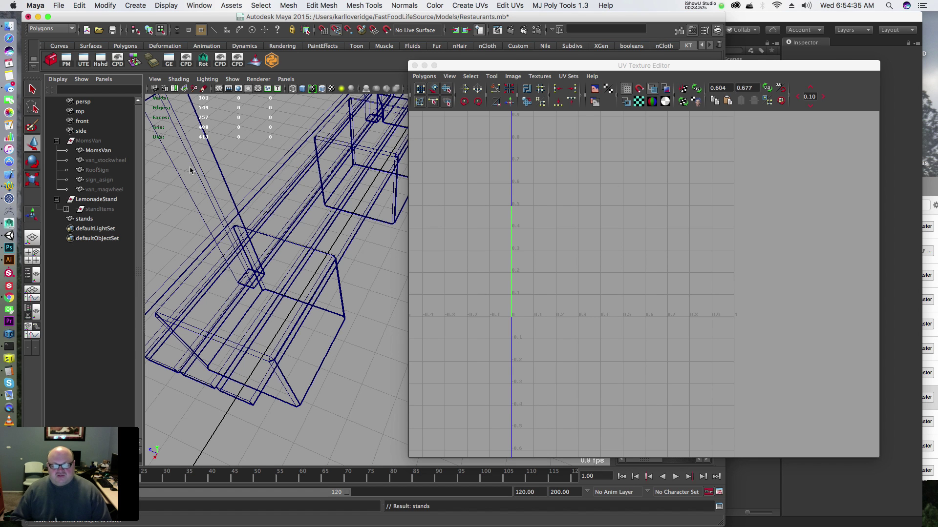
Step: Close the UV Texture Editor and examine the lemonade stand and bench in textured display
left_click(414, 65)
key("f")
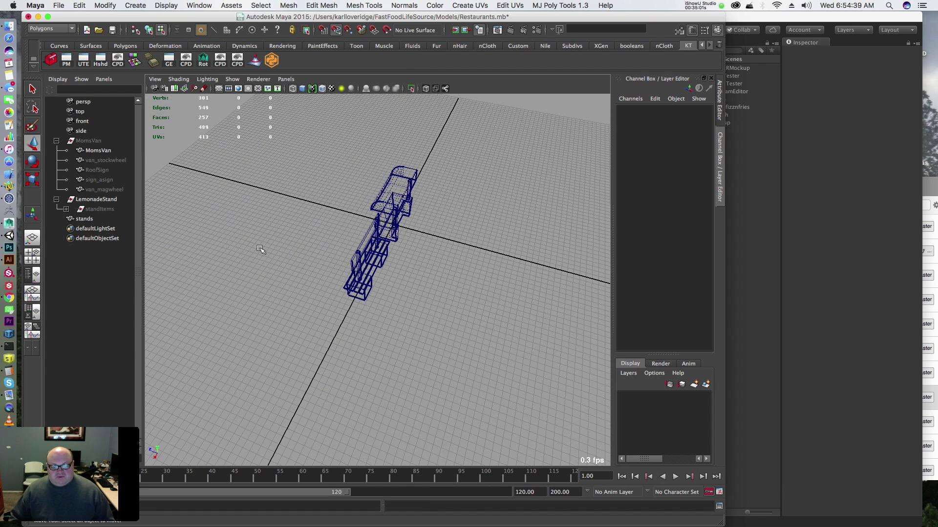
left_click_drag(284, 211, 490, 213, "alt")
scroll(304, 205, "up", 5)
middle_click_drag(312, 205, 354, 263, "alt")
scroll(454, 217, "up", 5)
scroll(446, 231, "down", 5)
left_click_drag(447, 231, 462, 202, "alt")
middle_click_drag(461, 203, 421, 187, "alt")
key("6")
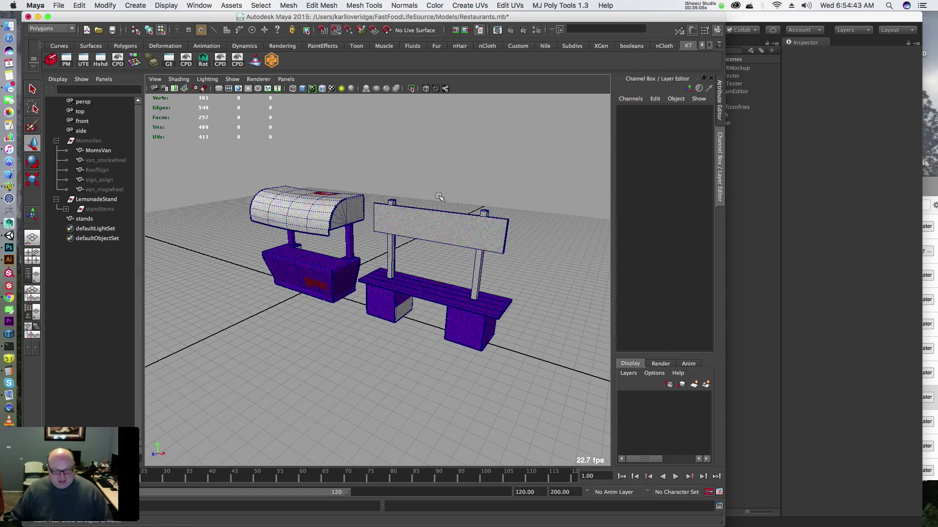
right_click_drag(314, 253, 455, 284, "alt")
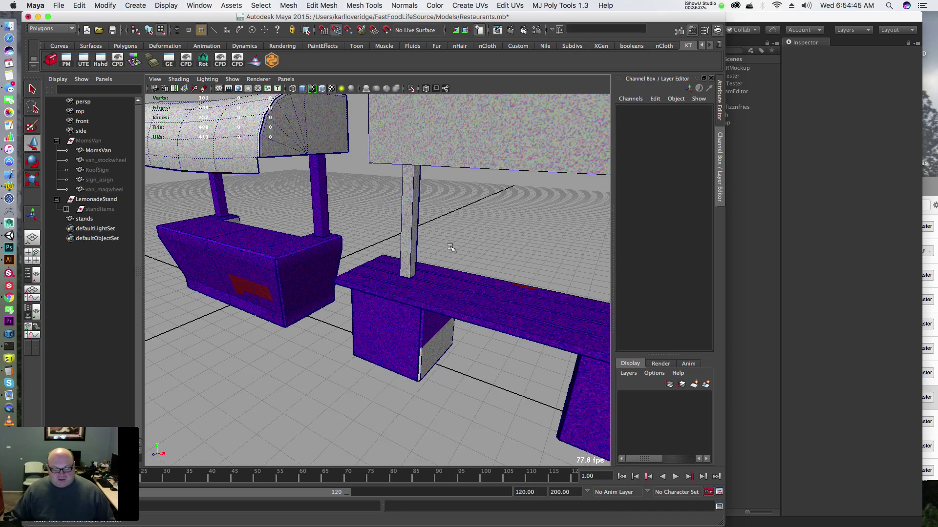
right_click_drag(450, 248, 366, 237, "alt")
middle_click_drag(410, 230, 370, 239, "alt")
left_click_drag(341, 246, 355, 240, "alt")
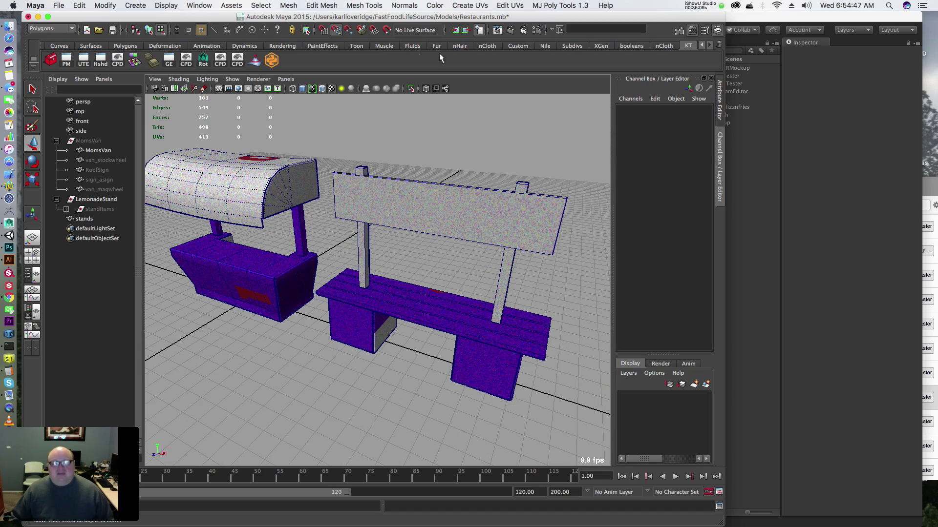